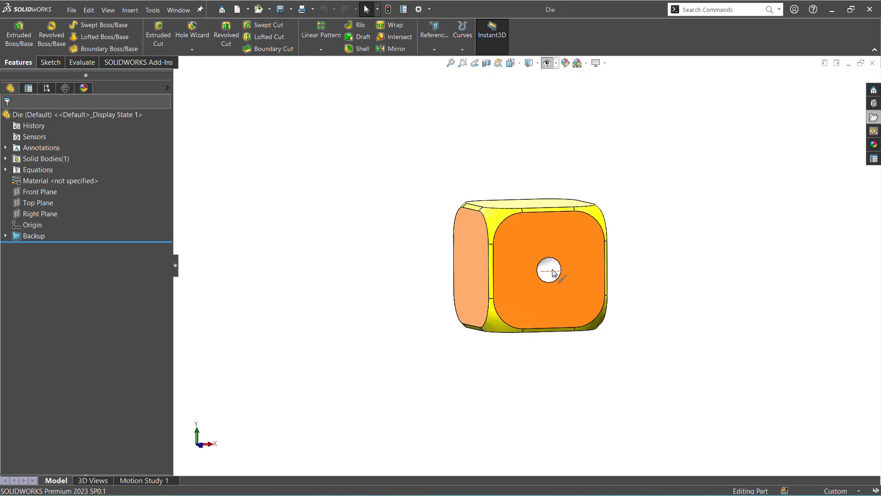
# Examine the die's faces and their starting dot holes from several angles.
pyautogui.moveTo(553, 272); pyautogui.dragTo(459, 275, button='middle')
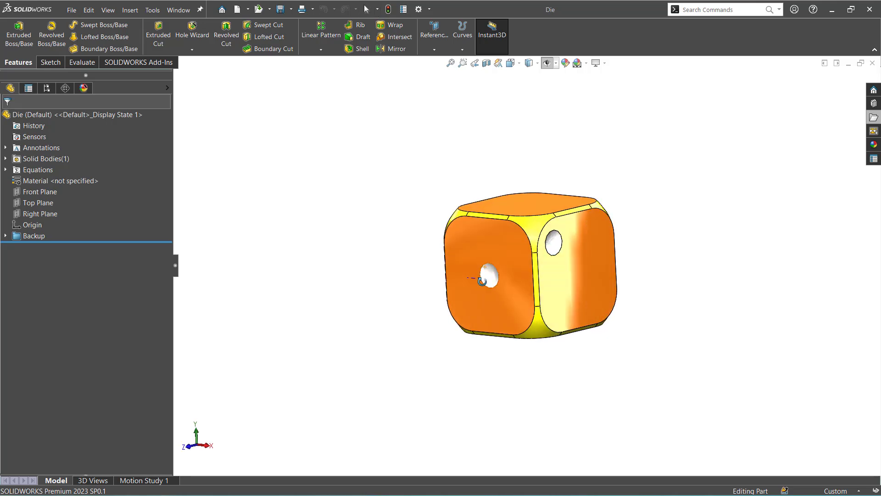
pyautogui.moveTo(523, 204); pyautogui.dragTo(499, 239, button='middle')
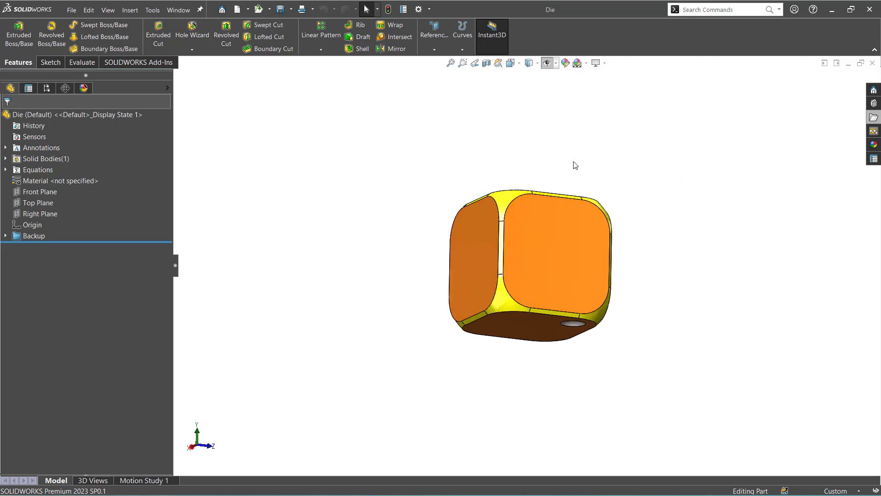
pyautogui.moveTo(647, 190); pyautogui.dragTo(503, 388, button='middle')
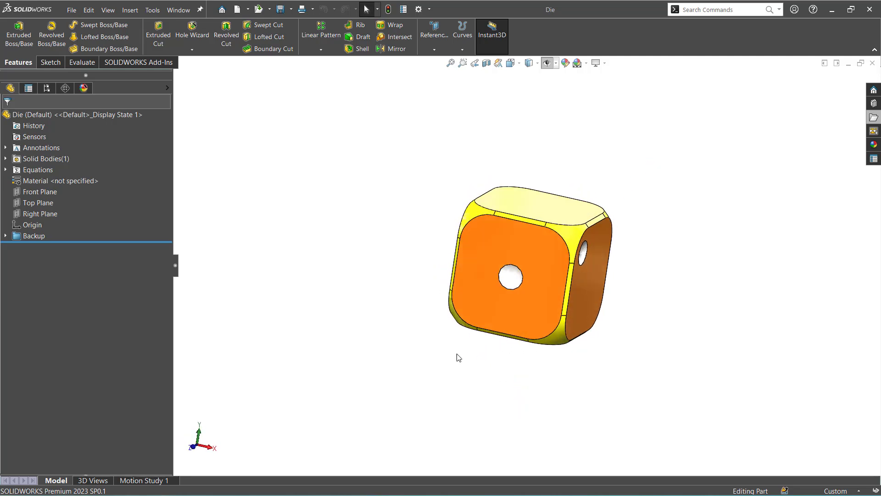
pyautogui.moveTo(392, 223); pyautogui.dragTo(378, 234, button='middle')
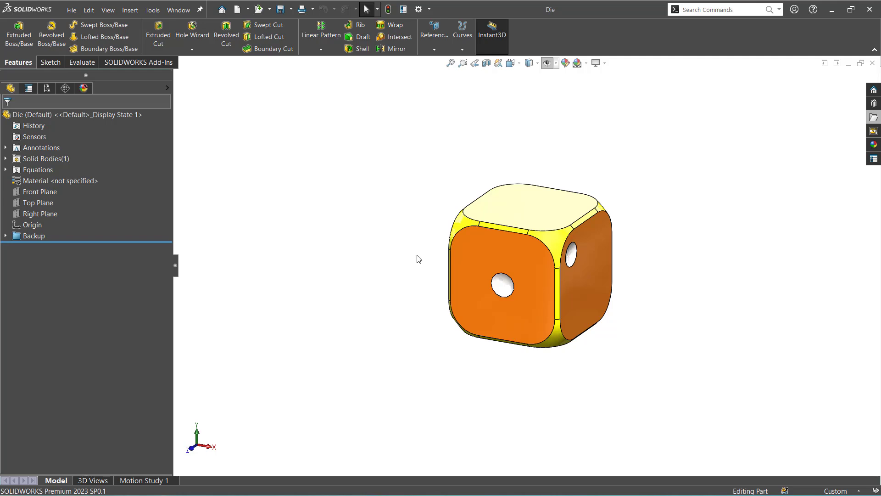
pyautogui.moveTo(571, 289); pyautogui.dragTo(569, 242, button='middle')
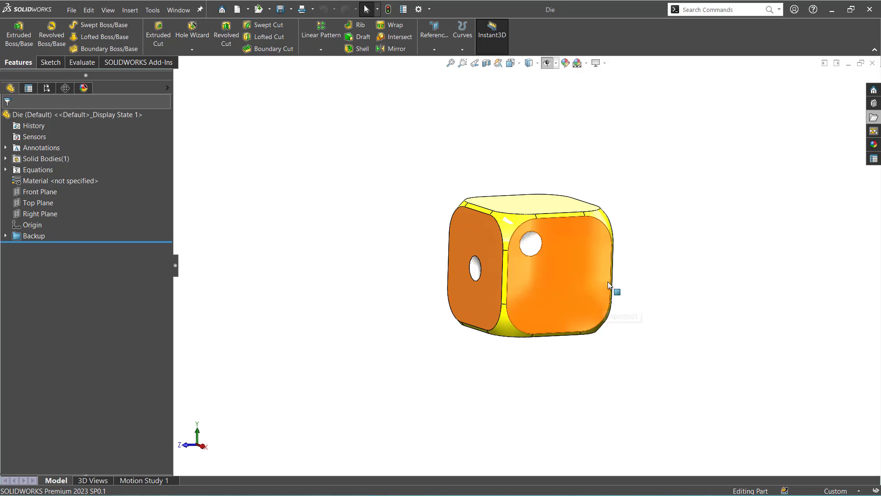
pyautogui.moveTo(592, 293)
pyautogui.mouseDown(button='middle')
pyautogui.moveTo(505, 291)
pyautogui.moveTo(600, 276)
pyautogui.moveTo(641, 293)
pyautogui.moveTo(605, 296)
pyautogui.mouseUp(button='middle')
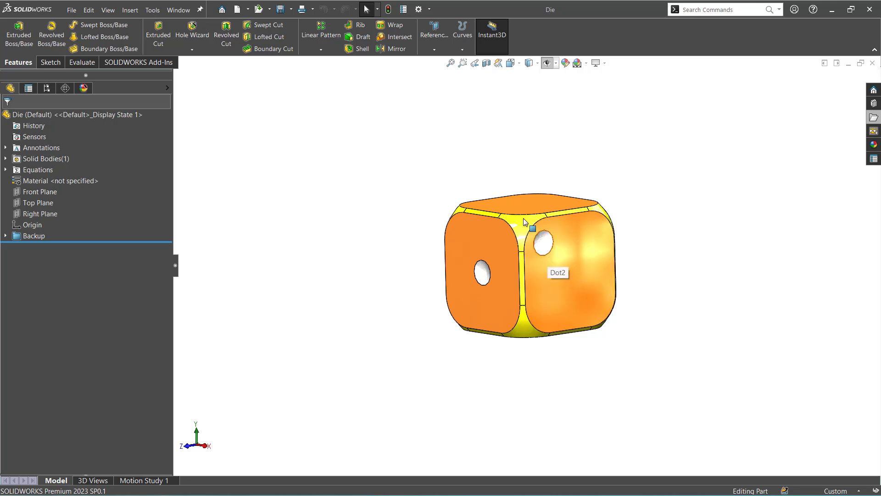
# Set up a linear pattern of the Dot2 corner hole along its face's upper edge with 8.5 mm spacing and 2 instances.
pyautogui.click(330, 35)
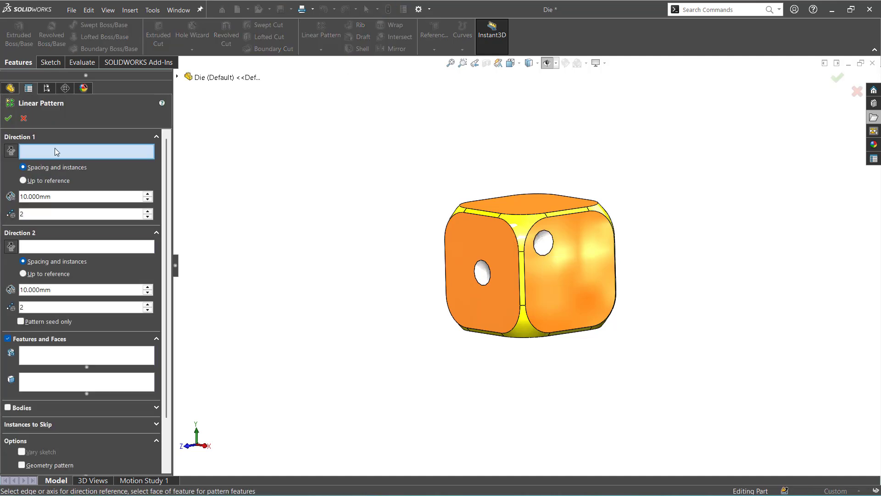
pyautogui.click(569, 213)
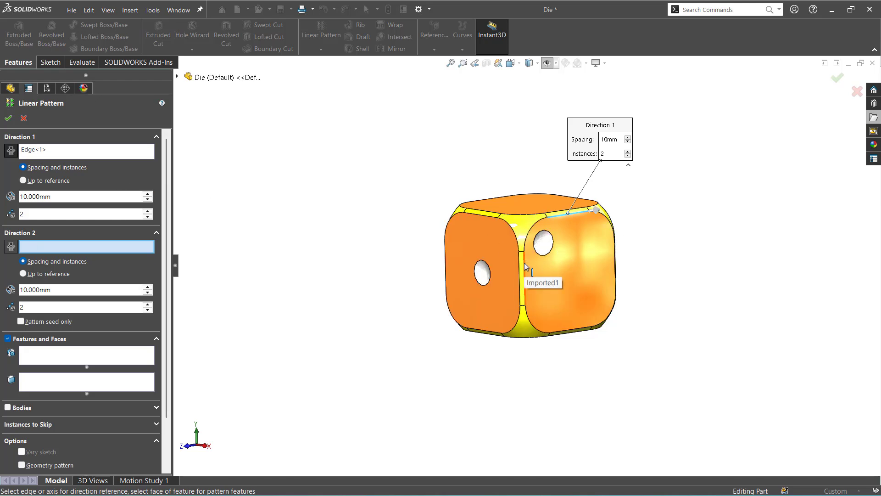
pyautogui.click(49, 360)
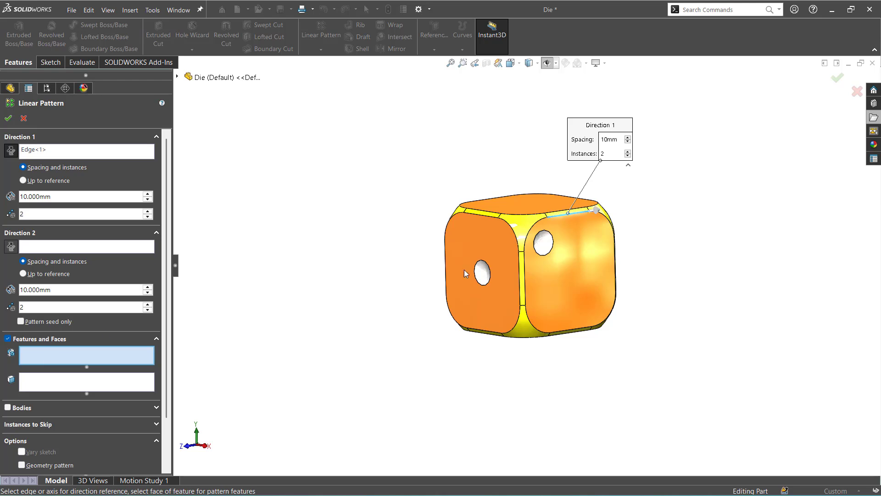
pyautogui.click(557, 247)
pyautogui.moveTo(557, 247); pyautogui.dragTo(477, 289, button='middle')
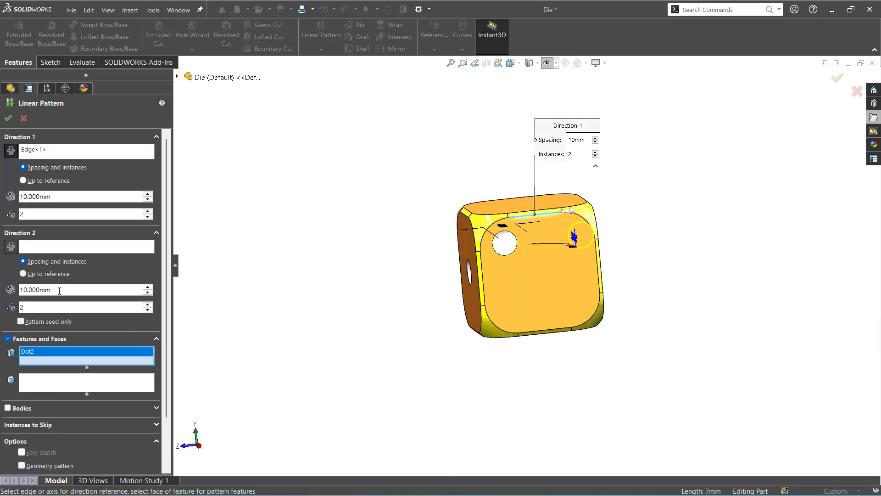
pyautogui.doubleClick(71, 195)
pyautogui.write('8.5')
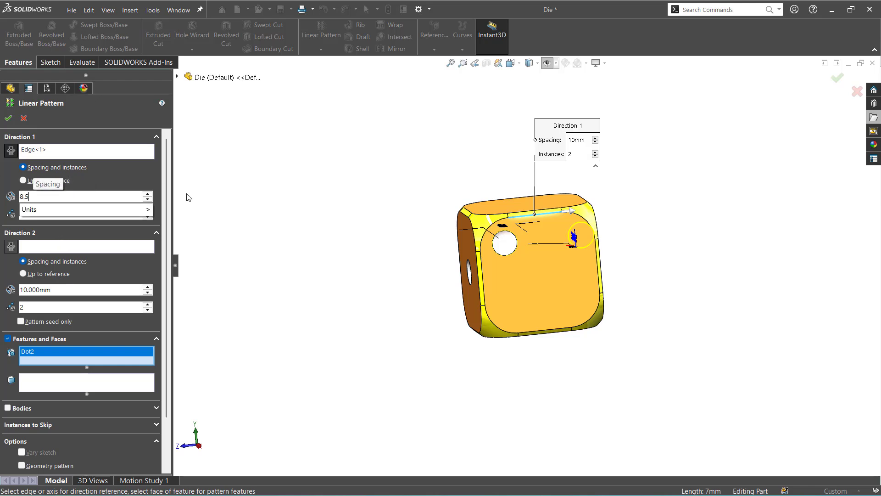
pyautogui.press('Return')
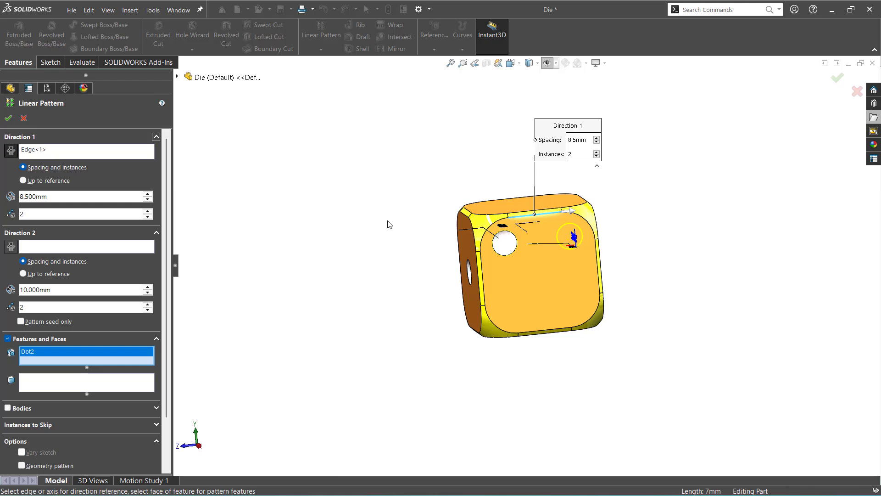
# Add a second pattern direction along the face's vertical edge with 8.5 mm spacing and 2 instances, and finish the linear pattern.
pyautogui.moveTo(387, 222); pyautogui.dragTo(425, 252, button='middle')
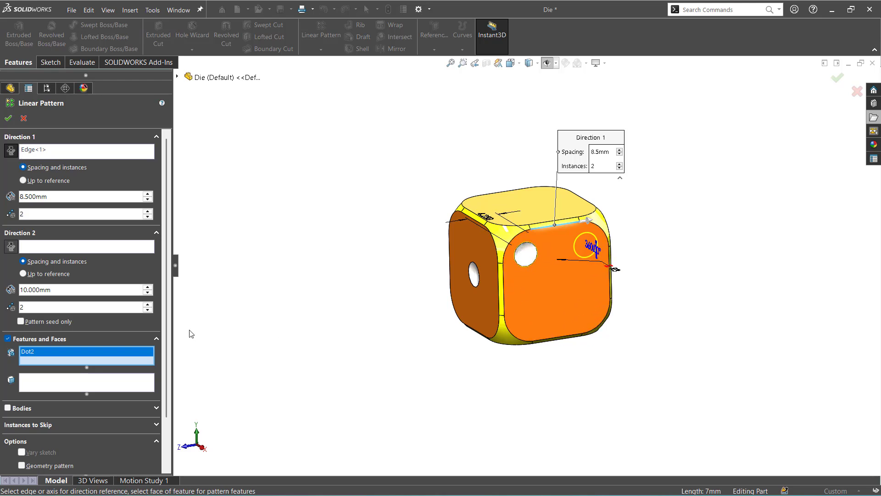
pyautogui.click(19, 244)
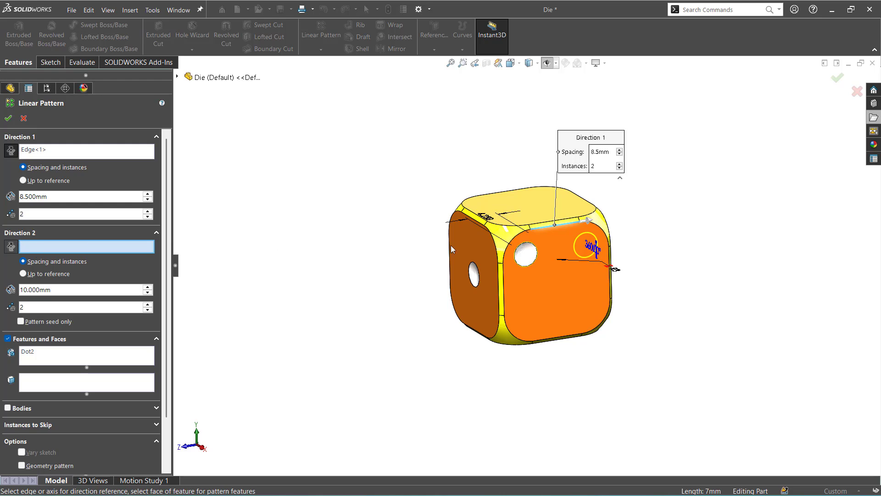
pyautogui.click(503, 276)
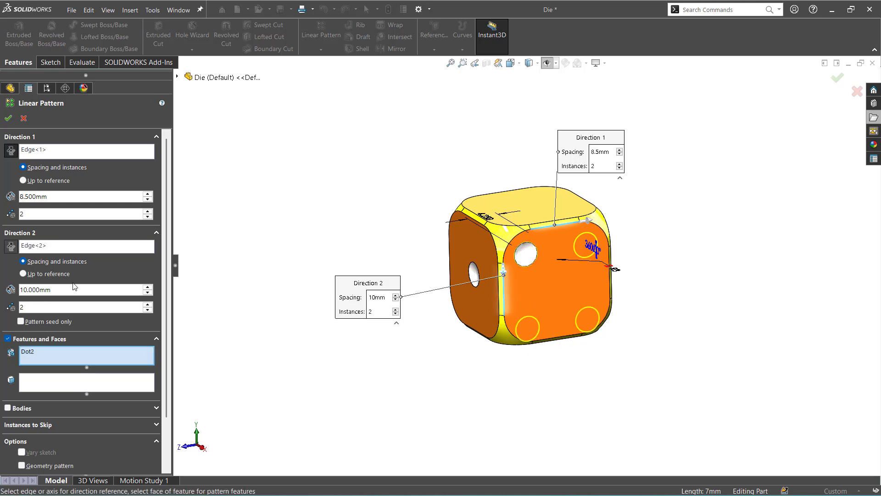
pyautogui.moveTo(75, 289); pyautogui.dragTo(18, 294)
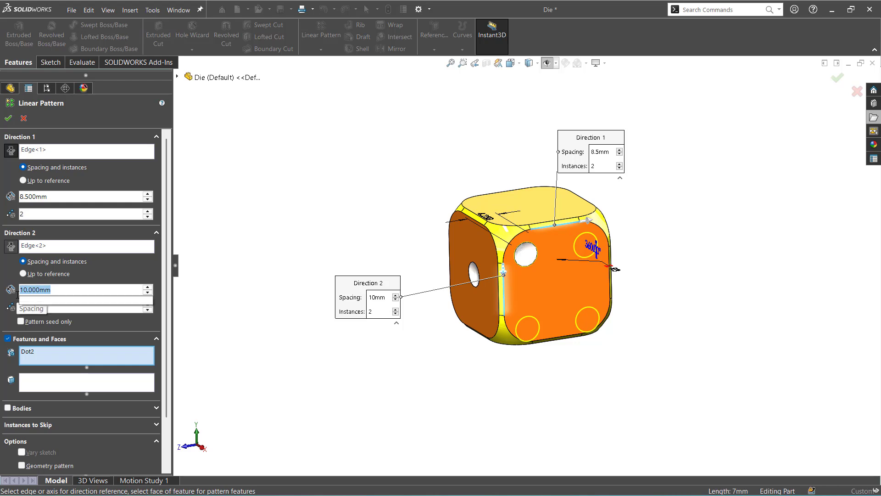
pyautogui.write('8.5')
pyautogui.press('Return')
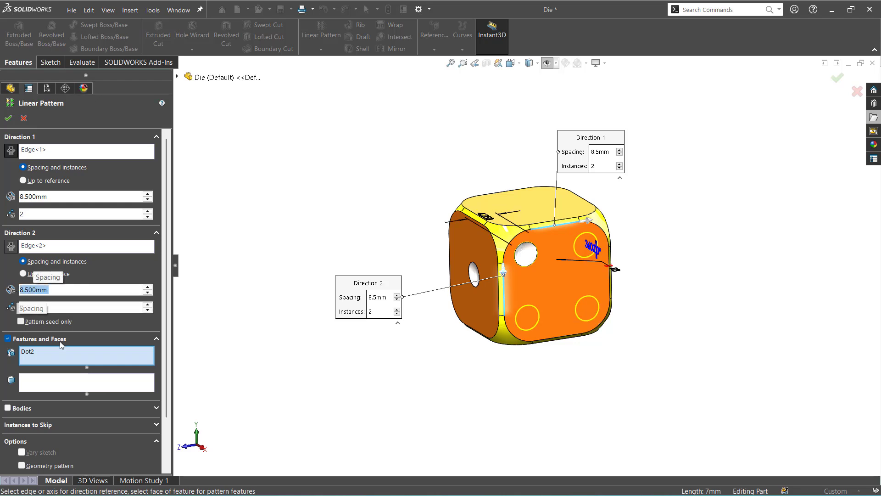
pyautogui.moveTo(417, 390); pyautogui.dragTo(441, 367, button='middle')
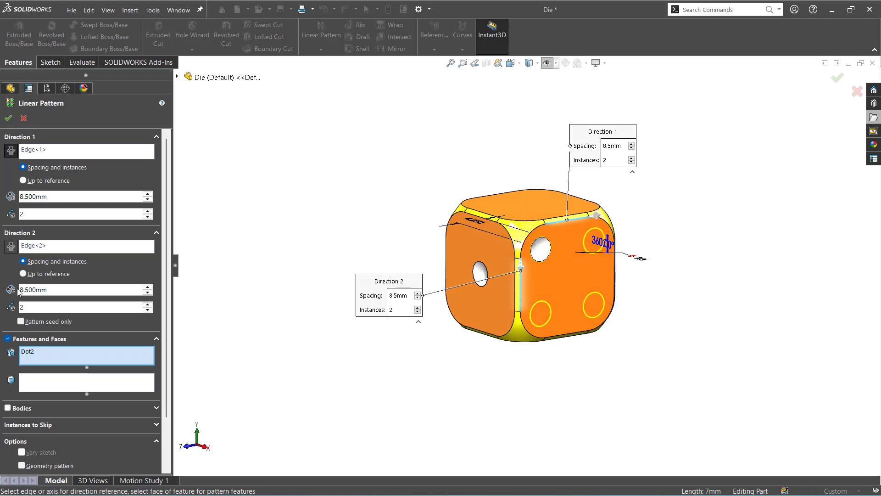
pyautogui.click(12, 248)
pyautogui.click(13, 249)
pyautogui.click(8, 118)
# Start a new sketch on the die face that holds the Dot3 corner hole.
pyautogui.moveTo(400, 299); pyautogui.dragTo(451, 123, button='middle')
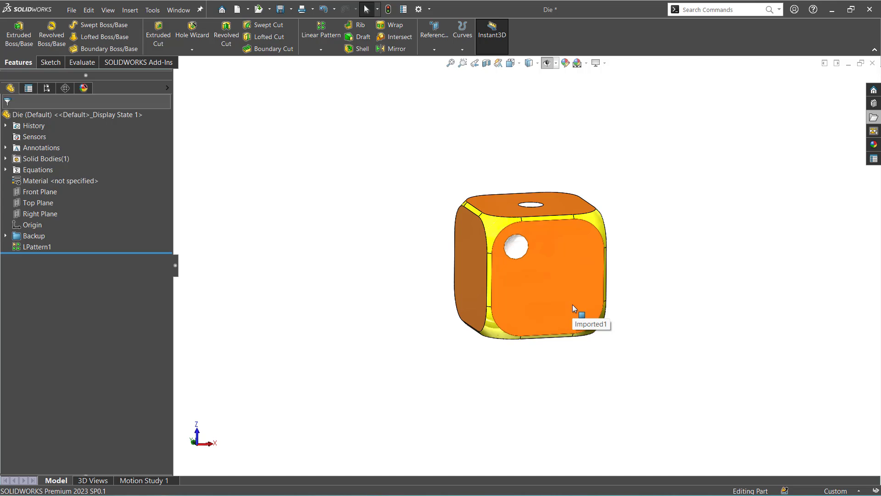
pyautogui.click(517, 248)
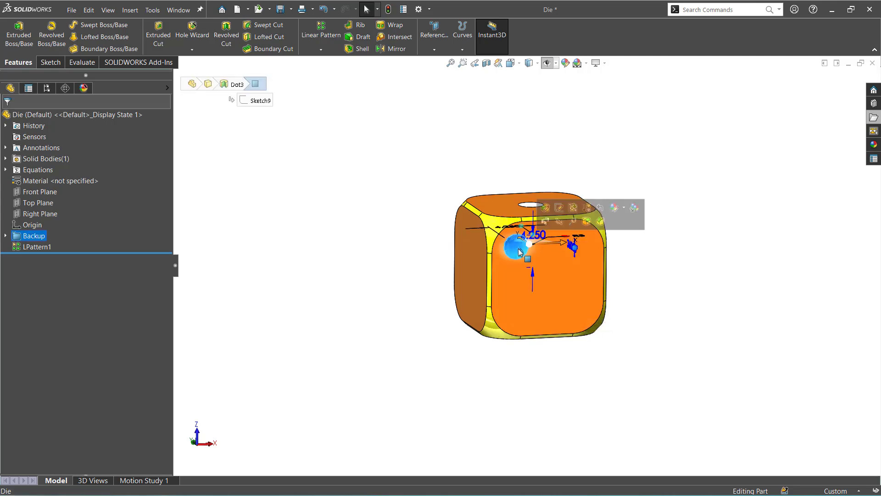
pyautogui.click(315, 327)
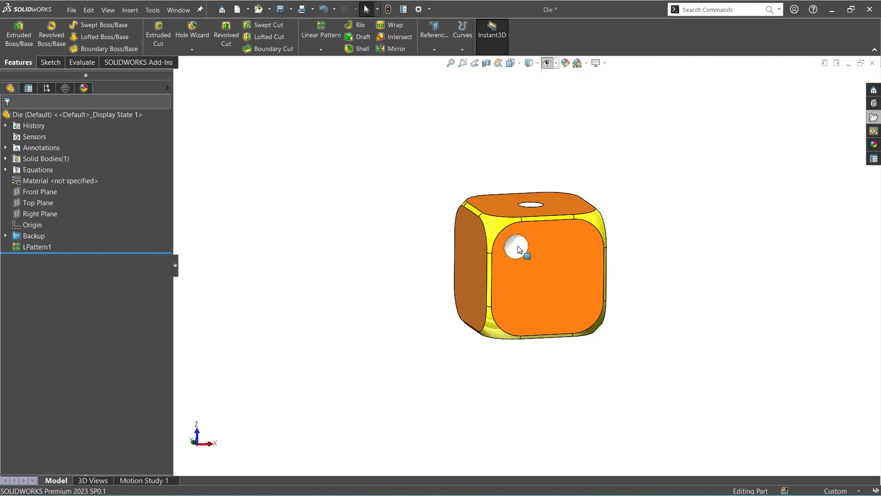
pyautogui.click(521, 286)
pyautogui.click(561, 258)
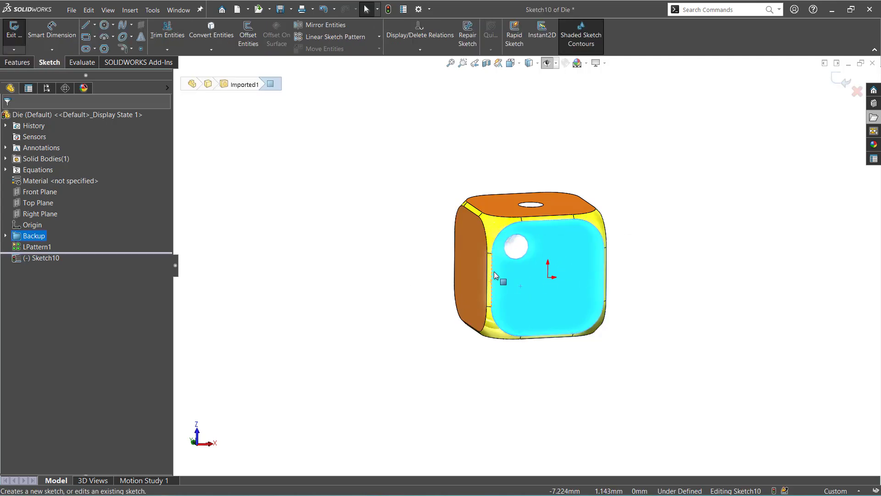
# Sketch a right triangle from the dot's centre across the face, with a diagonal of about 12.5 mm and legs of about 8.9 mm.
pyautogui.press('l')
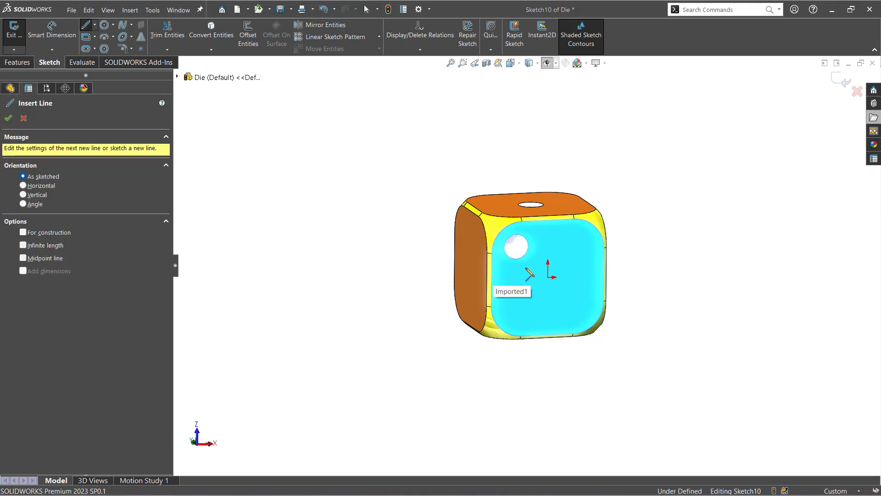
pyautogui.click(516, 247)
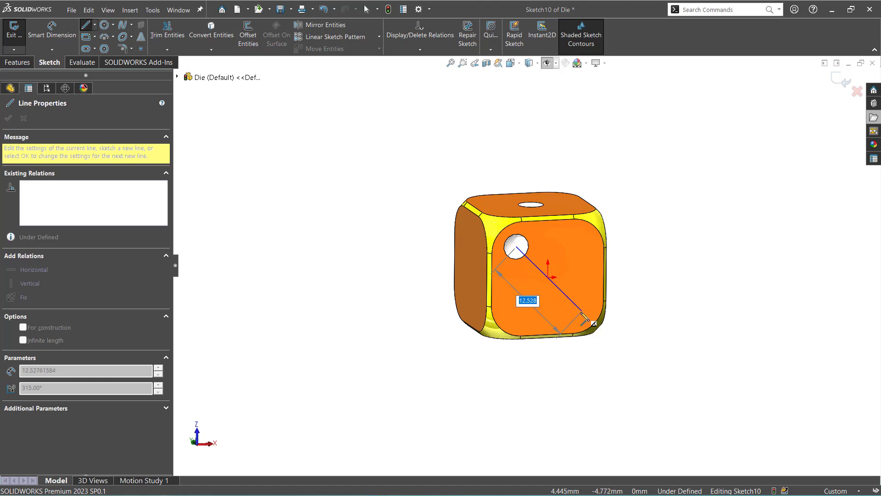
pyautogui.click(582, 311)
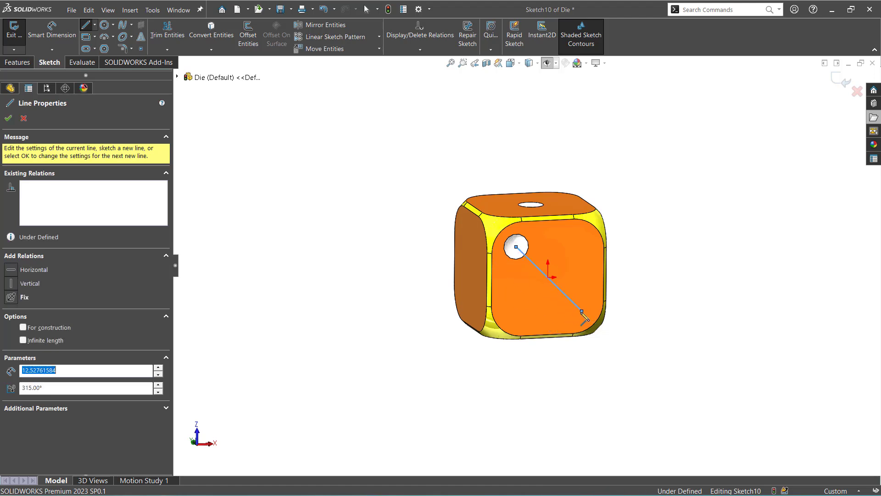
pyautogui.click(582, 243)
pyautogui.click(516, 247)
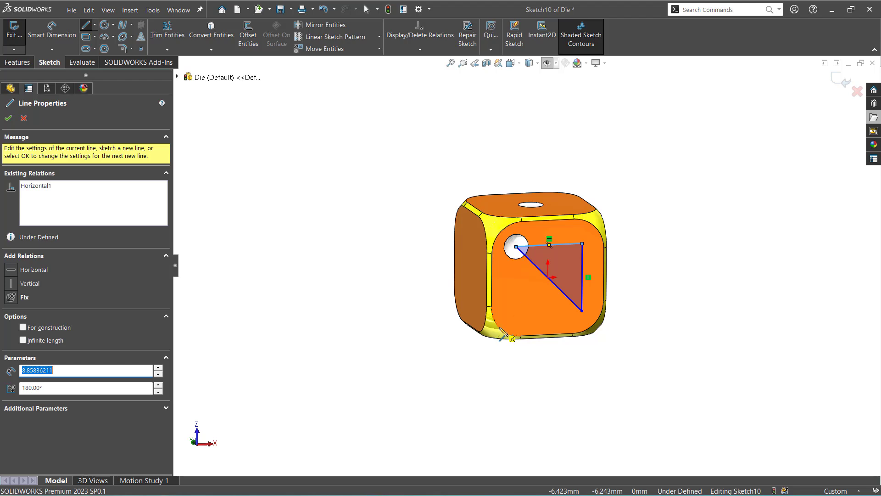
# Dimension the triangle's horizontal and vertical legs to 8.5 mm each.
pyautogui.moveTo(500, 327); pyautogui.dragTo(505, 292, button='right')
pyautogui.click(564, 245)
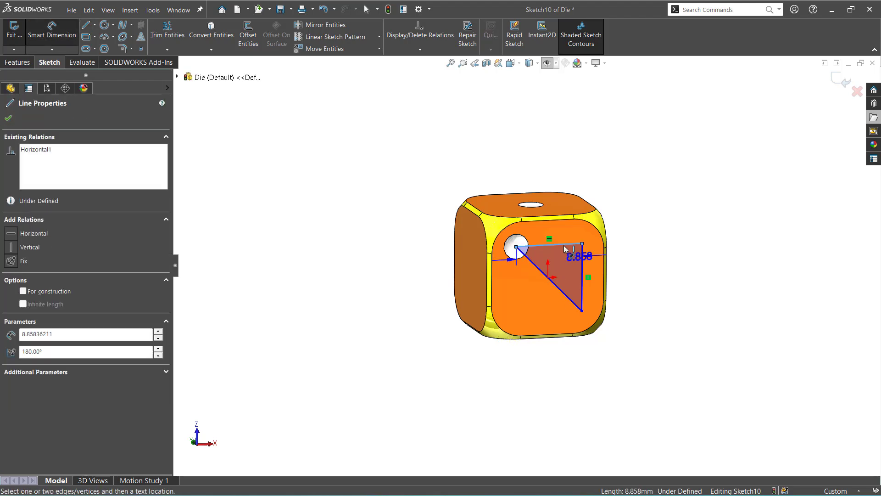
pyautogui.click(561, 153)
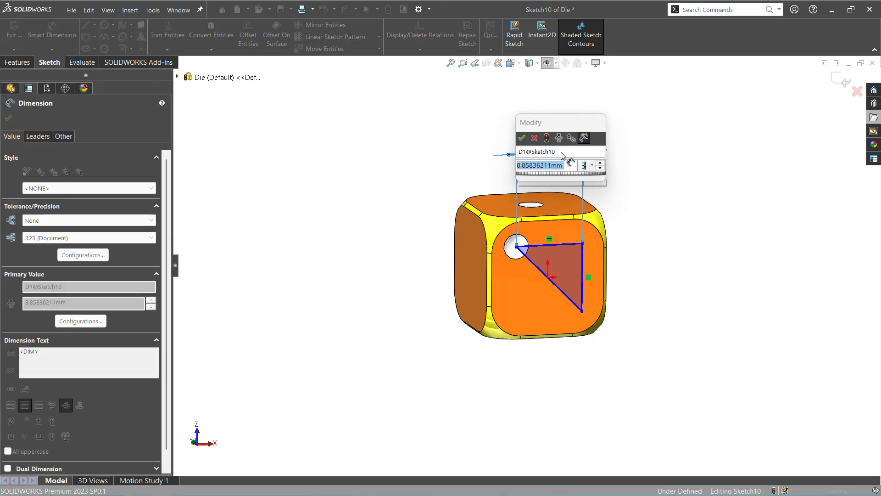
pyautogui.write('8.5')
pyautogui.press('Return')
pyautogui.click(582, 277)
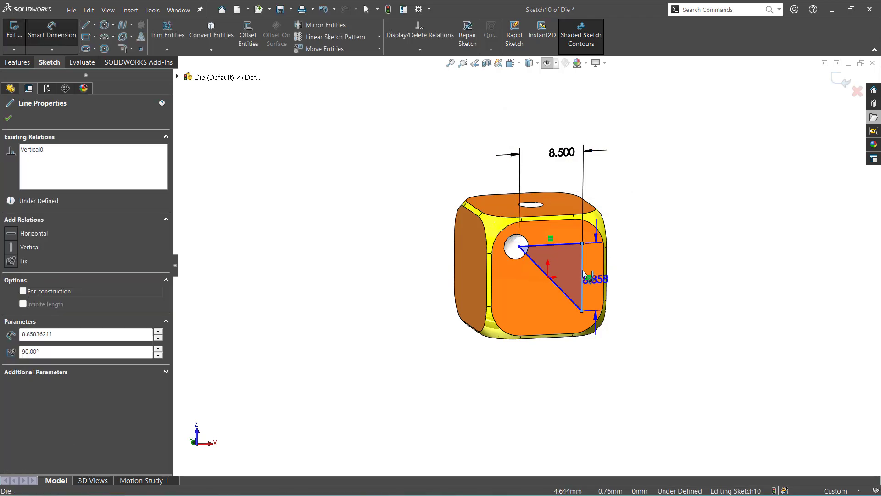
pyautogui.click(641, 271)
pyautogui.write('8.5')
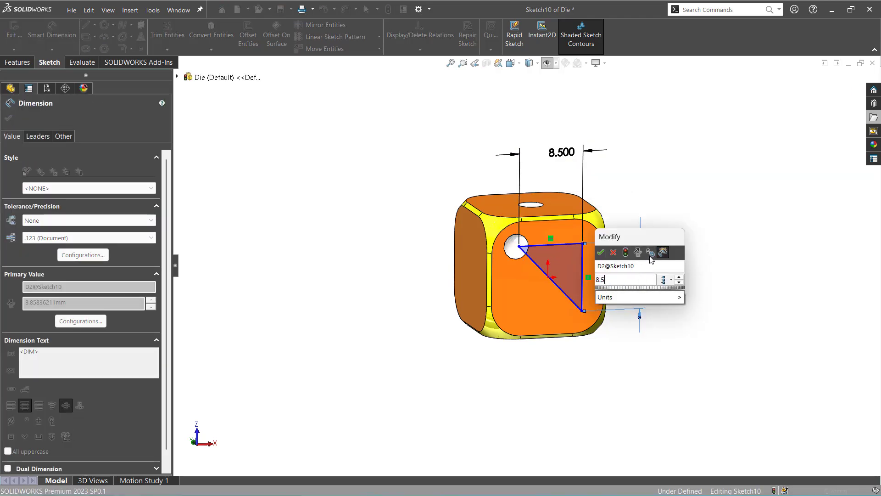
pyautogui.press('Return')
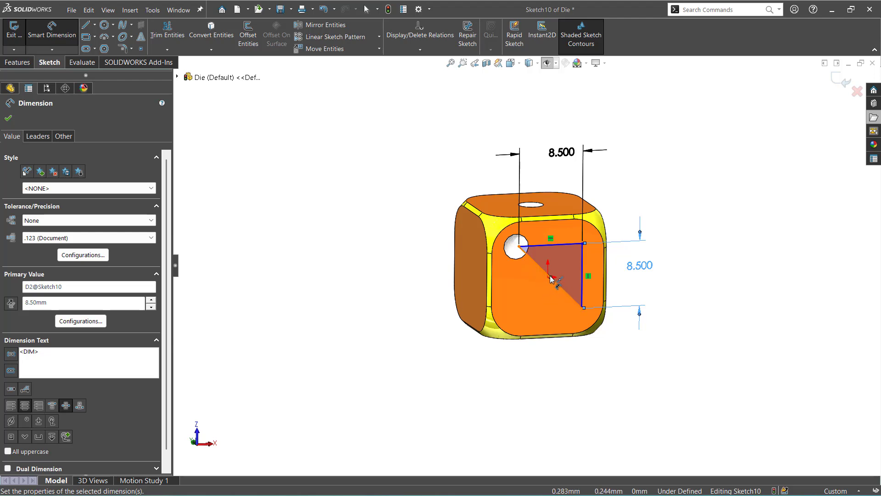
# Add a Midpoint relation between the triangle's diagonal and the sketch origin.
pyautogui.click(551, 277)
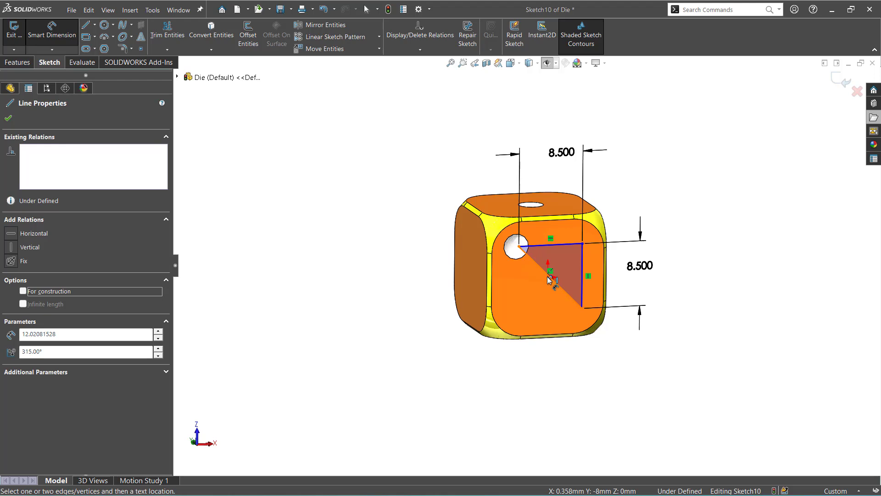
pyautogui.press('Escape')
pyautogui.scroll(-2, 547, 276)
pyautogui.press('Escape')
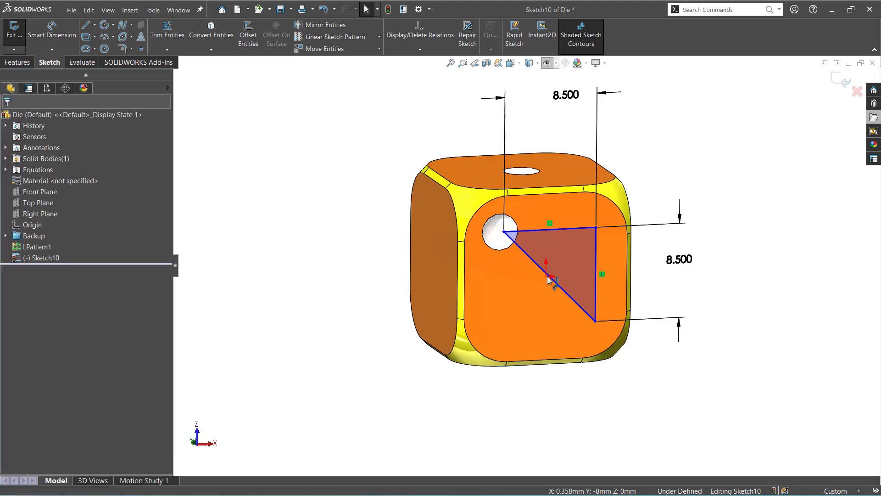
pyautogui.scroll(-3, 547, 276)
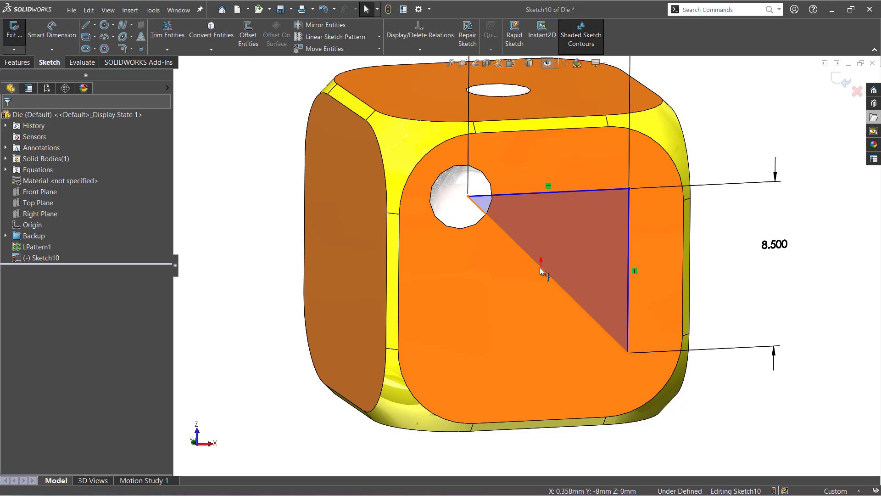
pyautogui.click(549, 274)
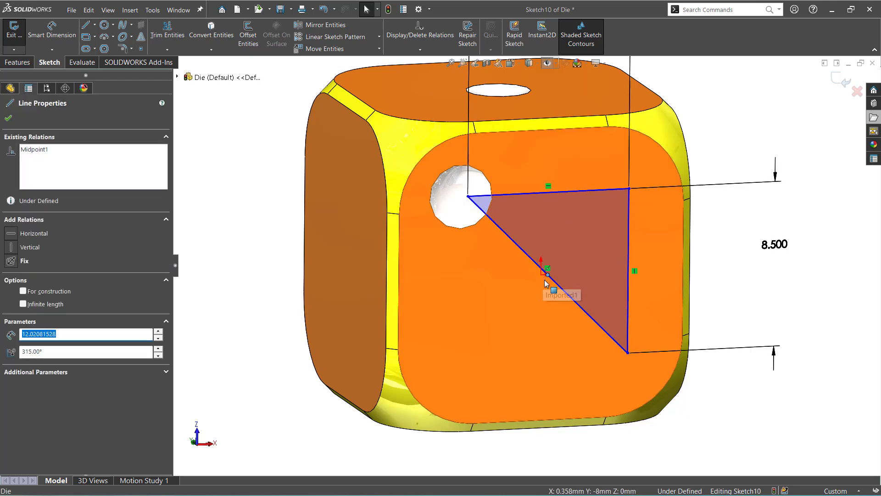
# Make the midpoint of the triangle's diagonal coincident with the sketch origin.
pyautogui.moveTo(535, 280); pyautogui.dragTo(544, 274, button='middle')
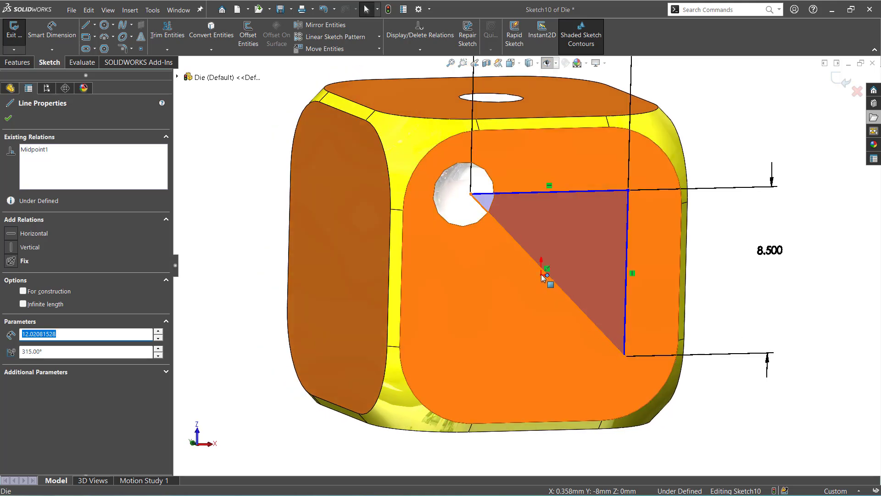
pyautogui.hotkey('ctrl', '8')
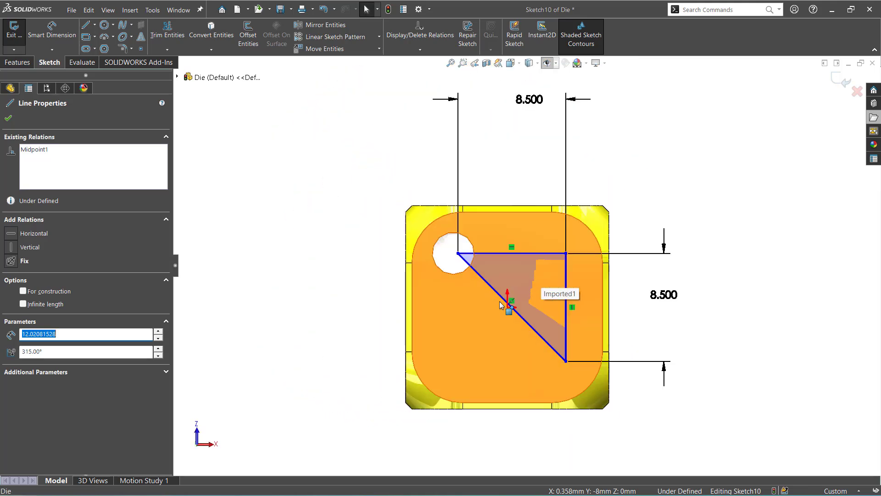
pyautogui.scroll(-4, 505, 305)
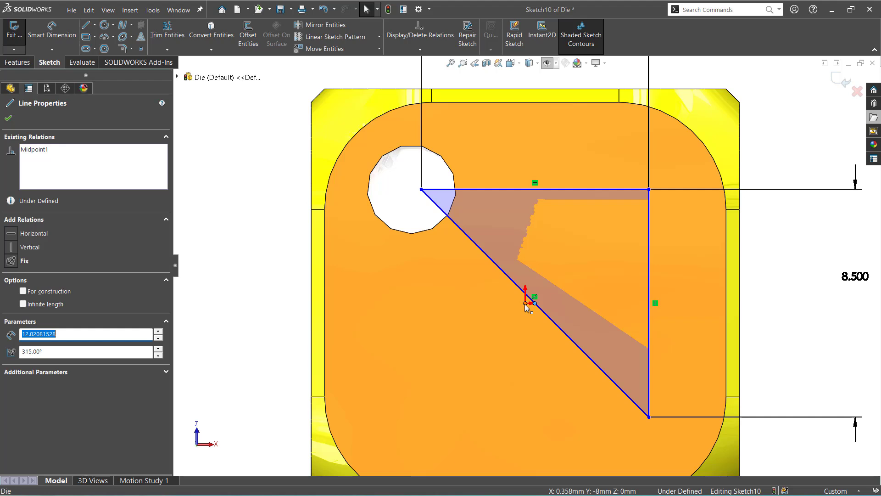
pyautogui.keyDown('ctrl'); pyautogui.click(525, 304); pyautogui.keyUp('ctrl')
pyautogui.click(576, 260)
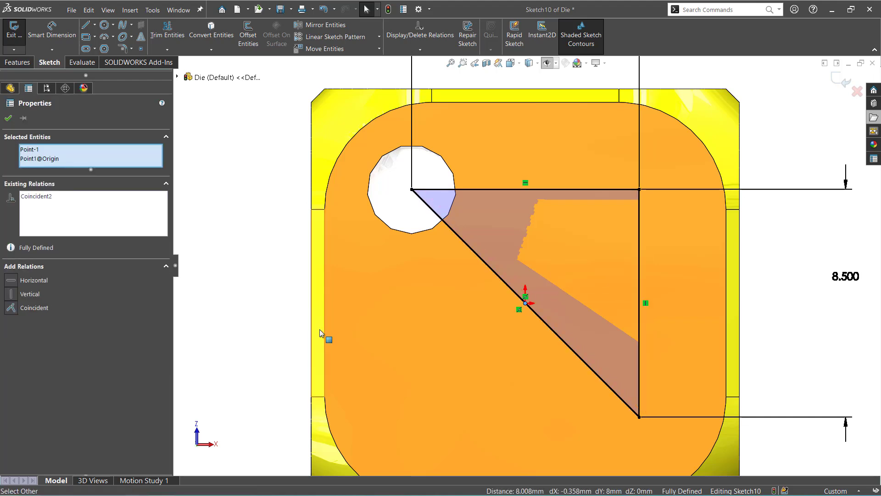
pyautogui.press('Escape')
pyautogui.press('f')
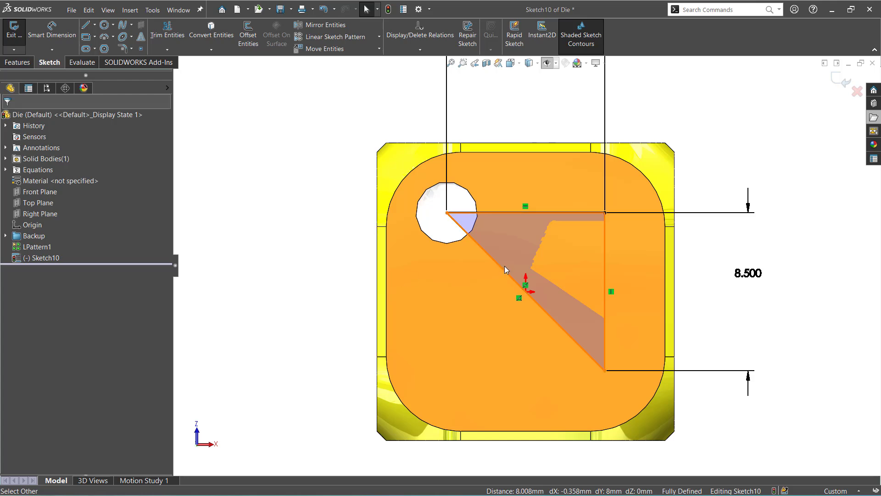
# Convert the triangle's three lines to construction geometry.
pyautogui.click(505, 266)
pyautogui.click(548, 240)
pyautogui.click(315, 328)
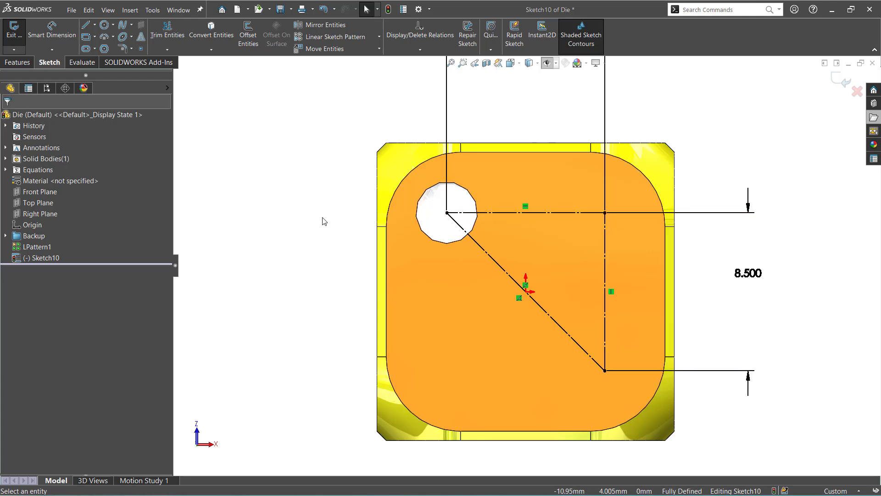
# Place sketch points at the origin and at the far end of the triangle's diagonal.
pyautogui.click(141, 49)
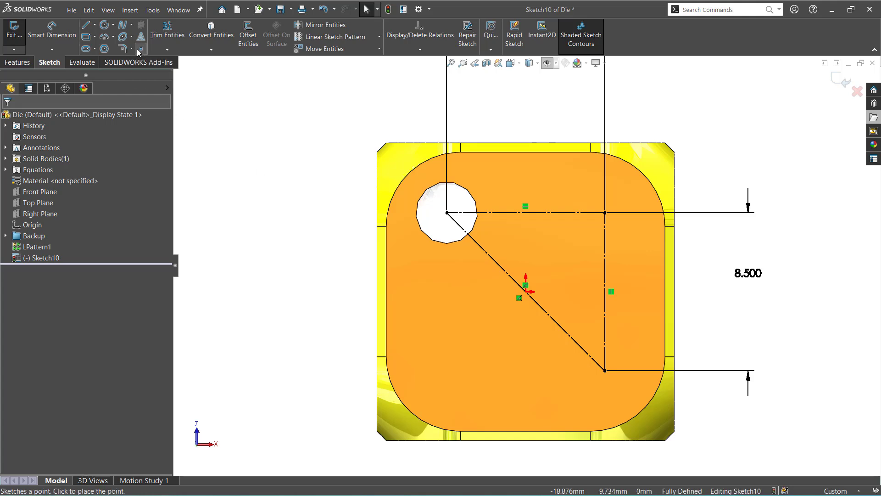
pyautogui.click(526, 291)
pyautogui.click(606, 371)
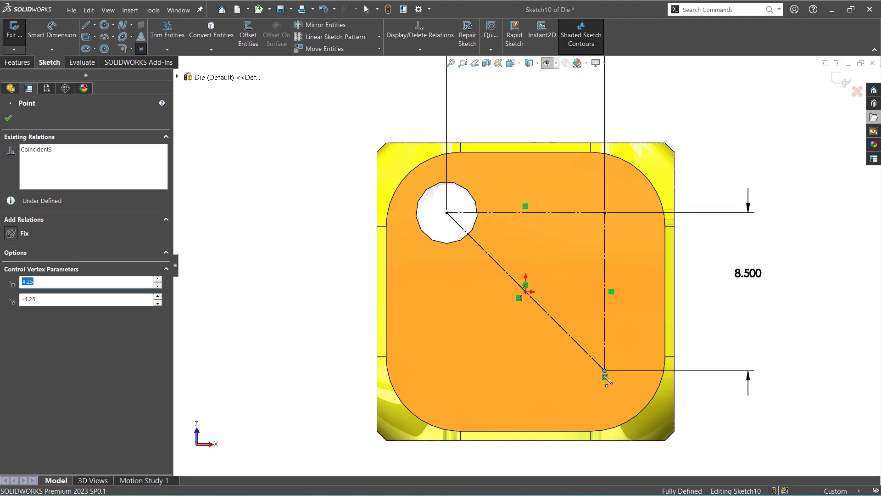
pyautogui.click(9, 119)
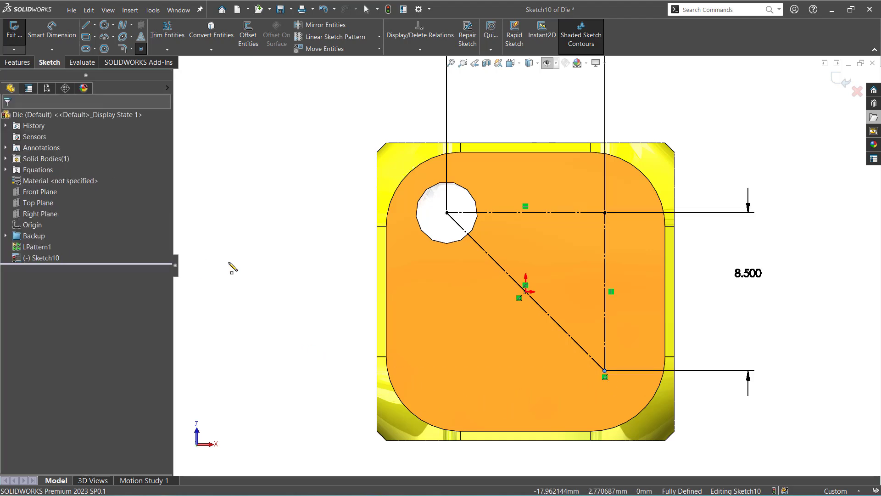
pyautogui.click(308, 310)
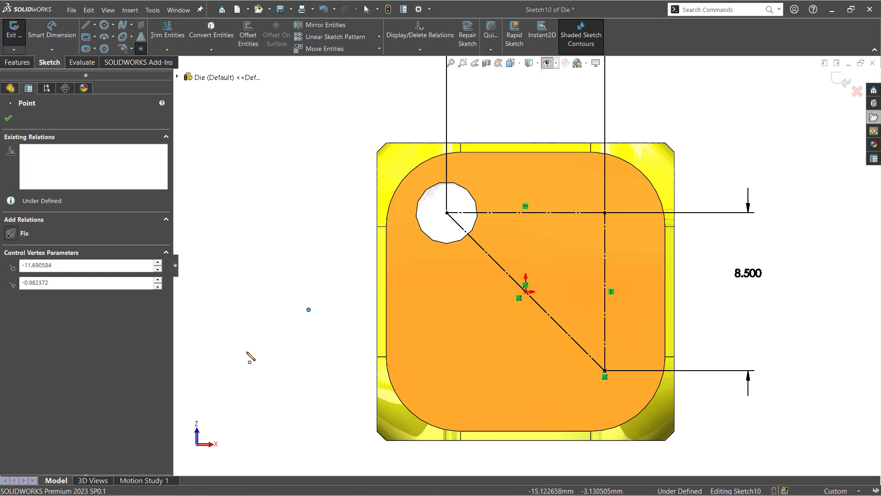
pyautogui.press('Escape')
pyautogui.click(308, 309)
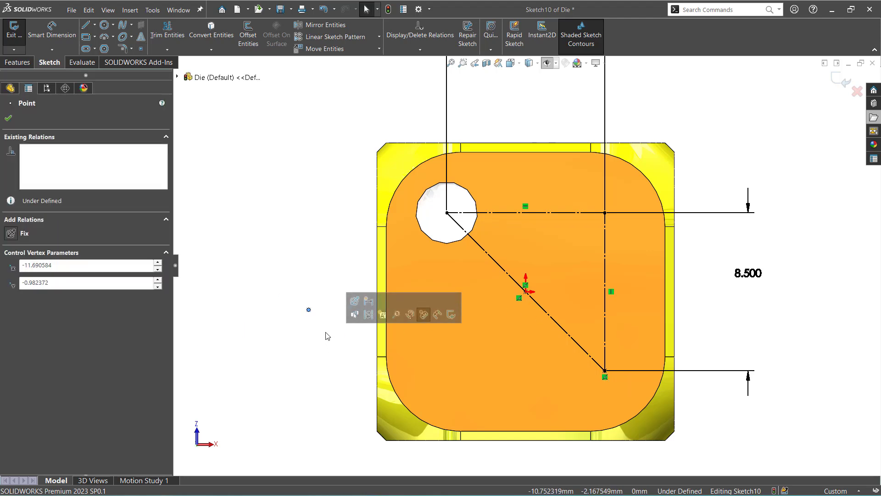
pyautogui.press('Delete')
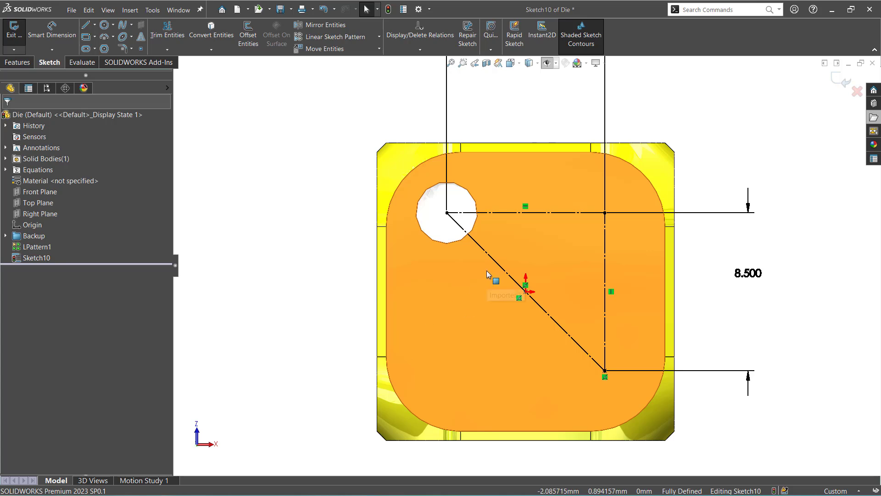
# Exit the sketch and create a Sketch Driven Pattern of the Dot3 feature from its points, using Centroid as reference.
pyautogui.click(837, 84)
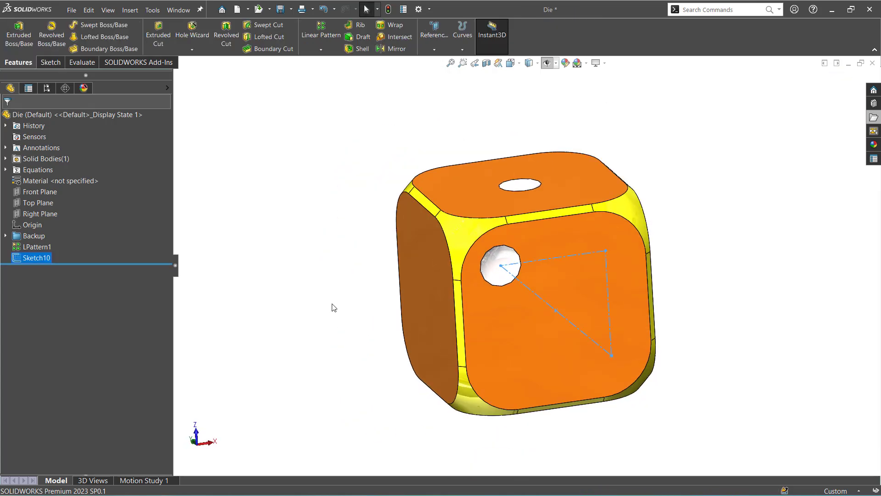
pyautogui.click(328, 53)
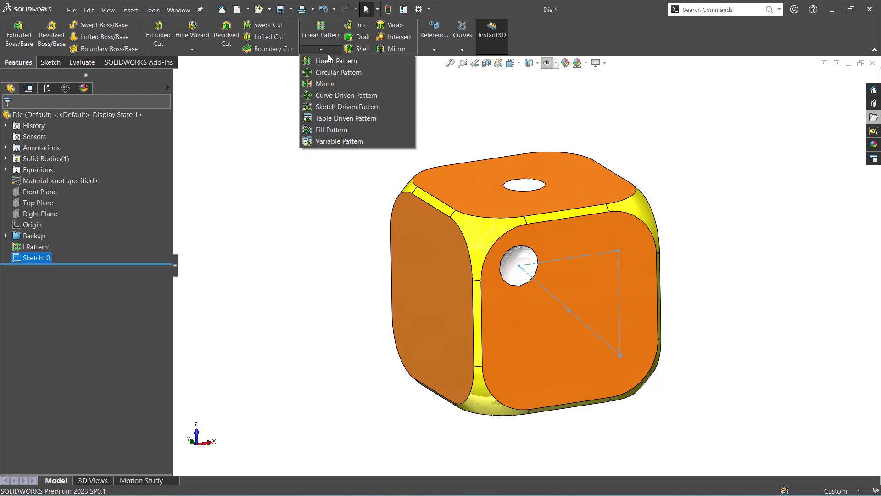
pyautogui.click(325, 108)
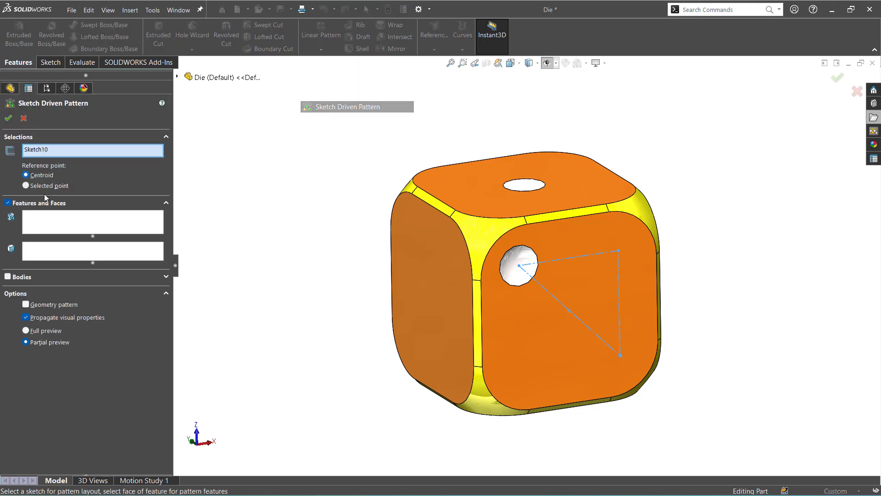
pyautogui.click(518, 265)
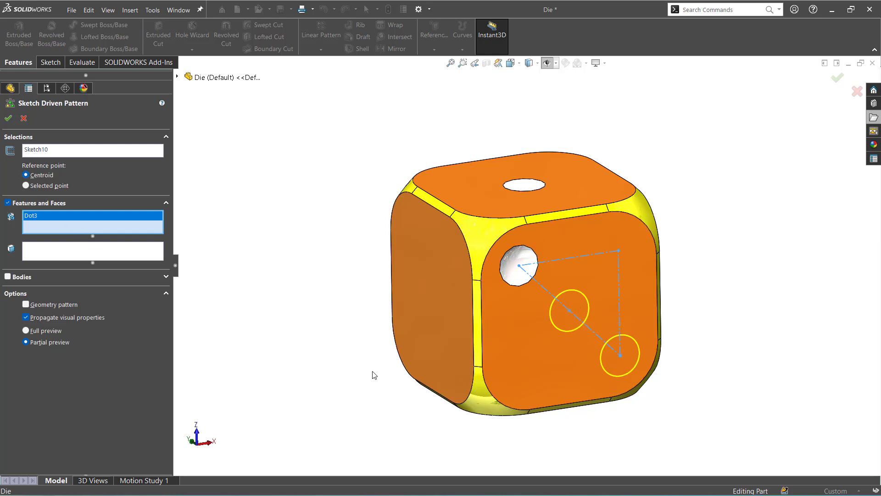
pyautogui.moveTo(372, 372)
pyautogui.mouseDown(button='middle')
pyautogui.moveTo(382, 293)
pyautogui.moveTo(397, 330)
pyautogui.moveTo(373, 366)
pyautogui.moveTo(380, 376)
pyautogui.mouseUp(button='middle')
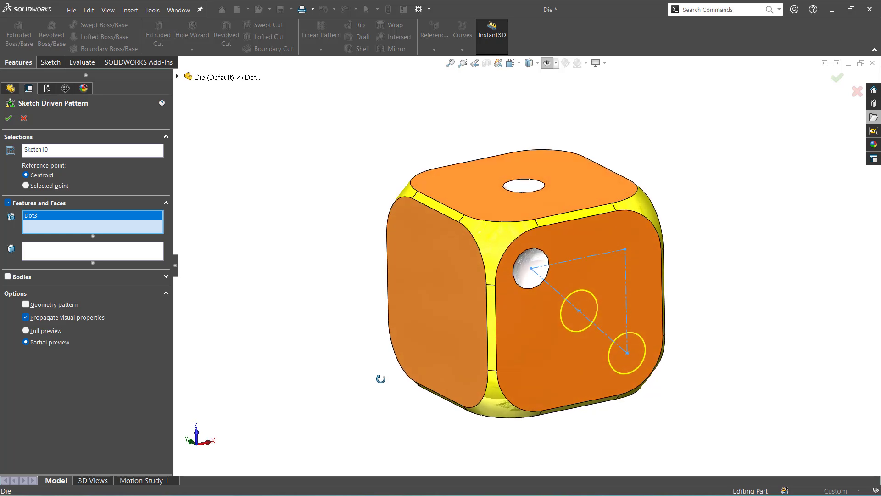
pyautogui.click(10, 118)
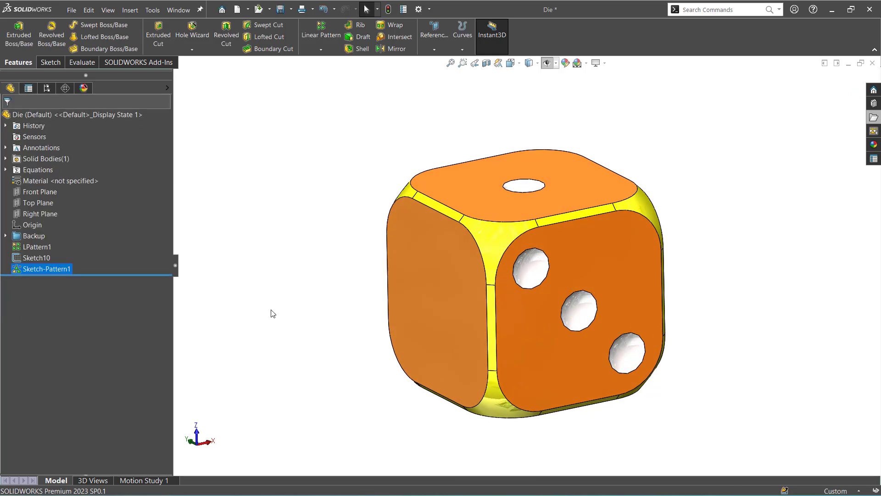
pyautogui.moveTo(332, 329)
pyautogui.mouseDown(button='middle')
pyautogui.moveTo(202, 272)
pyautogui.moveTo(362, 315)
pyautogui.moveTo(353, 342)
pyautogui.moveTo(281, 354)
pyautogui.moveTo(260, 370)
pyautogui.moveTo(352, 323)
pyautogui.moveTo(415, 328)
pyautogui.moveTo(291, 370)
pyautogui.moveTo(301, 439)
pyautogui.moveTo(356, 419)
pyautogui.moveTo(390, 429)
pyautogui.moveTo(270, 407)
pyautogui.moveTo(293, 412)
pyautogui.moveTo(356, 382)
pyautogui.moveTo(406, 417)
pyautogui.moveTo(283, 450)
pyautogui.moveTo(383, 394)
pyautogui.mouseUp(button='middle')
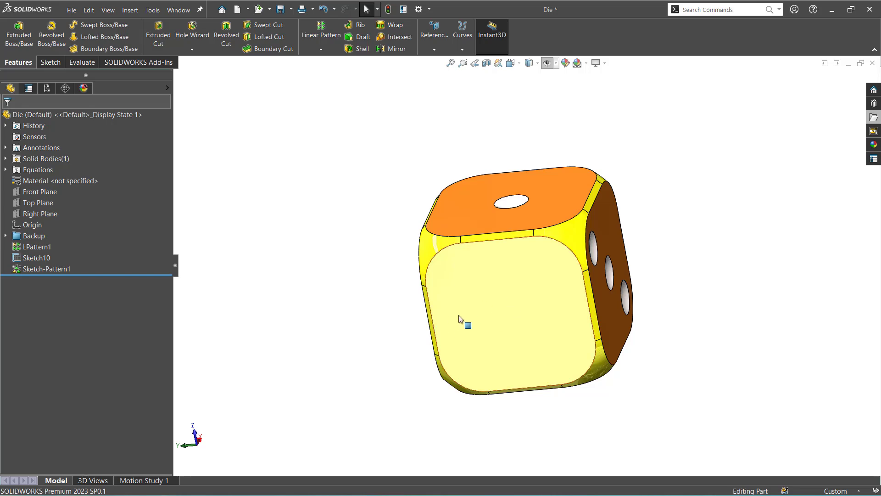
pyautogui.moveTo(464, 321); pyautogui.dragTo(400, 383, button='middle')
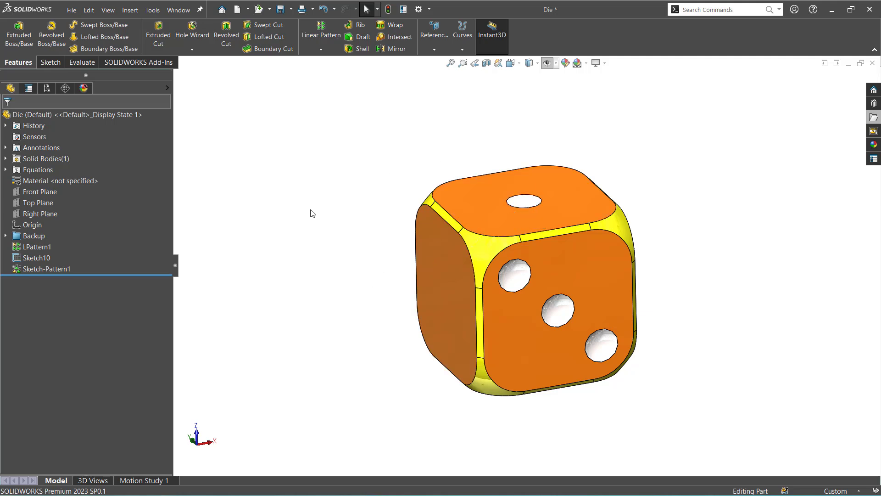
pyautogui.click(41, 192)
pyautogui.click(333, 200)
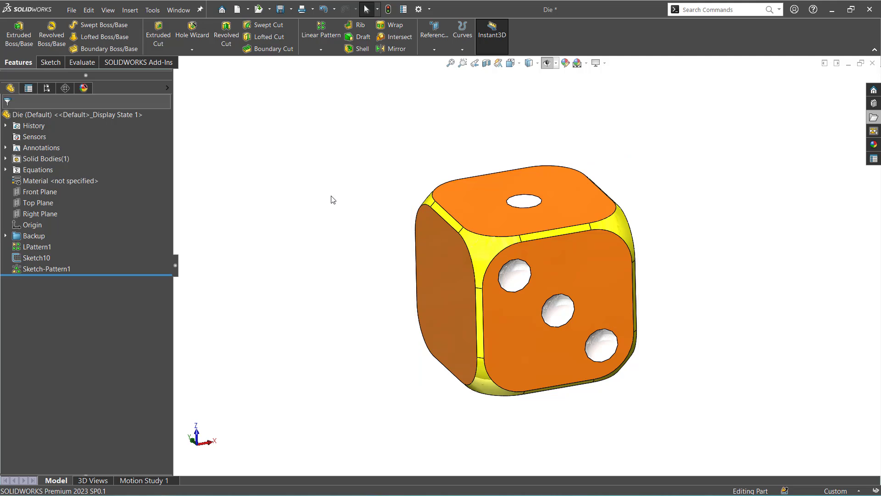
# Create a reference axis at the intersection of the Front Plane and the Right Plane.
pyautogui.click(434, 49)
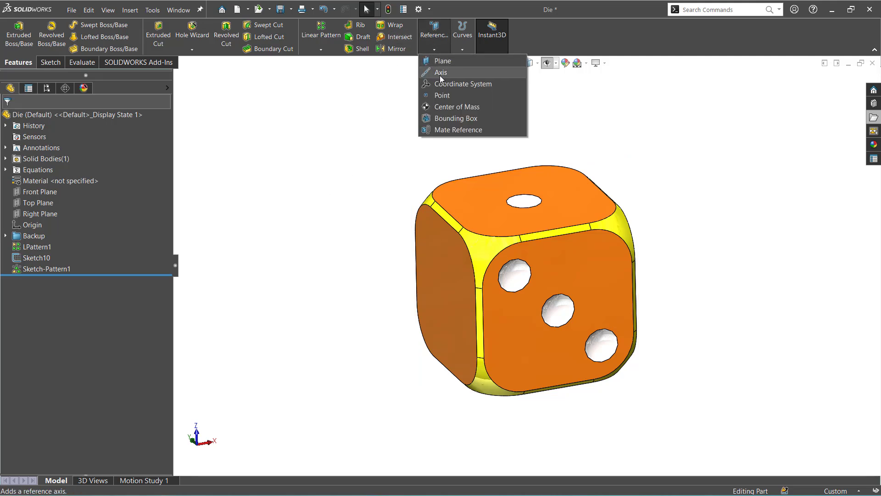
pyautogui.click(439, 73)
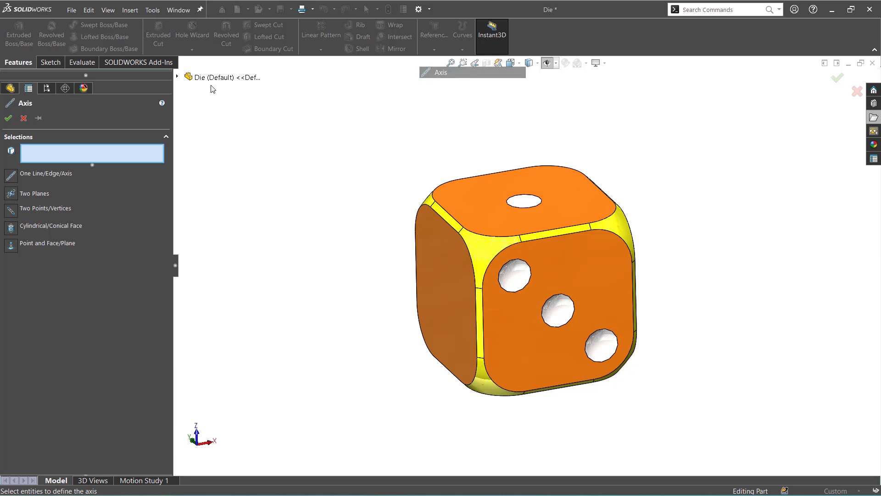
pyautogui.click(177, 77)
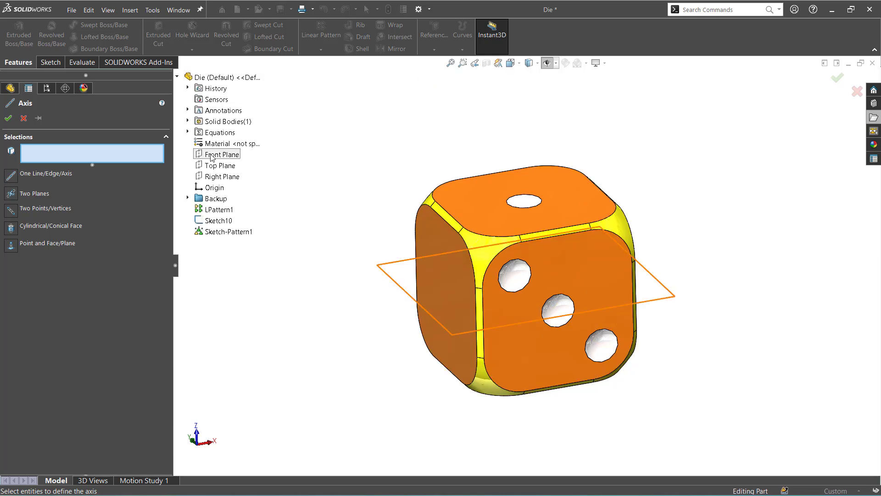
pyautogui.click(212, 155)
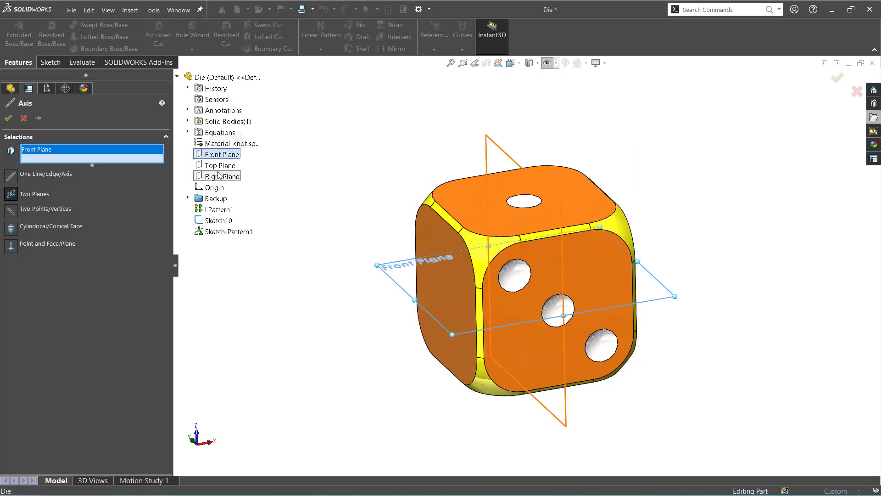
pyautogui.click(222, 177)
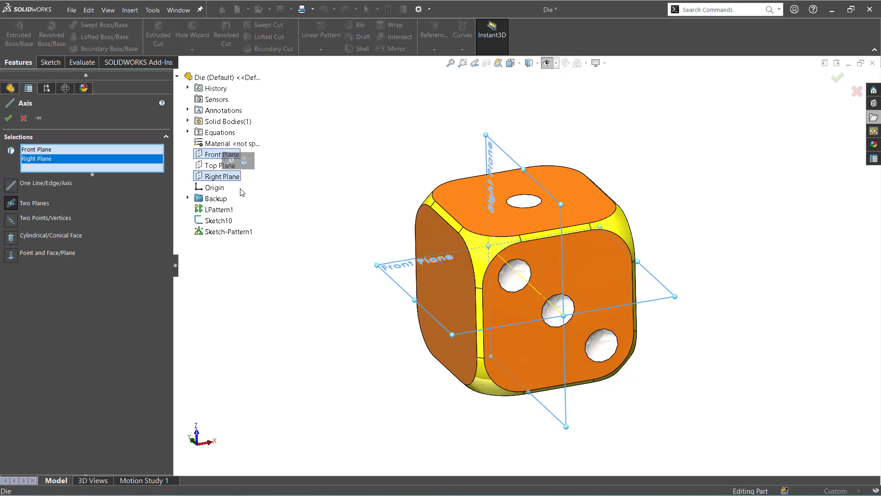
pyautogui.click(8, 118)
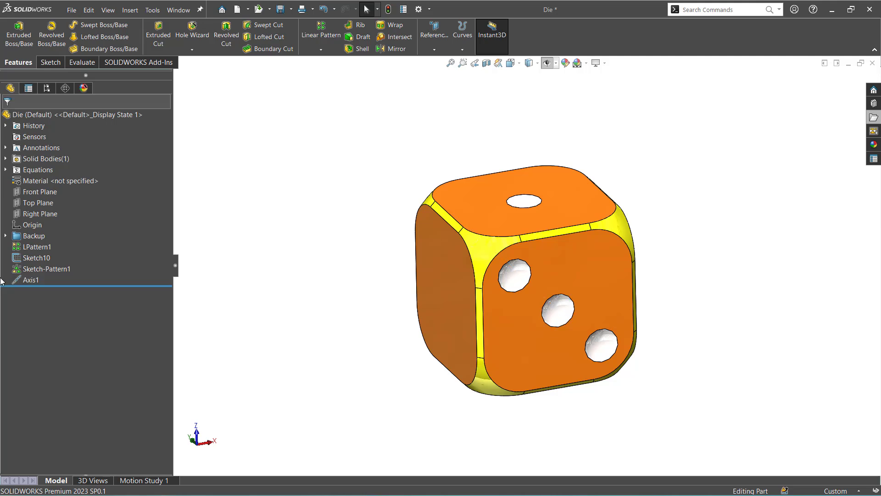
pyautogui.click(30, 279)
pyautogui.click(29, 261)
# Set up a Circular Pattern of the Dot1 feature around the new reference axis.
pyautogui.click(313, 48)
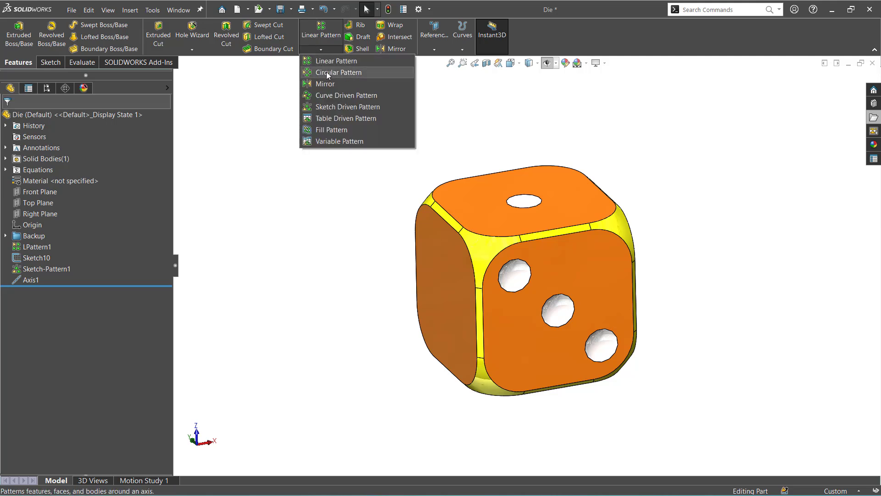
pyautogui.click(326, 71)
pyautogui.click(67, 148)
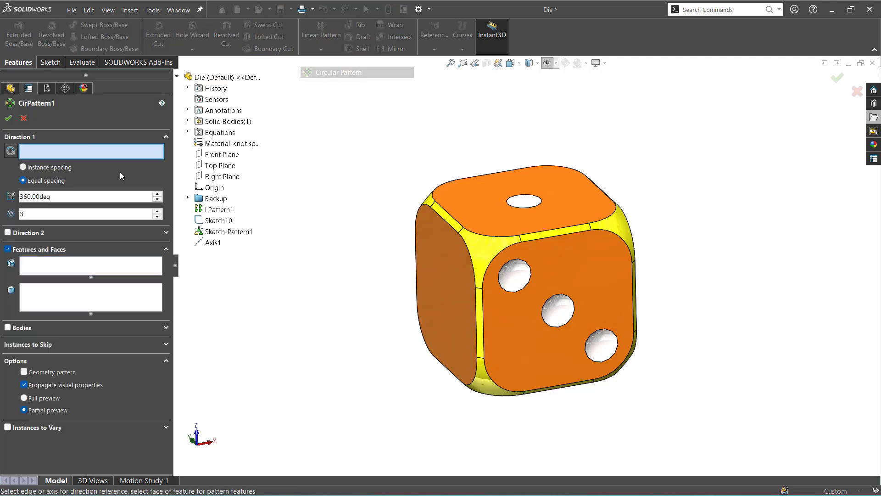
pyautogui.click(209, 242)
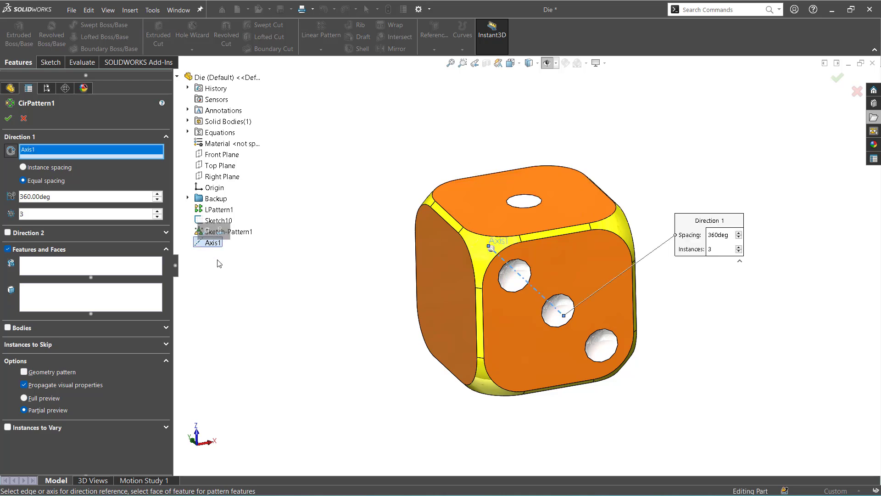
pyautogui.click(69, 268)
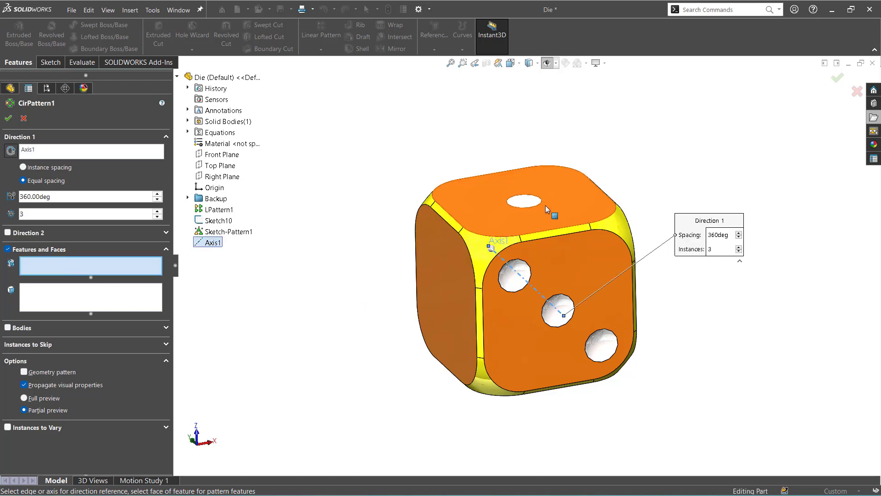
pyautogui.click(529, 204)
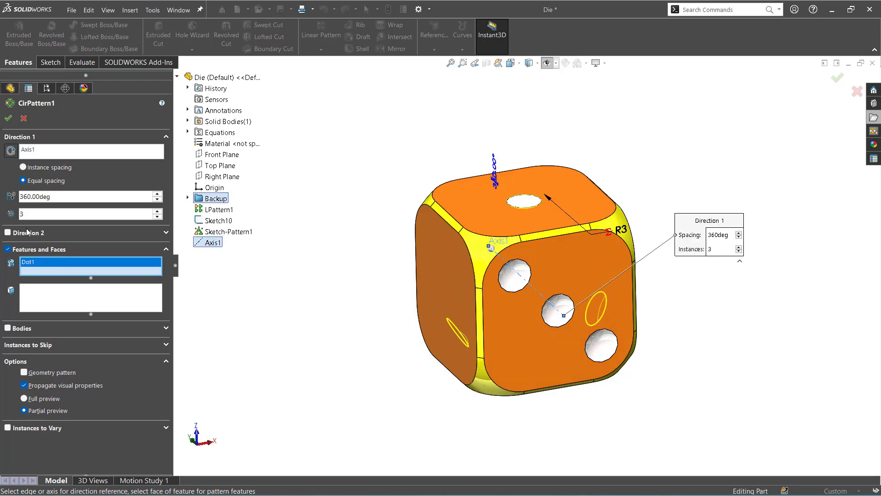
# Set the Dot1 circular pattern to 2 instances over 90 degrees and create it.
pyautogui.click(157, 217)
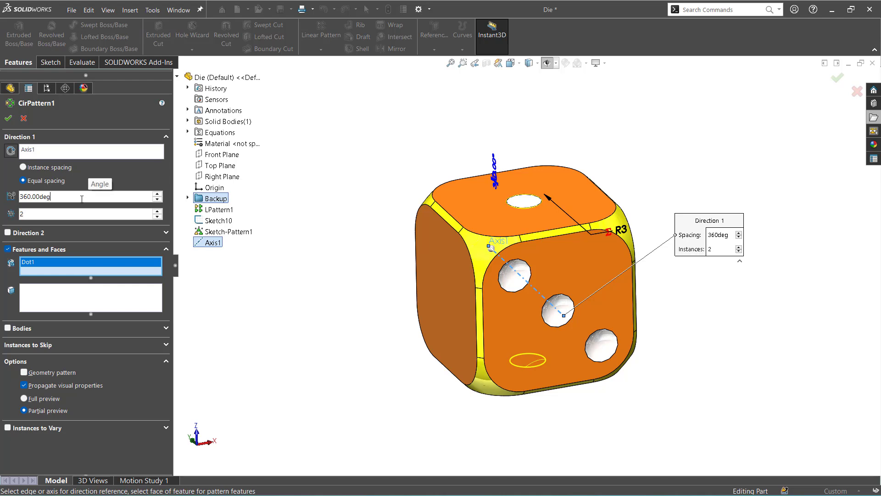
pyautogui.moveTo(61, 200); pyautogui.dragTo(9, 196)
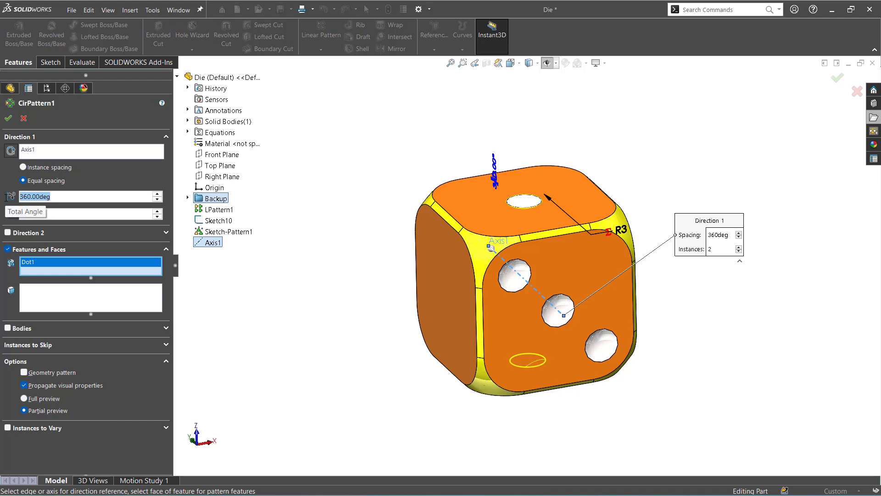
pyautogui.write('90')
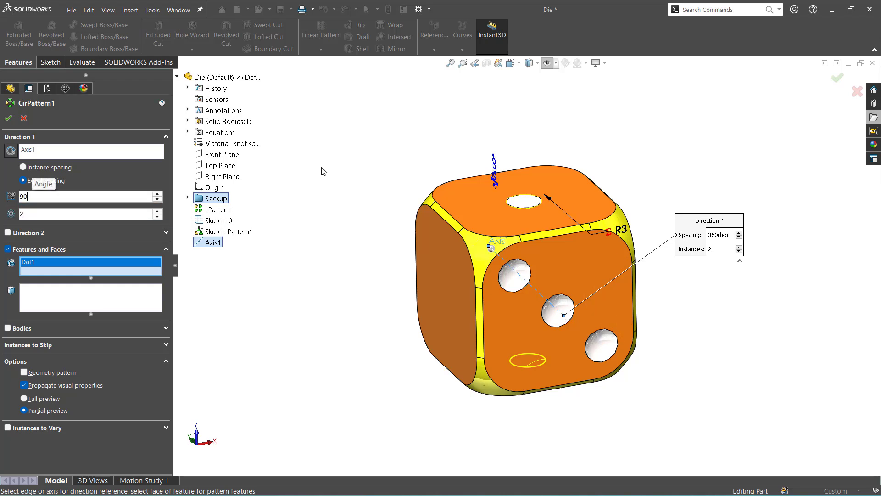
pyautogui.moveTo(331, 183); pyautogui.dragTo(338, 243, button='middle')
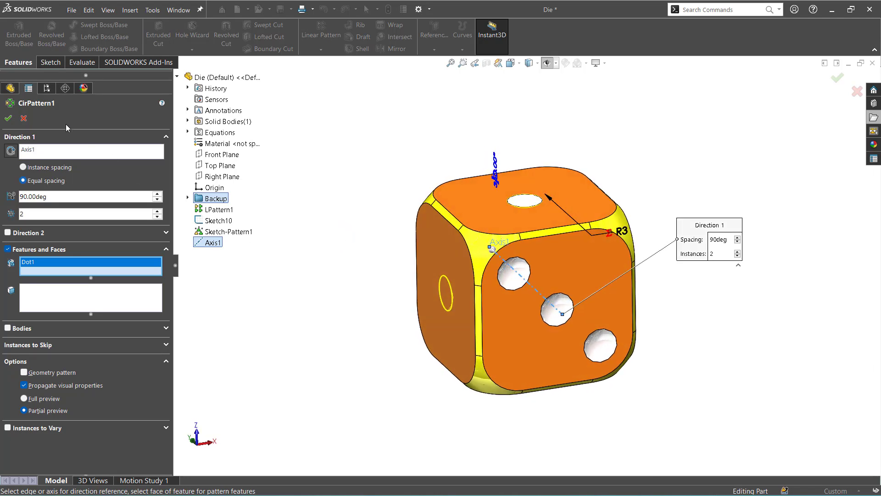
pyautogui.click(8, 119)
pyautogui.moveTo(252, 336); pyautogui.dragTo(352, 309, button='middle')
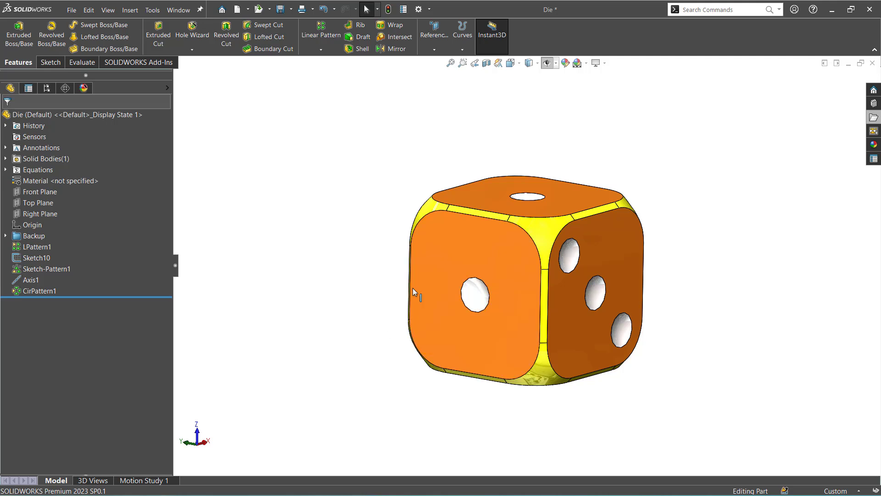
pyautogui.moveTo(351, 362); pyautogui.dragTo(381, 358, button='middle')
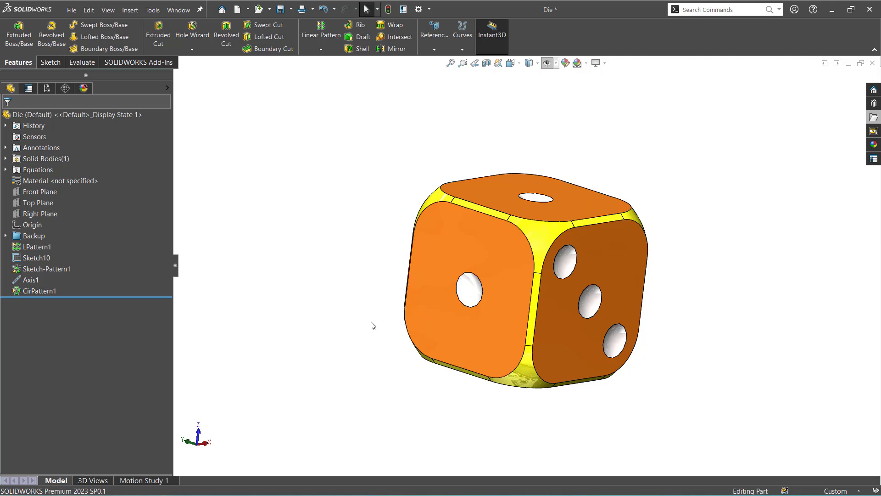
pyautogui.moveTo(373, 325); pyautogui.dragTo(322, 310, button='middle')
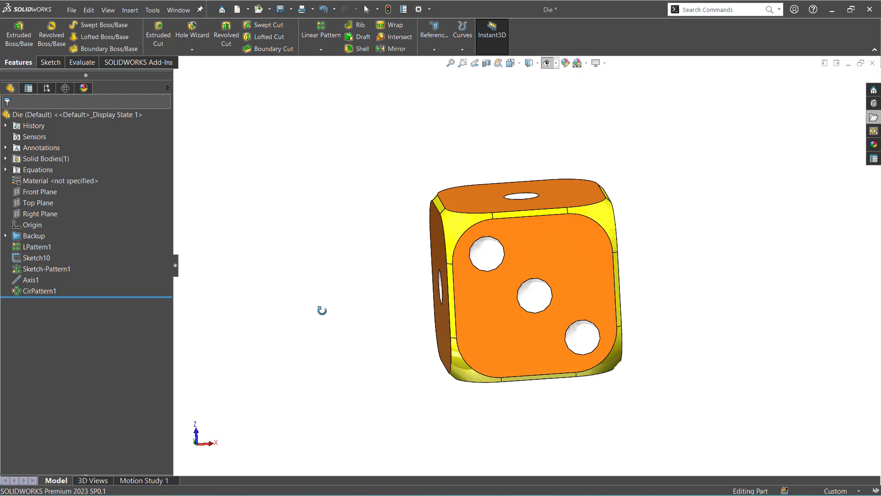
pyautogui.moveTo(322, 310); pyautogui.dragTo(289, 316, button='middle')
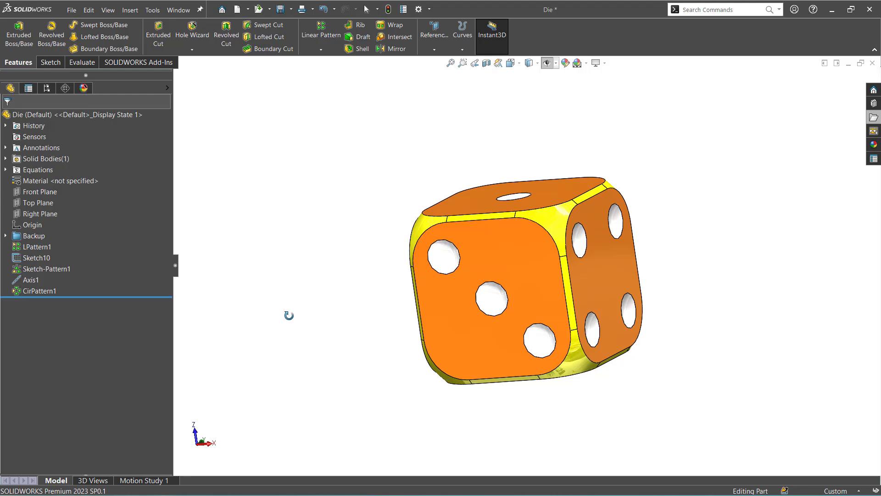
pyautogui.moveTo(289, 315); pyautogui.dragTo(329, 315, button='middle')
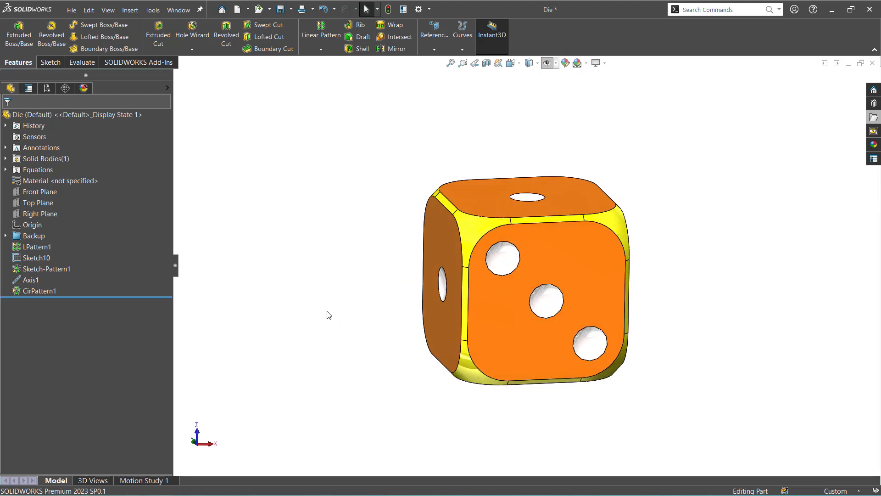
# Mirror the four-dot linear pattern LPattern1 about the Right Plane onto the opposite face of the die.
pyautogui.click(331, 48)
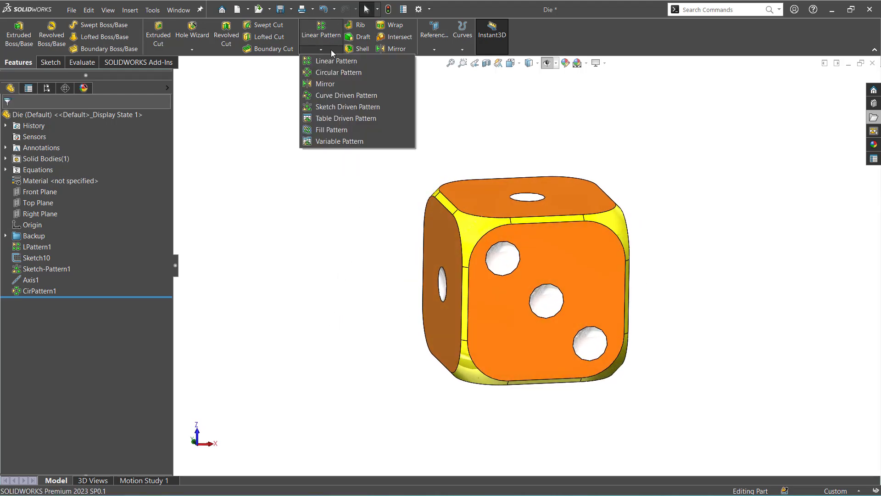
pyautogui.click(334, 84)
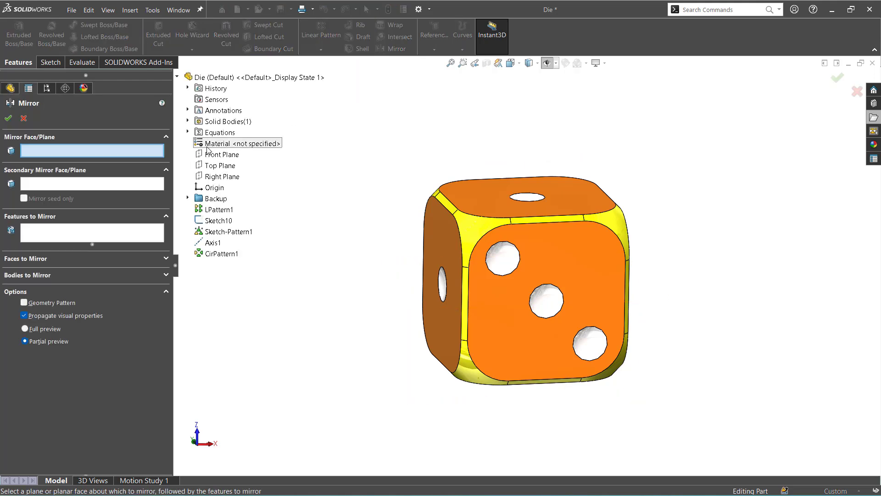
pyautogui.click(222, 177)
pyautogui.click(48, 239)
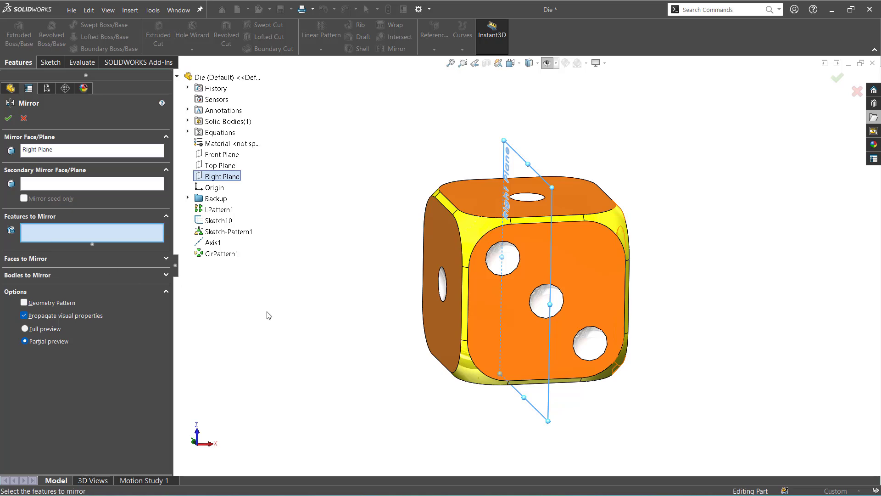
pyautogui.moveTo(269, 316); pyautogui.dragTo(239, 322, button='middle')
pyautogui.click(524, 257)
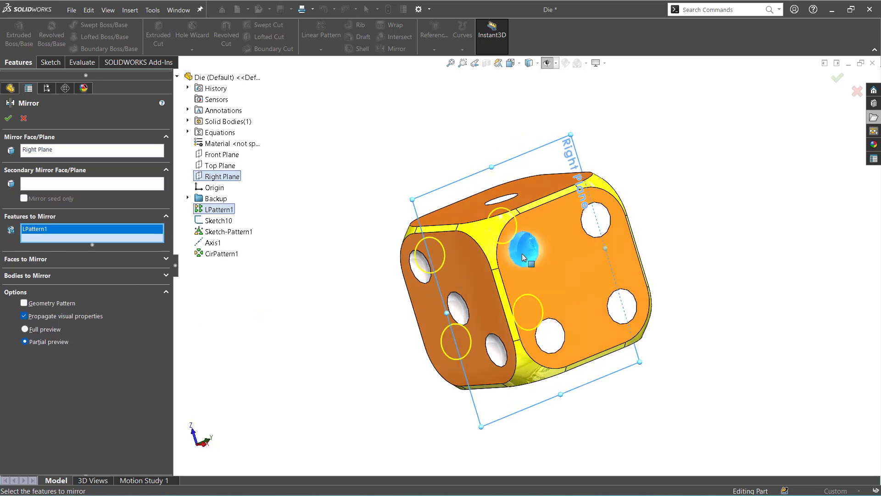
pyautogui.moveTo(533, 264); pyautogui.dragTo(590, 257, button='middle')
pyautogui.click(8, 119)
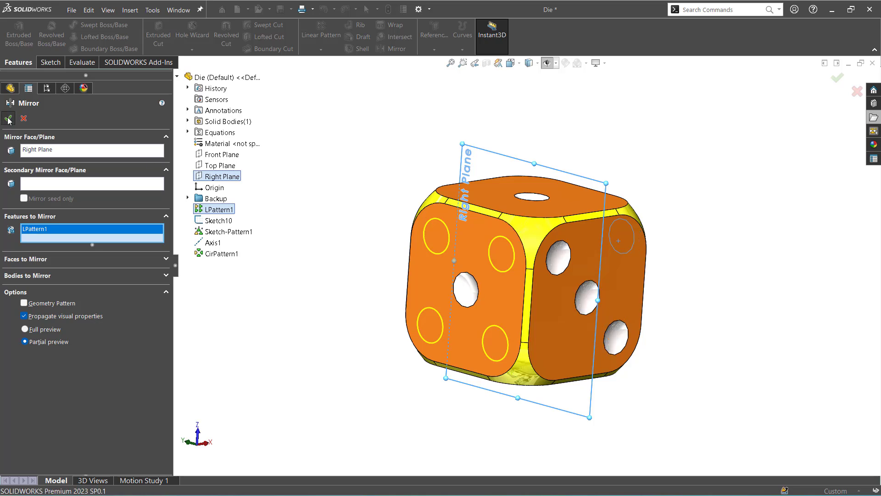
# Examine the die's remaining blank faces and the dots belonging to the linear pattern.
pyautogui.moveTo(358, 305); pyautogui.dragTo(516, 303, button='middle')
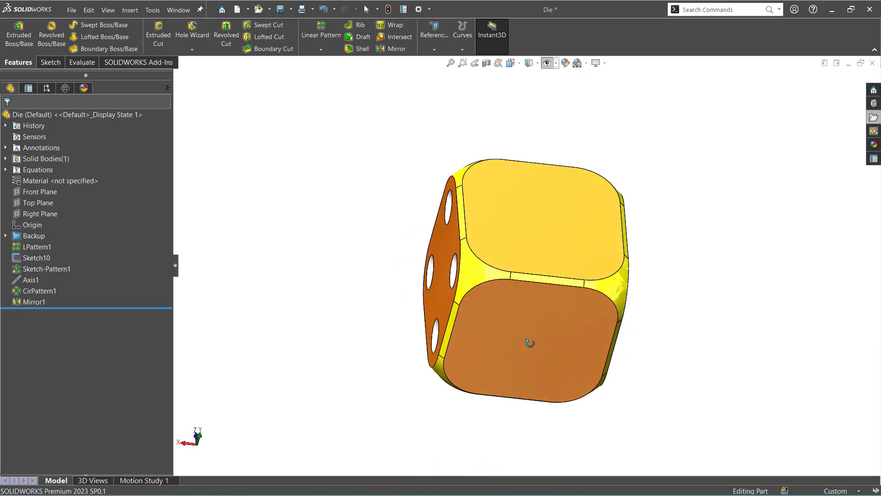
pyautogui.moveTo(528, 344); pyautogui.dragTo(631, 375, button='middle')
pyautogui.click(531, 240)
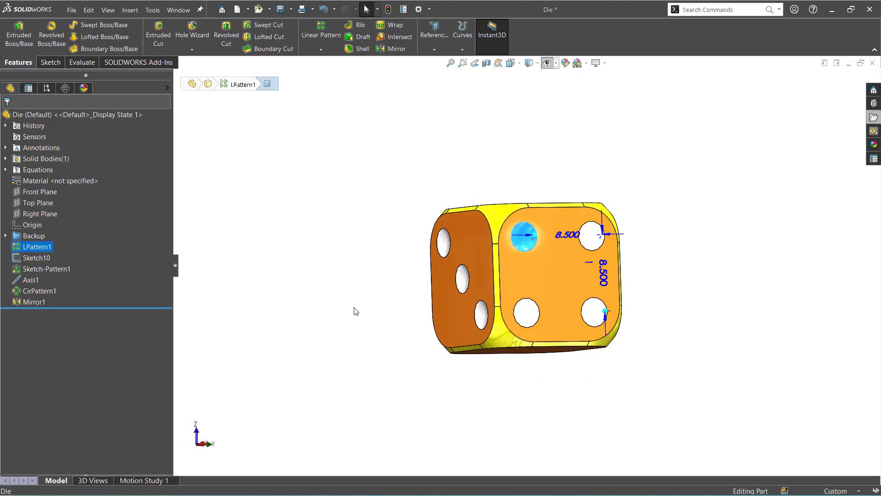
pyautogui.click(355, 309)
pyautogui.click(528, 238)
pyautogui.click(360, 322)
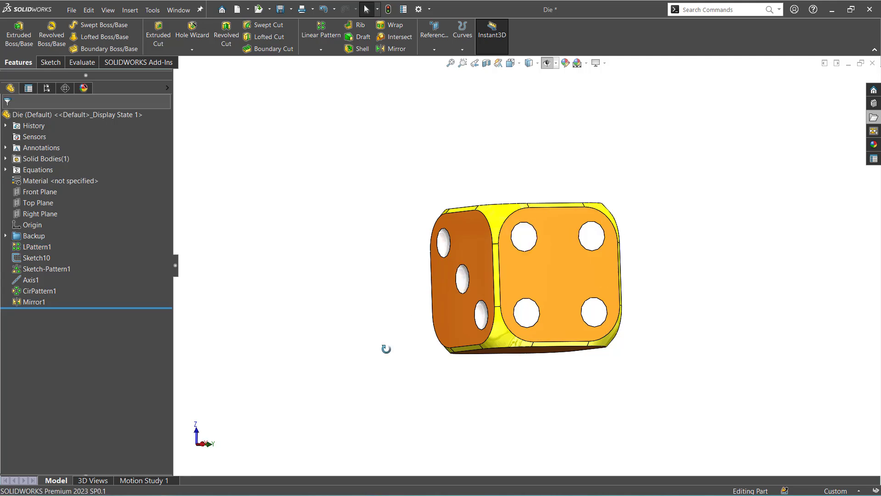
pyautogui.moveTo(388, 349); pyautogui.dragTo(404, 303, button='middle')
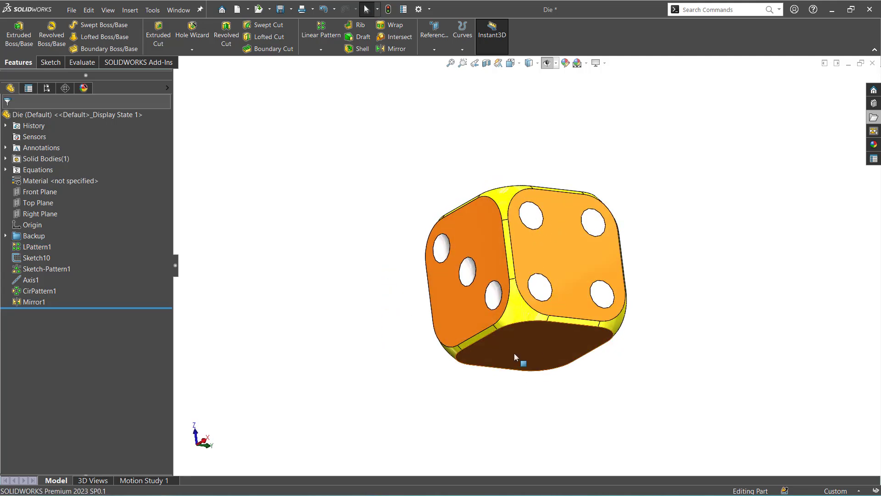
pyautogui.click(21, 281)
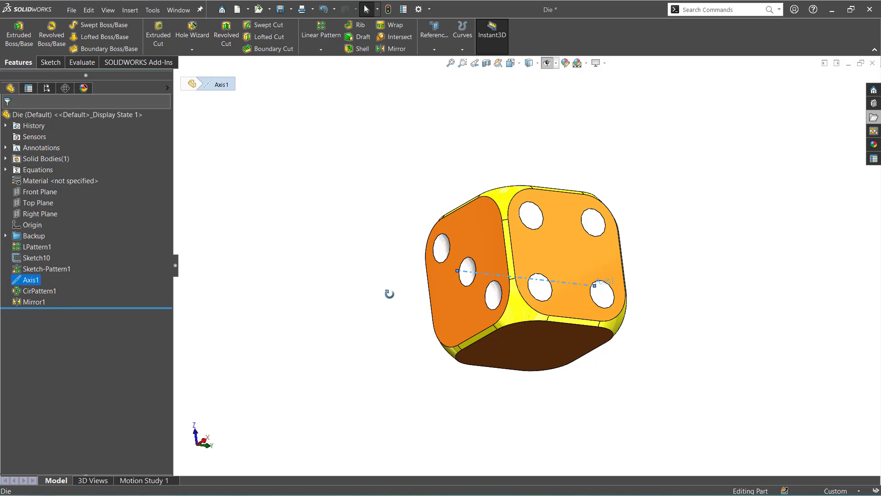
pyautogui.moveTo(390, 294); pyautogui.dragTo(367, 374, button='middle')
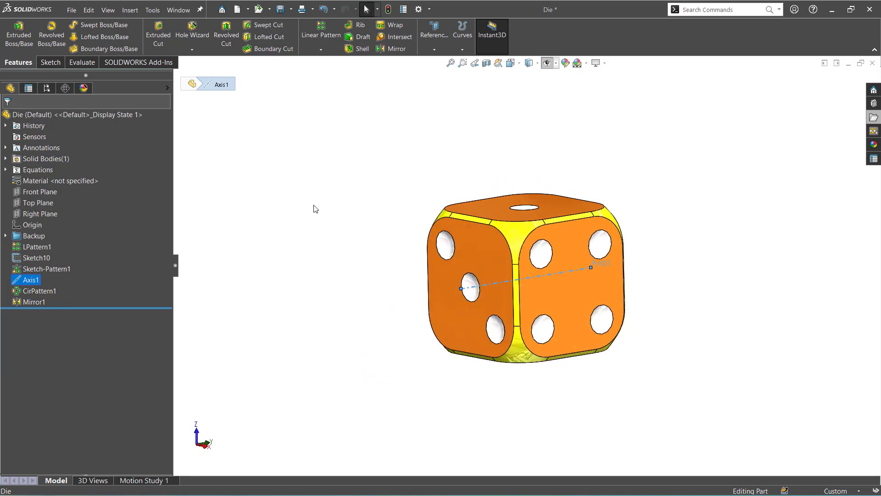
pyautogui.click(320, 49)
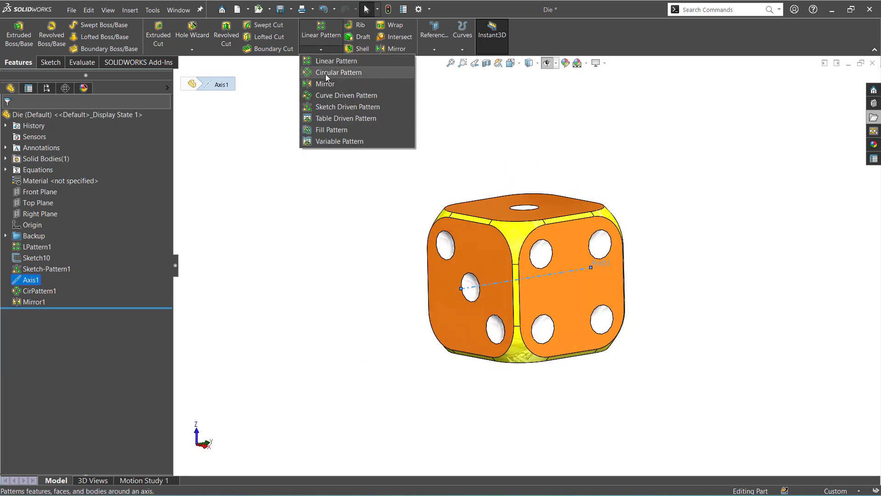
pyautogui.click(327, 72)
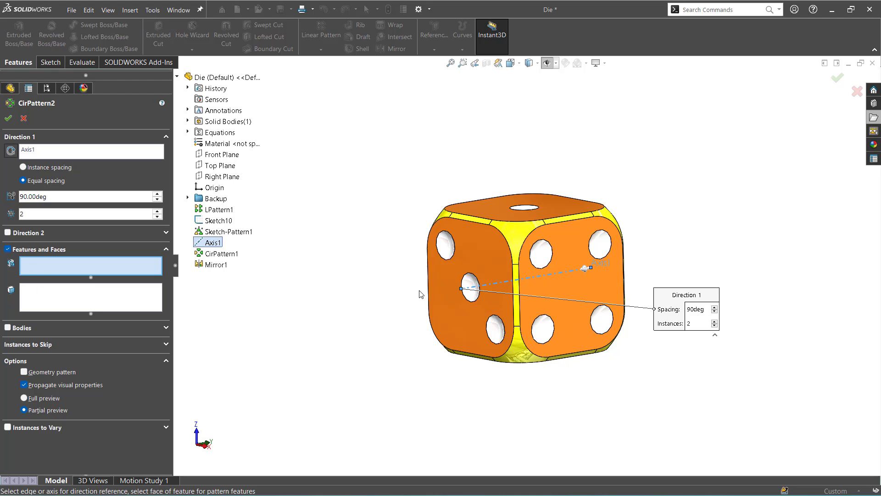
pyautogui.click(528, 262)
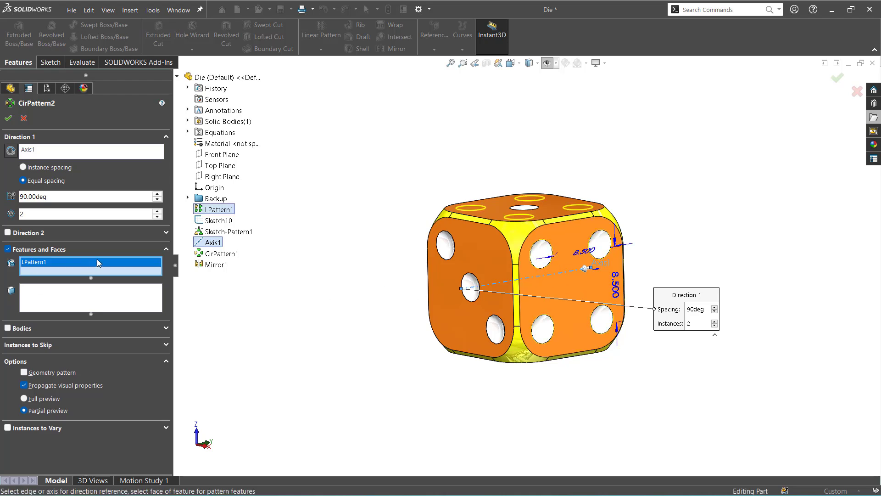
pyautogui.rightClick(97, 266)
pyautogui.click(110, 272)
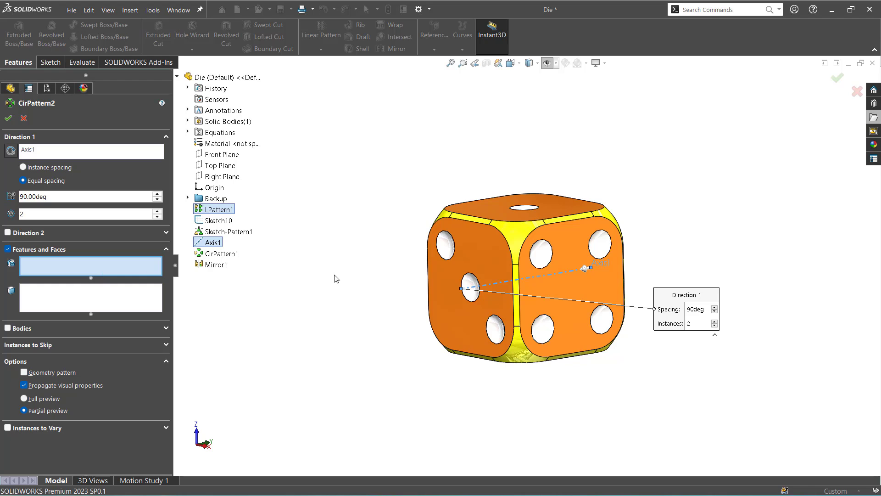
pyautogui.click(446, 249)
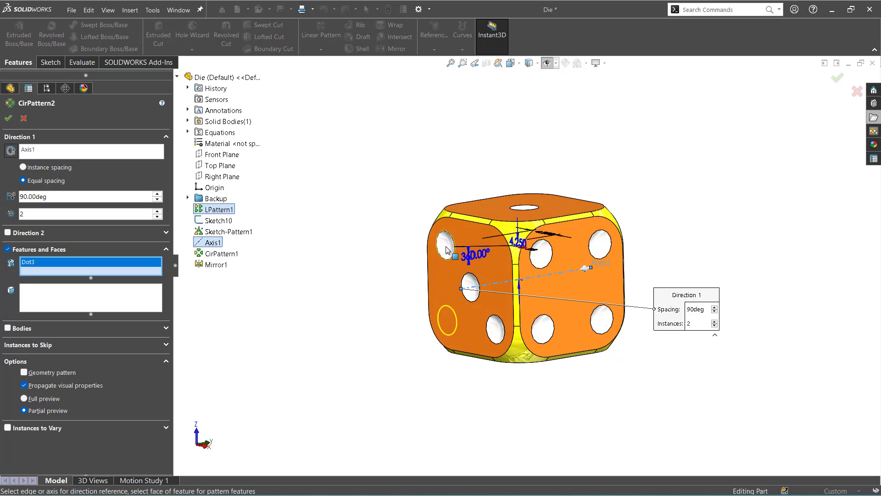
pyautogui.moveTo(417, 358); pyautogui.dragTo(539, 339, button='middle')
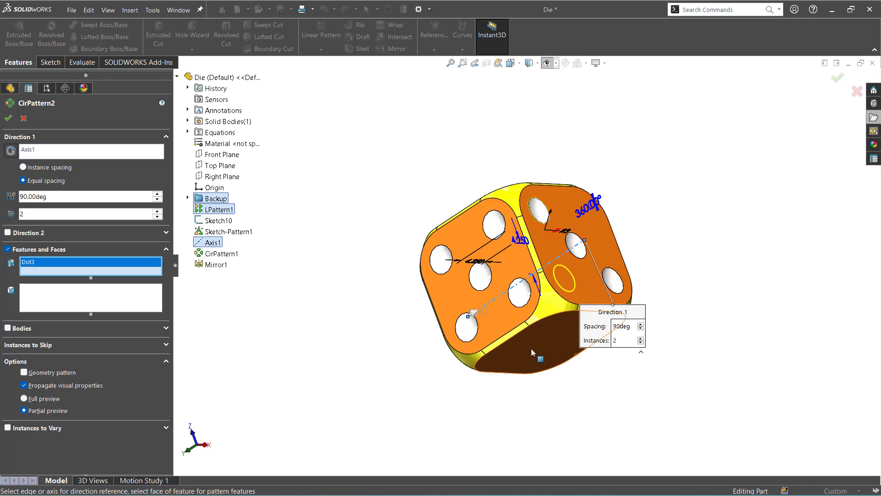
pyautogui.click(24, 119)
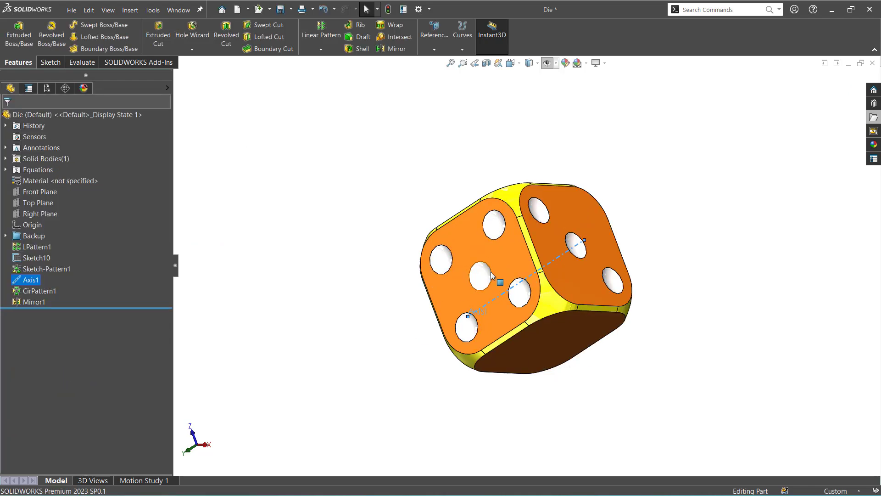
# Create a second reference axis at the intersection of the Top Plane and the Front Plane.
pyautogui.click(293, 242)
pyautogui.click(427, 47)
pyautogui.click(440, 69)
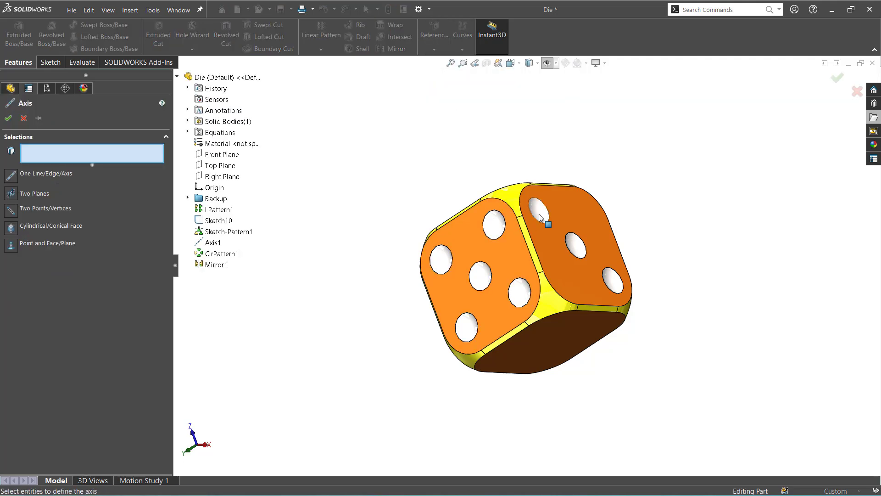
pyautogui.moveTo(539, 214); pyautogui.dragTo(574, 241, button='middle')
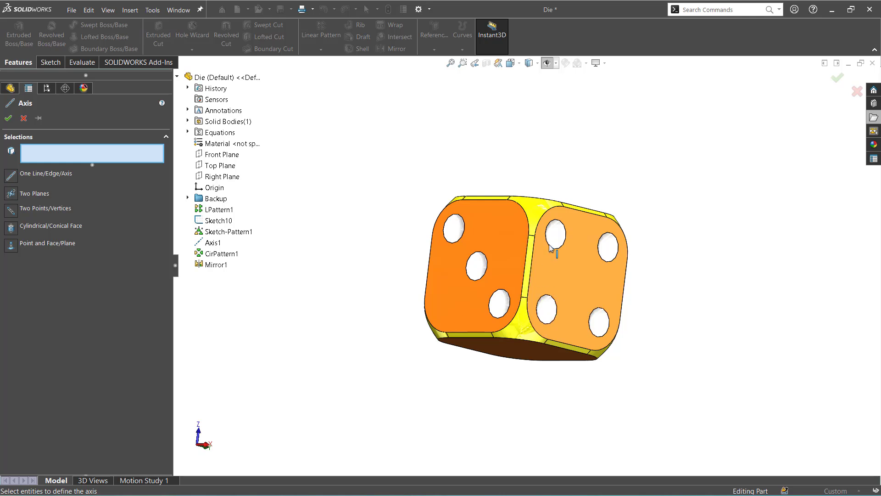
pyautogui.moveTo(515, 335); pyautogui.dragTo(570, 252, button='middle')
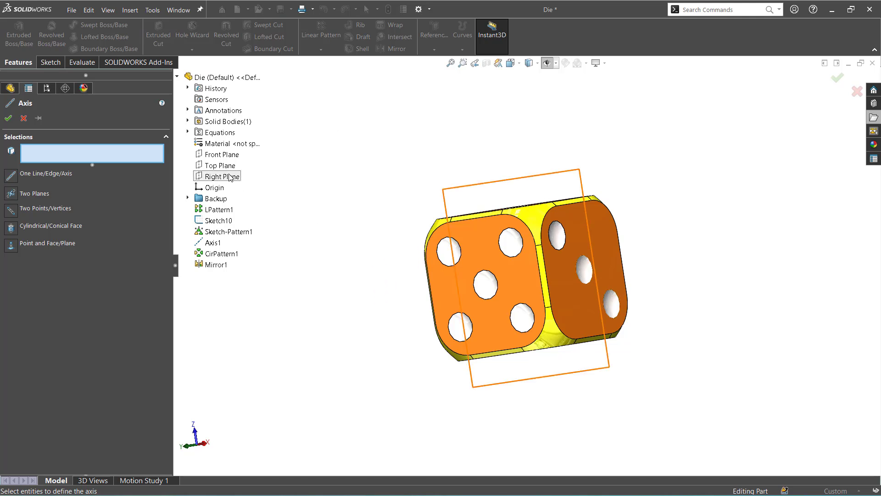
pyautogui.click(230, 177)
pyautogui.moveTo(497, 308); pyautogui.dragTo(494, 350, button='middle')
pyautogui.click(224, 177)
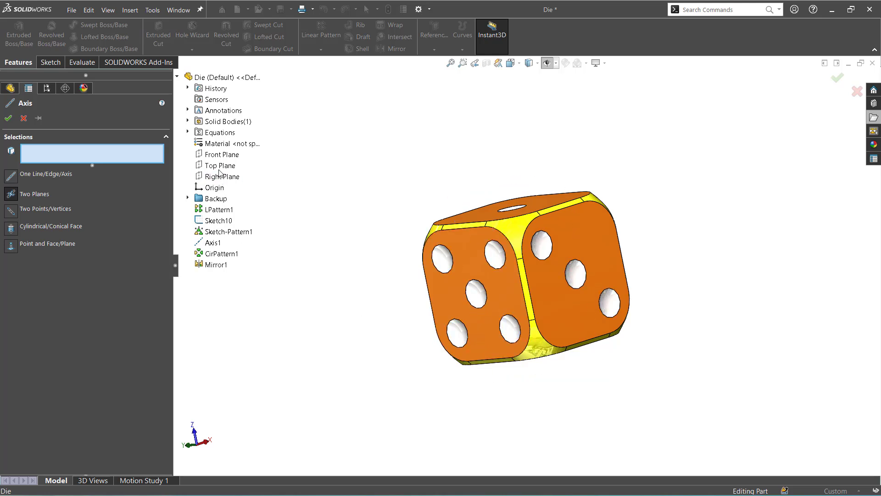
pyautogui.click(220, 165)
pyautogui.moveTo(360, 288); pyautogui.dragTo(317, 278, button='middle')
pyautogui.click(221, 154)
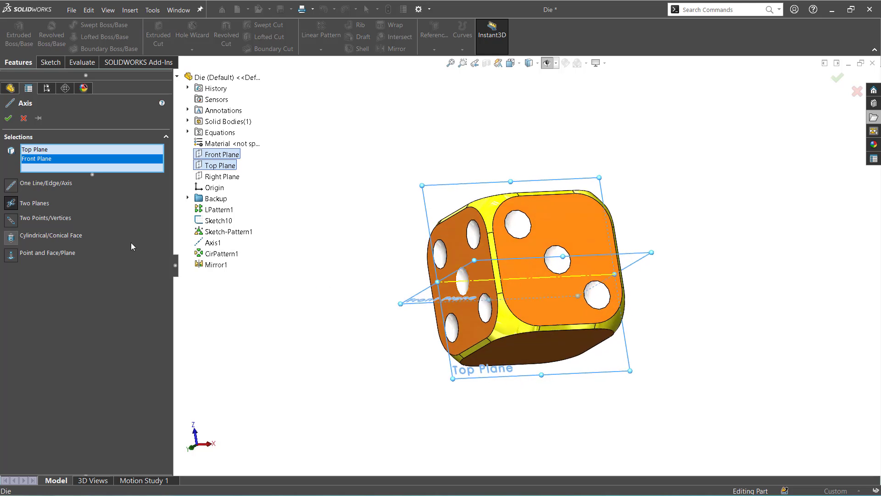
pyautogui.click(9, 118)
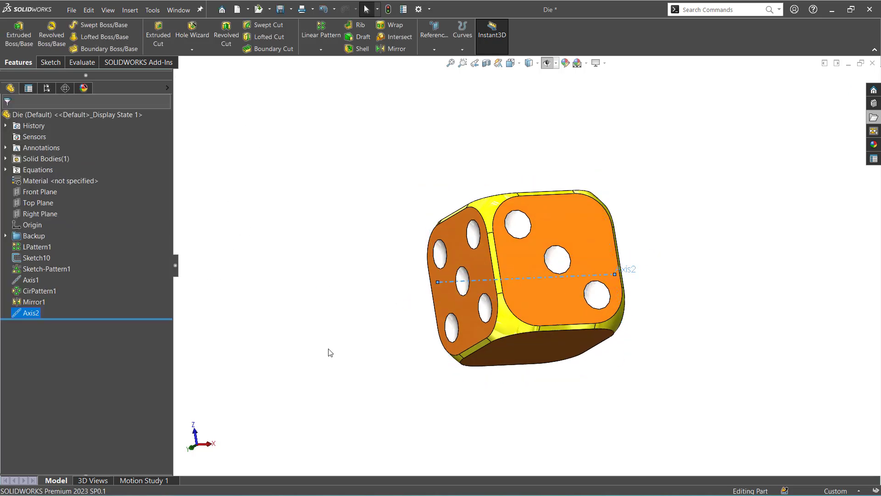
# Start a circular pattern of the Dot3 corner dot on the three-dot face around Axis2.
pyautogui.click(318, 50)
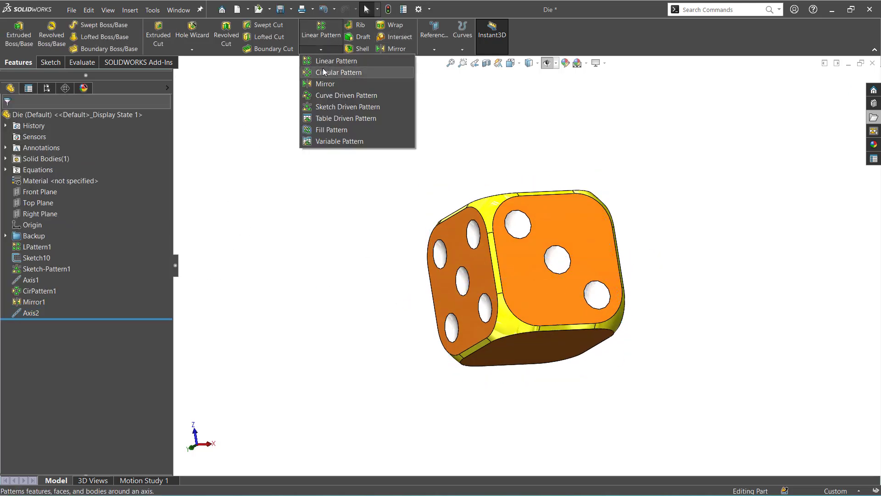
pyautogui.click(323, 69)
pyautogui.click(212, 275)
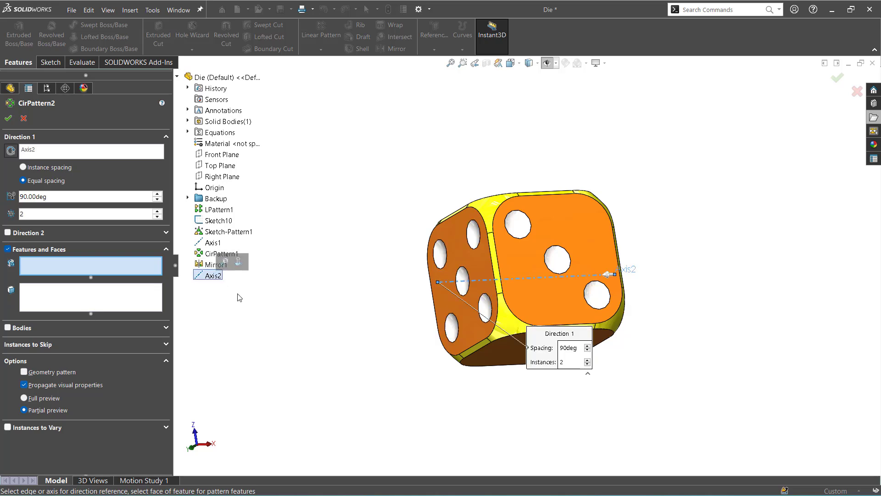
pyautogui.click(544, 236)
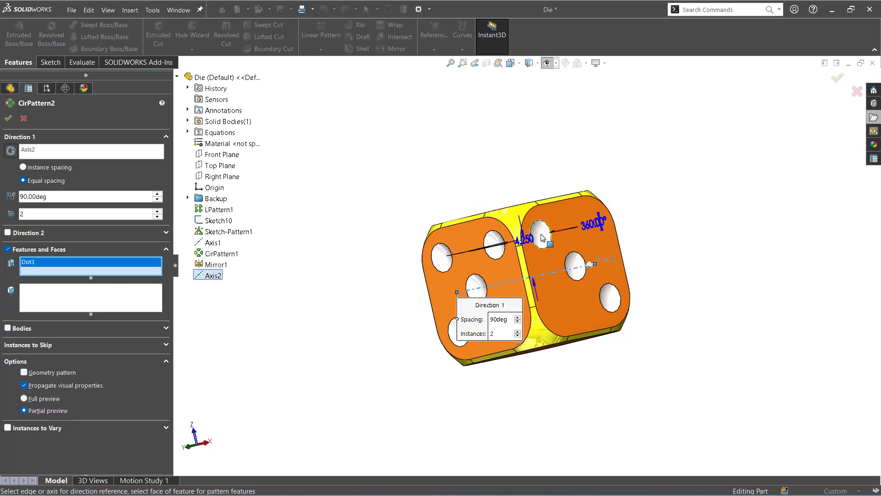
pyautogui.moveTo(354, 362); pyautogui.dragTo(413, 454, button='middle')
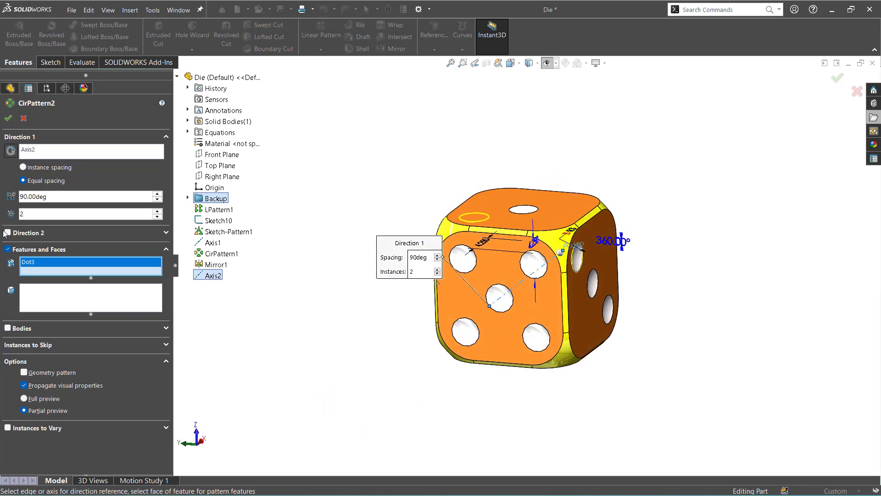
# Set the Dot3 circular pattern's total angle to 270 degrees and create it with 2 instances.
pyautogui.click(22, 198)
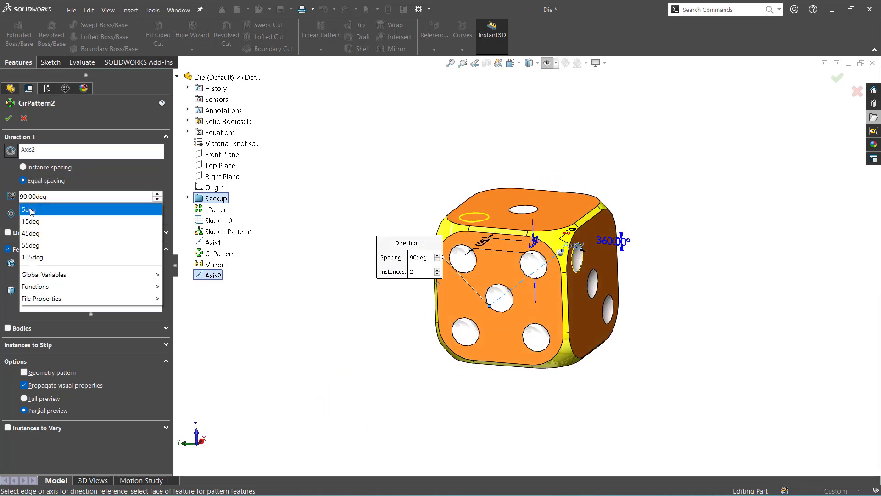
pyautogui.write('-')
pyautogui.click(415, 151)
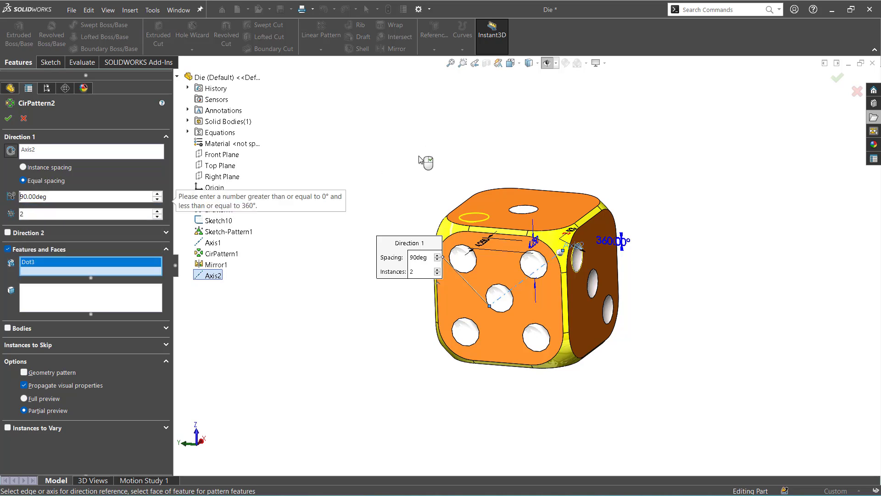
pyautogui.moveTo(423, 205); pyautogui.dragTo(341, 214, button='middle')
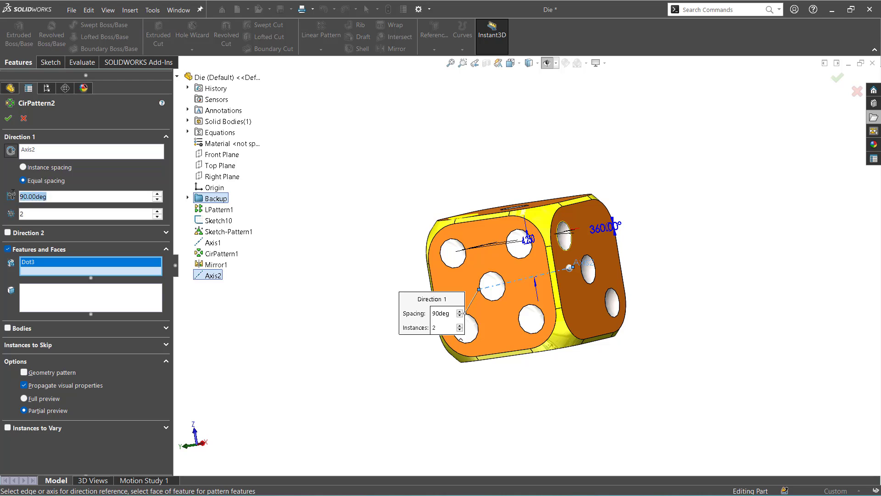
pyautogui.write('270')
pyautogui.press('Return')
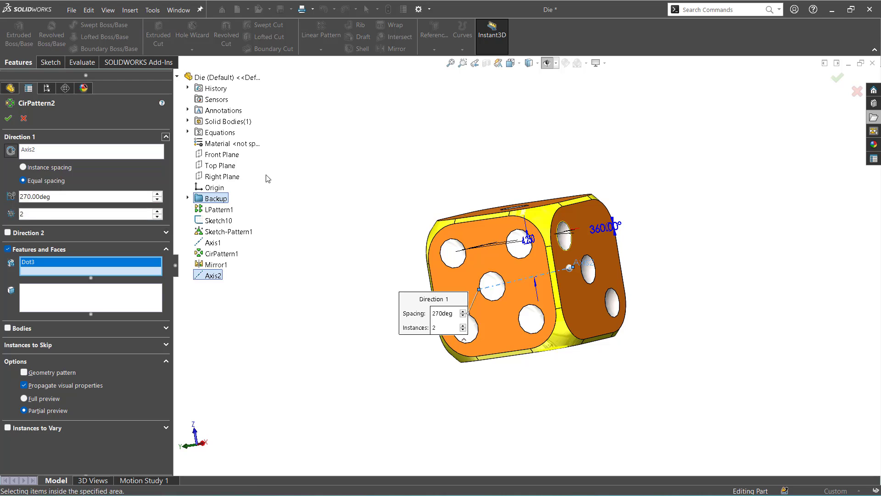
pyautogui.moveTo(268, 179); pyautogui.dragTo(276, 205, button='middle')
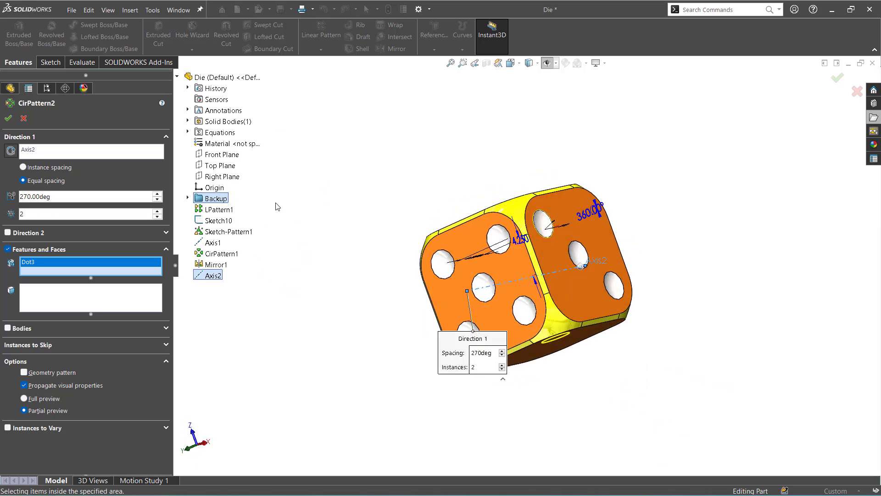
pyautogui.click(8, 118)
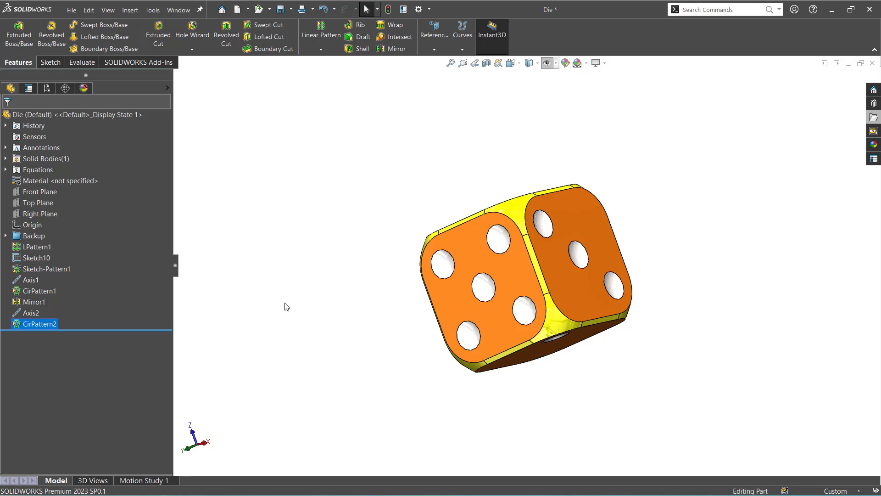
# Start a linear pattern along the upper edge of the single-dot face with 4.5 mm spacing in Direction 1.
pyautogui.moveTo(285, 305); pyautogui.dragTo(381, 250, button='middle')
pyautogui.moveTo(353, 285); pyautogui.dragTo(386, 221, button='middle')
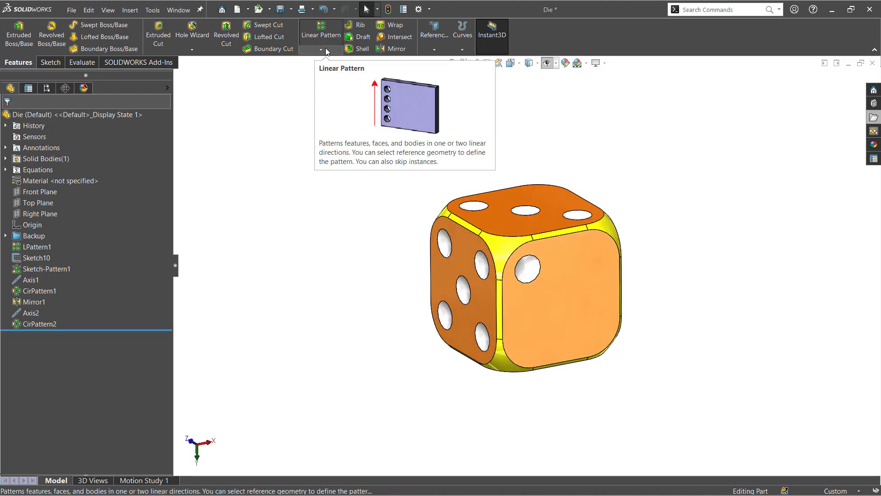
pyautogui.click(325, 34)
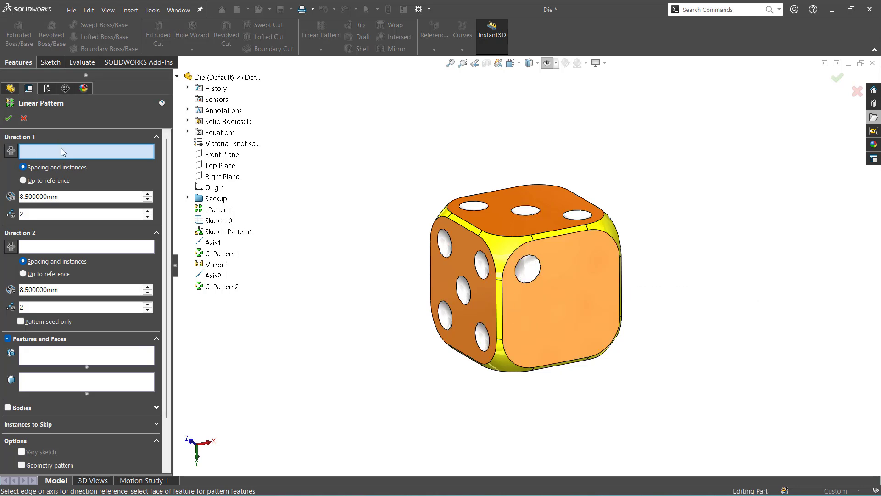
pyautogui.click(554, 239)
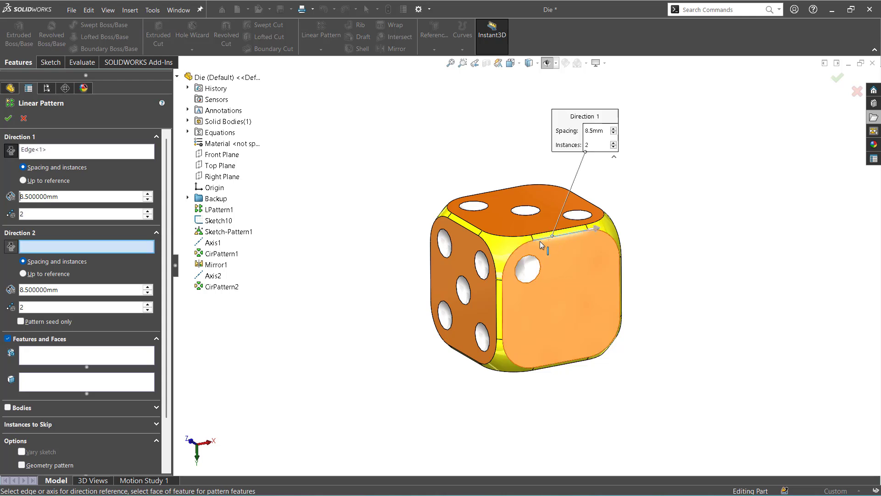
pyautogui.click(23, 196)
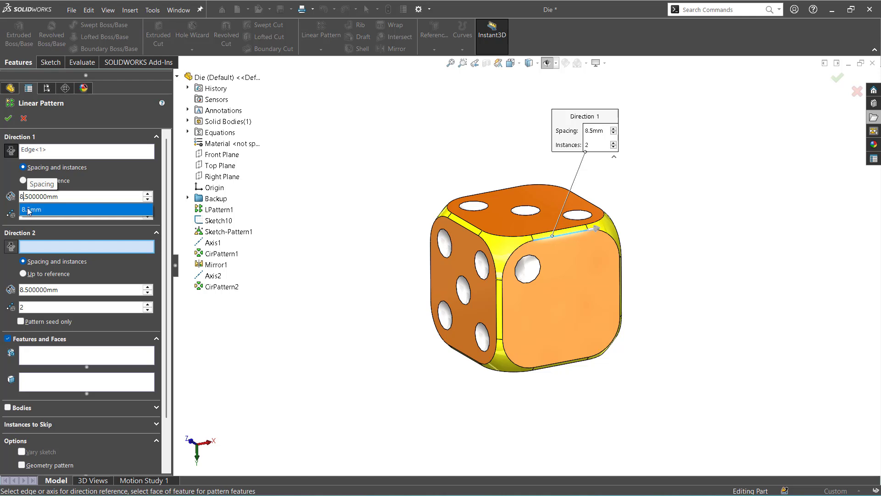
pyautogui.press('BackSpace')
pyautogui.press('BackSpace')
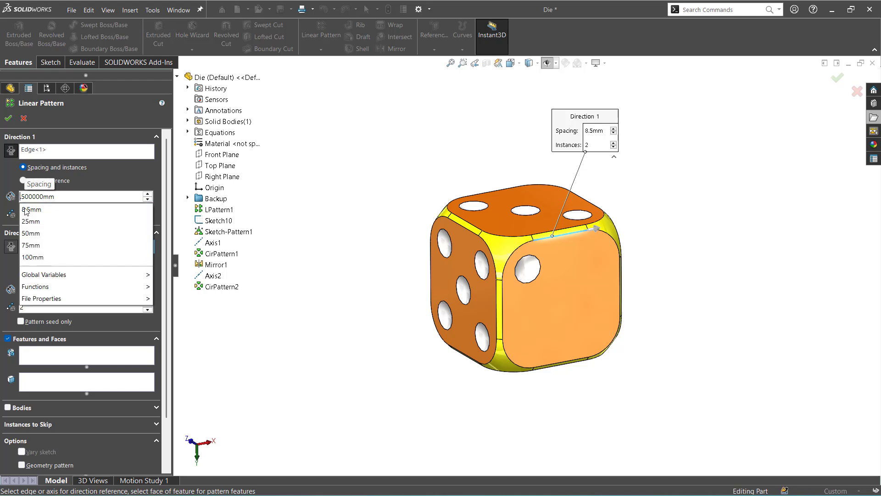
pyautogui.write('4')
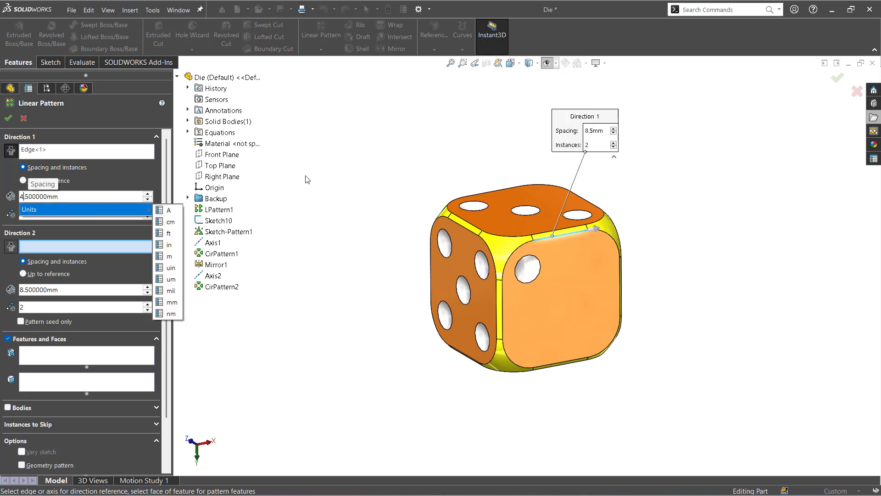
pyautogui.press('Return')
# Try CirPattern2 as the feature to repeat in the linear pattern and clear that selection.
pyautogui.click(117, 360)
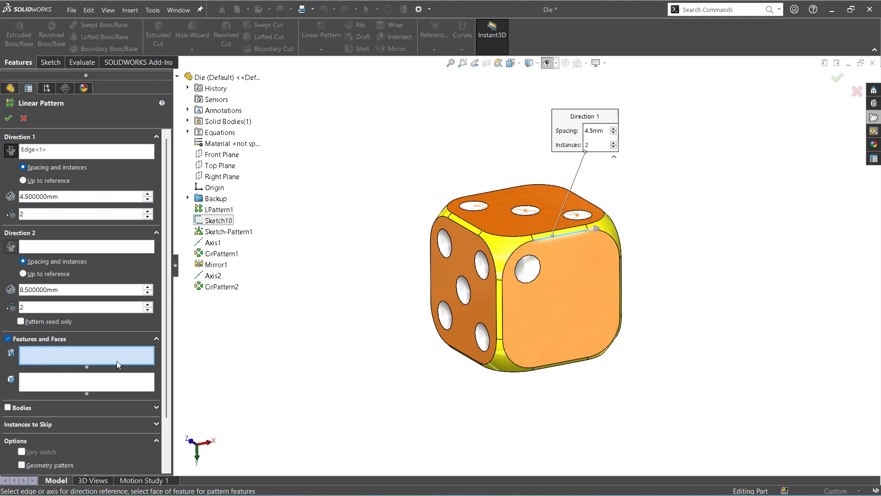
pyautogui.click(221, 286)
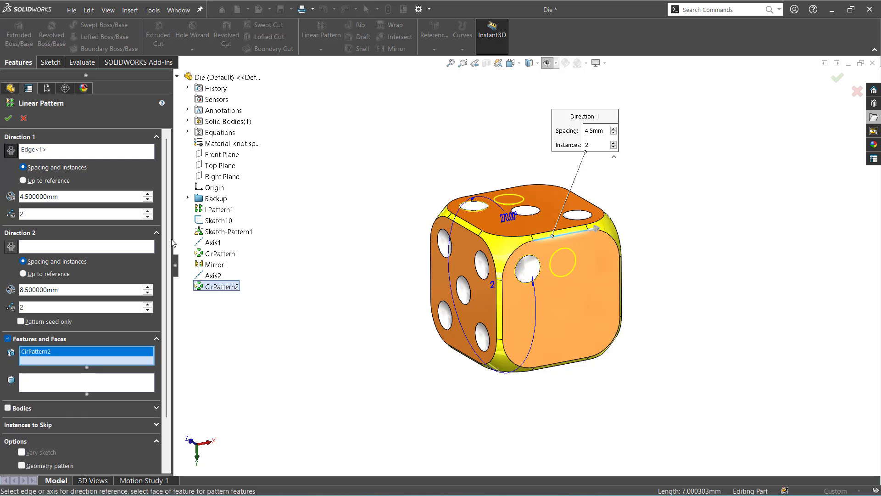
pyautogui.moveTo(374, 254); pyautogui.dragTo(383, 203, button='middle')
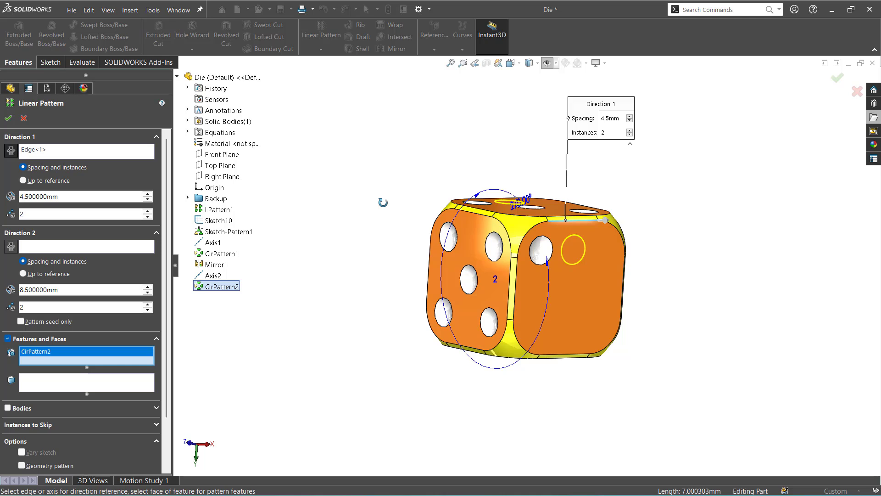
pyautogui.click(48, 324)
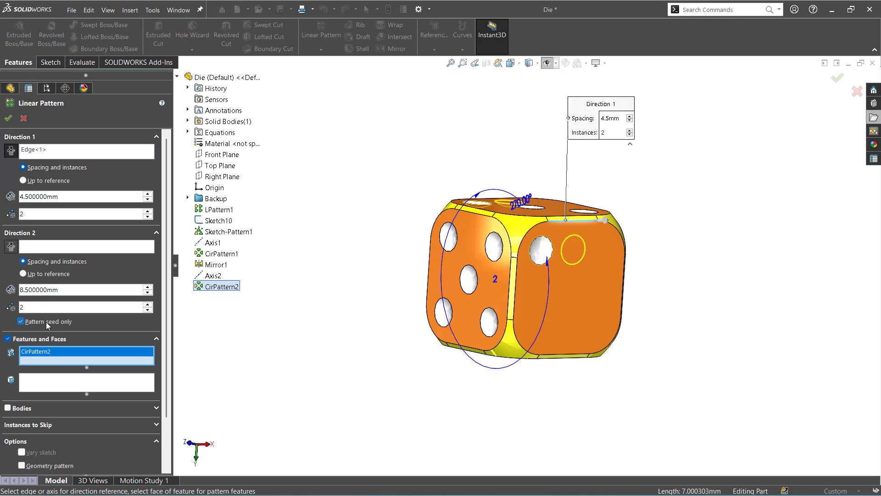
pyautogui.click(48, 323)
pyautogui.moveTo(376, 311); pyautogui.dragTo(380, 355, button='middle')
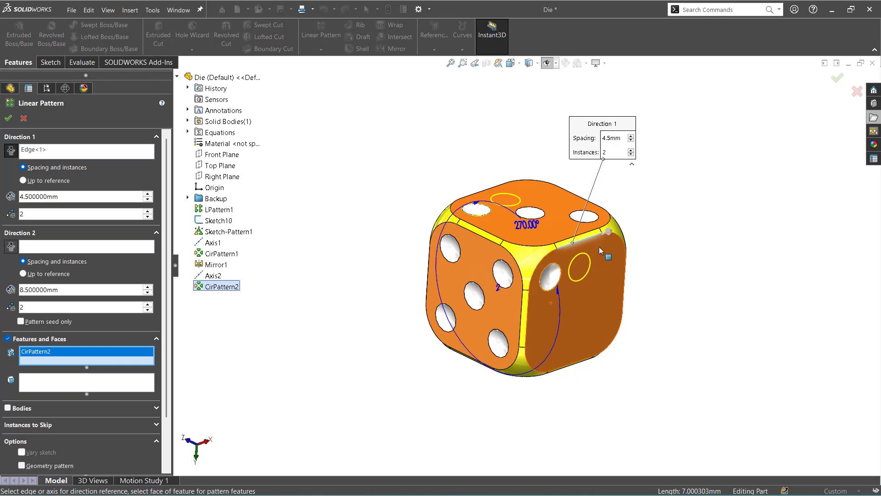
pyautogui.rightClick(86, 354)
pyautogui.click(105, 362)
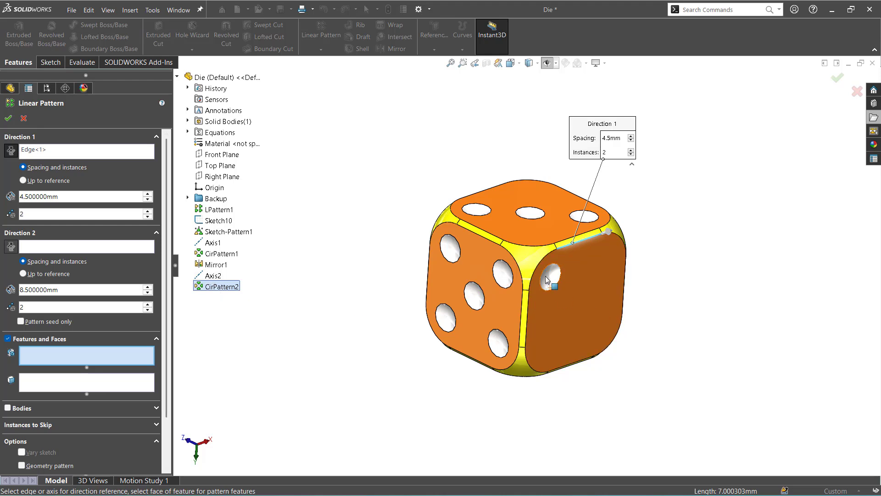
# Use the single dot's face as the linear pattern's seed, with 3 instances at 4.25 mm spacing in Direction 1.
pyautogui.click(110, 388)
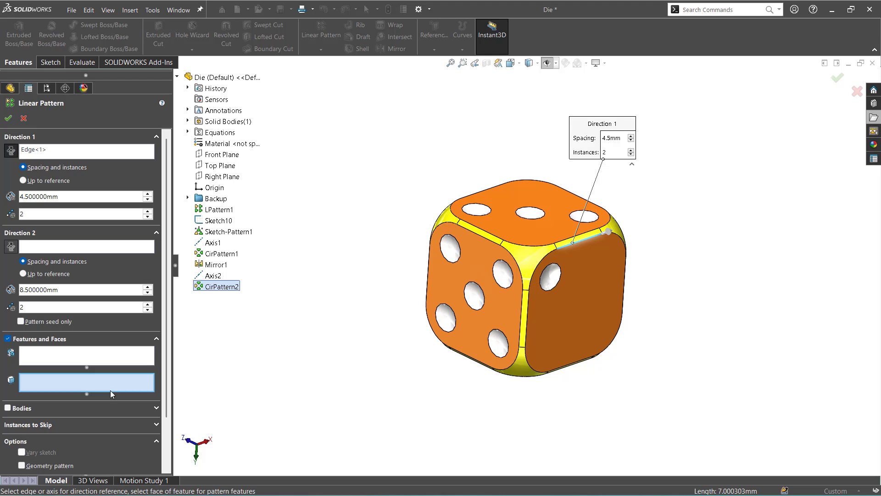
pyautogui.click(552, 280)
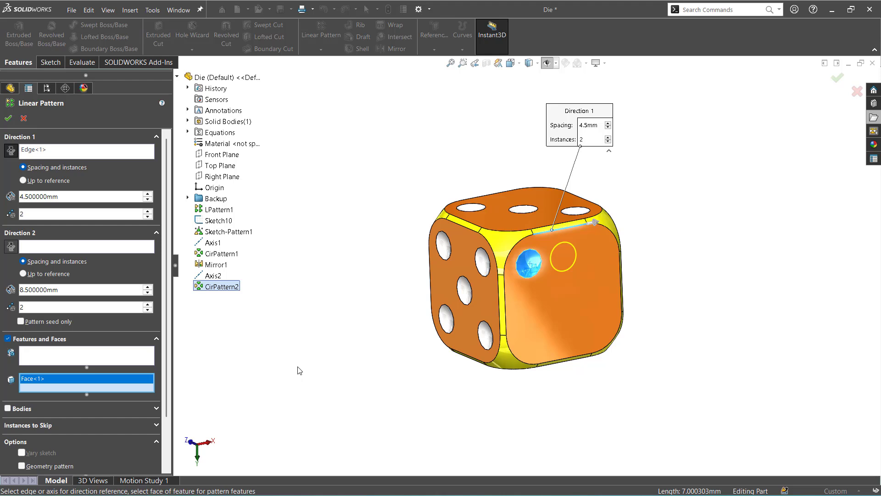
pyautogui.click(147, 211)
pyautogui.moveTo(257, 271); pyautogui.dragTo(284, 281, button='middle')
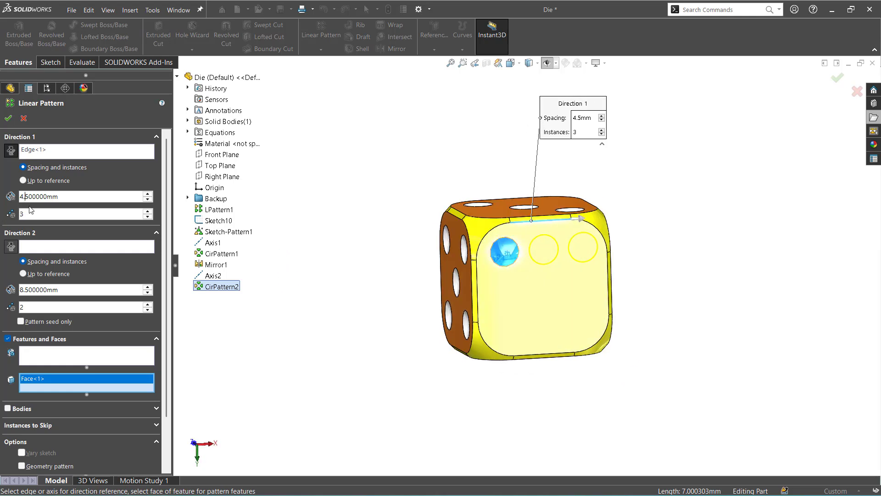
pyautogui.write('2')
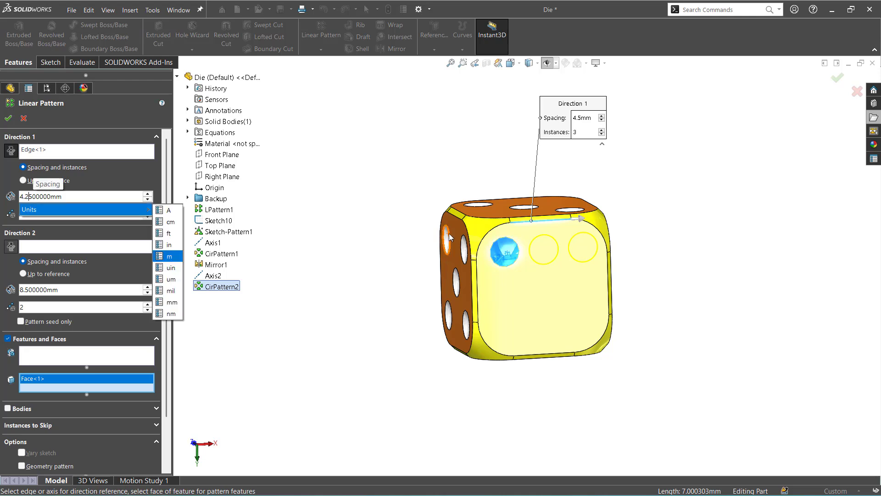
pyautogui.moveTo(410, 239)
pyautogui.mouseDown(button='middle')
pyautogui.moveTo(356, 240)
pyautogui.moveTo(372, 257)
pyautogui.moveTo(368, 291)
pyautogui.mouseUp(button='middle')
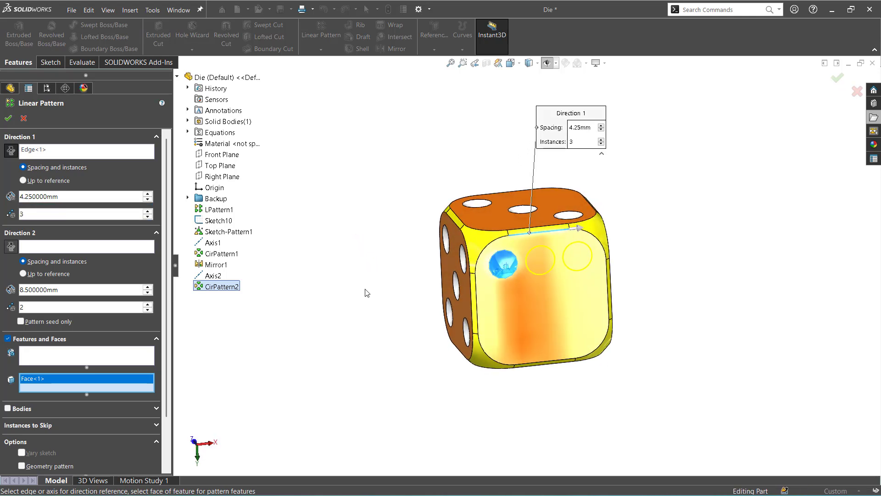
# Add Direction 2 along the face's vertical edge with 3 instances at 4.25 mm spacing and create the linear pattern.
pyautogui.click(42, 250)
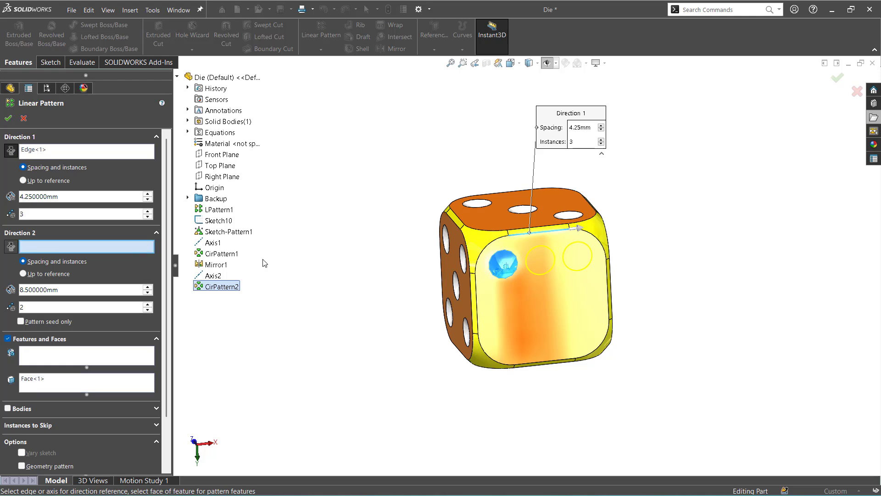
pyautogui.click(476, 287)
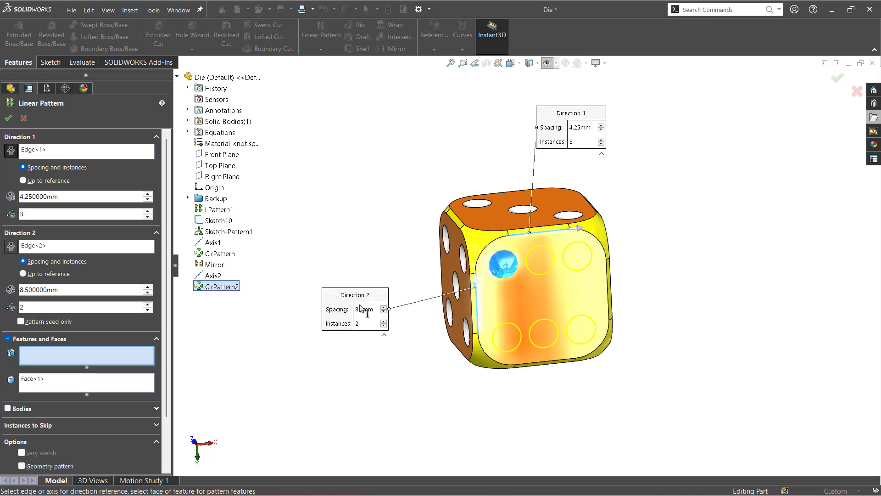
pyautogui.click(148, 305)
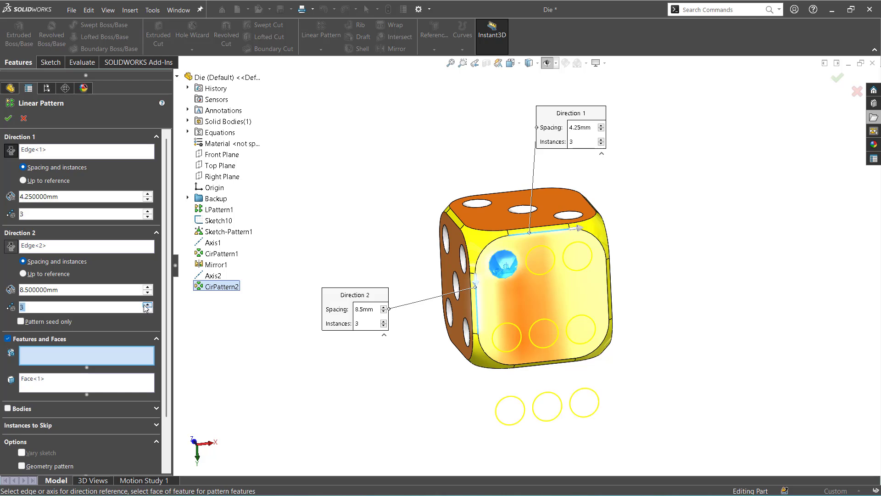
pyautogui.click(26, 289)
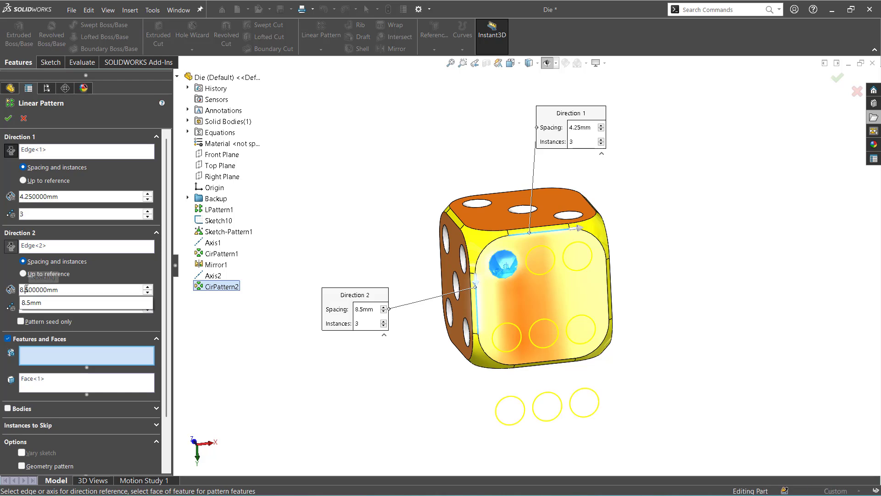
pyautogui.write('2')
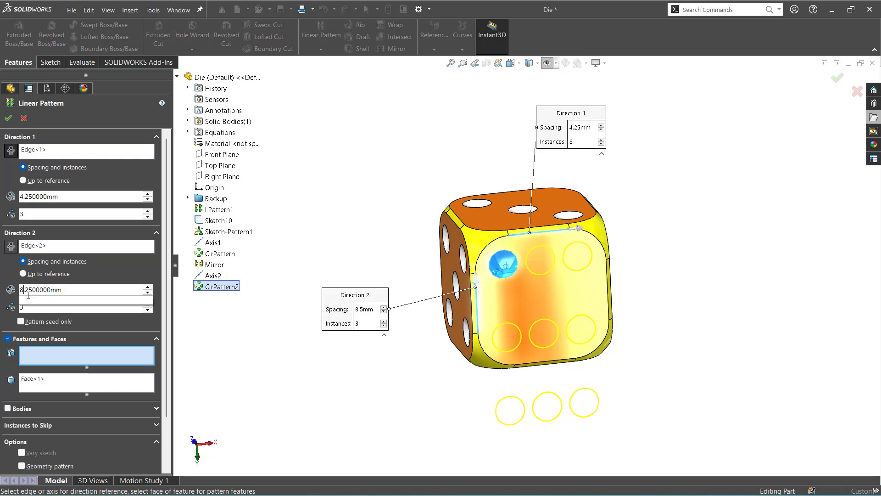
pyautogui.press('Home')
pyautogui.press('Delete')
pyautogui.write('4')
pyautogui.press('Return')
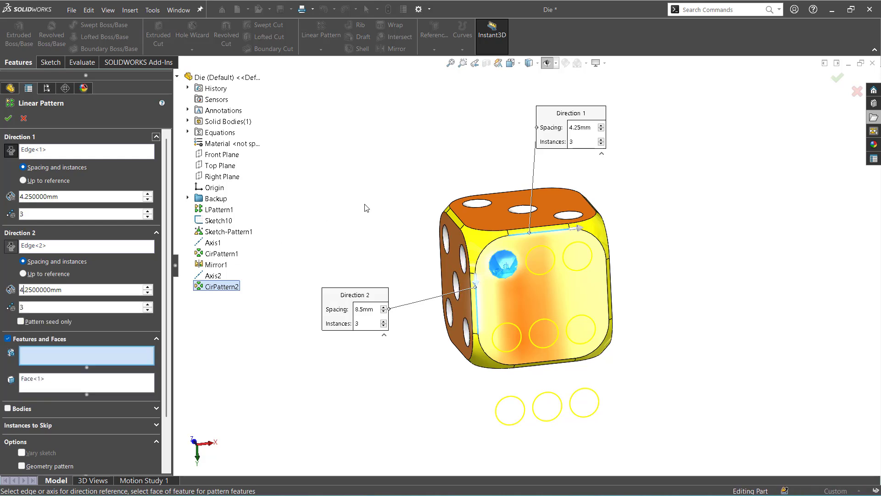
pyautogui.moveTo(388, 258); pyautogui.dragTo(360, 246, button='middle')
pyautogui.click(8, 119)
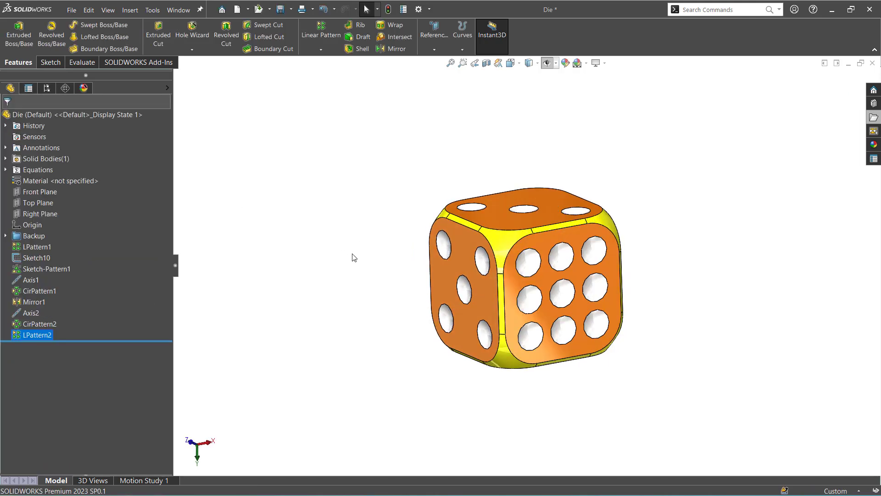
pyautogui.moveTo(343, 276); pyautogui.dragTo(401, 274, button='middle')
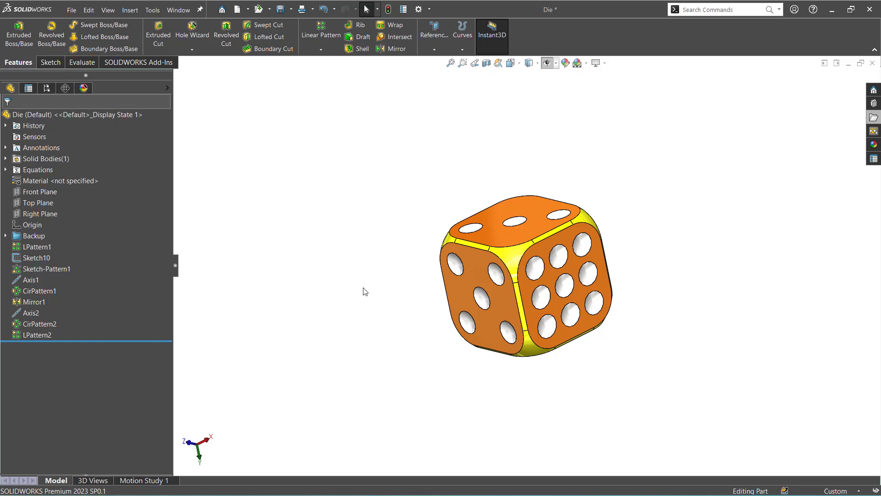
# Edit the nine-dot face's linear pattern to skip the middle column instances (2, 1), (2, 2) and (2, 3).
pyautogui.click(43, 333)
pyautogui.click(48, 303)
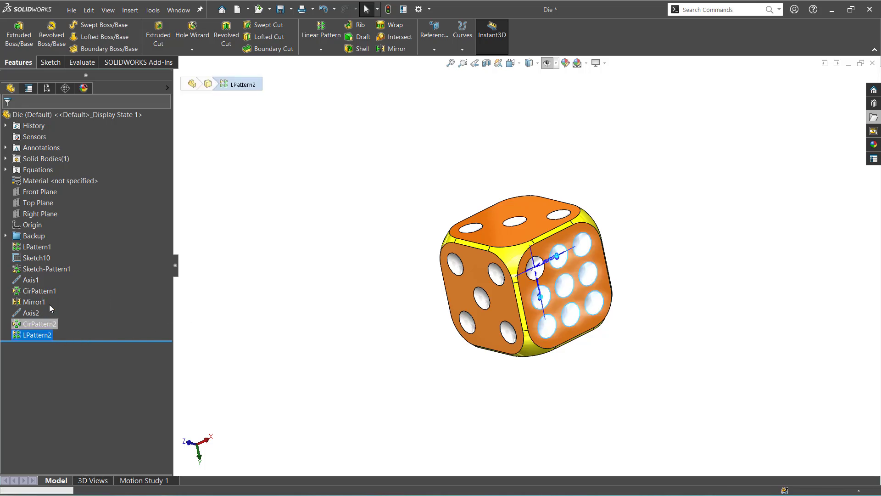
pyautogui.moveTo(412, 335)
pyautogui.mouseDown(button='middle')
pyautogui.moveTo(365, 315)
pyautogui.moveTo(397, 363)
pyautogui.moveTo(407, 321)
pyautogui.moveTo(417, 324)
pyautogui.mouseUp(button='middle')
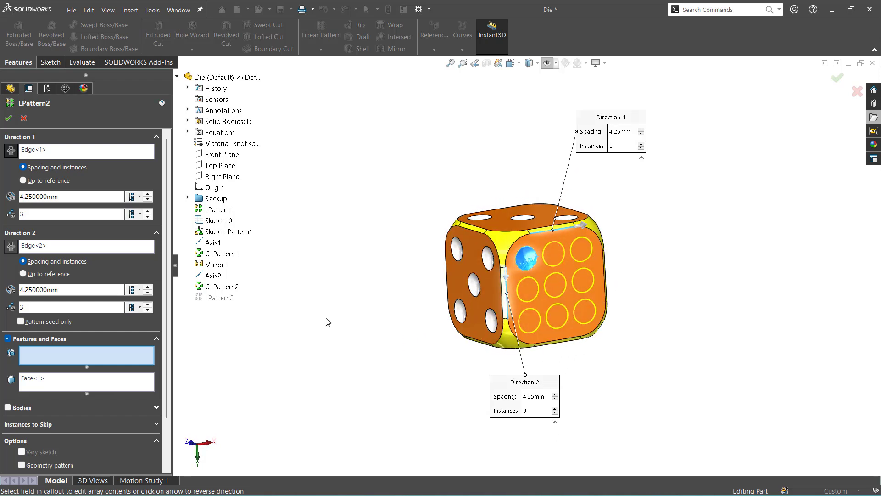
pyautogui.click(51, 425)
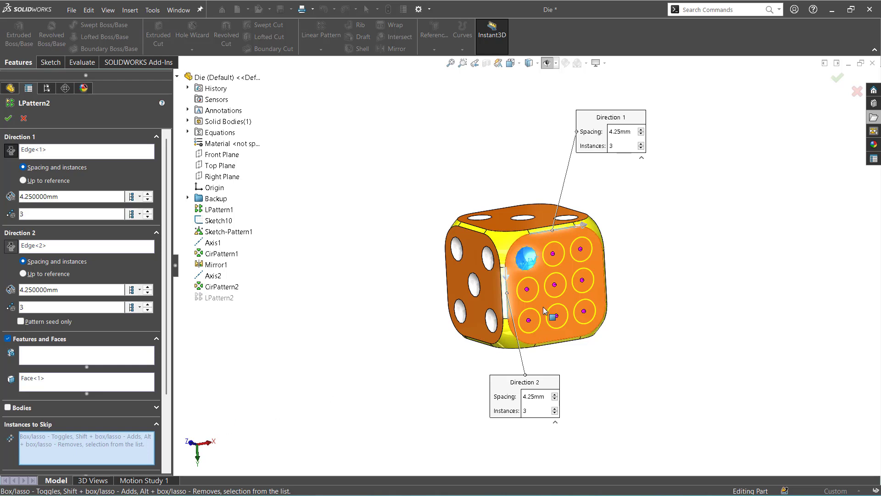
pyautogui.click(552, 254)
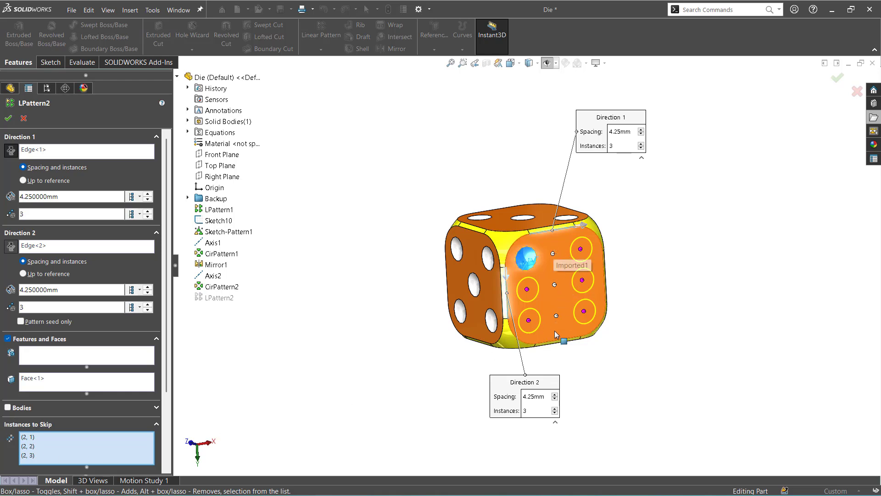
pyautogui.click(8, 119)
pyautogui.click(371, 299)
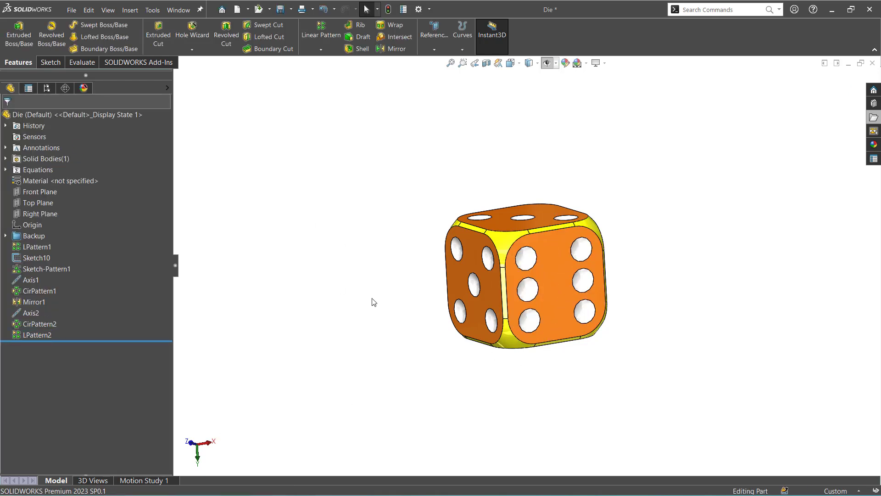
pyautogui.moveTo(375, 302); pyautogui.dragTo(379, 318, button='middle')
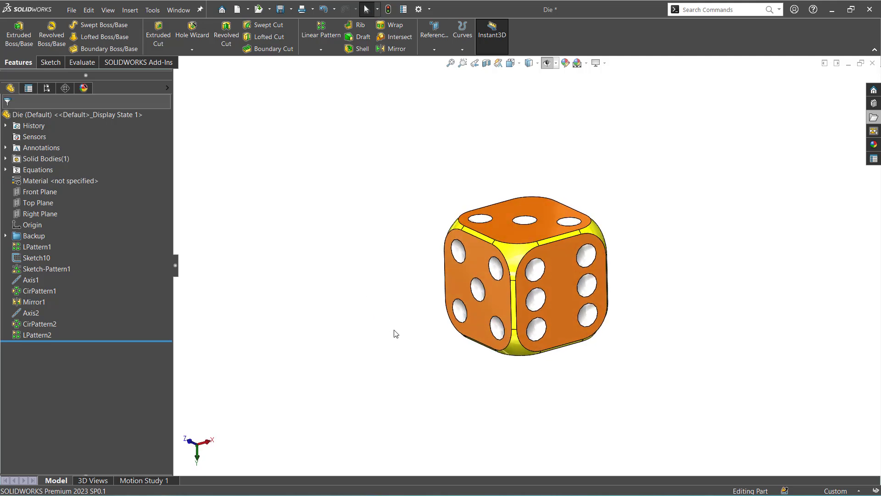
pyautogui.moveTo(400, 299); pyautogui.dragTo(572, 390, button='middle')
pyautogui.moveTo(505, 285); pyautogui.dragTo(523, 290, button='middle')
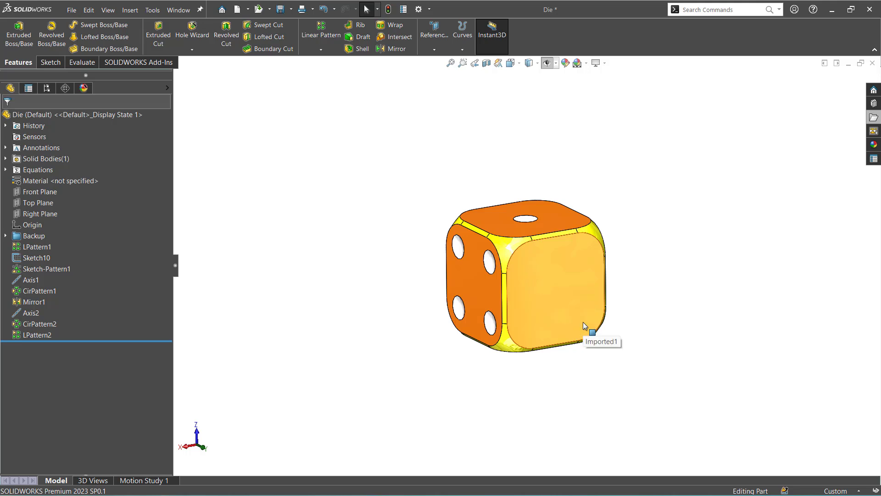
pyautogui.click(321, 50)
pyautogui.click(321, 72)
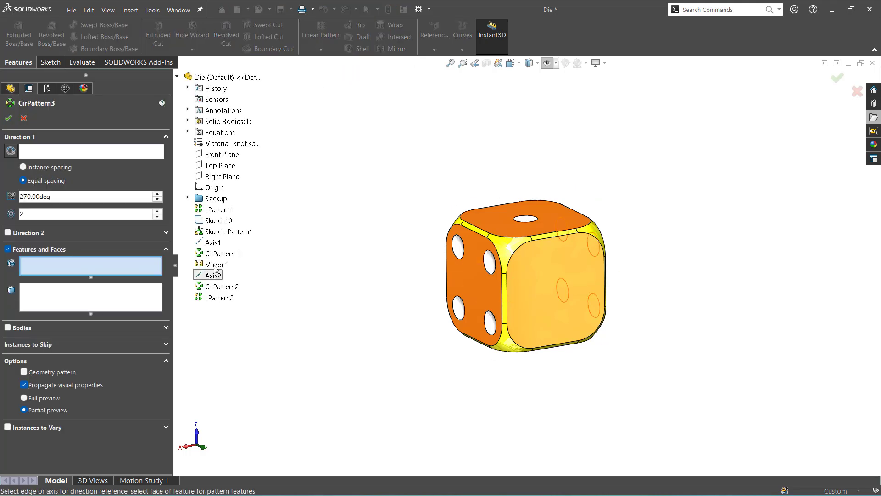
pyautogui.moveTo(273, 281); pyautogui.dragTo(527, 299, button='middle')
pyautogui.moveTo(505, 233); pyautogui.dragTo(546, 241, button='middle')
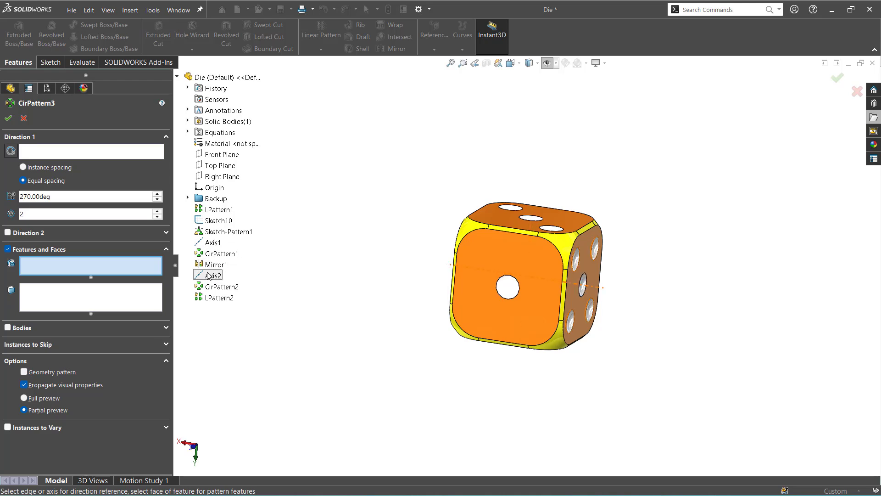
pyautogui.moveTo(459, 212); pyautogui.dragTo(459, 292, button='middle')
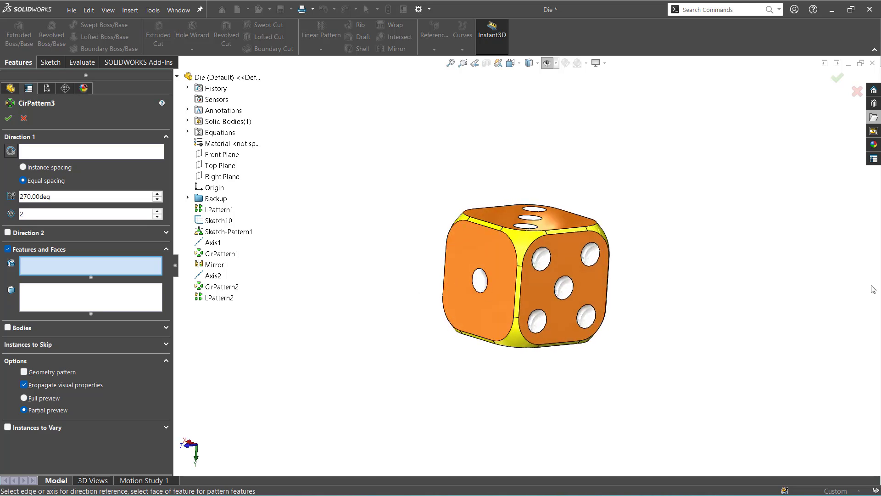
pyautogui.click(23, 118)
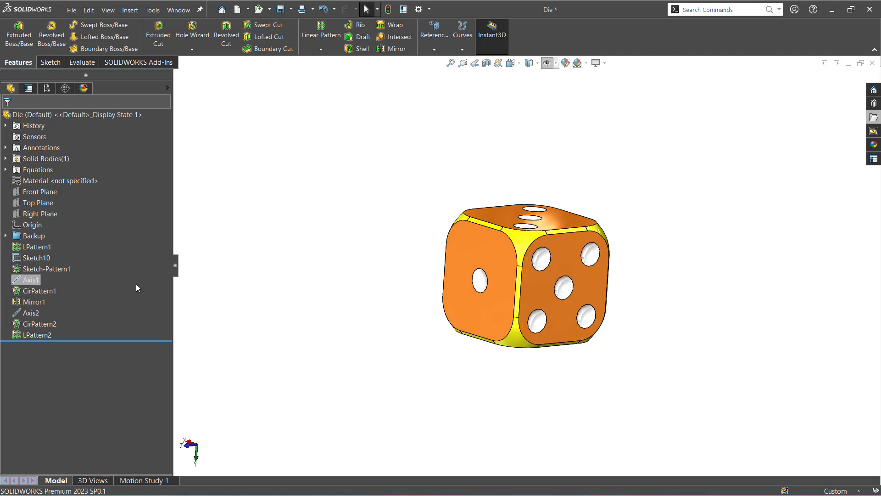
# Create a reference axis at the intersection of the Right Plane and Top Plane.
pyautogui.click(435, 48)
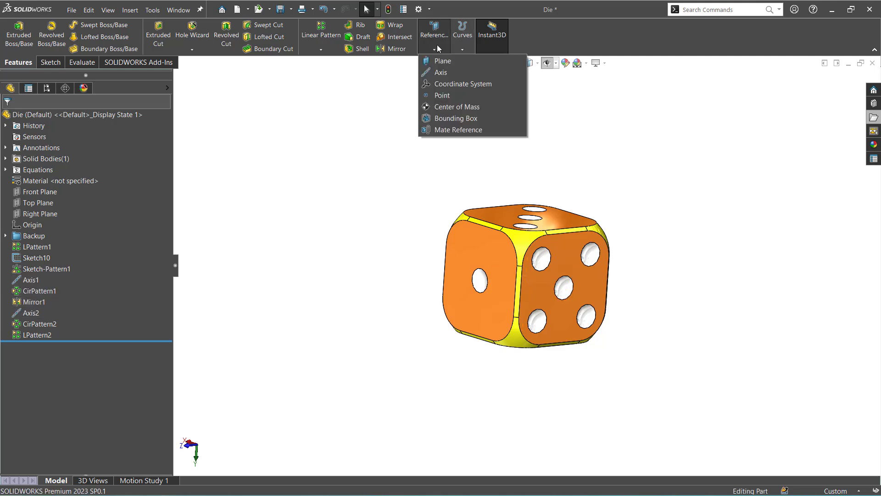
pyautogui.click(442, 74)
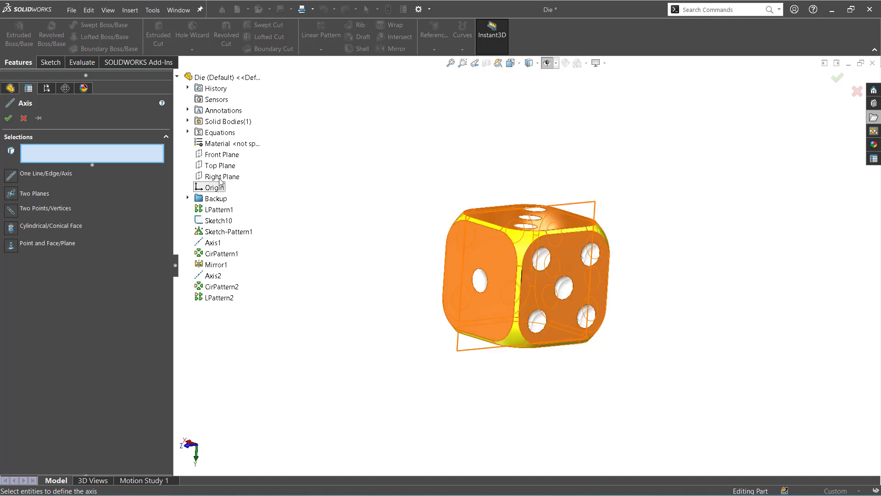
pyautogui.click(219, 177)
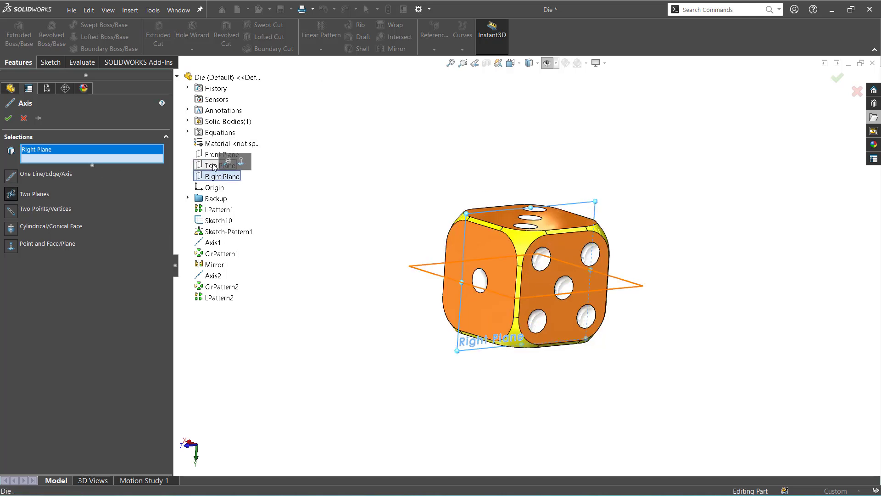
pyautogui.click(220, 166)
pyautogui.moveTo(326, 262); pyautogui.dragTo(389, 323, button='middle')
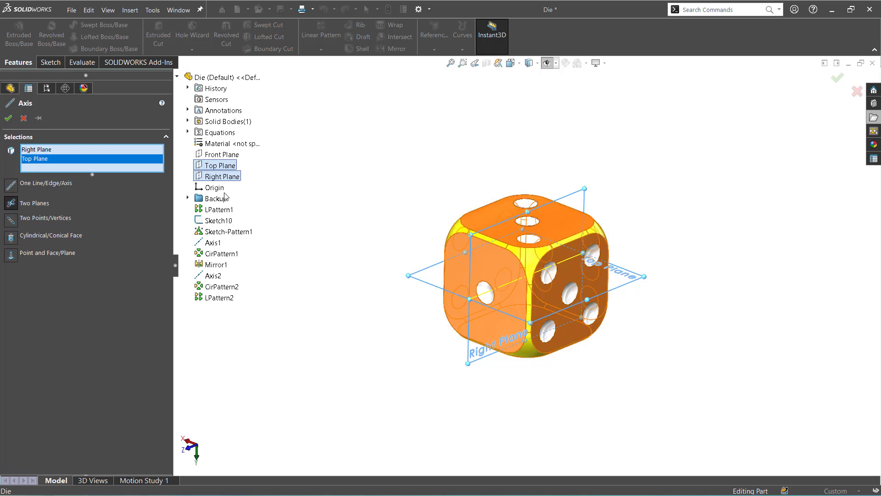
pyautogui.click(8, 119)
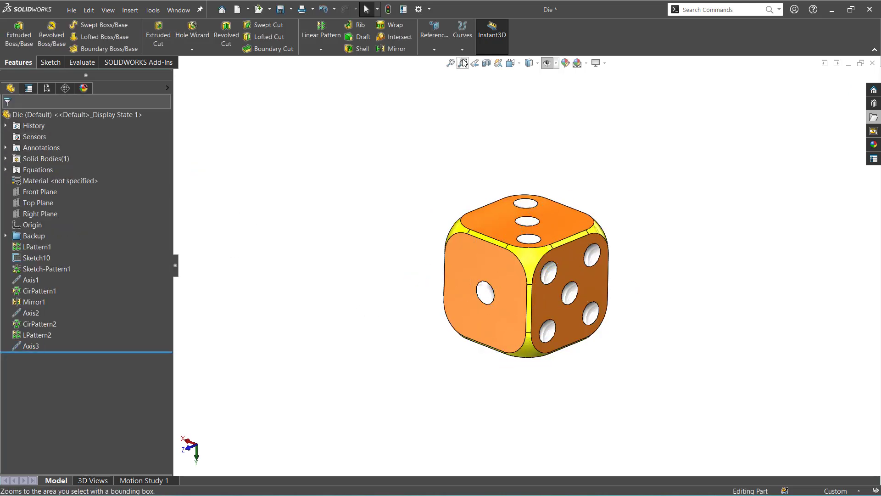
# Start a circular pattern with the faces of the two outer dots on the three-dot side as seeds.
pyautogui.click(321, 39)
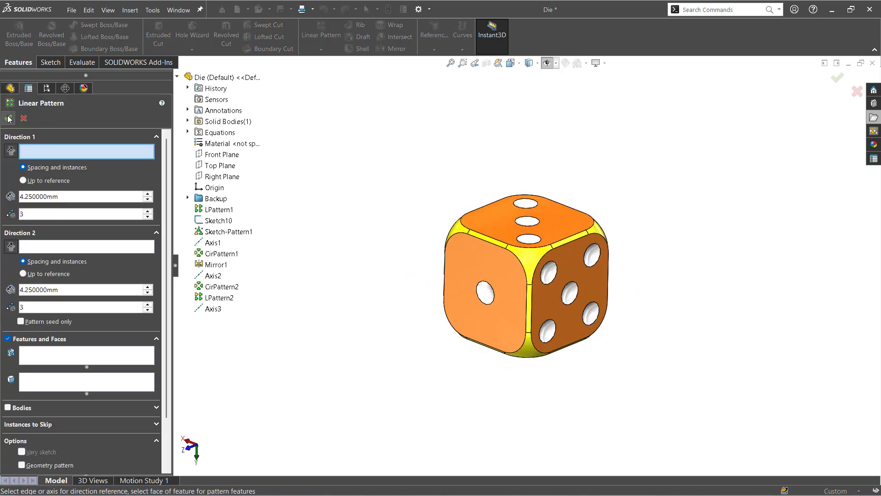
pyautogui.click(23, 119)
pyautogui.click(315, 51)
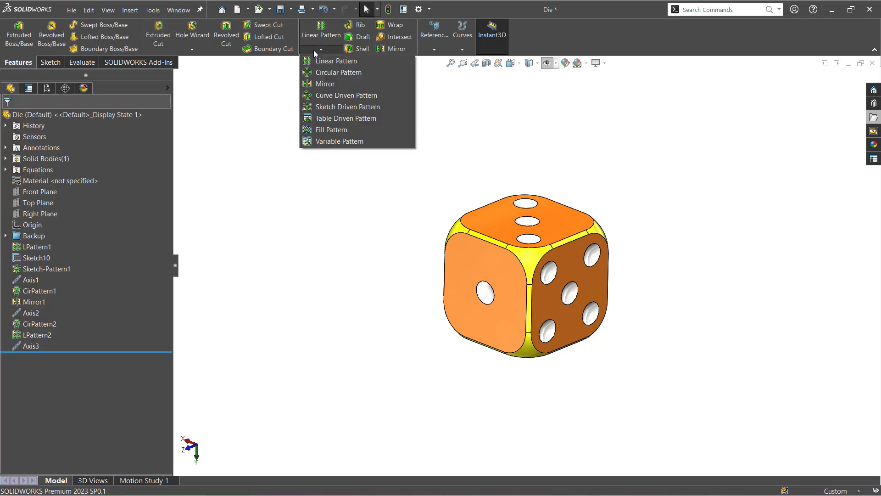
pyautogui.click(319, 74)
pyautogui.click(90, 300)
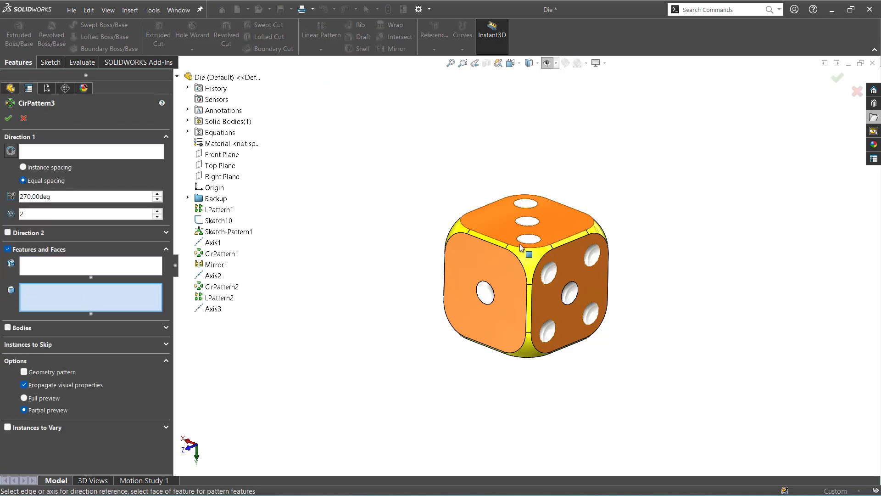
pyautogui.click(536, 241)
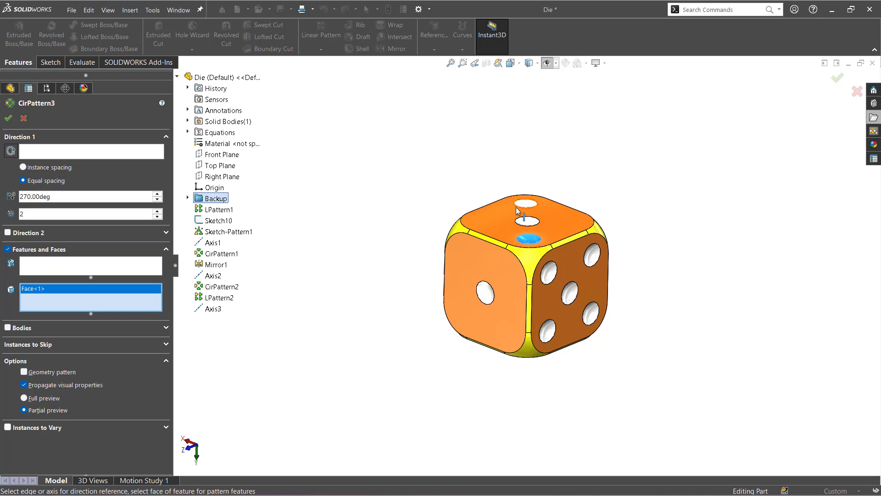
pyautogui.click(528, 221)
pyautogui.moveTo(486, 239)
pyautogui.mouseDown(button='middle')
pyautogui.moveTo(468, 159)
pyautogui.moveTo(395, 251)
pyautogui.mouseUp(button='middle')
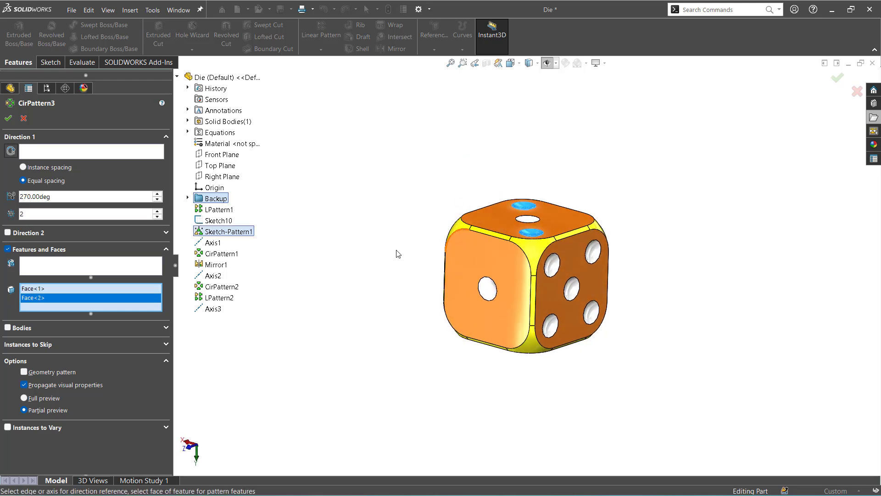
# Set Axis3 as the circular pattern's axis with 2 equally spaced instances over 180 degrees and try to create it.
pyautogui.click(50, 153)
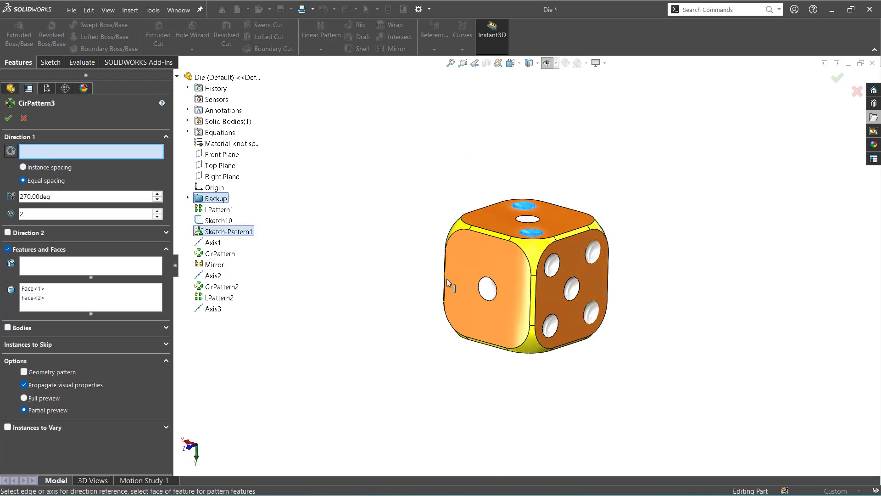
pyautogui.click(212, 309)
pyautogui.moveTo(355, 346); pyautogui.dragTo(425, 409, button='middle')
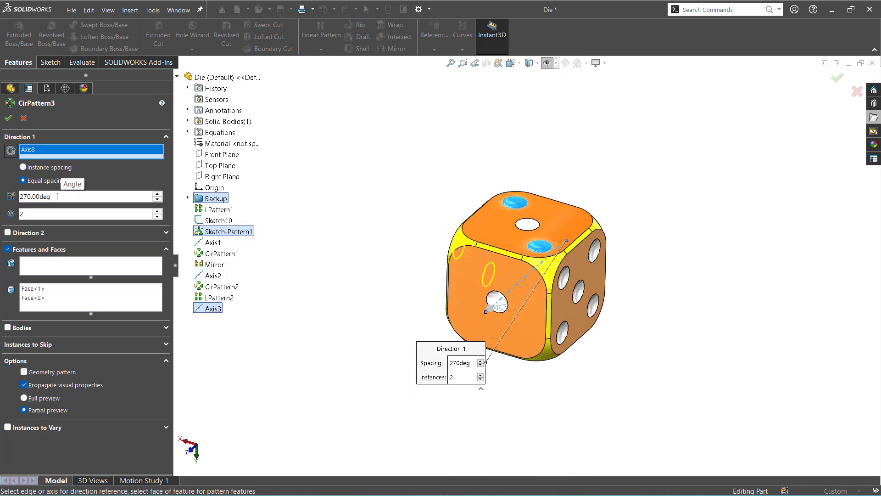
pyautogui.moveTo(57, 197); pyautogui.dragTo(3, 194)
pyautogui.write('180')
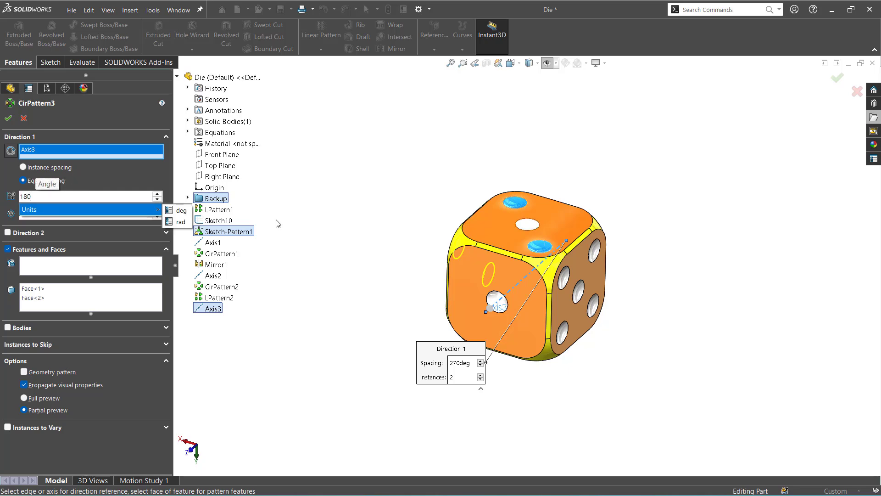
pyautogui.press('Return')
pyautogui.moveTo(411, 207); pyautogui.dragTo(387, 137, button='middle')
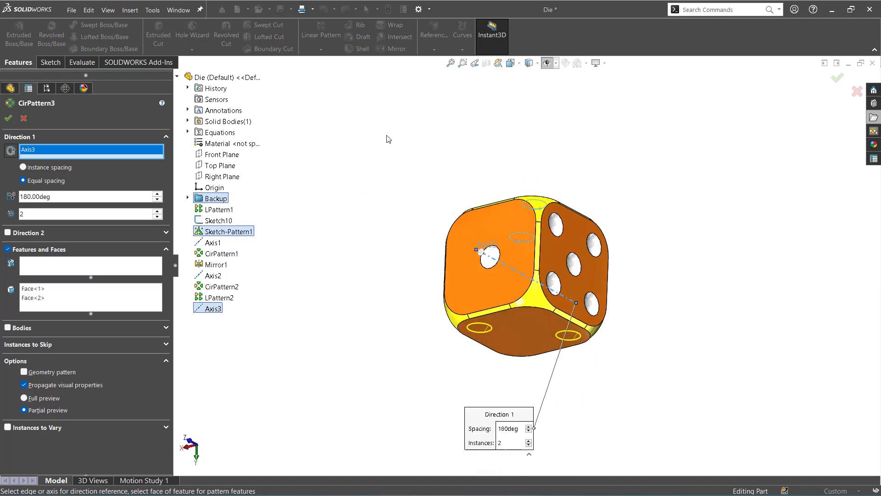
pyautogui.click(8, 119)
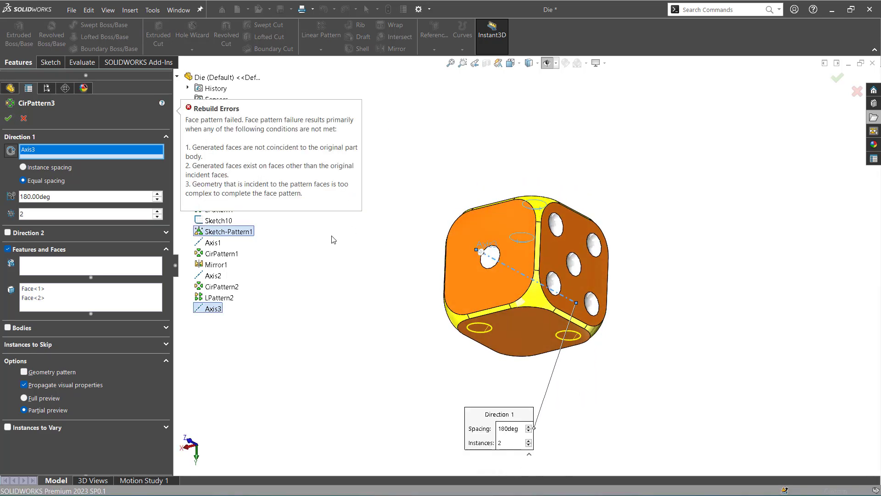
# Try the circular pattern with the Geometry pattern option enabled, and clear both seed faces.
pyautogui.click(35, 372)
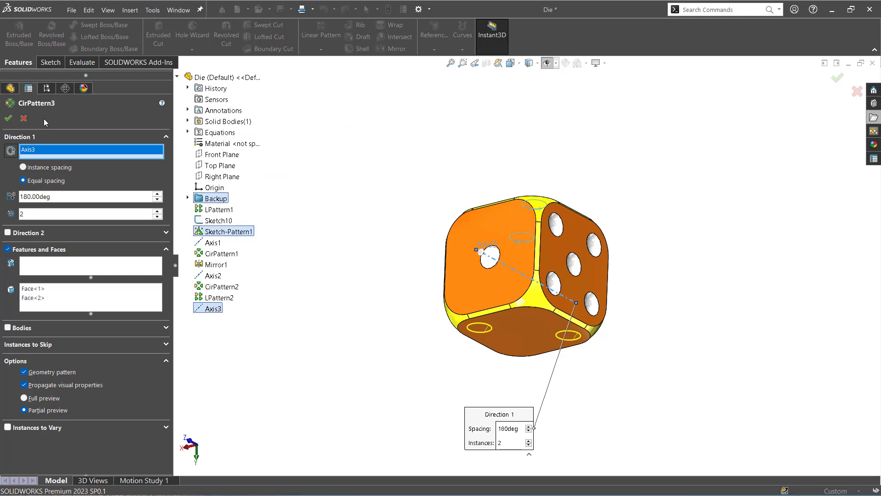
pyautogui.click(7, 121)
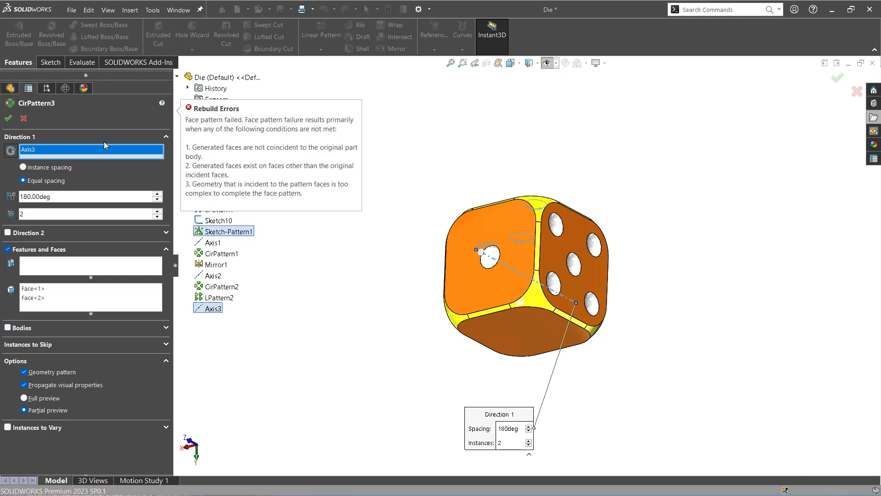
pyautogui.click(41, 289)
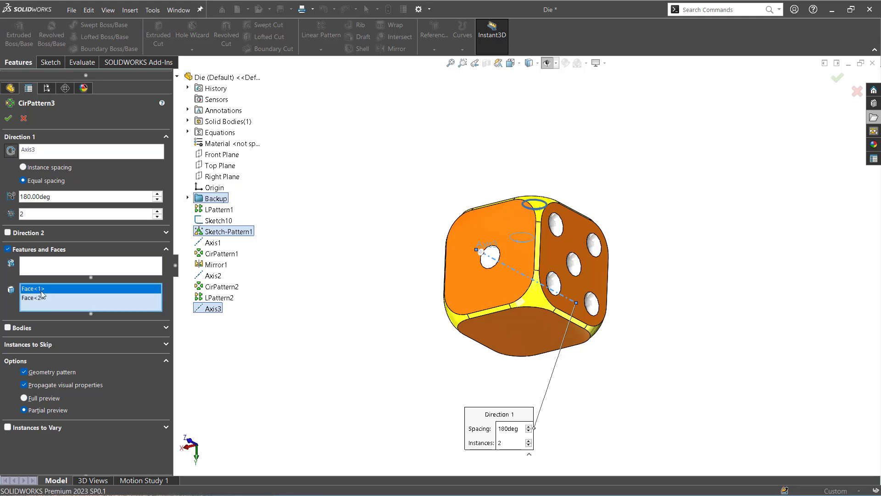
pyautogui.rightClick(44, 299)
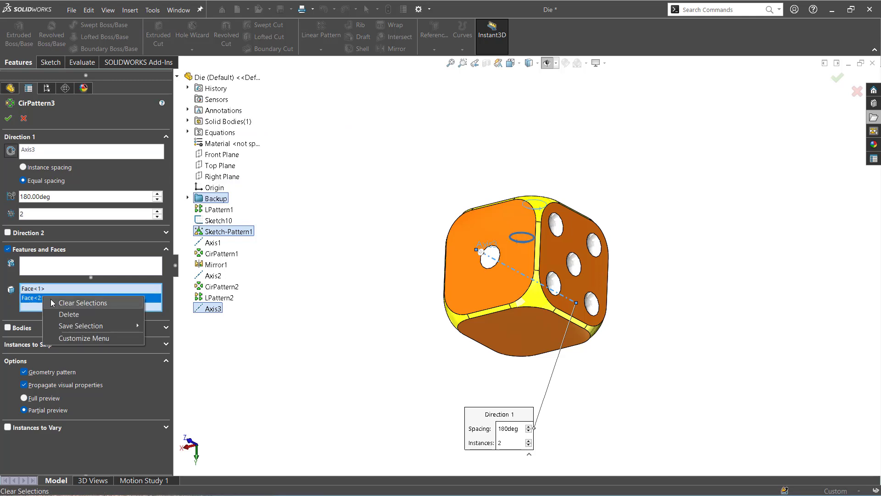
pyautogui.click(51, 302)
# Use the outer dot nearest the corner of the three-dot side as the feature to pattern and create the circular pattern.
pyautogui.click(46, 263)
pyautogui.moveTo(519, 281); pyautogui.dragTo(519, 393, button='middle')
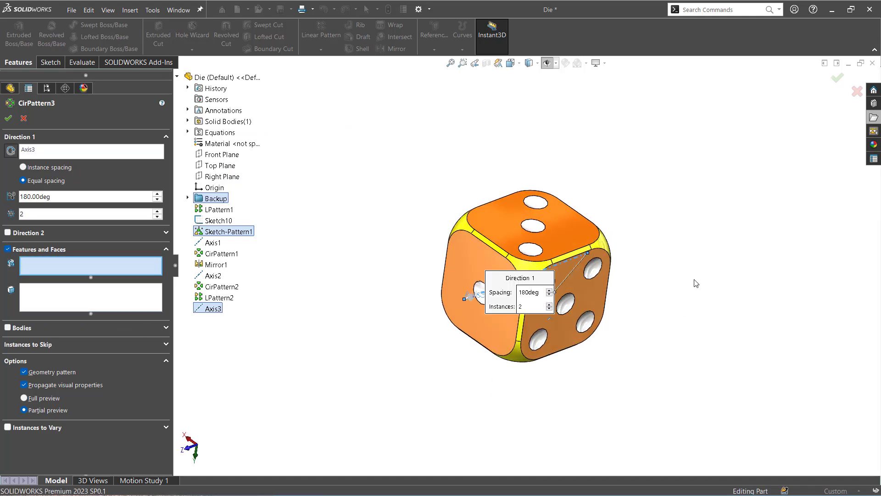
pyautogui.click(532, 254)
pyautogui.moveTo(386, 352); pyautogui.dragTo(429, 198, button='middle')
pyautogui.click(8, 118)
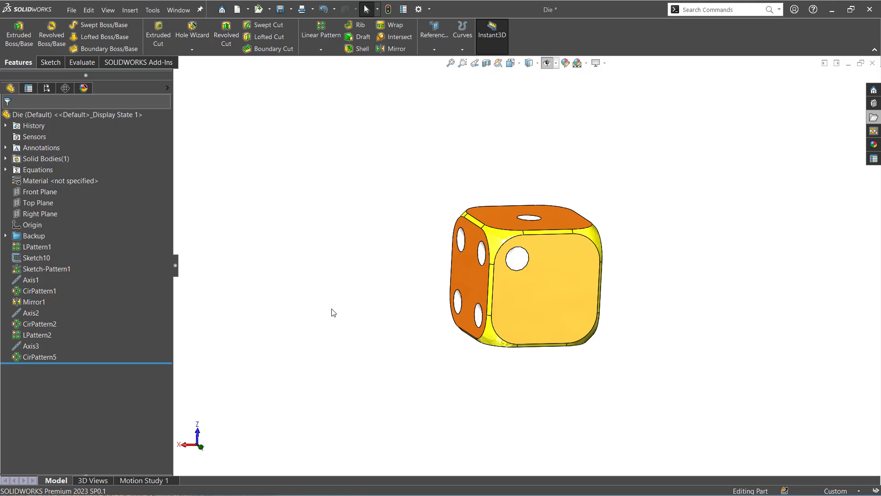
# Start a linear pattern along the upper edge of the one-dot side facing the view, with its corner dot's circular pattern as the feature.
pyautogui.click(319, 39)
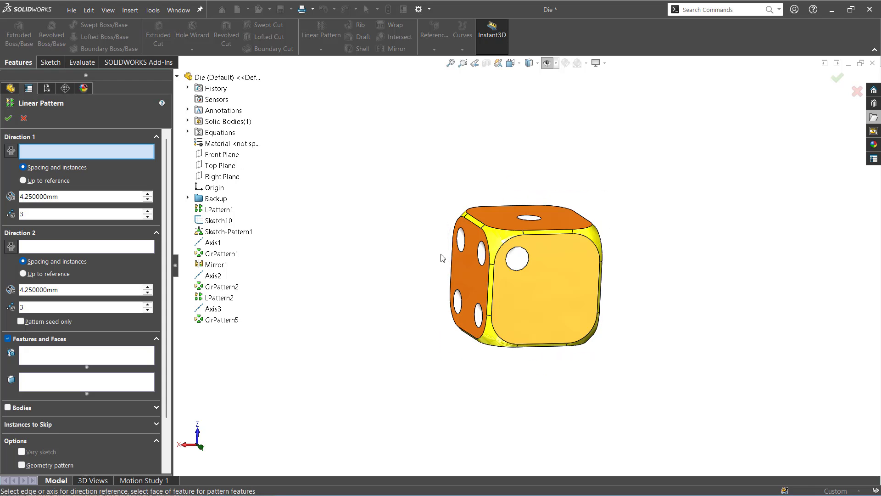
pyautogui.click(541, 235)
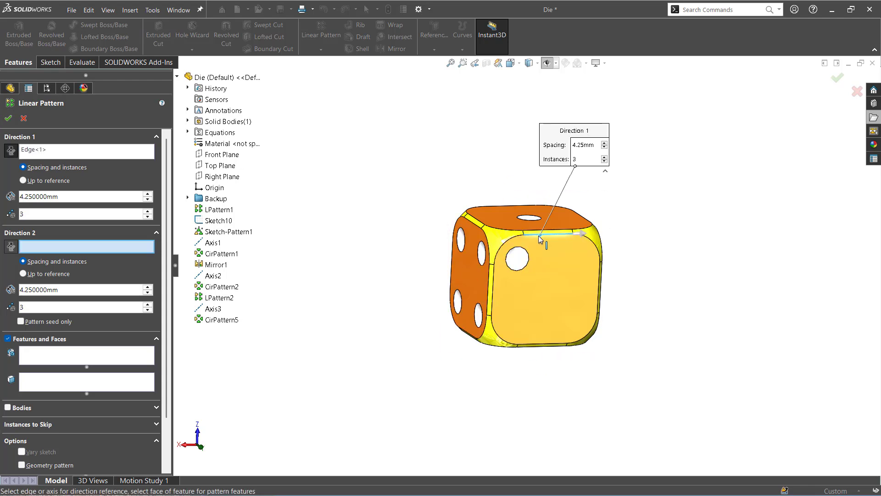
pyautogui.click(39, 359)
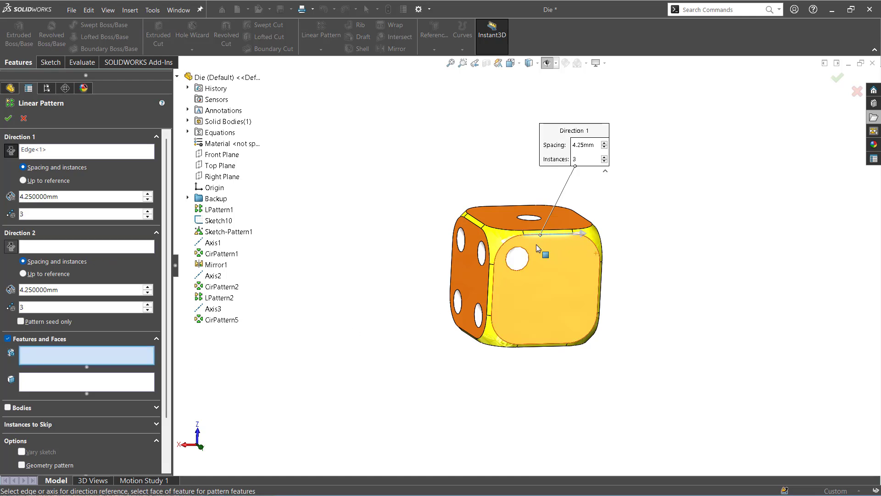
pyautogui.click(525, 260)
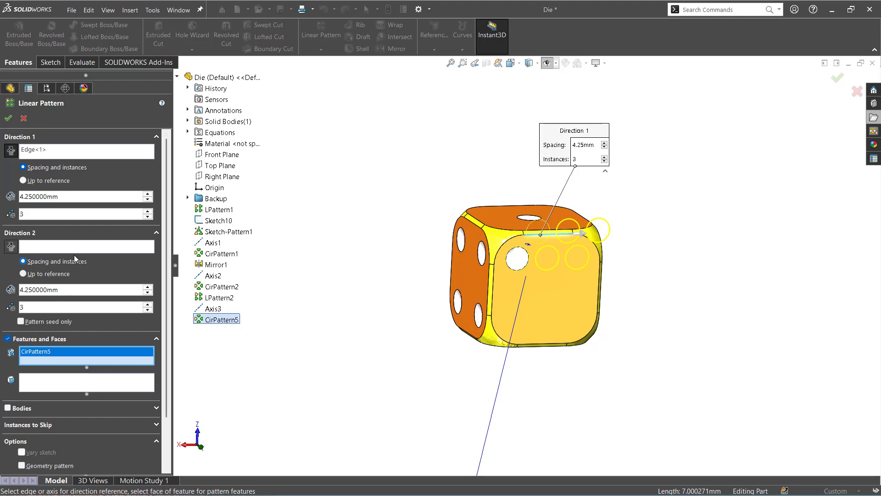
# Set the linear pattern's first direction to 2 instances spaced 8.5 mm apart.
pyautogui.click(146, 211)
pyautogui.click(147, 217)
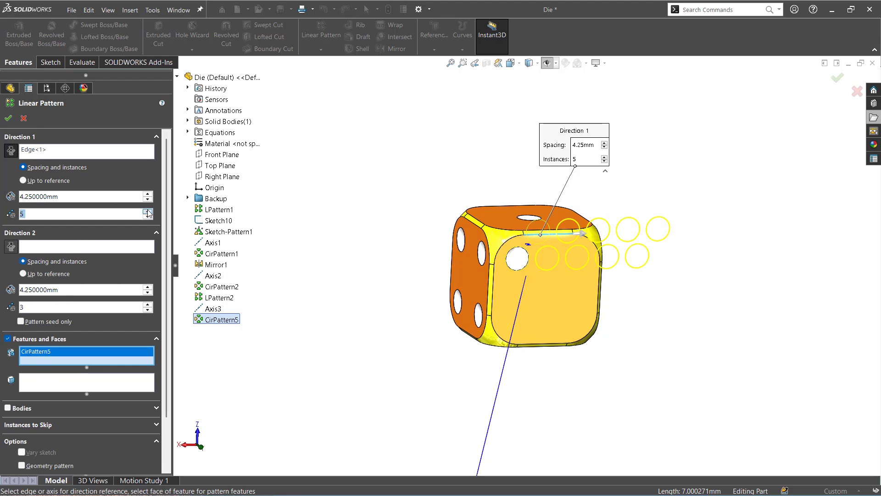
pyautogui.click(148, 218)
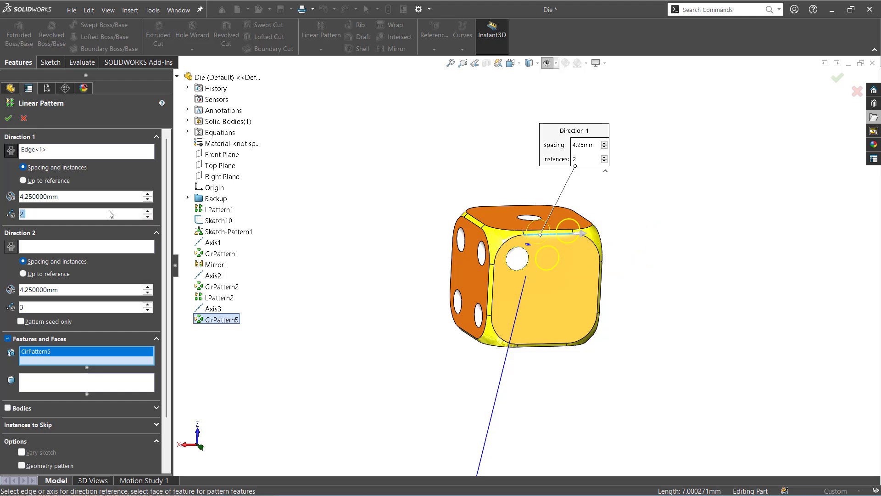
pyautogui.moveTo(67, 194); pyautogui.dragTo(14, 198)
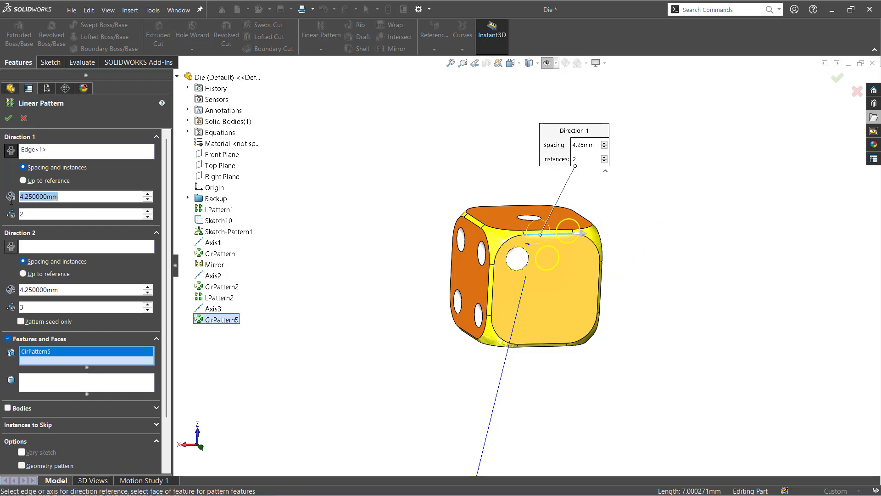
pyautogui.write('8.2')
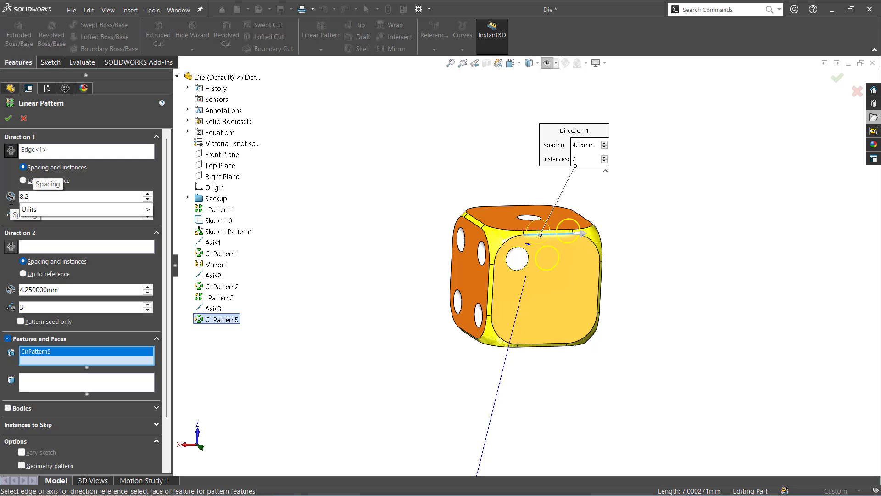
pyautogui.press('BackSpace')
pyautogui.write('5')
pyautogui.press('Return')
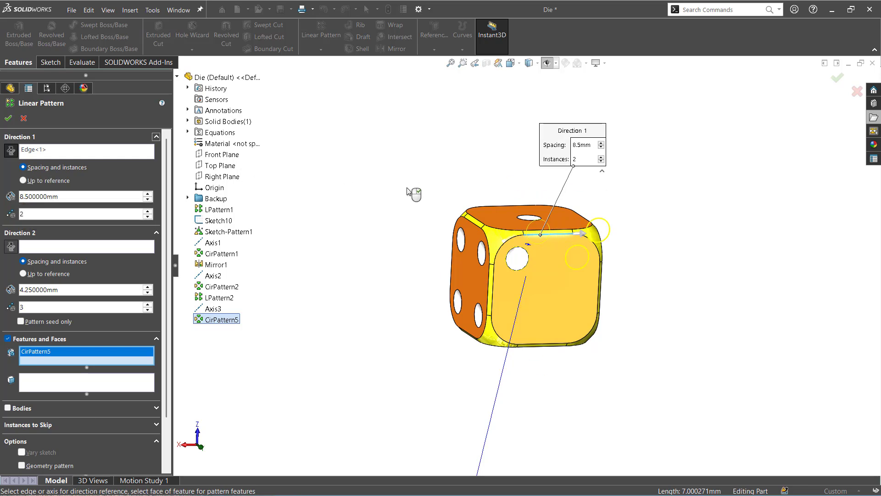
# Clear the circular pattern feature from the linear pattern and use the corner dot's face as the seed instead.
pyautogui.moveTo(413, 191); pyautogui.dragTo(408, 271, button='middle')
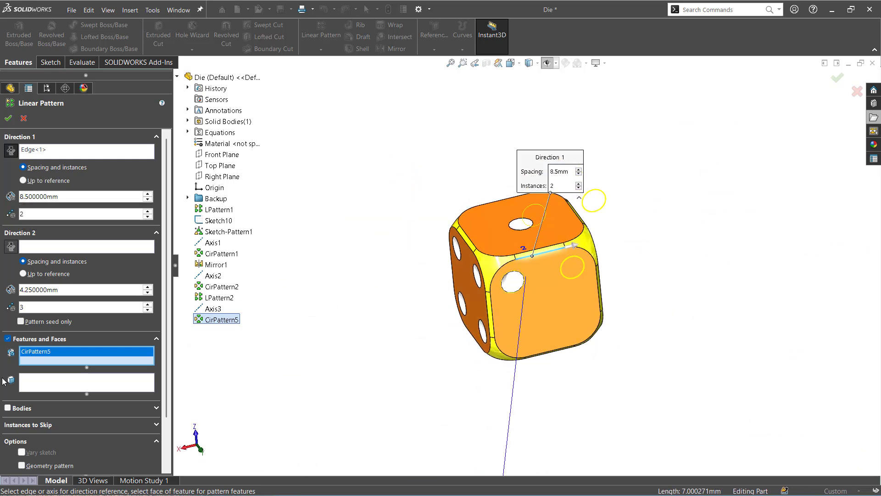
pyautogui.moveTo(333, 295); pyautogui.dragTo(441, 330, button='middle')
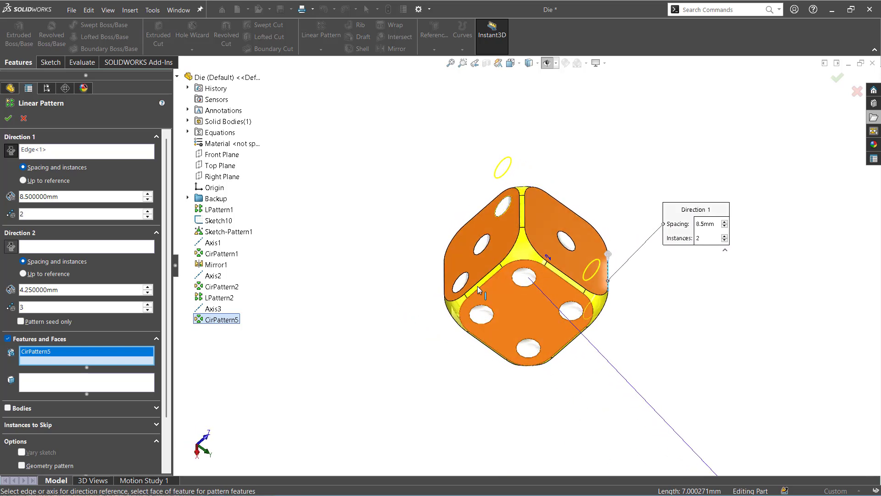
pyautogui.rightClick(63, 354)
pyautogui.click(74, 361)
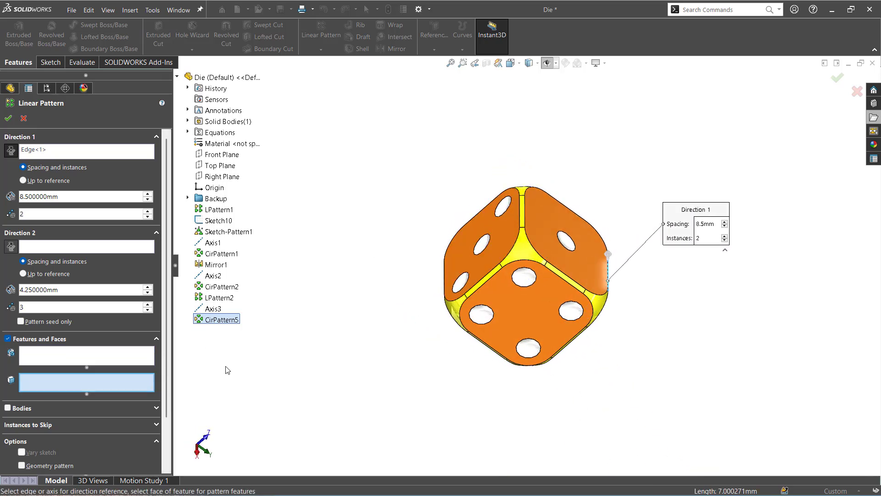
pyautogui.moveTo(308, 378); pyautogui.dragTo(291, 299, button='middle')
pyautogui.click(506, 277)
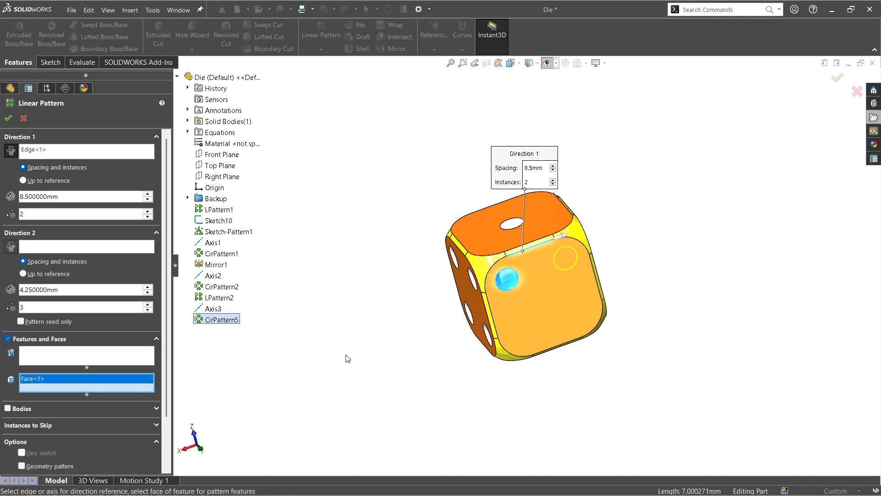
pyautogui.moveTo(346, 356); pyautogui.dragTo(362, 349, button='middle')
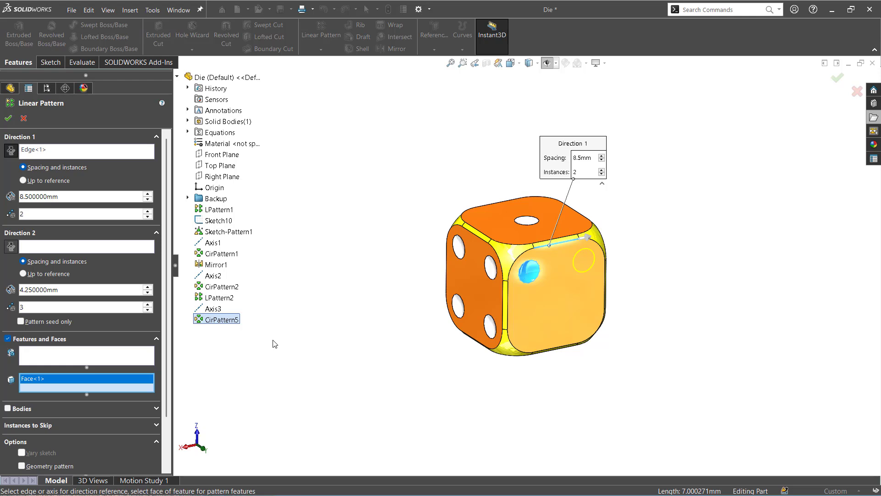
# Add a second direction along the face's vertical edge with 2 instances spaced 8.5 mm apart.
pyautogui.click(99, 247)
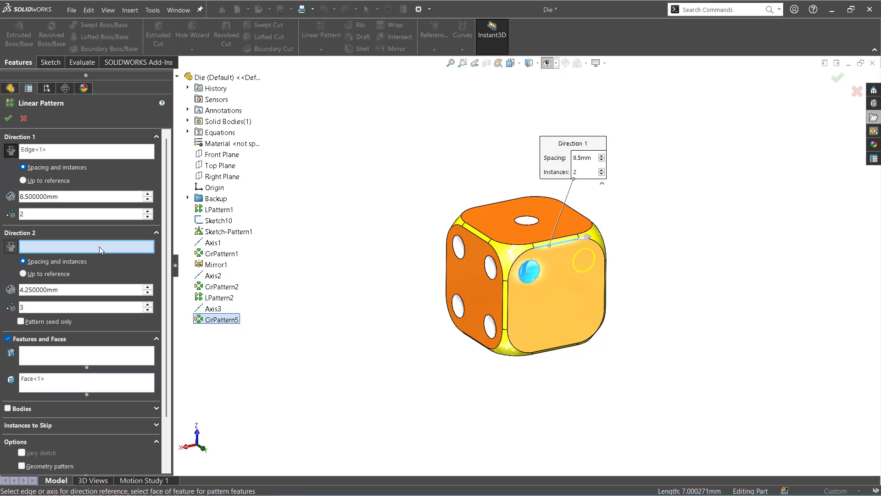
pyautogui.click(510, 307)
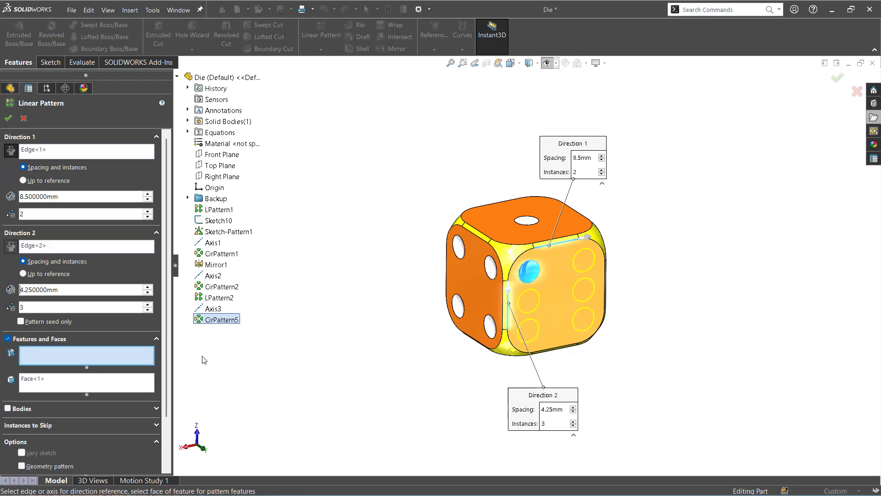
pyautogui.click(146, 310)
pyautogui.moveTo(93, 289); pyautogui.dragTo(1, 279)
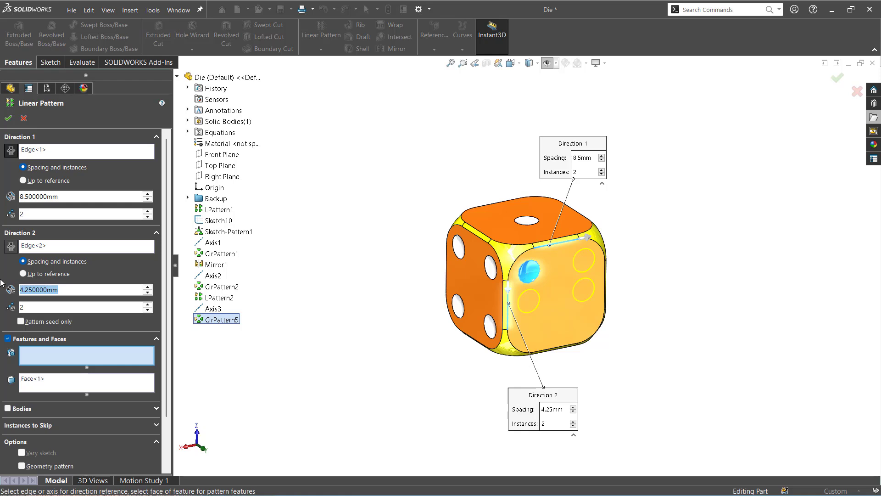
pyautogui.write('8.5')
pyautogui.press('Return')
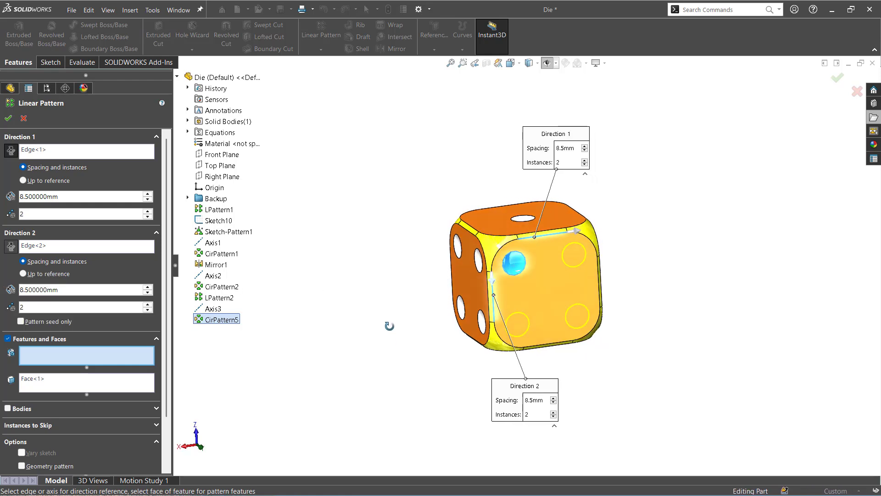
# Skip instances (2, 1) and (1, 2) so only the diagonally opposite dot is added, and create the linear pattern.
pyautogui.moveTo(390, 326); pyautogui.dragTo(404, 316, button='middle')
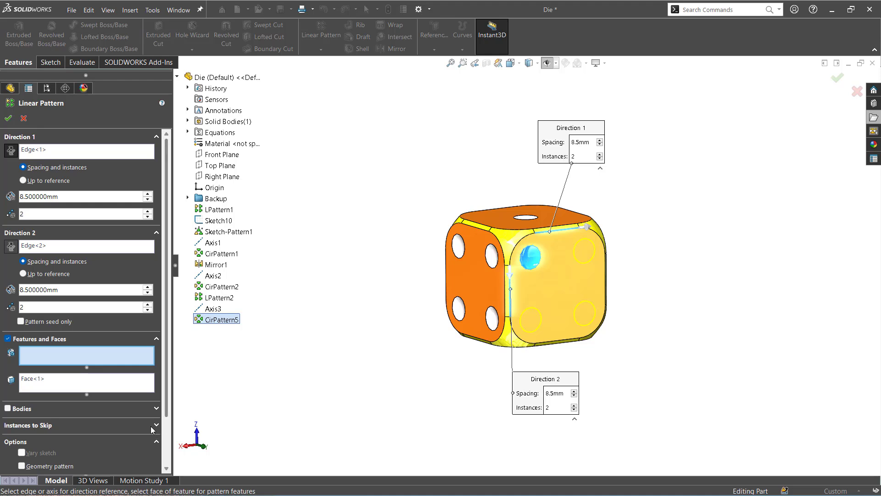
pyautogui.click(119, 426)
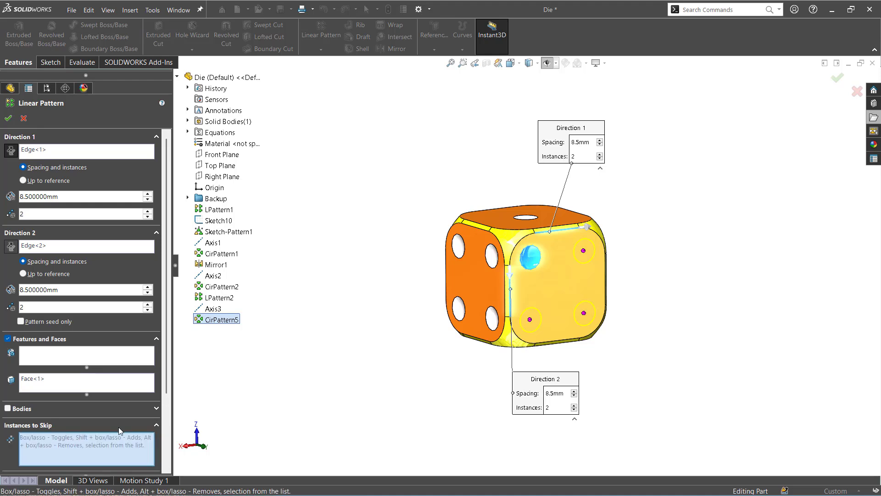
pyautogui.click(584, 251)
pyautogui.click(530, 319)
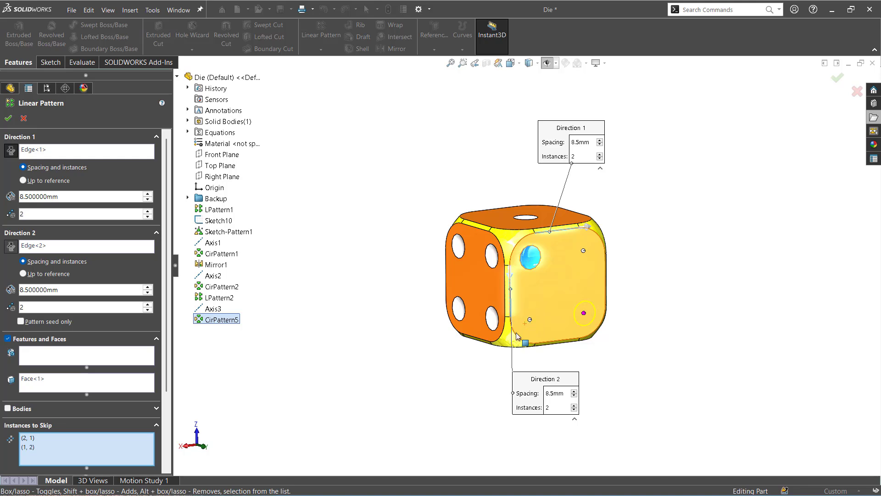
pyautogui.click(9, 118)
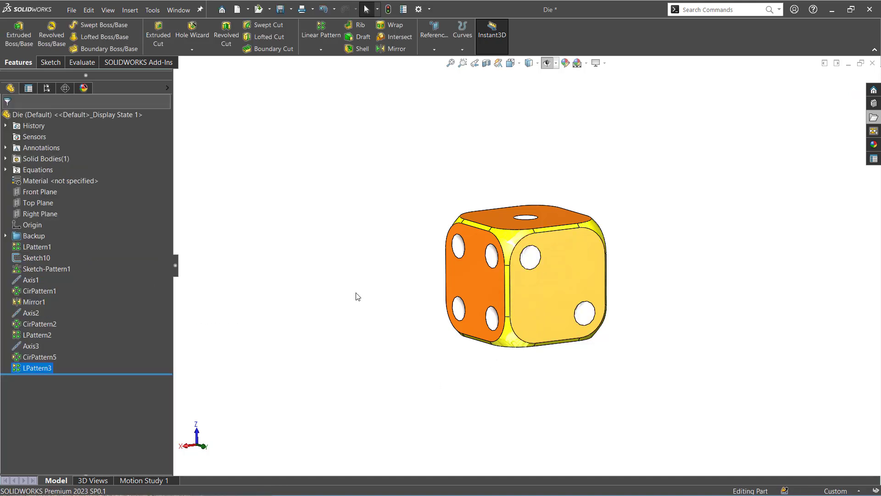
# Close the Die part and open 2 Pattern Sample 1 from the Patterning folder.
pyautogui.moveTo(356, 295); pyautogui.dragTo(404, 332, button='middle')
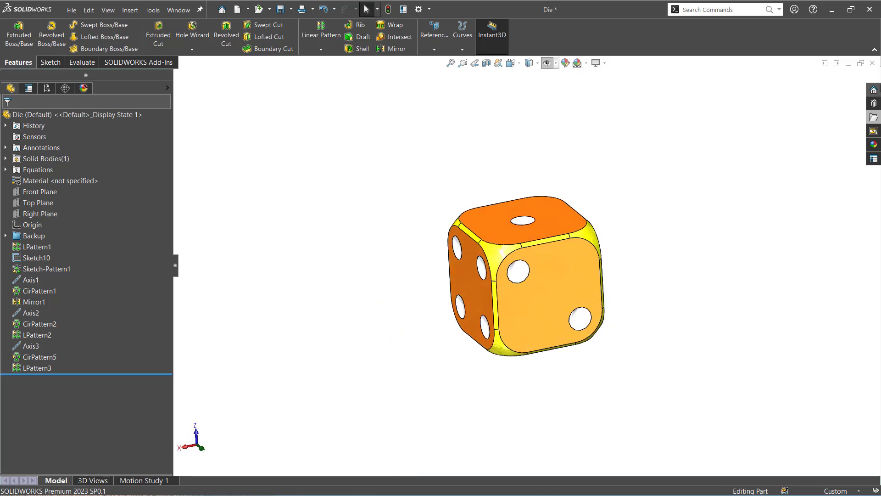
pyautogui.click(873, 62)
pyautogui.click(436, 276)
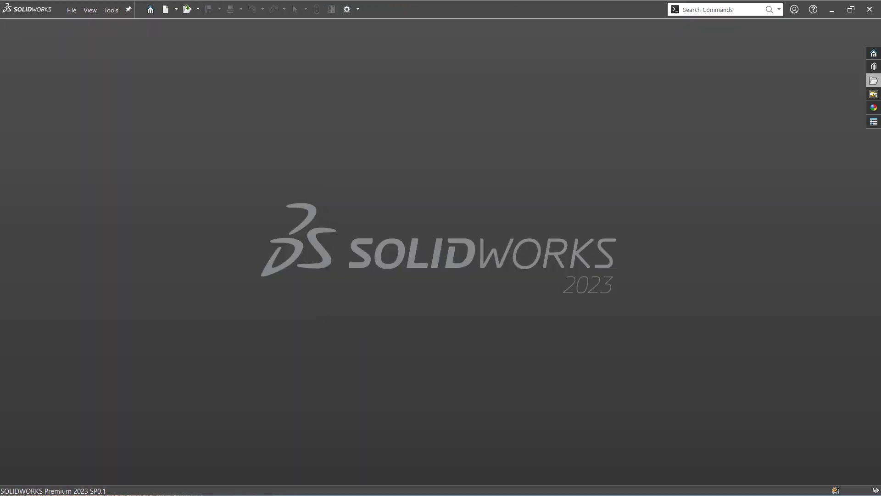
pyautogui.click(873, 81)
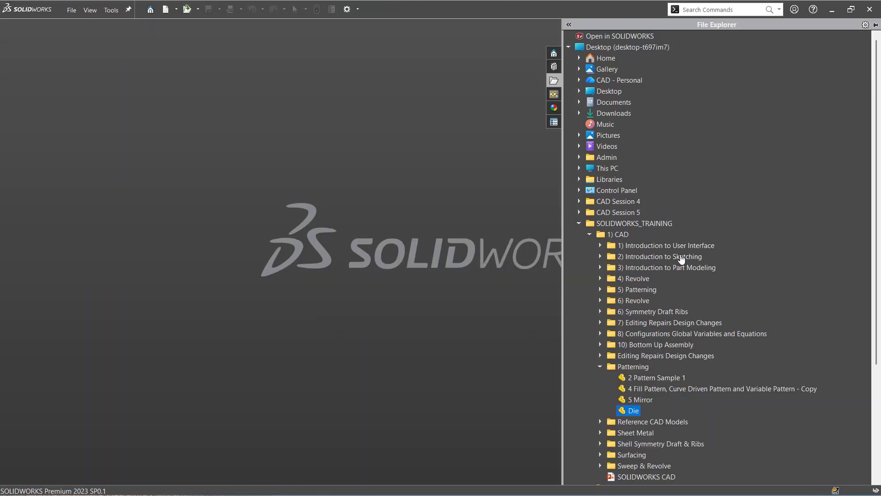
pyautogui.doubleClick(644, 379)
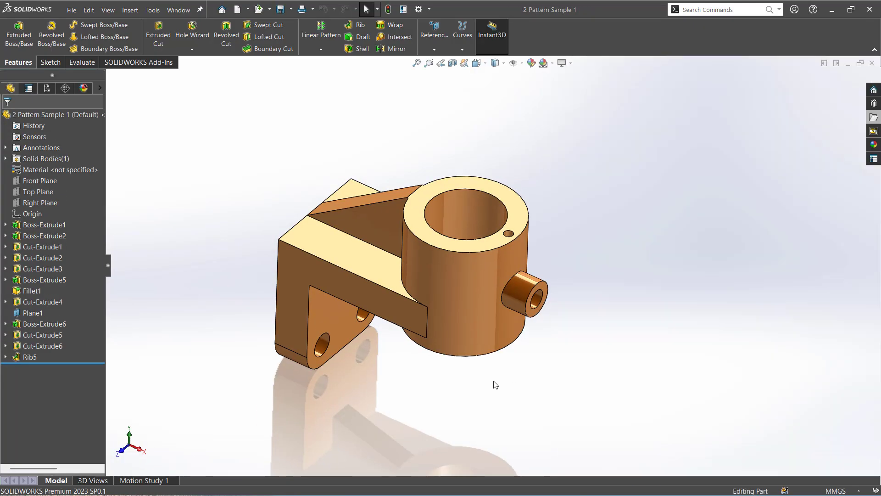
# Start a circular pattern on the bracket part.
pyautogui.moveTo(561, 349); pyautogui.dragTo(555, 422, button='middle')
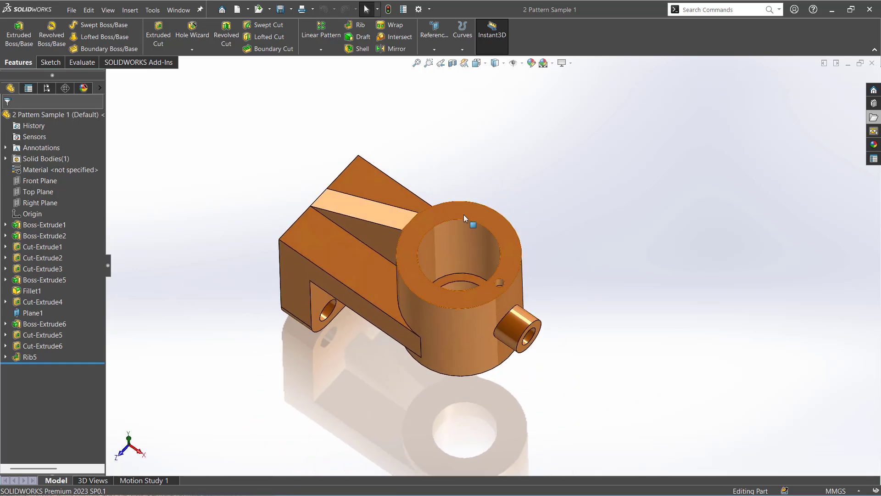
pyautogui.click(321, 48)
pyautogui.click(321, 72)
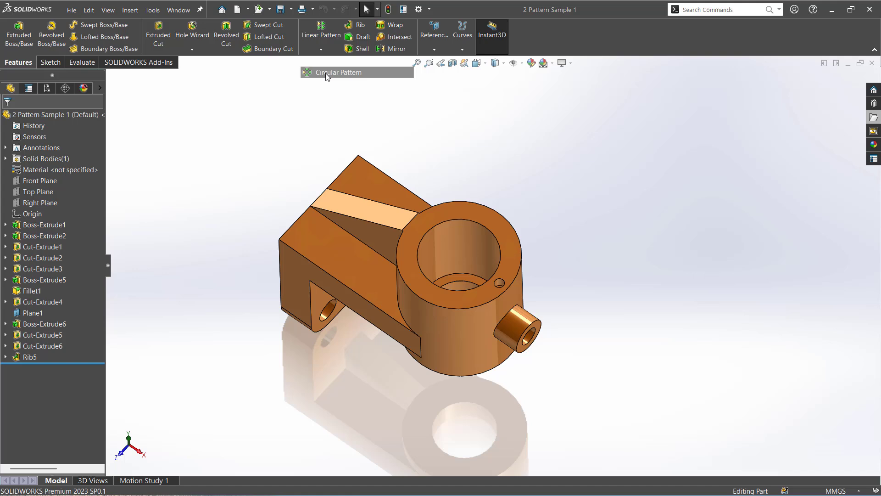
pyautogui.click(448, 229)
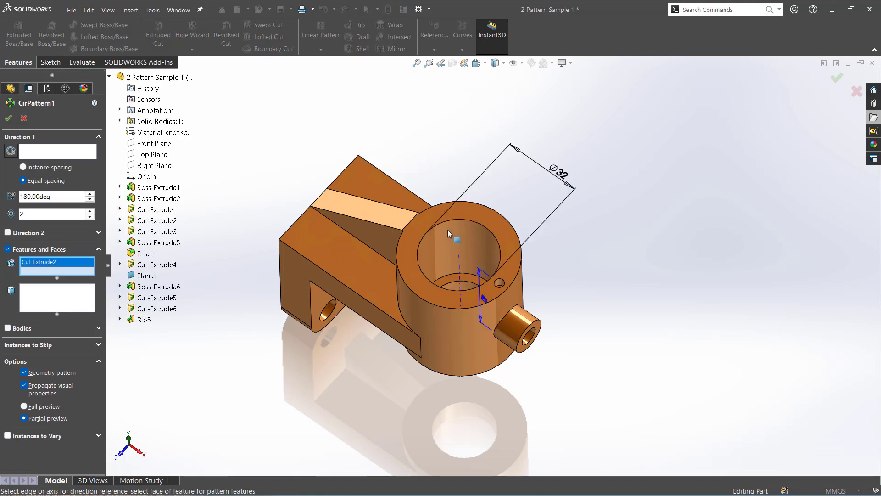
pyautogui.click(28, 154)
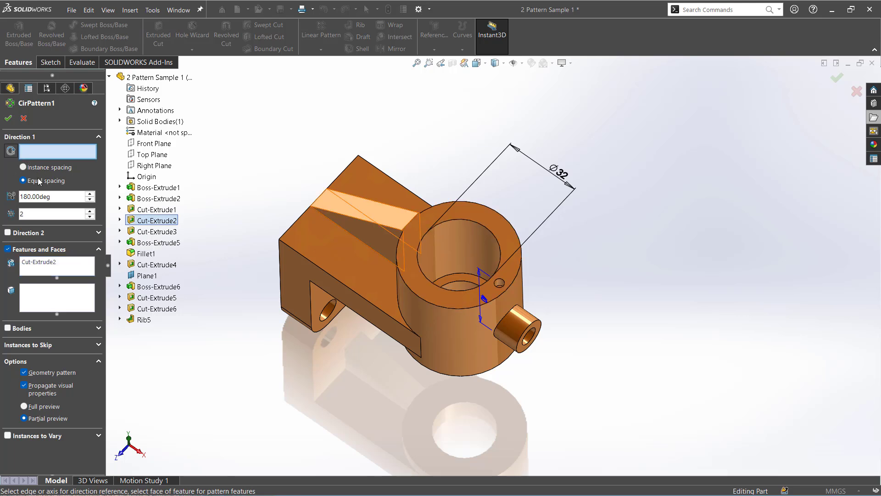
pyautogui.click(55, 268)
pyautogui.rightClick(55, 268)
pyautogui.click(60, 276)
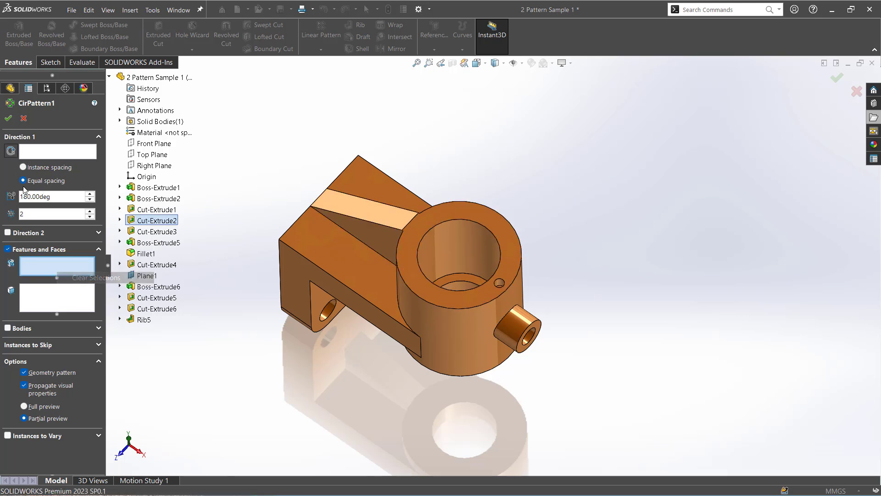
# Use the large bore's upper circular edge as the pattern axis and the small hole on the cylinder's rim as the feature to pattern.
pyautogui.click(26, 152)
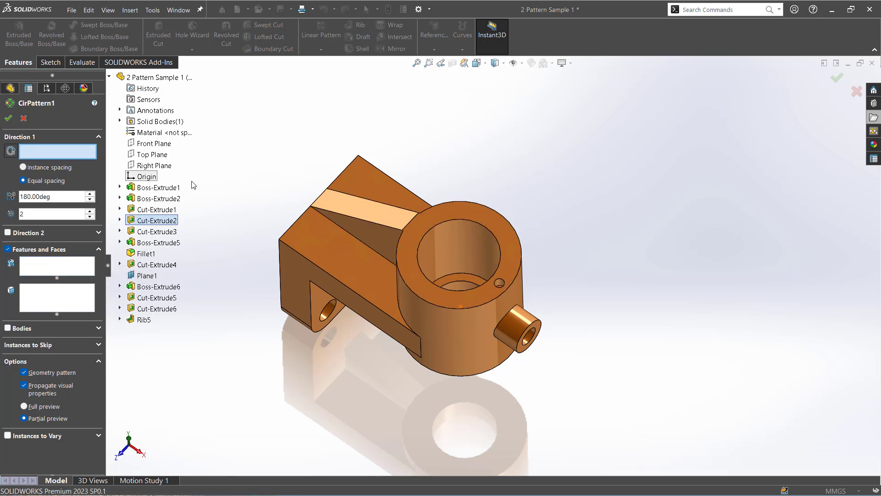
pyautogui.click(454, 219)
pyautogui.moveTo(464, 255); pyautogui.dragTo(459, 221, button='middle')
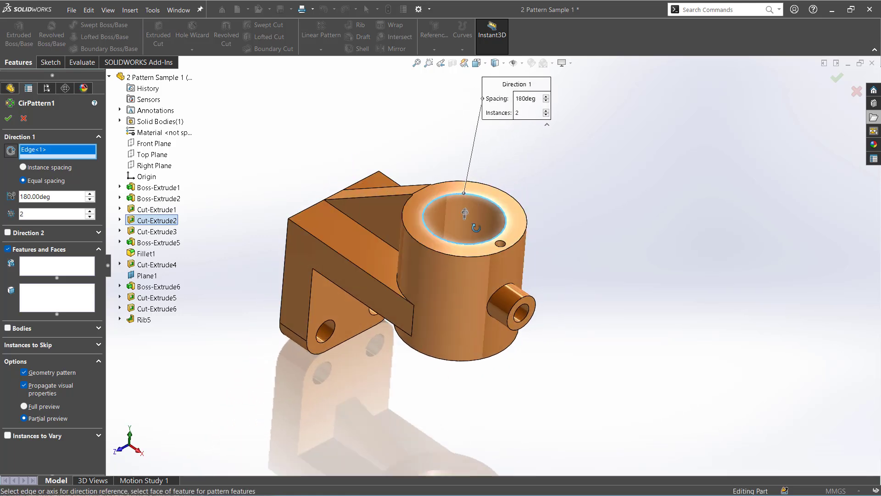
pyautogui.click(42, 271)
pyautogui.scroll(-8, 498, 243)
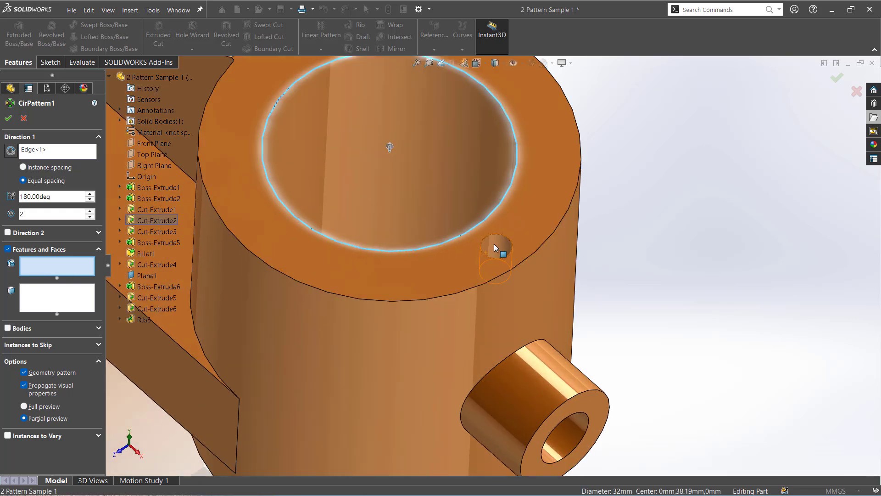
pyautogui.click(496, 248)
pyautogui.scroll(8, 496, 250)
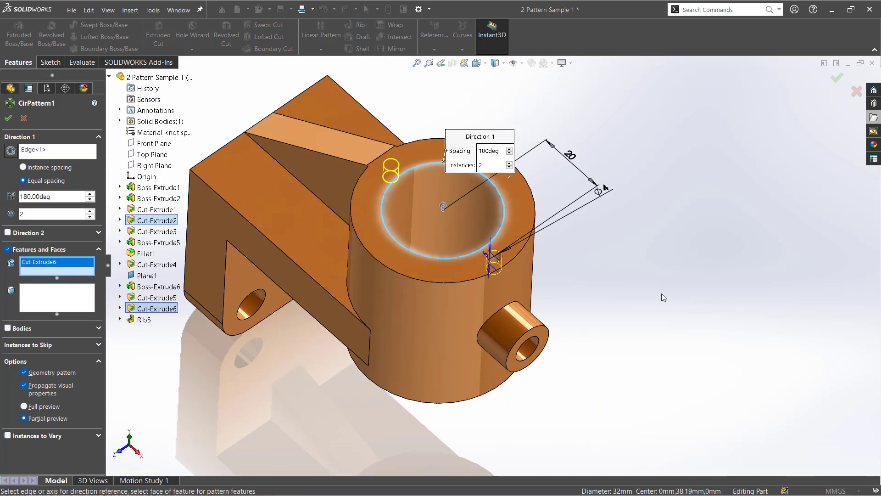
# Set the circular pattern to 6 equally spaced instances over 360 degrees and create it.
pyautogui.click(90, 211)
pyautogui.click(89, 211)
pyautogui.click(90, 211)
pyautogui.click(90, 211)
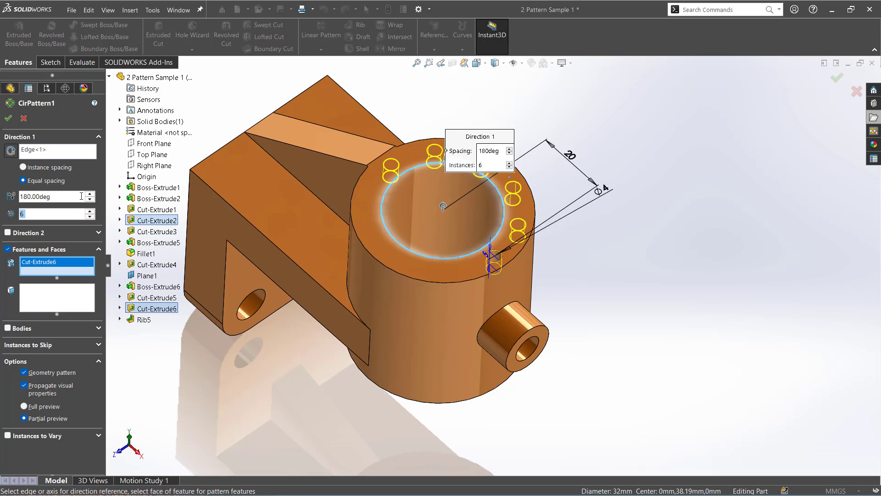
pyautogui.moveTo(81, 196); pyautogui.dragTo(1, 201)
pyautogui.write('360')
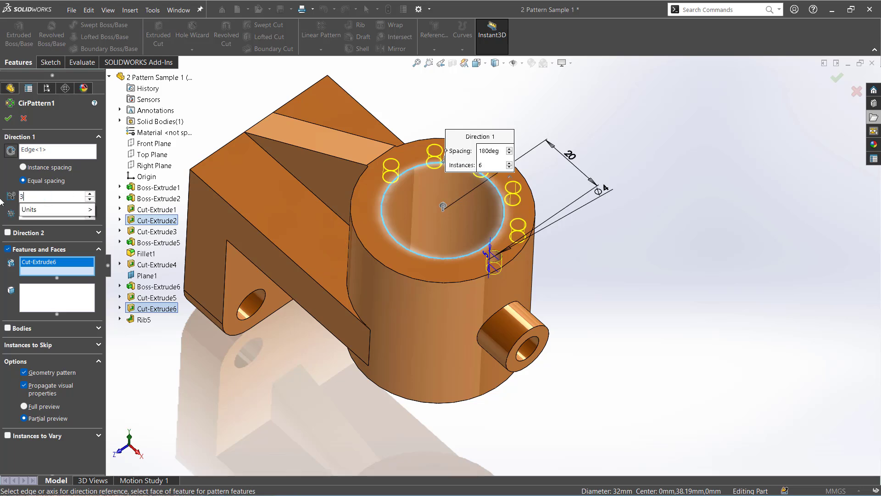
pyautogui.click(337, 394)
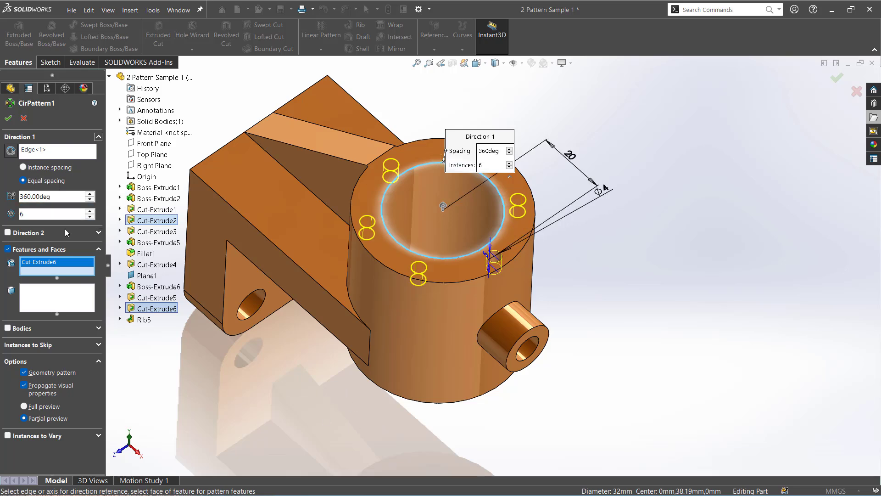
pyautogui.scroll(2, 472, 270)
pyautogui.moveTo(388, 316); pyautogui.dragTo(387, 388, button='middle')
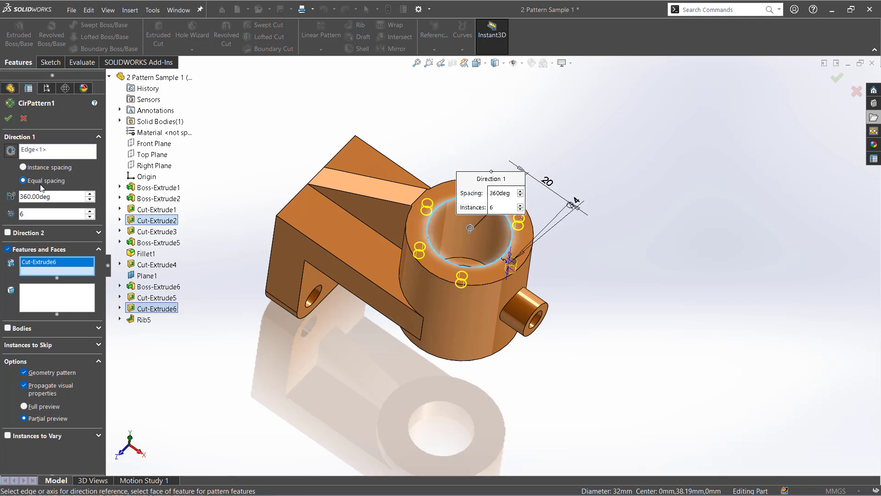
pyautogui.click(8, 118)
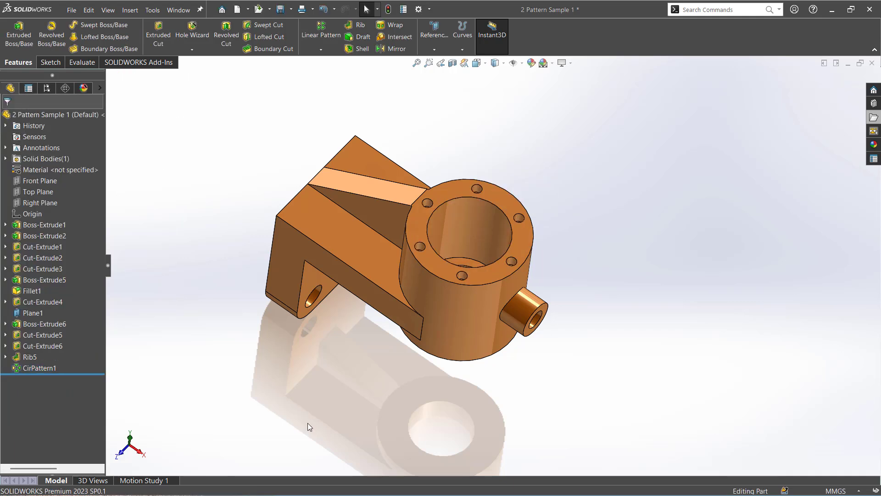
# Close the 2 Pattern Sample 1 part and open 5 Mirror from the Patterning folder.
pyautogui.click(872, 63)
pyautogui.click(418, 275)
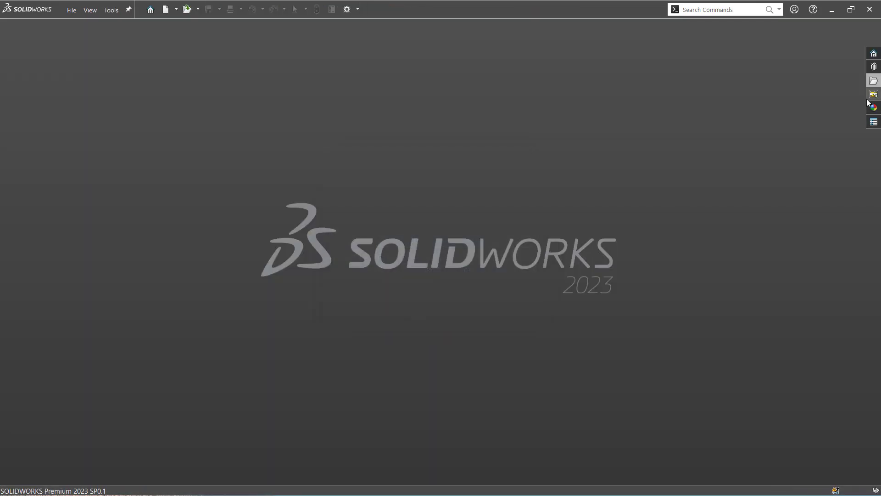
pyautogui.click(874, 81)
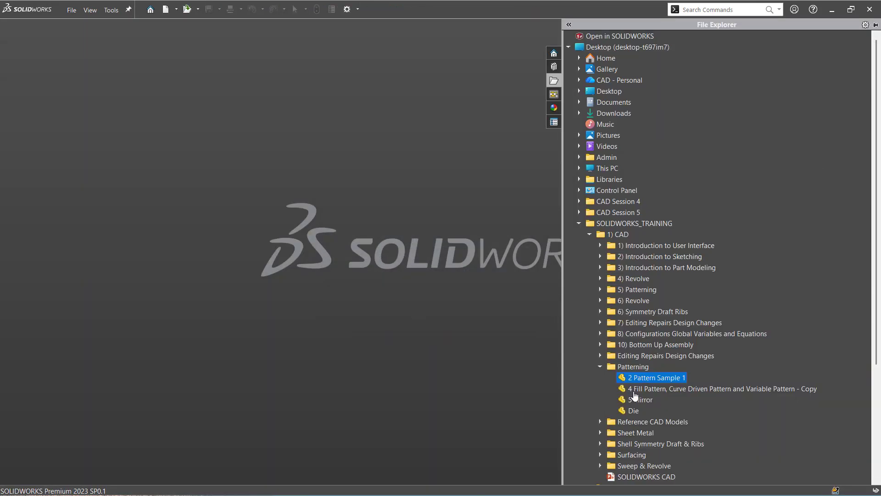
pyautogui.moveTo(635, 396)
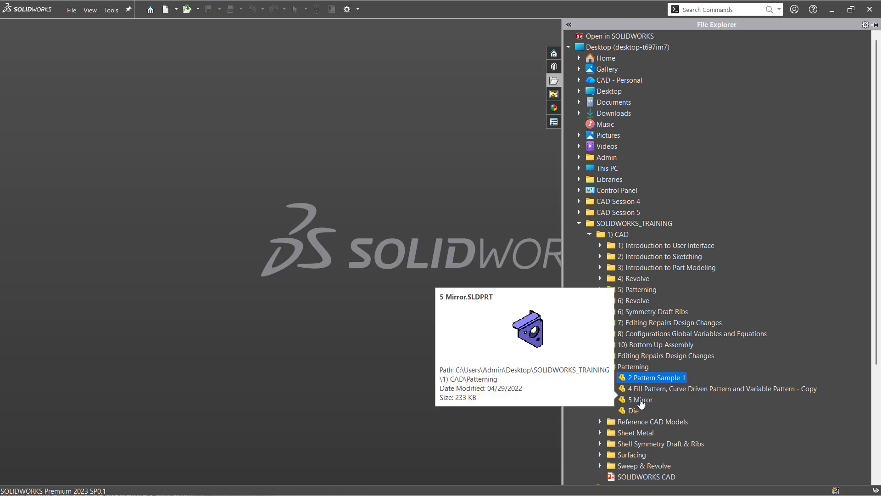
pyautogui.doubleClick(641, 400)
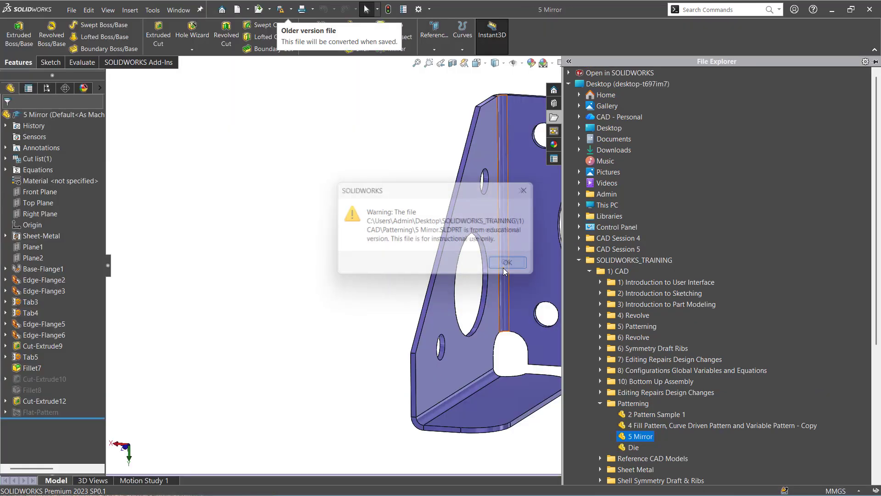
pyautogui.click(511, 264)
pyautogui.moveTo(350, 320); pyautogui.dragTo(433, 346, button='middle')
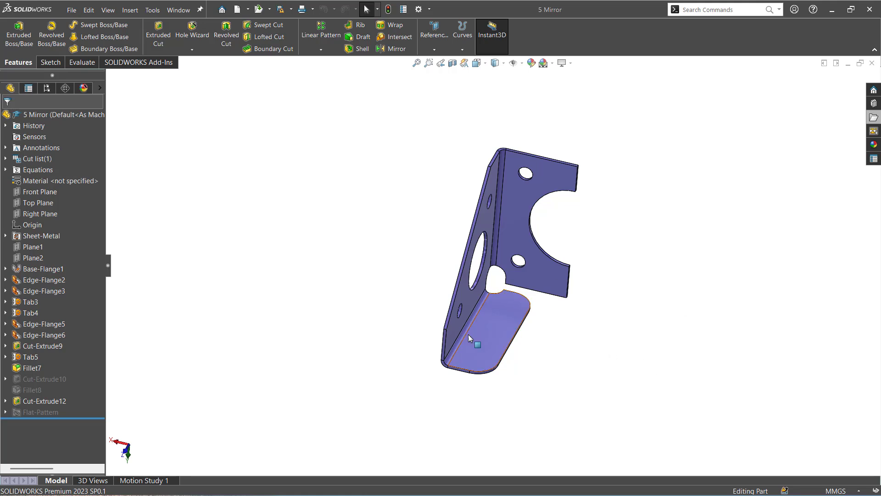
# Mirror the half-bracket body about the back plate's narrow cut end face with merged solids.
pyautogui.click(379, 53)
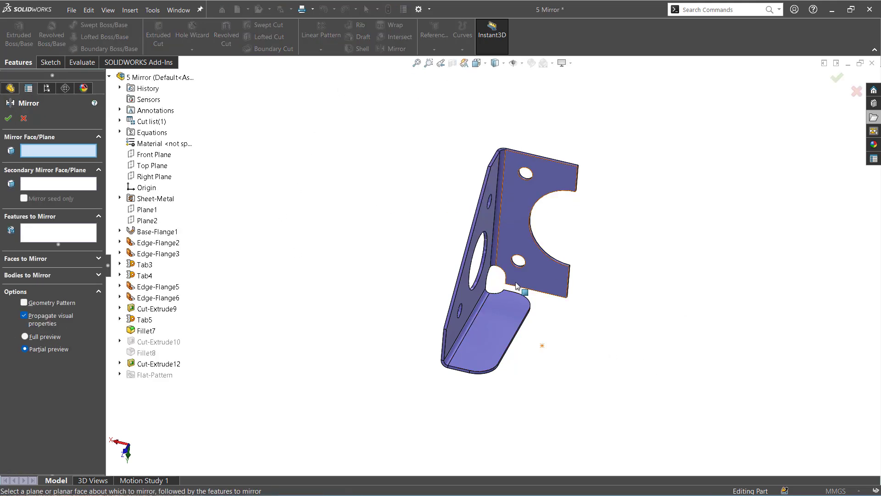
pyautogui.scroll(-2, 520, 288)
pyautogui.moveTo(520, 287)
pyautogui.mouseDown(button='middle')
pyautogui.moveTo(587, 270)
pyautogui.moveTo(477, 289)
pyautogui.moveTo(509, 287)
pyautogui.mouseUp(button='middle')
pyautogui.click(631, 274)
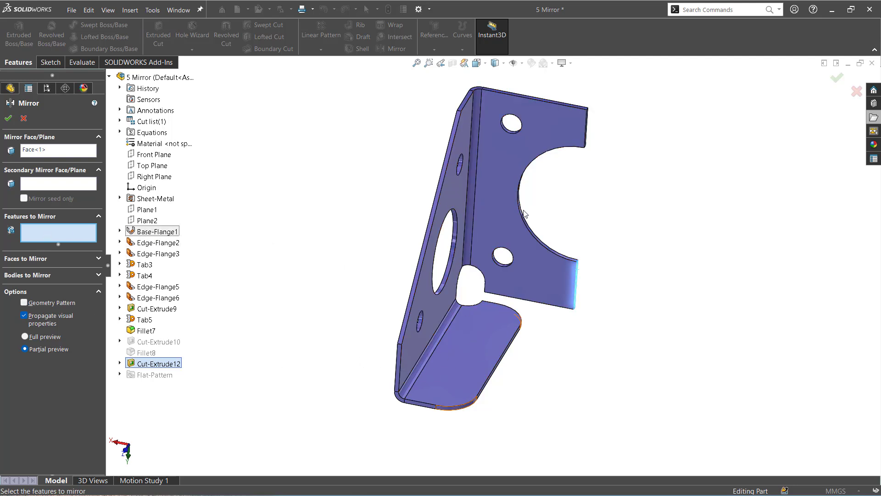
pyautogui.click(24, 277)
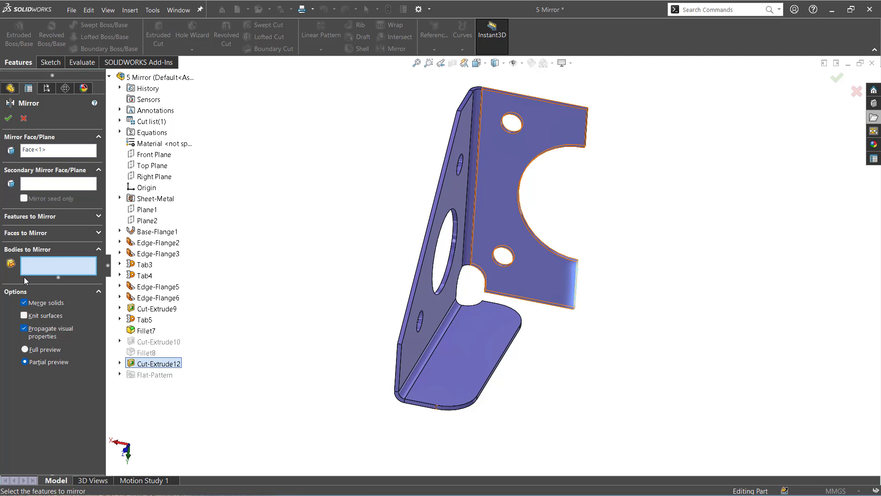
pyautogui.click(440, 359)
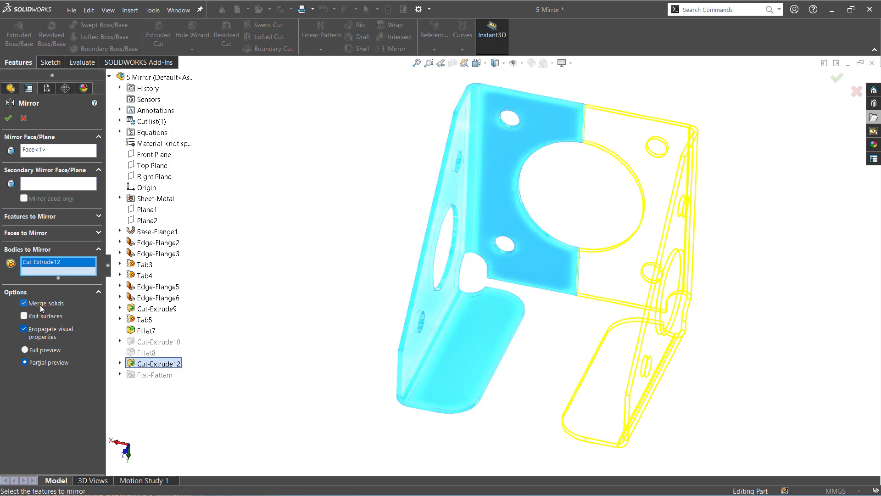
pyautogui.click(8, 118)
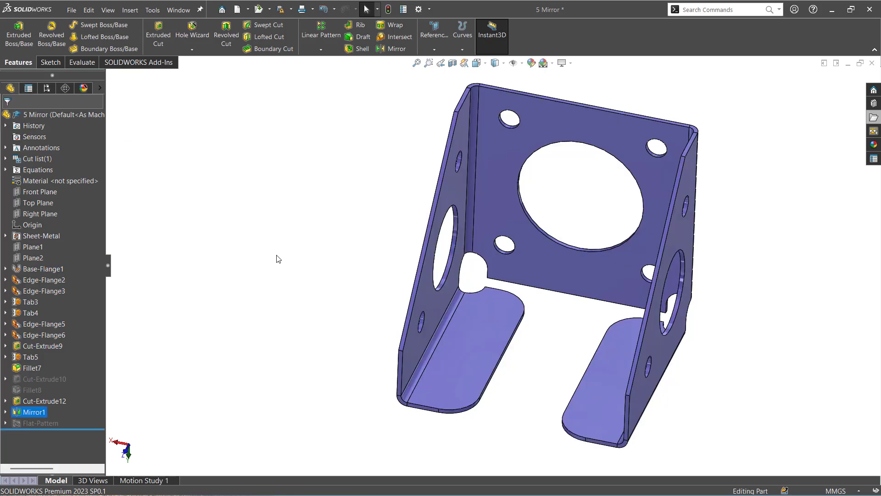
pyautogui.moveTo(277, 259); pyautogui.dragTo(321, 263, button='middle')
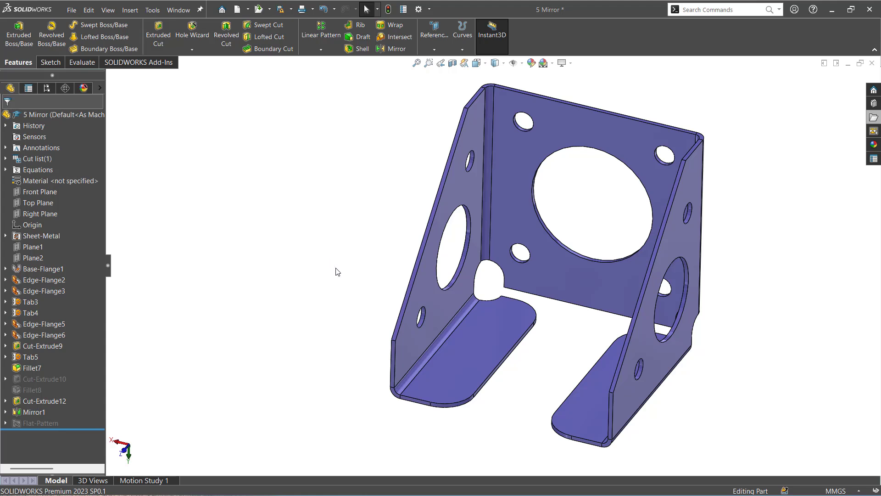
# Reopen the body mirror's definition and examine its mirror face, selected body and resulting bracket.
pyautogui.click(35, 411)
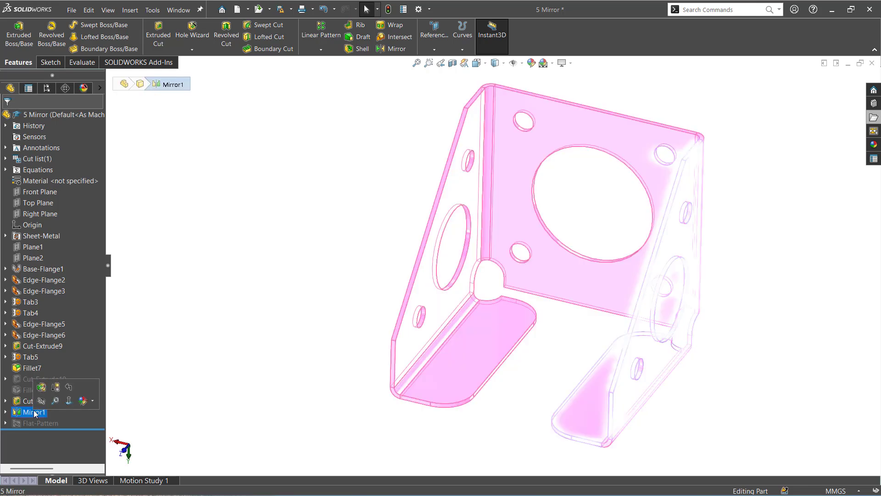
pyautogui.click(45, 389)
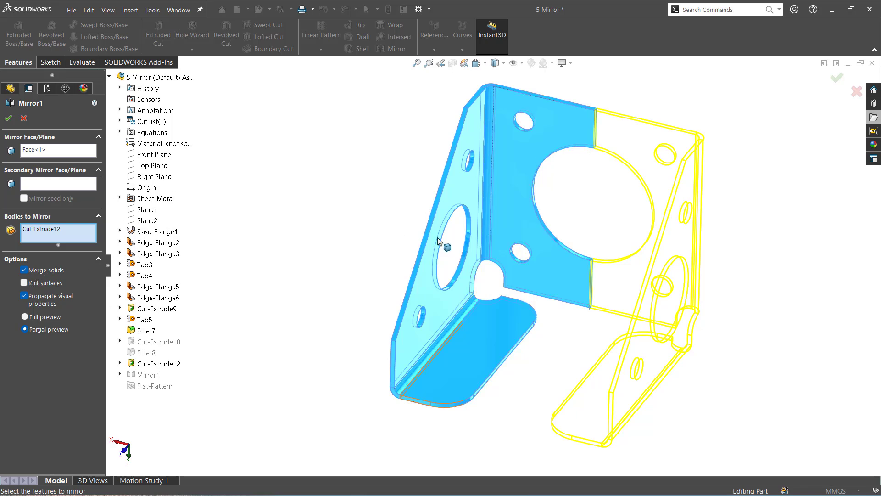
pyautogui.moveTo(437, 238); pyautogui.dragTo(620, 203, button='middle')
pyautogui.moveTo(658, 150); pyautogui.dragTo(650, 150, button='middle')
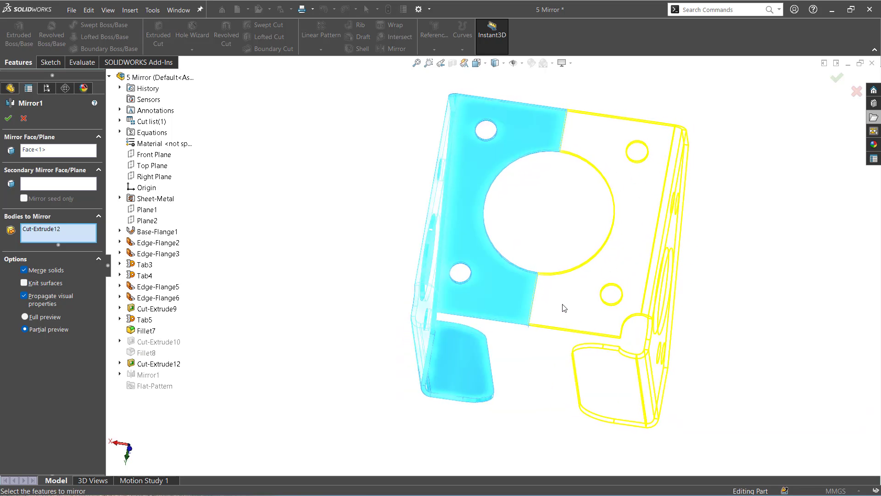
pyautogui.click(8, 118)
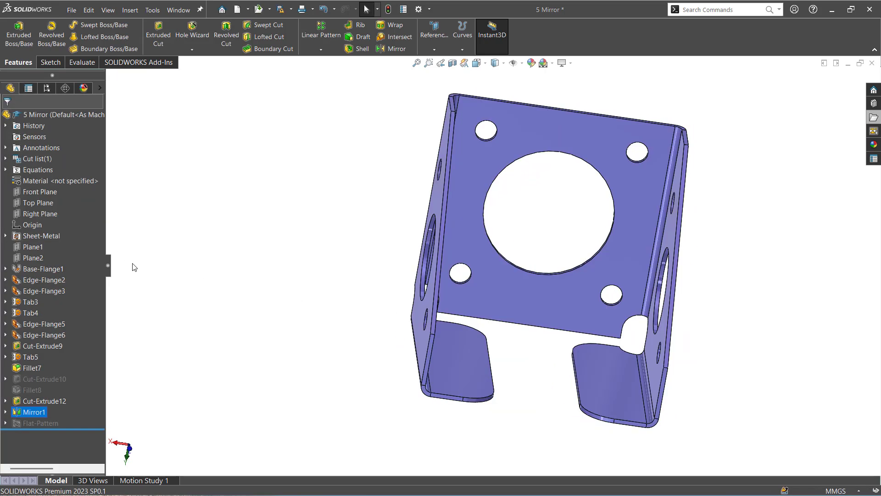
pyautogui.moveTo(232, 260); pyautogui.dragTo(230, 286, button='middle')
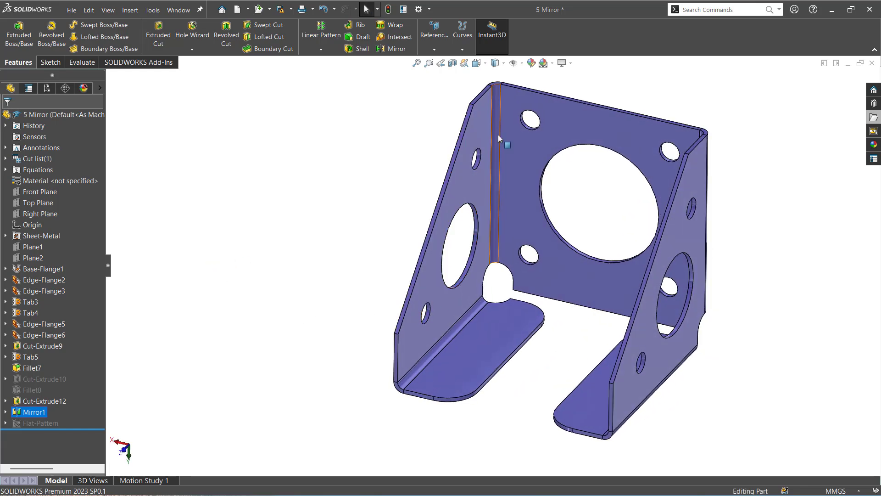
# Delete the Mirror1 feature together with its dependent mirrored bends.
pyautogui.rightClick(33, 413)
pyautogui.click(65, 347)
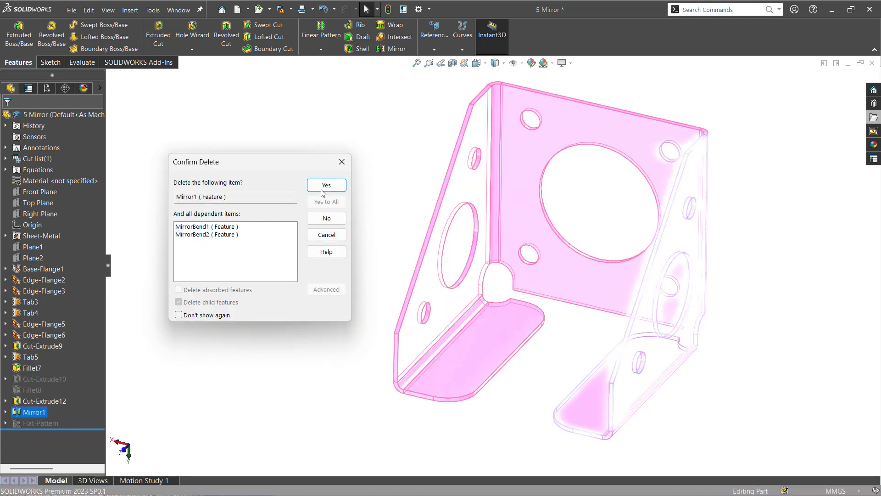
pyautogui.click(323, 188)
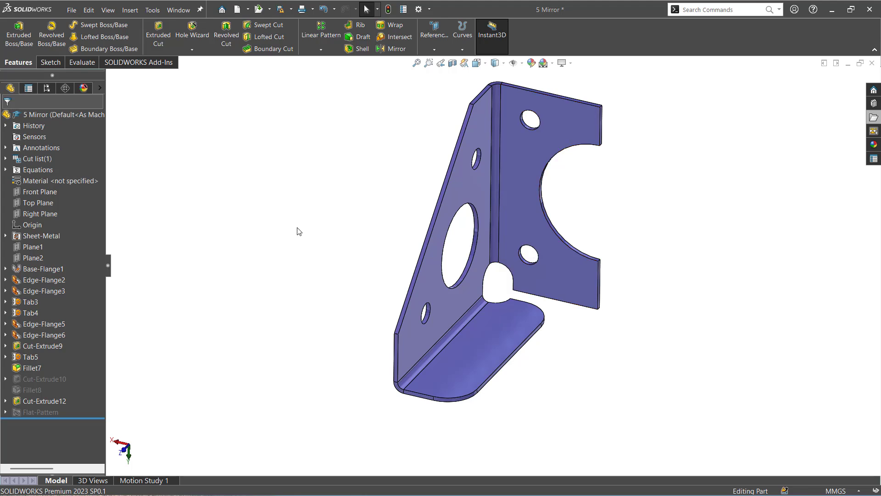
# Start a new mirror about the back plate's narrow cut end face, set to mirror individual features.
pyautogui.click(393, 49)
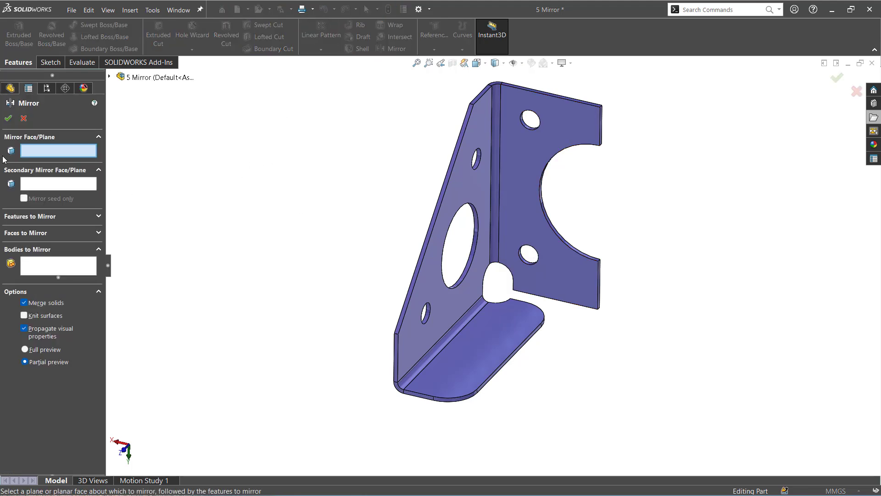
pyautogui.scroll(-3, 618, 289)
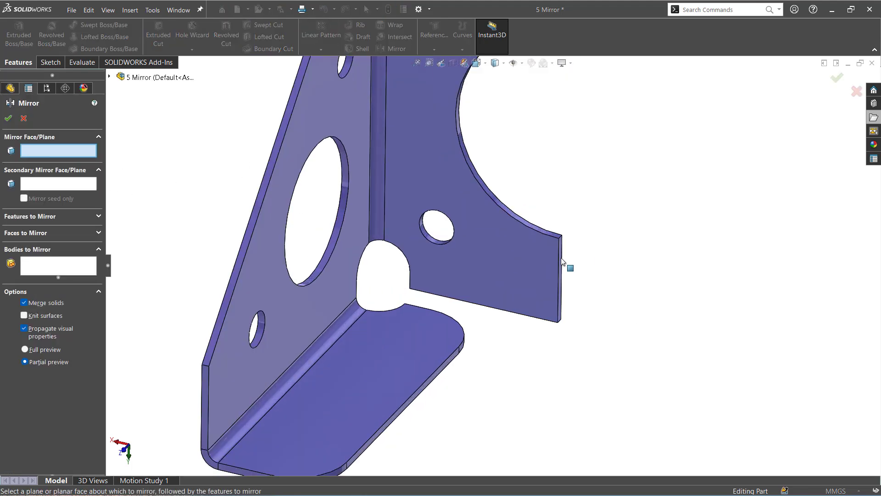
pyautogui.click(566, 262)
pyautogui.scroll(3, 632, 315)
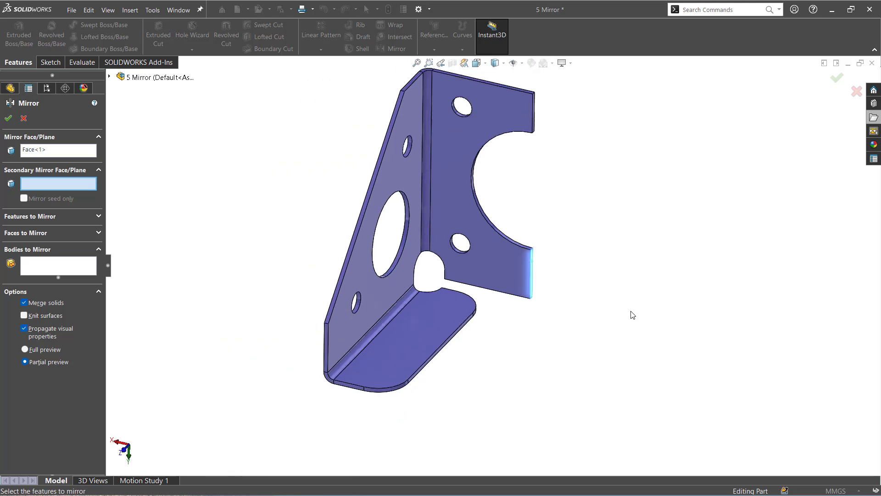
pyautogui.click(33, 220)
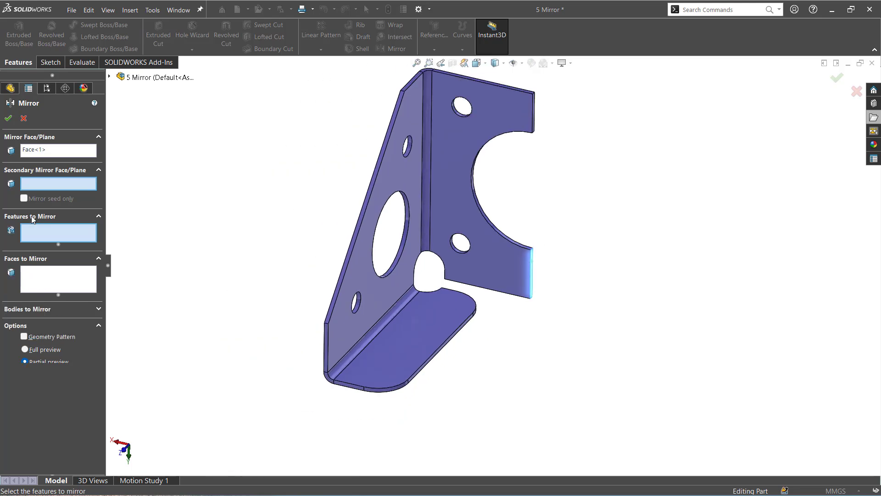
pyautogui.click(110, 77)
# Try to add Base-Flange1 to the features to mirror.
pyautogui.click(154, 231)
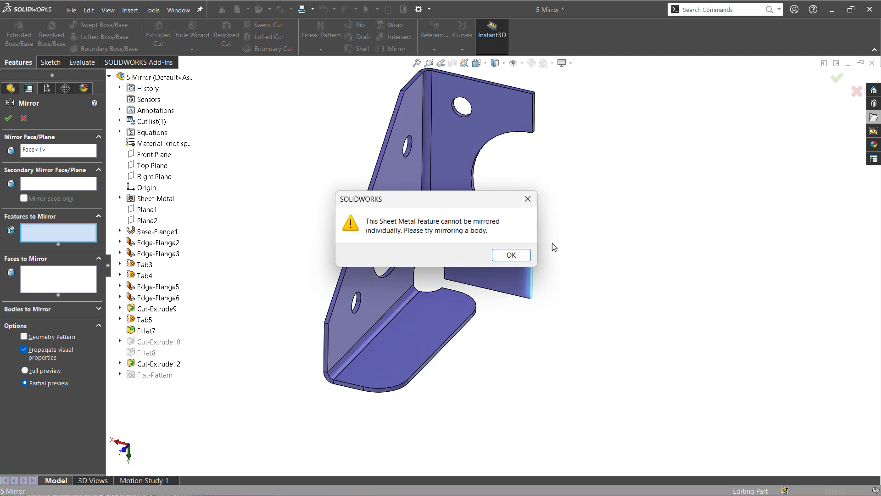
pyautogui.click(511, 256)
# Add Edge-Flange2, 3, 5 and 6, Tab3, Tab4, Tab5, Cut-Extrude9, Fillet7 and Cut-Extrude12 to the features to mirror.
pyautogui.click(158, 242)
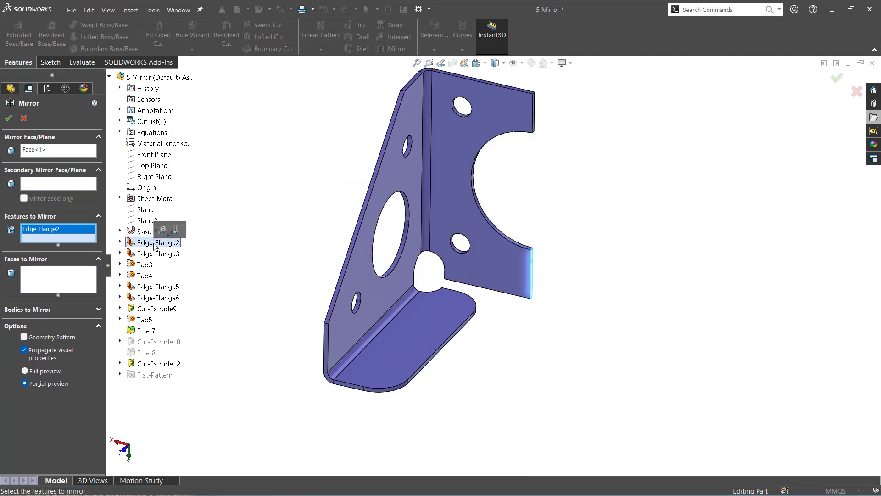
pyautogui.click(159, 254)
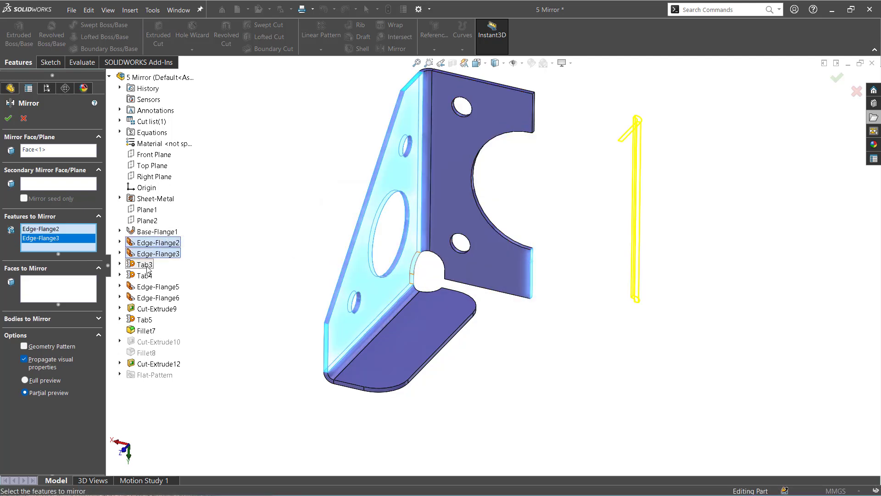
pyautogui.click(145, 265)
pyautogui.click(145, 275)
pyautogui.click(158, 297)
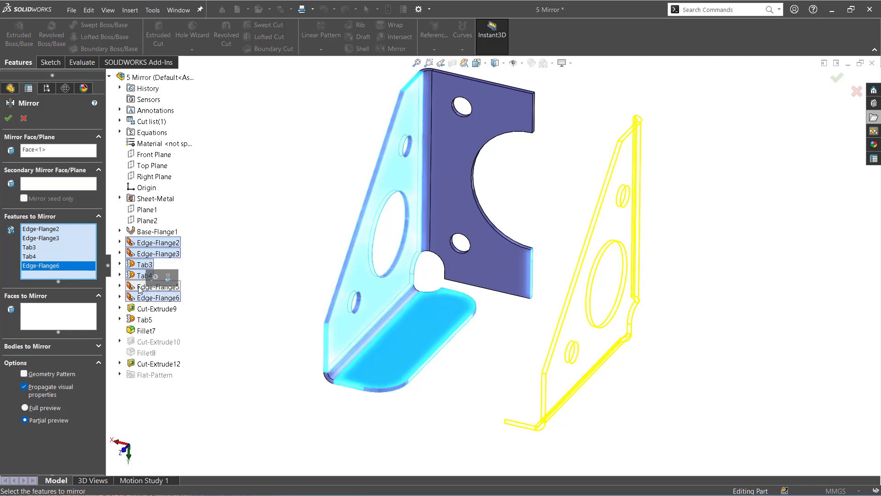
pyautogui.click(158, 286)
pyautogui.click(136, 311)
pyautogui.click(145, 320)
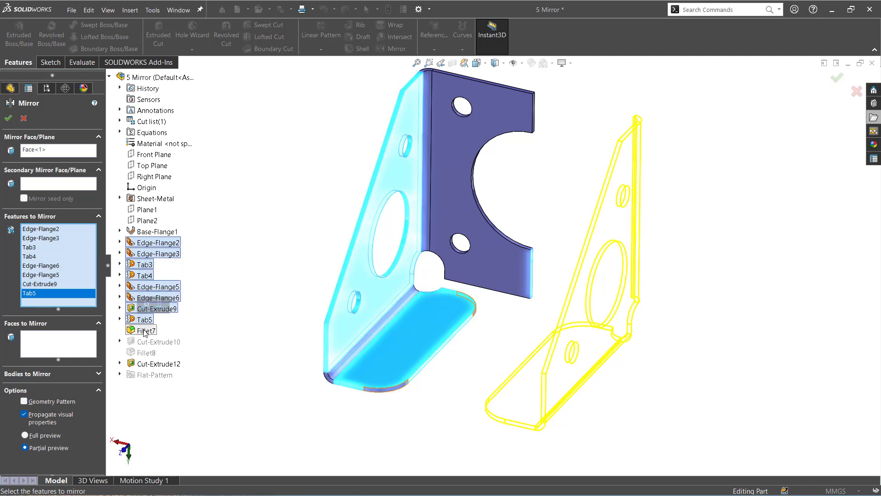
pyautogui.click(145, 331)
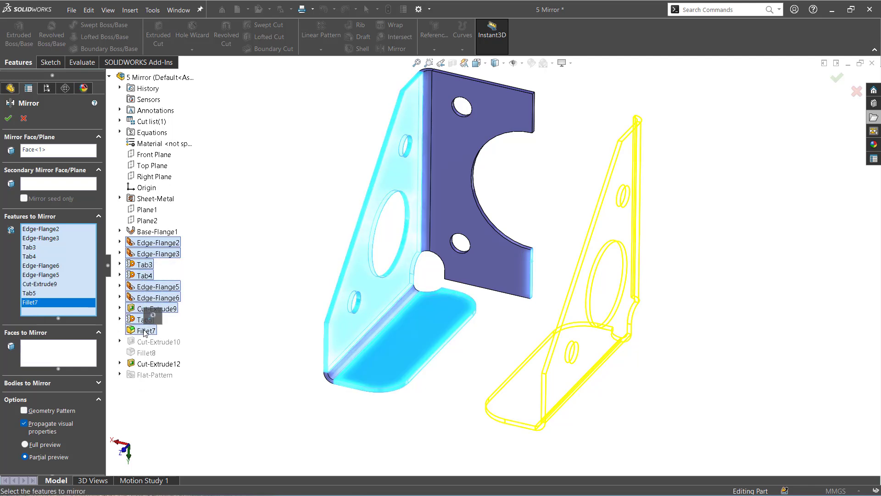
pyautogui.click(145, 364)
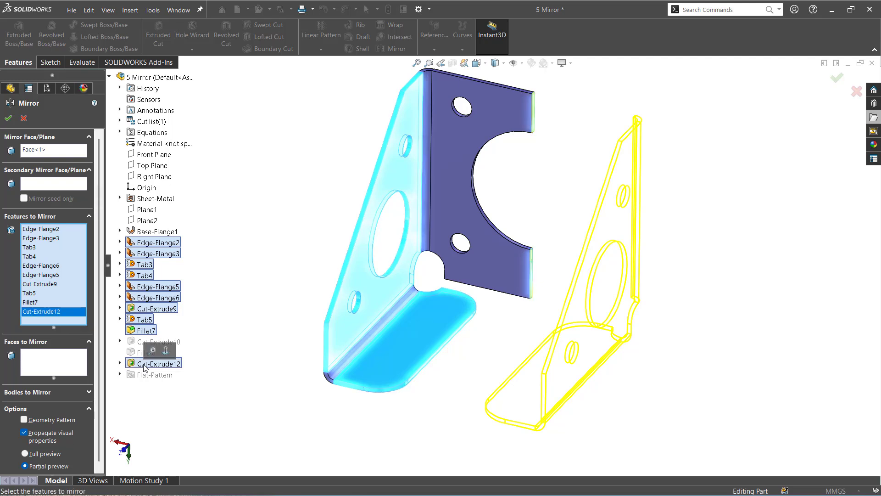
# Try to include Base-Flange1 with the other features to mirror, and cancel the feature mirror.
pyautogui.click(137, 232)
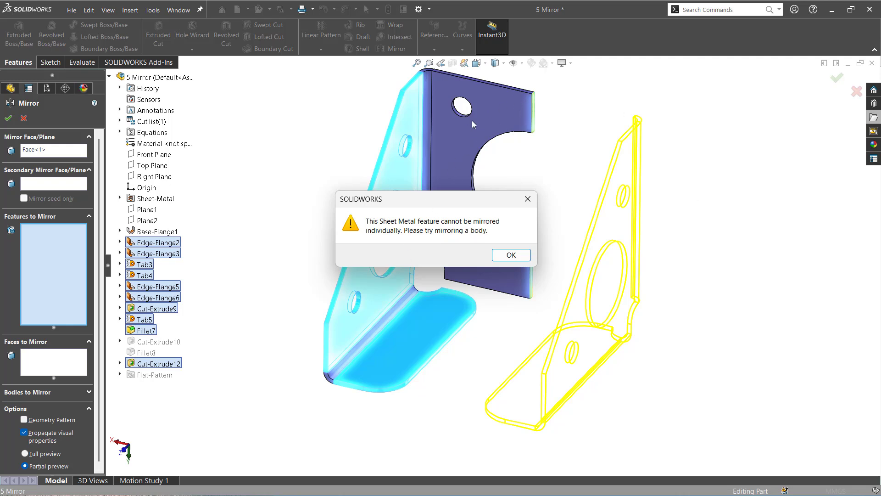
pyautogui.click(512, 255)
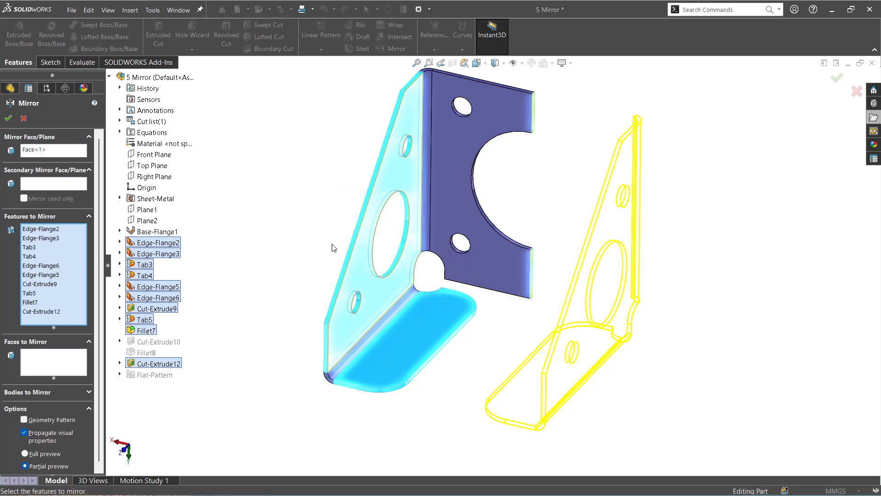
pyautogui.click(23, 118)
# Mirror the whole bracket body about the back plate's narrow cut end face with Merge solids on.
pyautogui.click(393, 49)
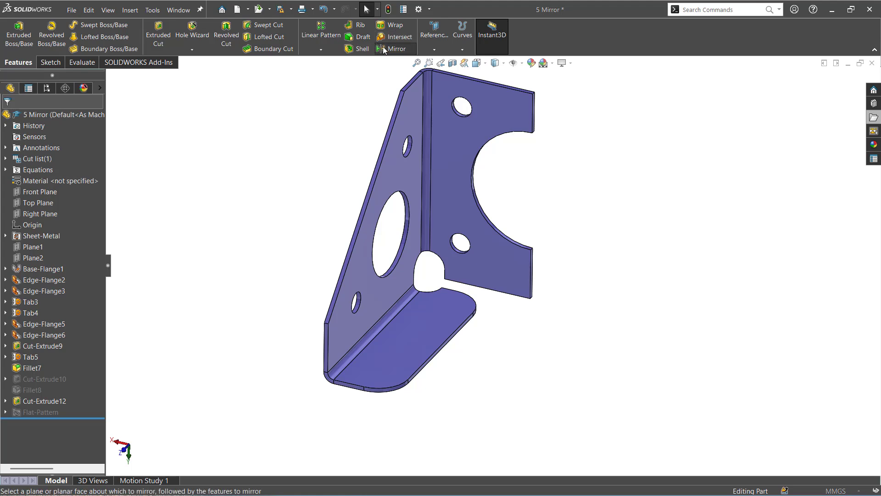
pyautogui.click(43, 285)
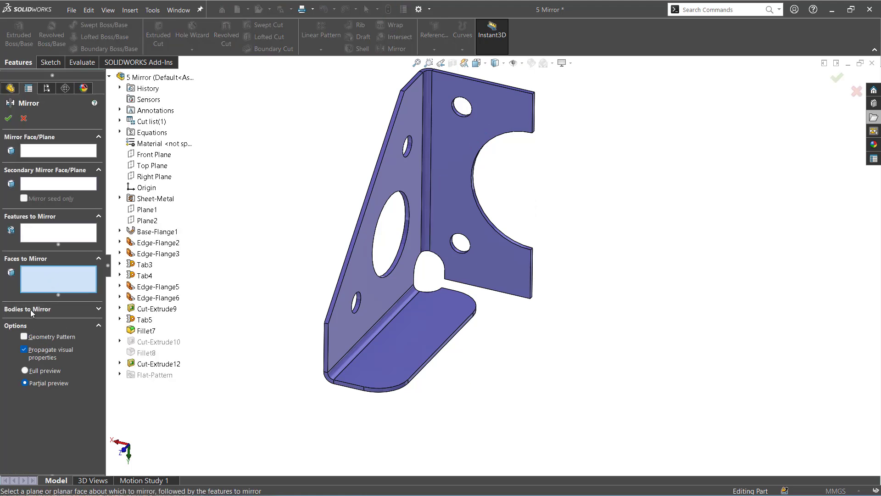
pyautogui.click(31, 309)
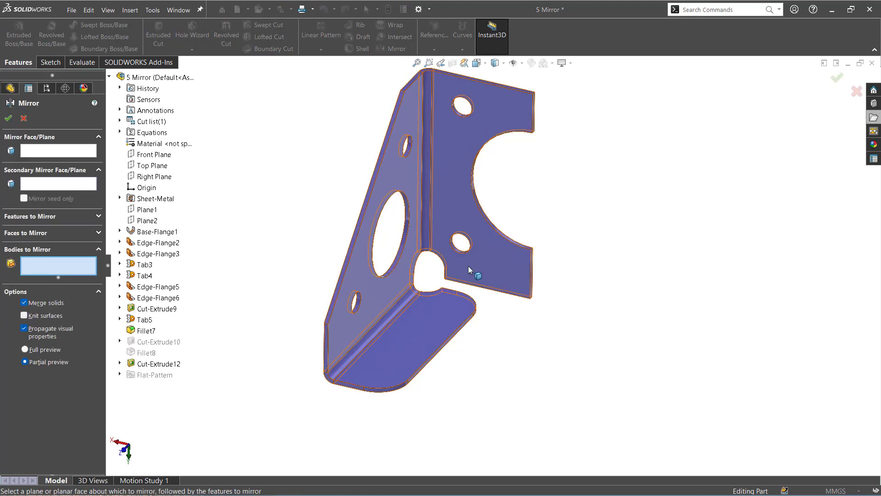
pyautogui.click(473, 280)
pyautogui.click(59, 152)
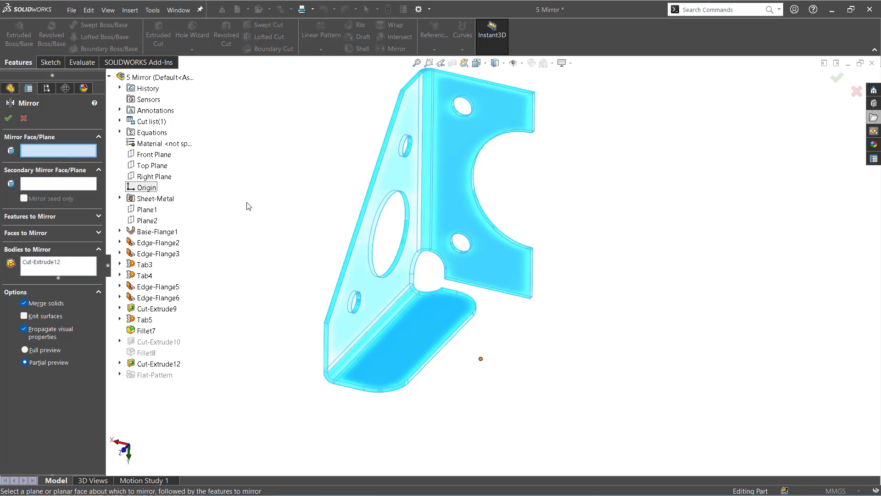
pyautogui.click(533, 271)
pyautogui.click(8, 118)
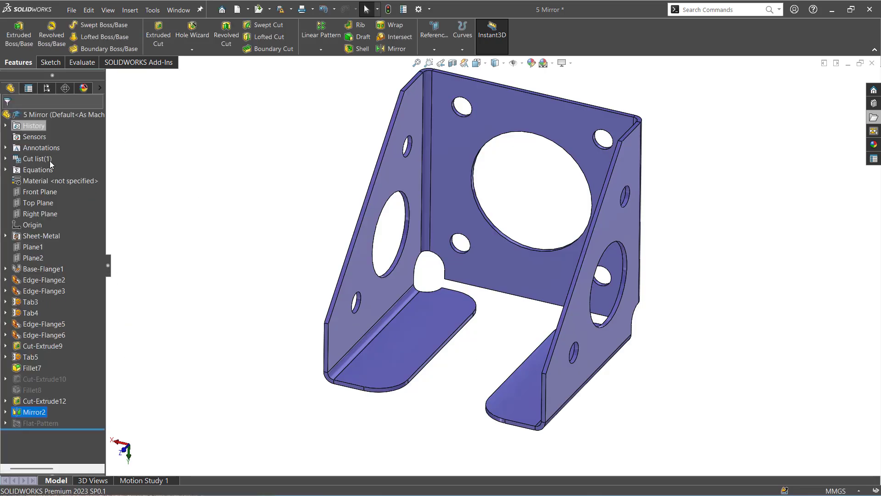
# Remove the mirrored lower hole from the back plate by deleting its cylindrical face with Delete and Patch.
pyautogui.moveTo(469, 369); pyautogui.dragTo(475, 367, button='middle')
pyautogui.scroll(-3, 535, 274)
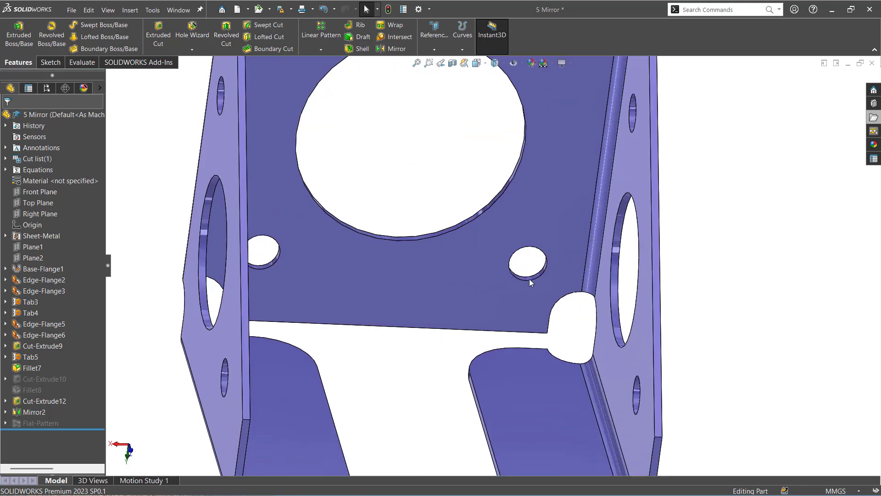
pyautogui.scroll(-3, 529, 277)
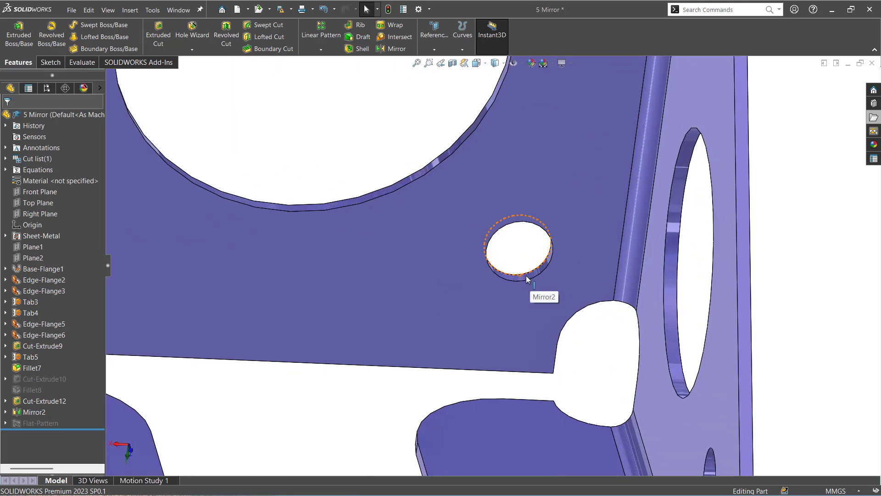
pyautogui.rightClick(523, 279)
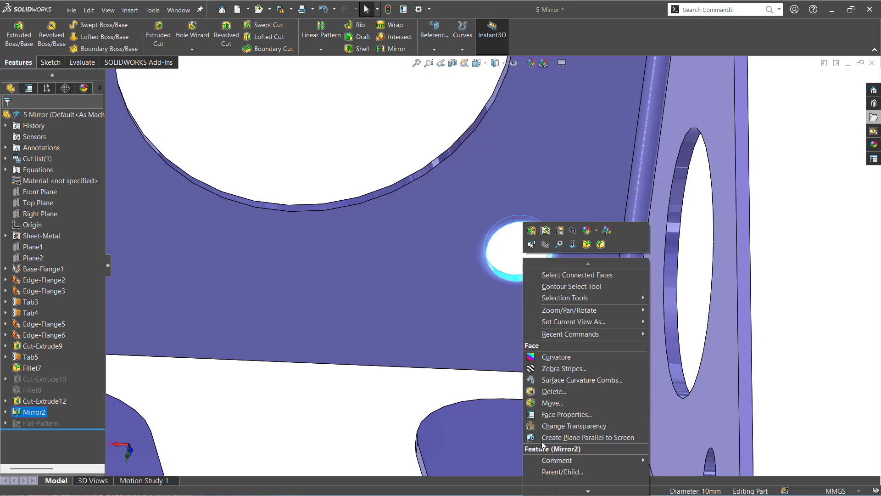
pyautogui.click(544, 391)
pyautogui.click(51, 234)
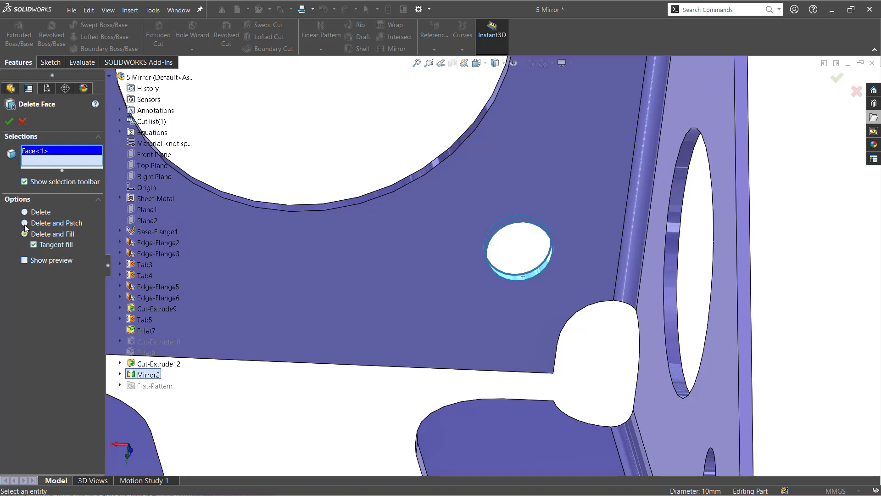
pyautogui.click(9, 121)
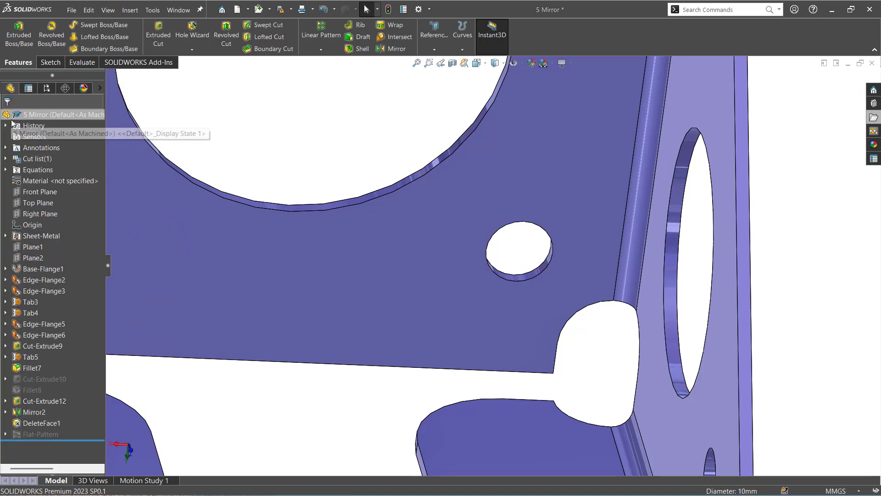
pyautogui.rightClick(25, 422)
pyautogui.click(33, 273)
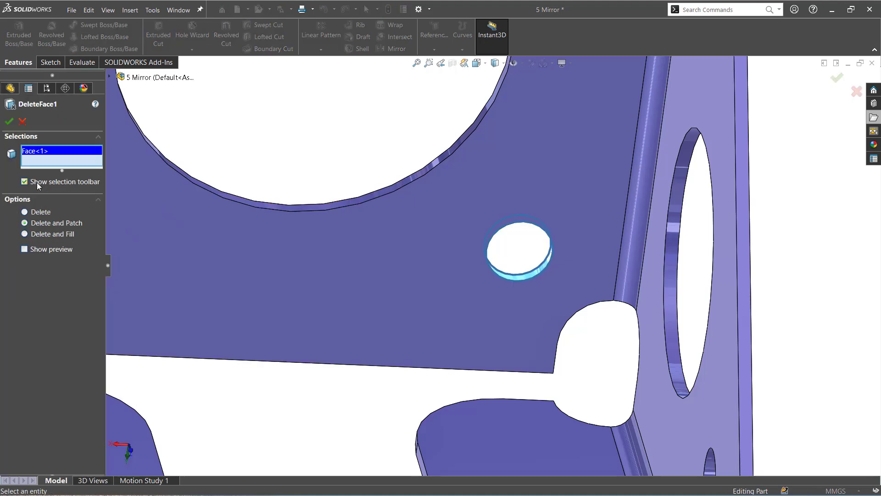
pyautogui.click(9, 121)
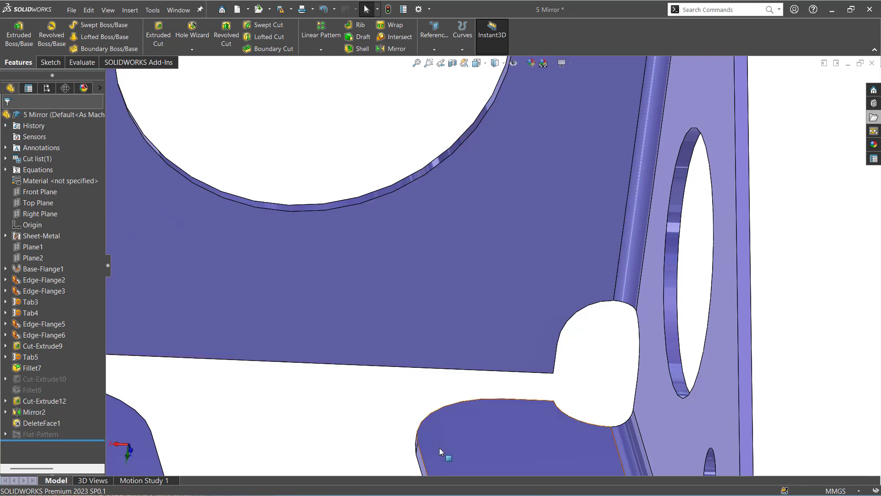
# Edit DeleteFace1 to also remove the mirrored upper hole's face from the back plate.
pyautogui.rightClick(35, 423)
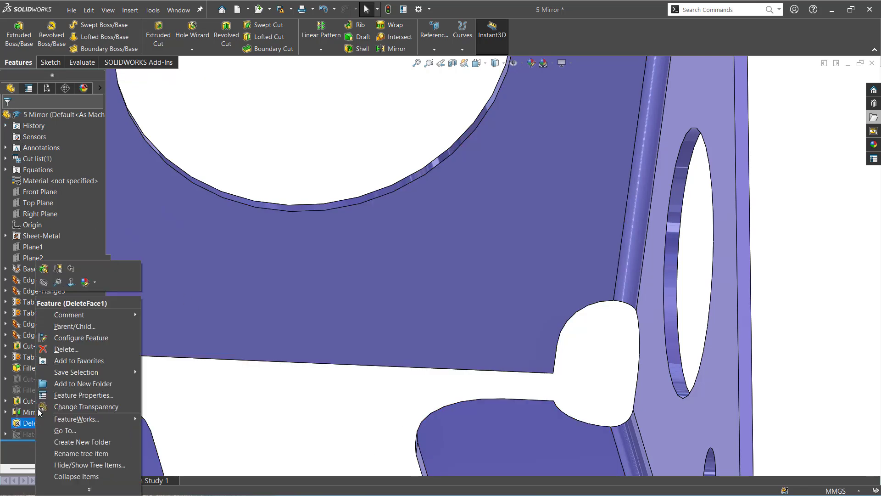
pyautogui.click(57, 281)
pyautogui.scroll(5, 498, 238)
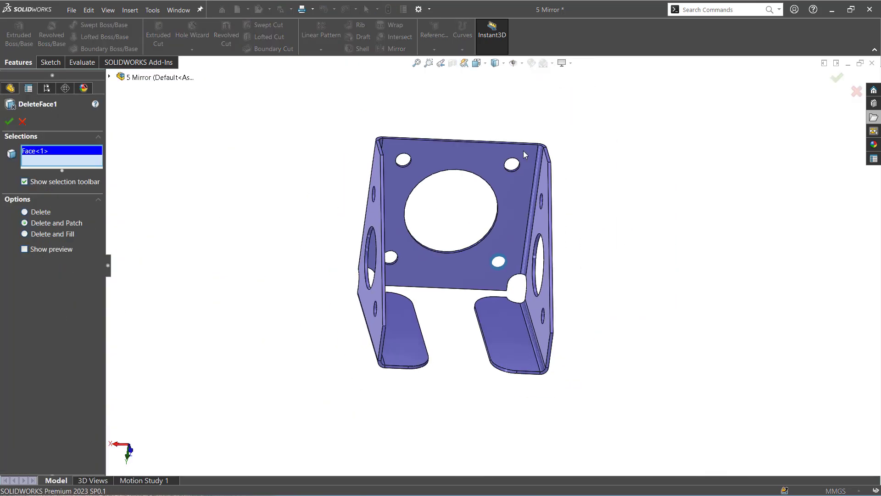
pyautogui.scroll(-5, 524, 151)
pyautogui.click(490, 227)
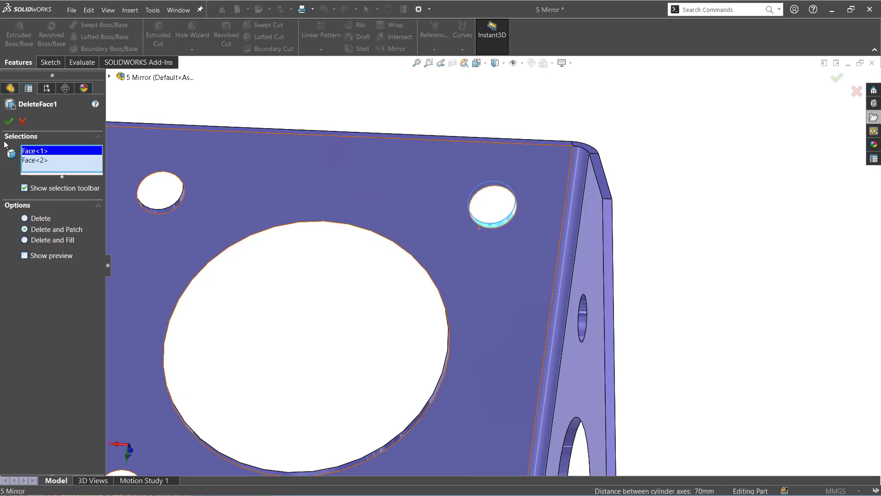
pyautogui.click(9, 121)
# Examine the bracket in a temporary section view along the Right Plane, offset to about -43 mm, and discard the section.
pyautogui.scroll(2, 450, 294)
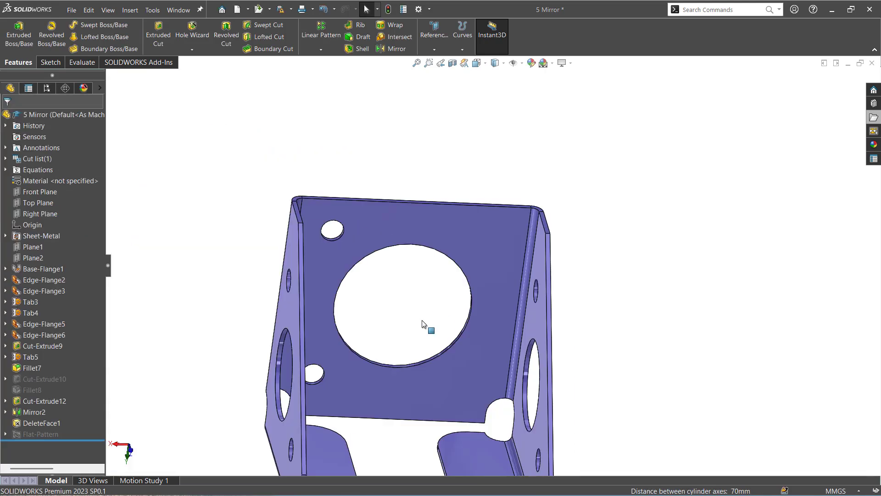
pyautogui.moveTo(425, 329); pyautogui.dragTo(404, 415, button='middle')
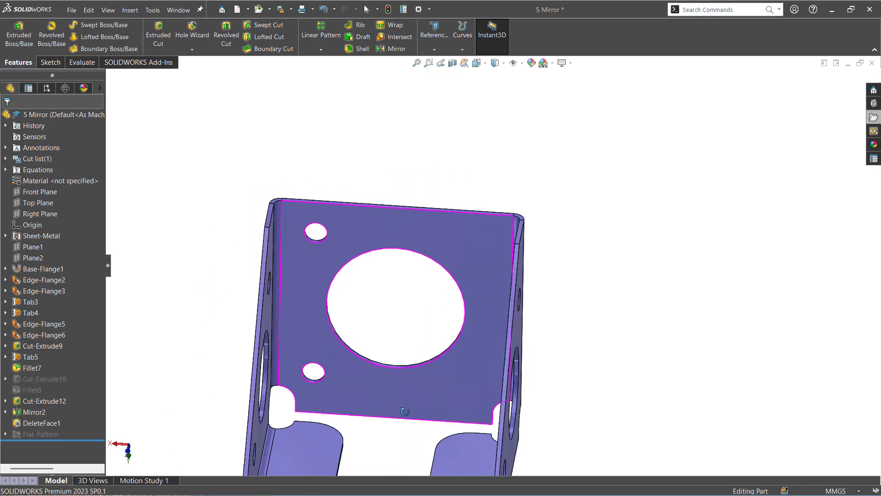
pyautogui.scroll(3, 449, 326)
pyautogui.moveTo(450, 327); pyautogui.dragTo(444, 346, button='middle')
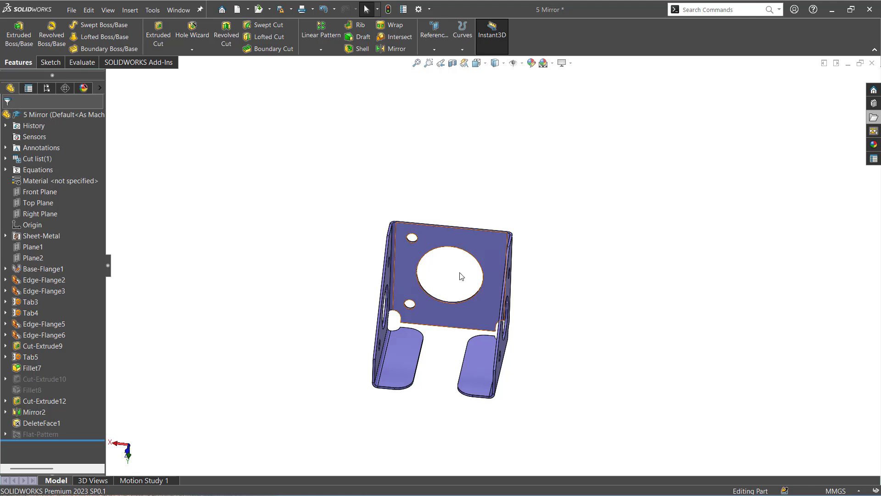
pyautogui.click(452, 62)
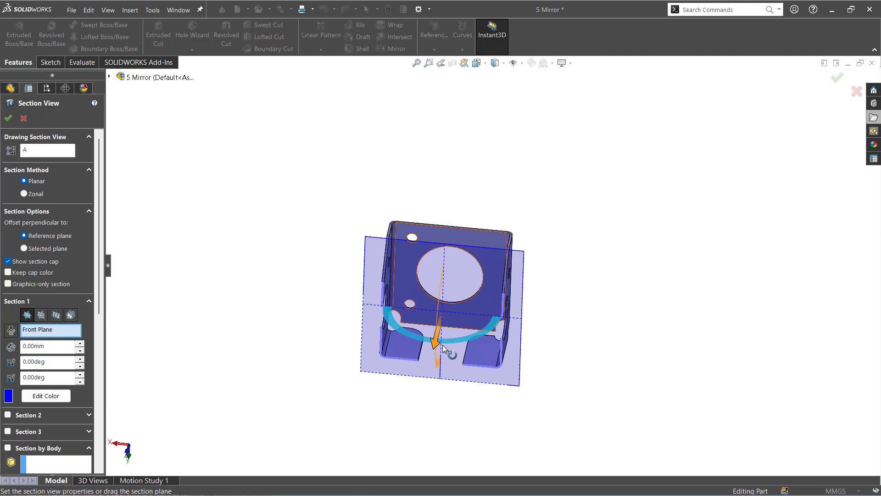
pyautogui.click(42, 317)
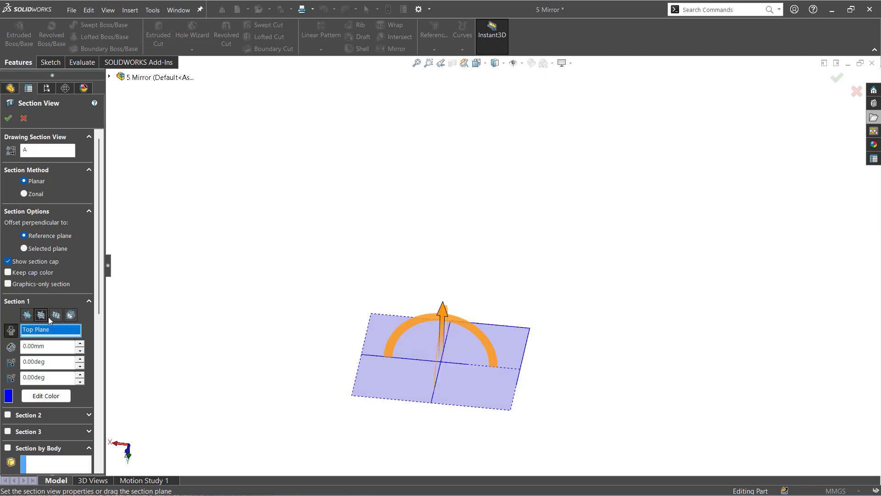
pyautogui.click(56, 315)
pyautogui.moveTo(499, 321)
pyautogui.mouseDown()
pyautogui.moveTo(532, 324)
pyautogui.moveTo(513, 318)
pyautogui.mouseUp()
pyautogui.moveTo(512, 318)
pyautogui.mouseDown(button='middle')
pyautogui.moveTo(486, 314)
pyautogui.moveTo(498, 317)
pyautogui.mouseUp(button='middle')
pyautogui.moveTo(516, 317); pyautogui.dragTo(533, 323)
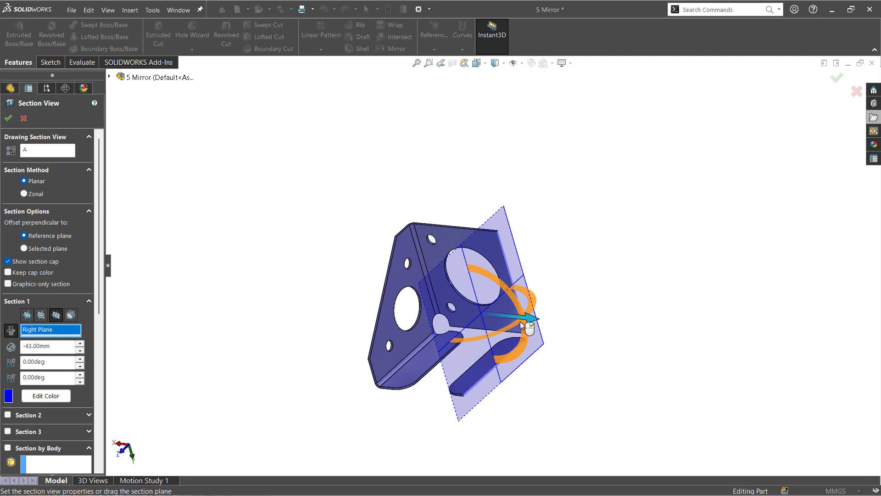
pyautogui.moveTo(520, 321); pyautogui.dragTo(543, 310, button='middle')
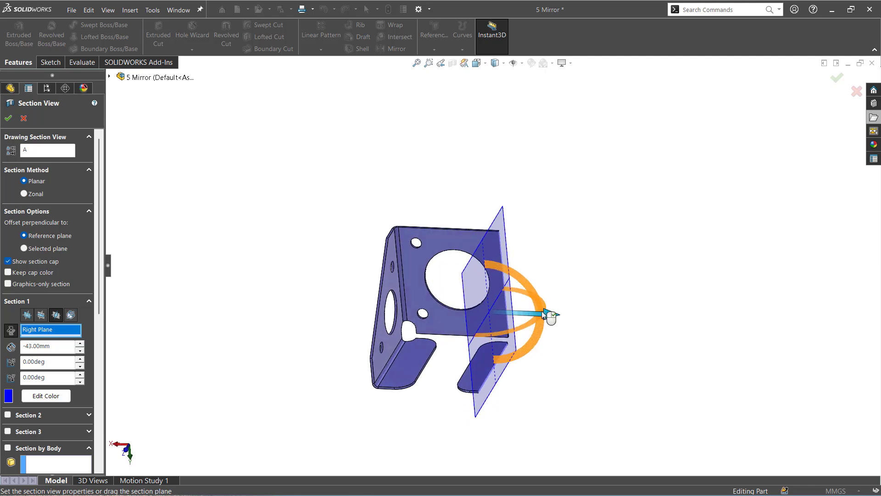
pyautogui.click(24, 119)
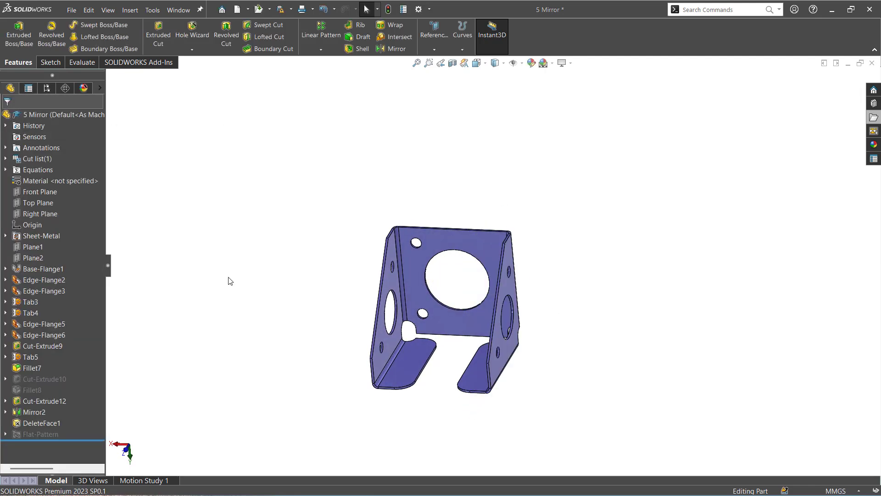
# Select the upper small hole's face in the original side flange to identify its source feature.
pyautogui.moveTo(306, 352); pyautogui.dragTo(289, 342, button='middle')
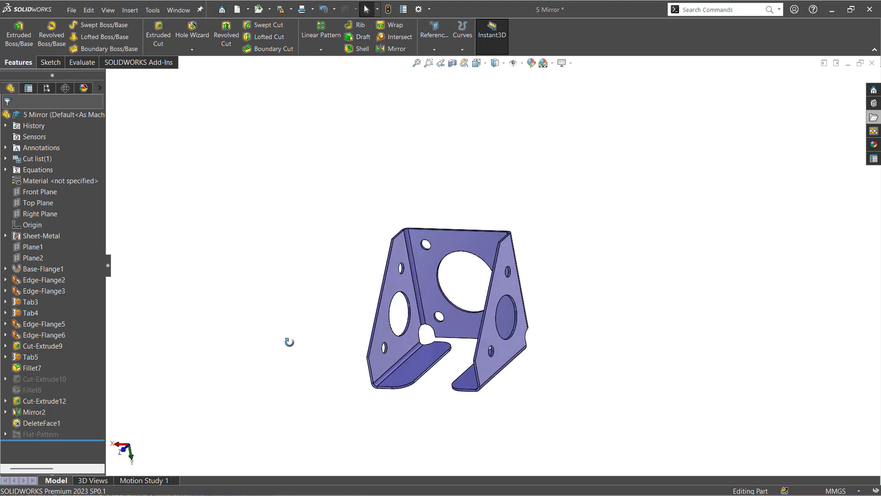
pyautogui.scroll(-2, 399, 271)
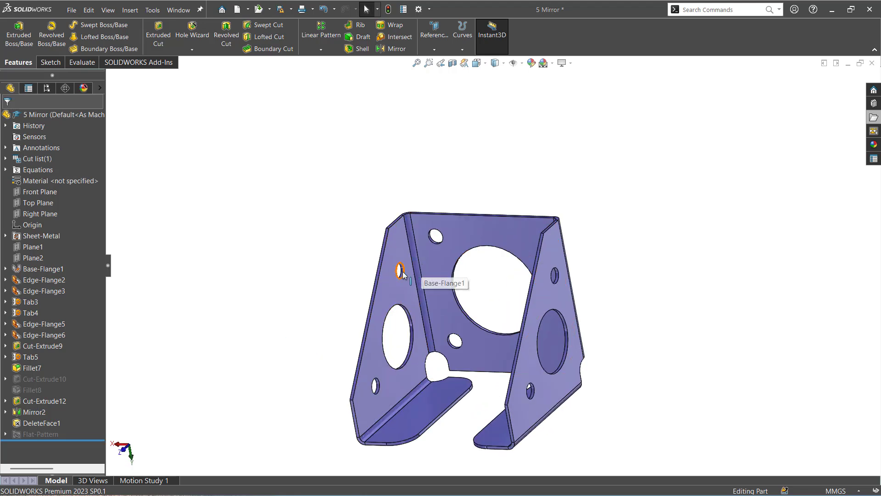
pyautogui.scroll(-2, 399, 270)
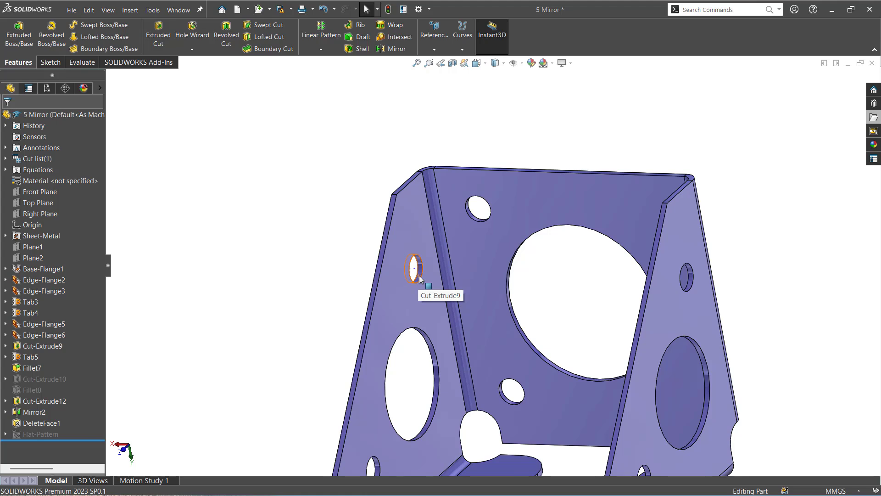
pyautogui.click(421, 279)
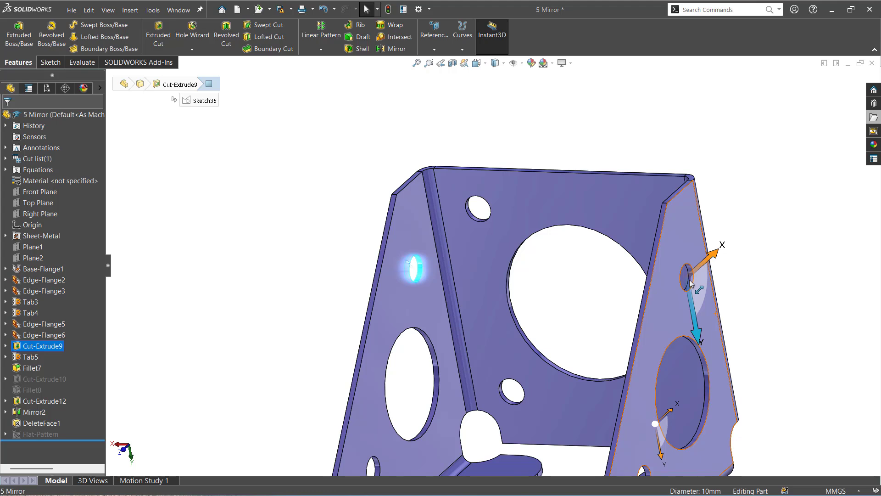
# Remove the upper small hole from the original side flange by deleting its cylindrical face so the flange is patched.
pyautogui.click(298, 291)
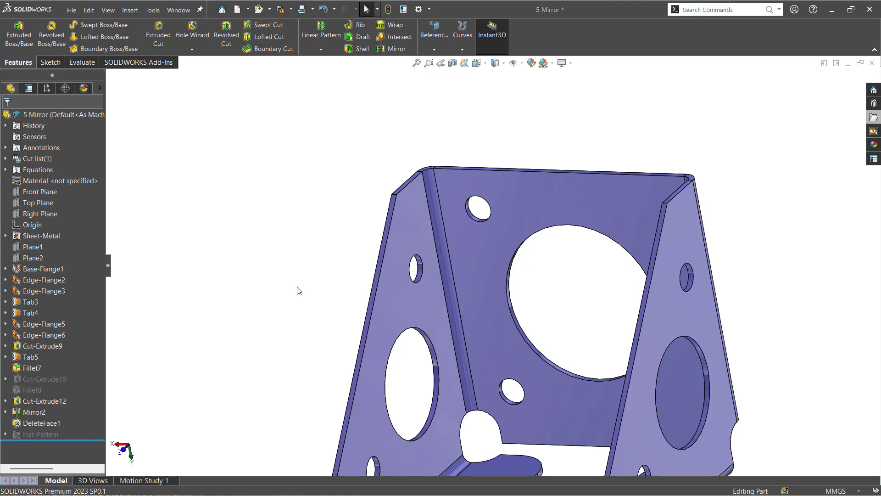
pyautogui.click(689, 284)
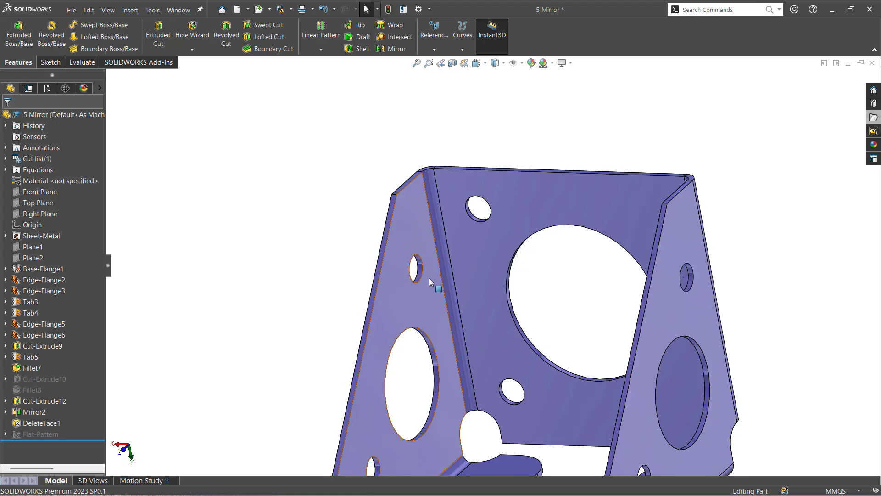
pyautogui.rightClick(421, 276)
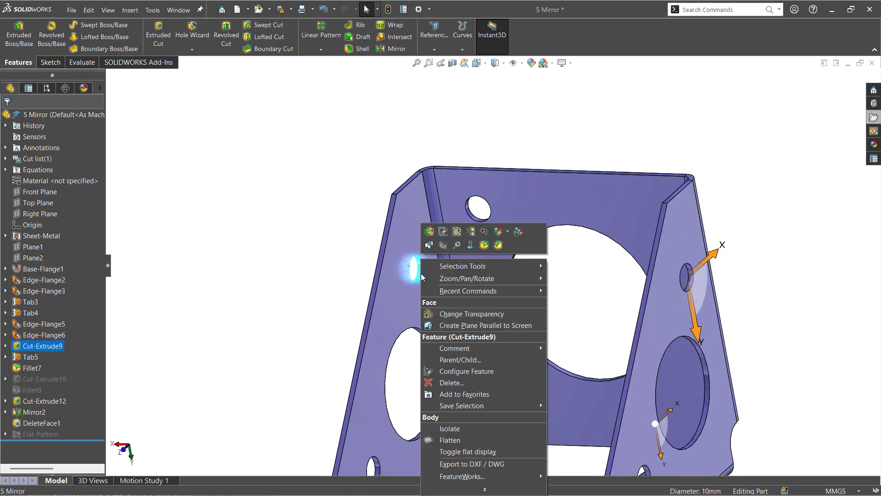
pyautogui.click(437, 482)
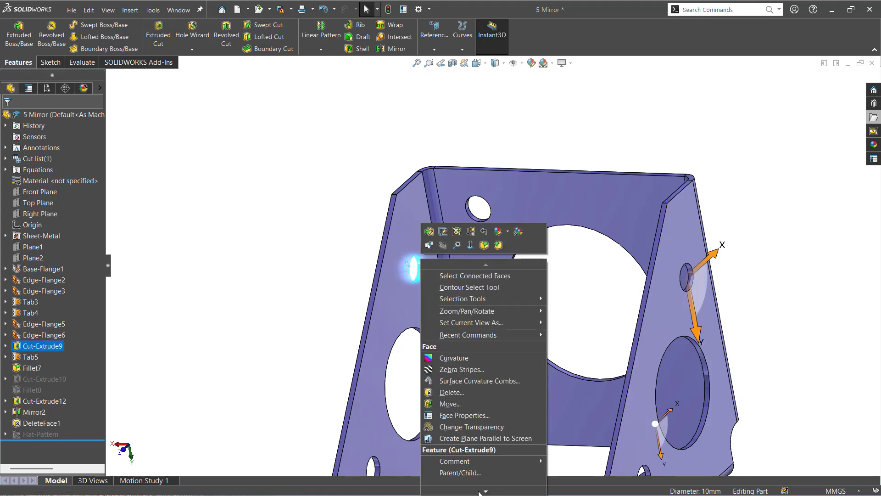
pyautogui.click(450, 392)
pyautogui.click(9, 121)
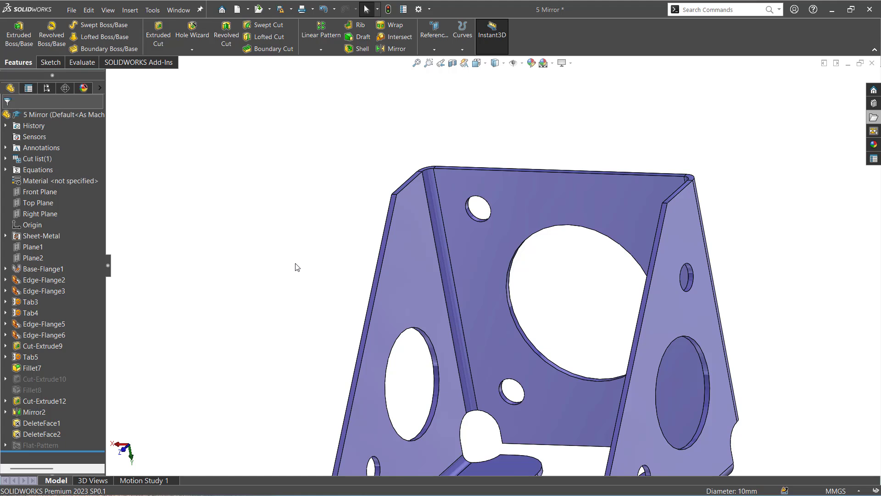
pyautogui.scroll(4, 312, 275)
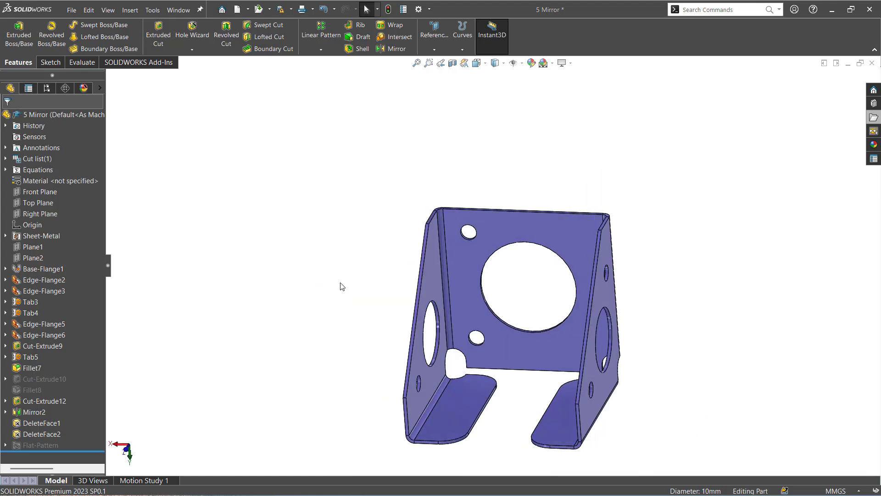
# Close 5 Mirror without saving and open 4 Fill Pattern, Curve Driven Pattern and Variable Pattern - Copy from the Patterning folder.
pyautogui.click(872, 63)
pyautogui.click(399, 288)
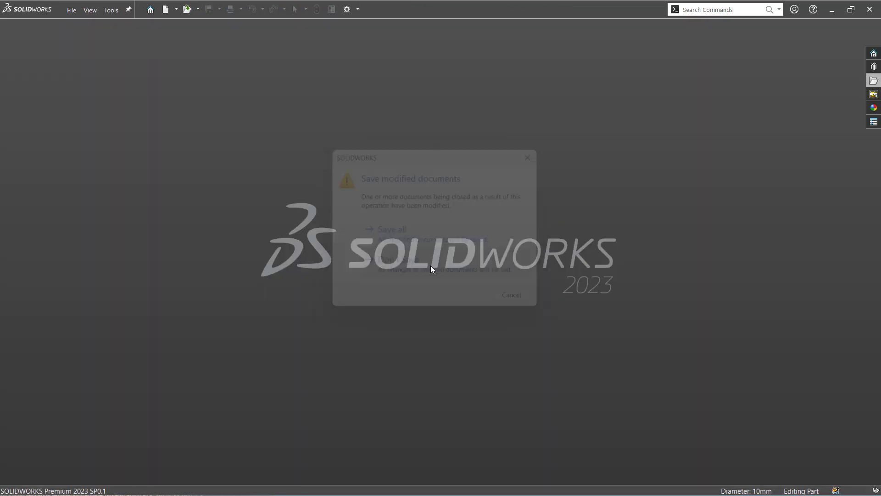
pyautogui.click(874, 82)
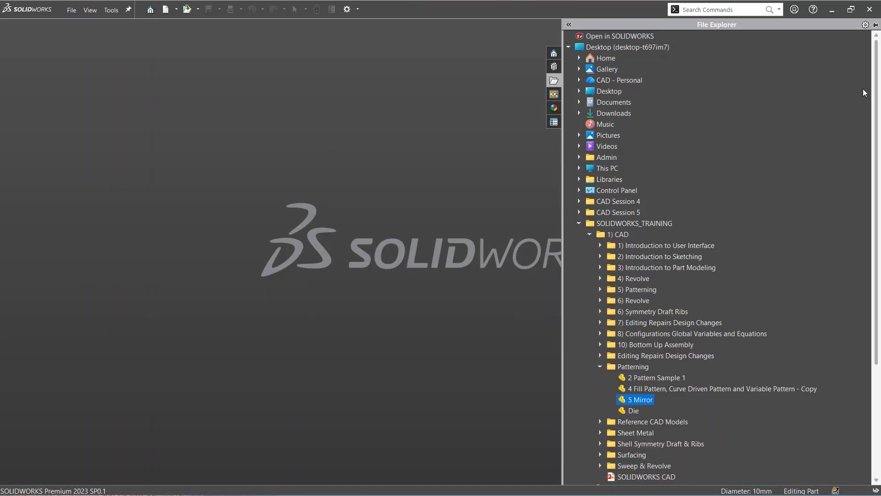
pyautogui.doubleClick(643, 390)
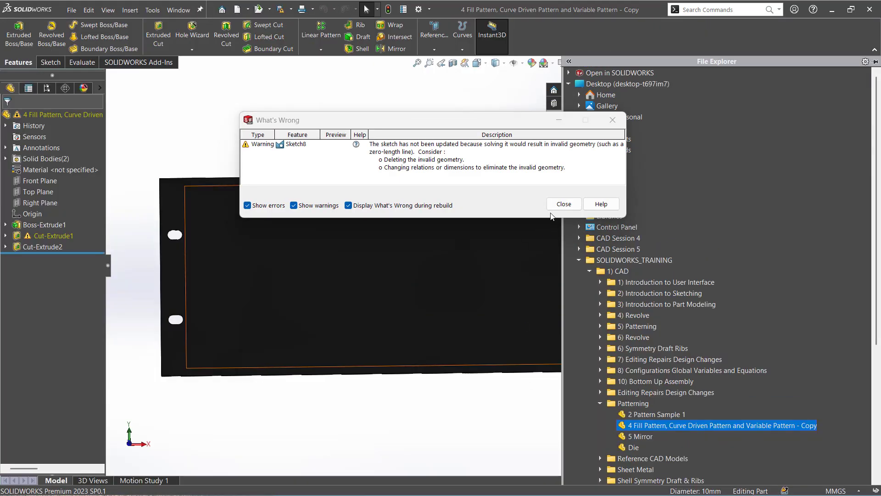
pyautogui.click(563, 204)
pyautogui.press('f')
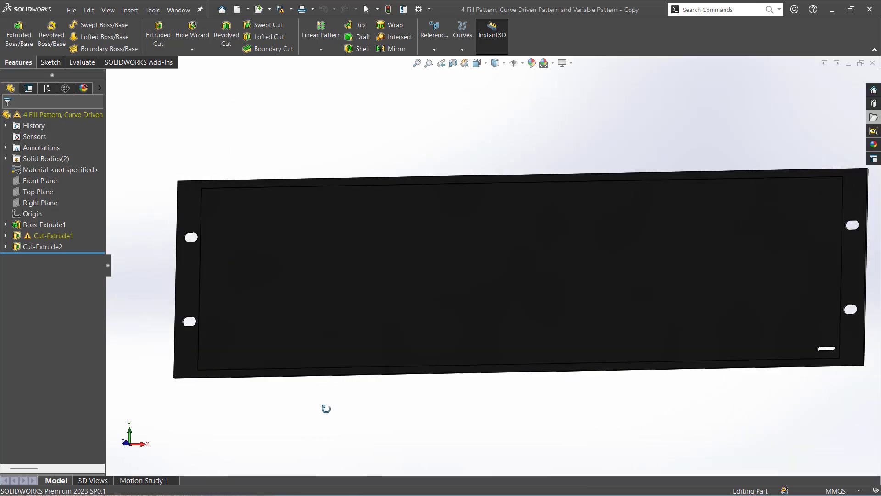
pyautogui.moveTo(572, 375); pyautogui.dragTo(436, 384, button='middle')
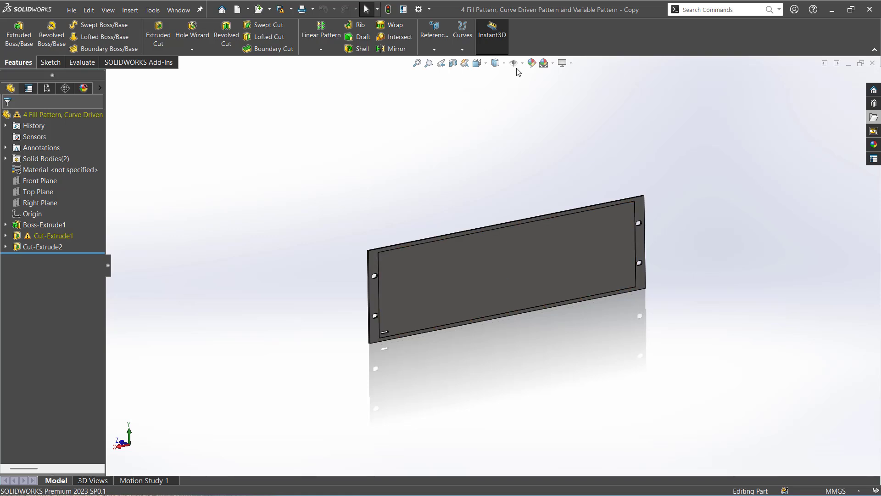
# Change the display scene behind the rack panel to Plain White.
pyautogui.click(560, 64)
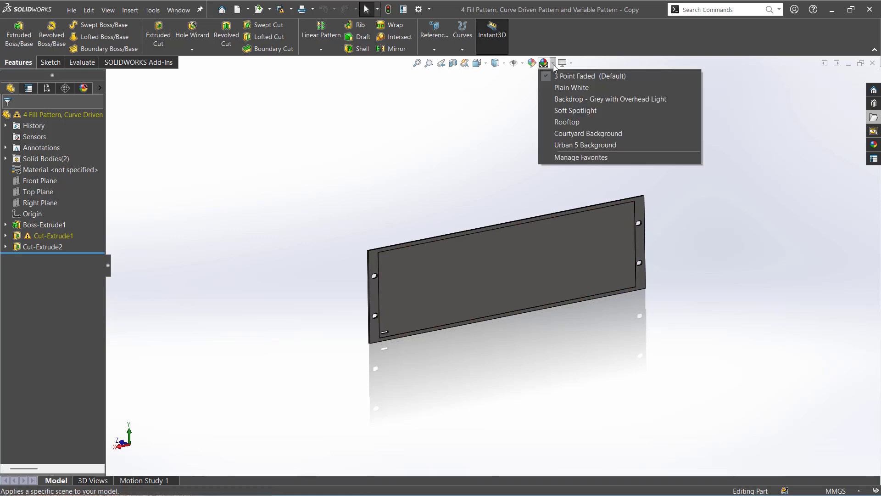
pyautogui.click(555, 88)
pyautogui.moveTo(463, 203); pyautogui.dragTo(468, 455, button='middle')
pyautogui.scroll(-3, 646, 247)
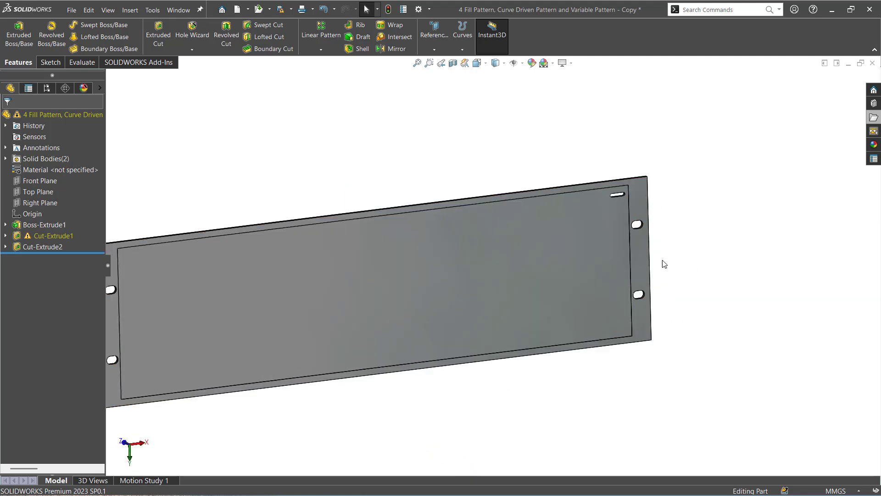
# Delete the Cut-Extrude1 feature from the panel while keeping its absorbed sketch, Sketch8.
pyautogui.click(54, 247)
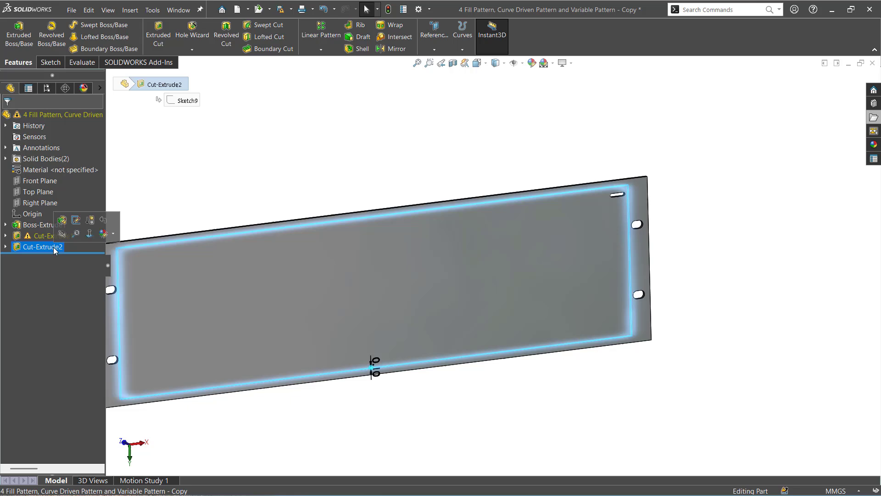
pyautogui.click(31, 237)
pyautogui.click(5, 236)
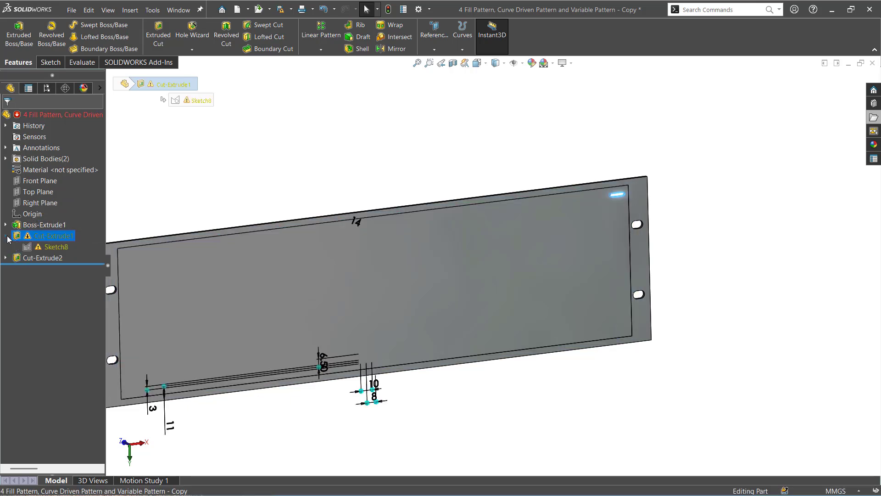
pyautogui.click(36, 249)
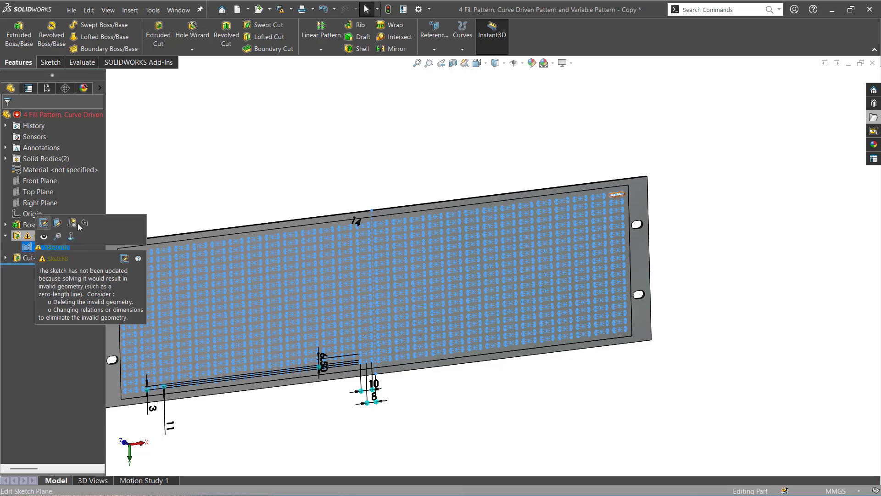
pyautogui.click(188, 225)
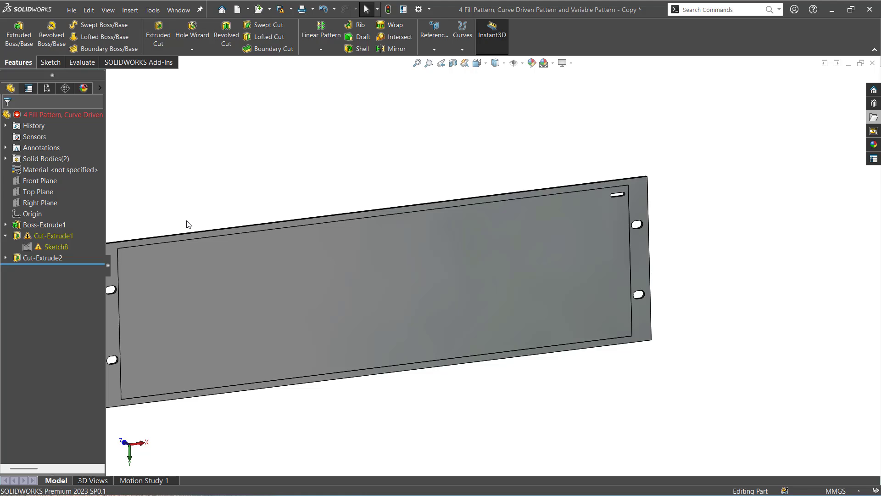
pyautogui.rightClick(66, 235)
pyautogui.click(84, 229)
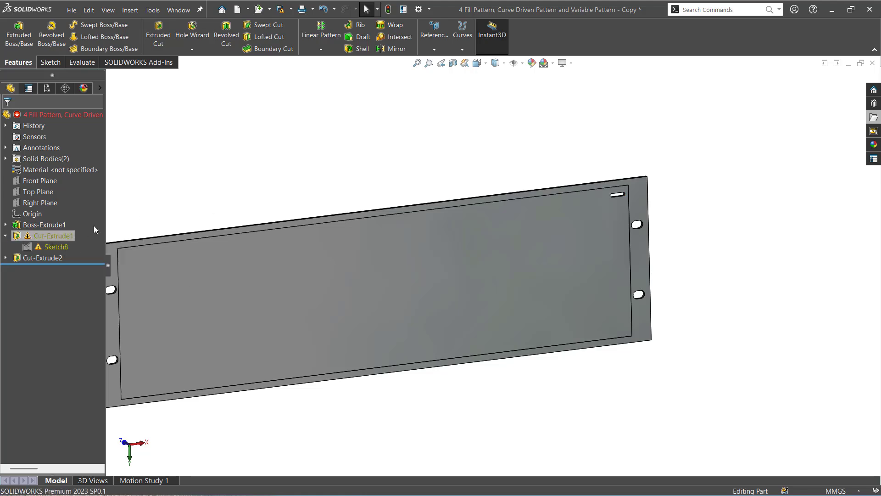
pyautogui.rightClick(54, 235)
pyautogui.click(85, 298)
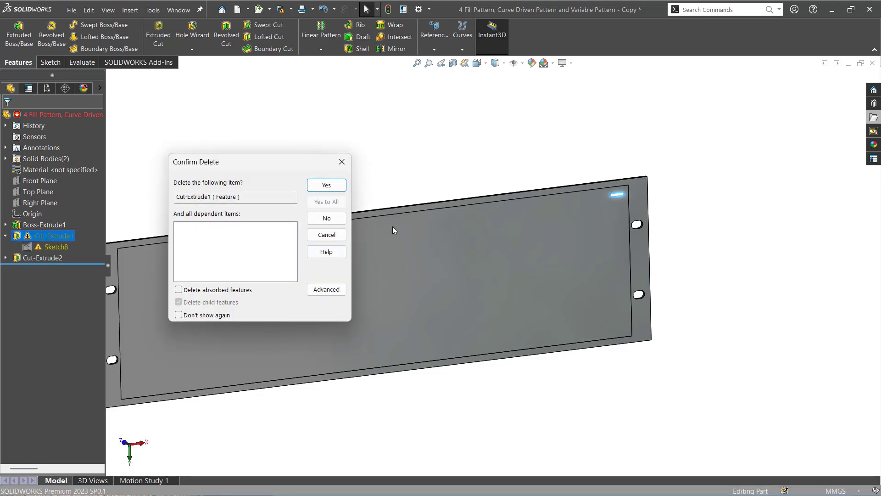
pyautogui.click(330, 184)
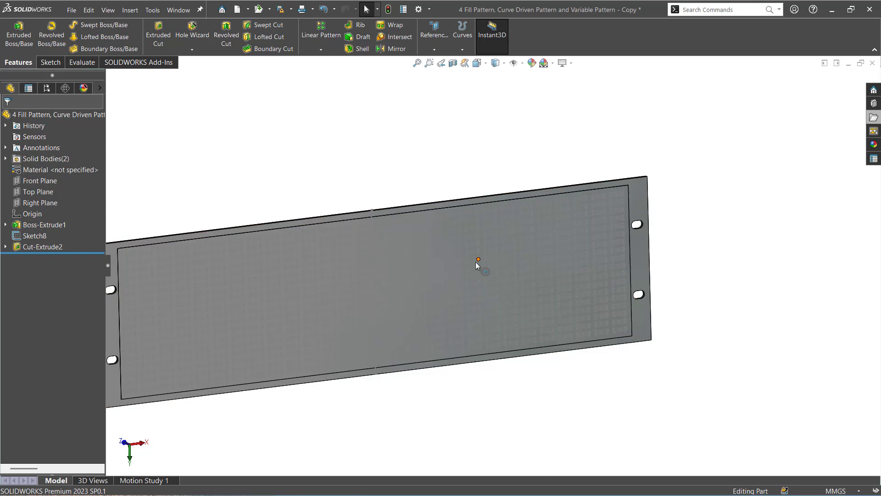
# Open Sketch8 for editing with the display of sketch relations turned off, viewed normal to the panel.
pyautogui.click(45, 235)
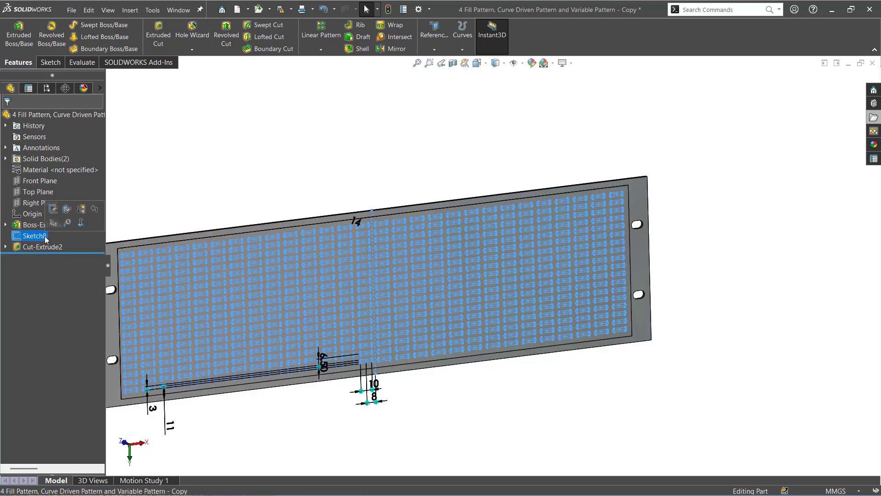
pyautogui.click(54, 209)
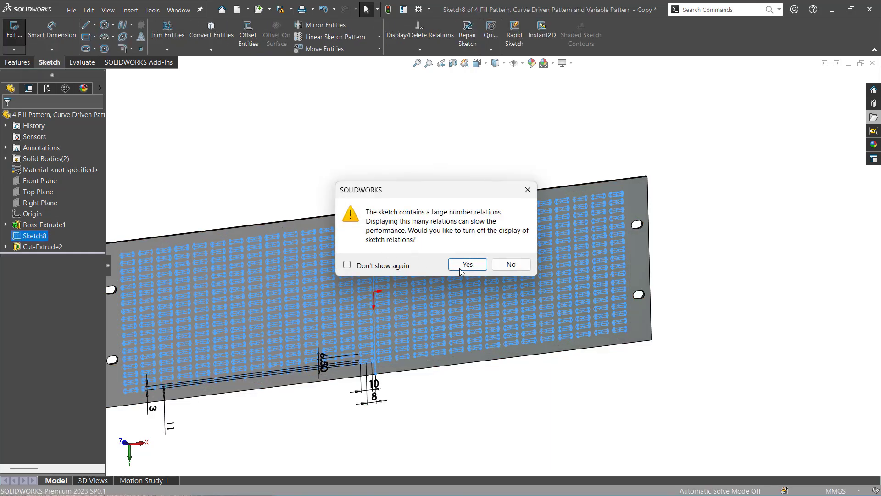
pyautogui.click(460, 271)
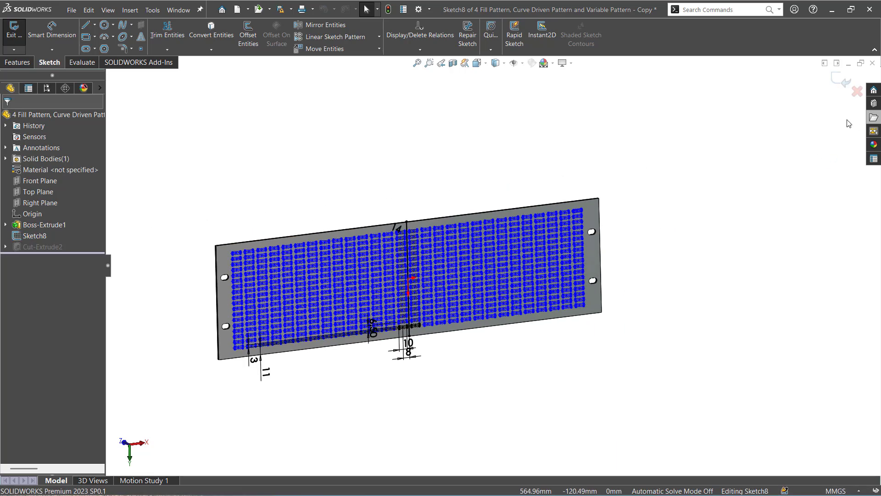
pyautogui.hotkey('ctrl', '8')
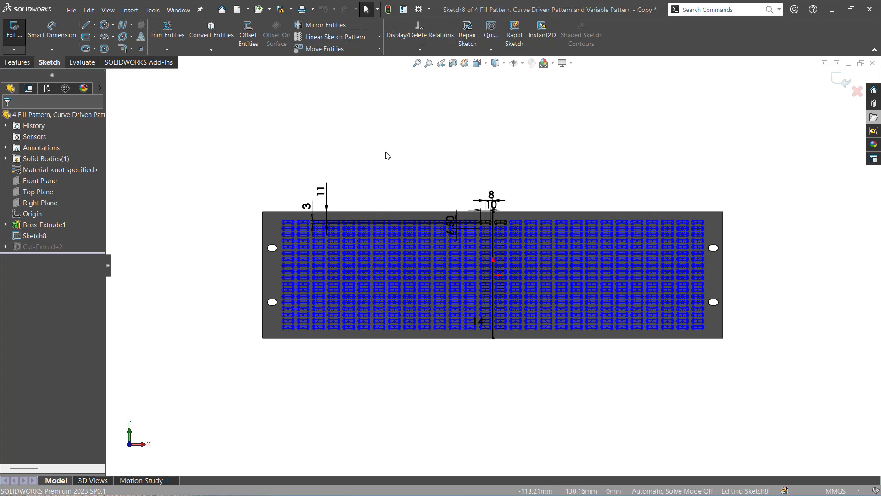
# Delete every slot in Sketch8 except the leftmost column, together with the vertical centerline and the dimensions.
pyautogui.moveTo(391, 187); pyautogui.dragTo(793, 458)
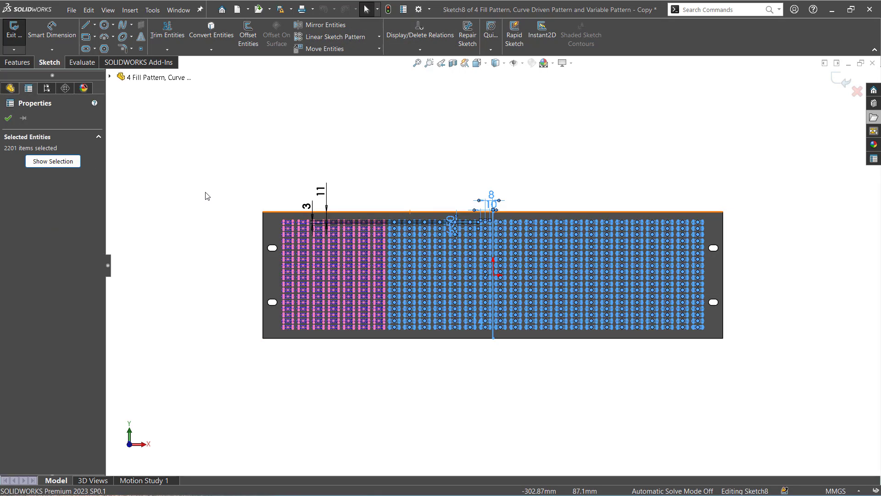
pyautogui.moveTo(309, 191); pyautogui.dragTo(450, 394)
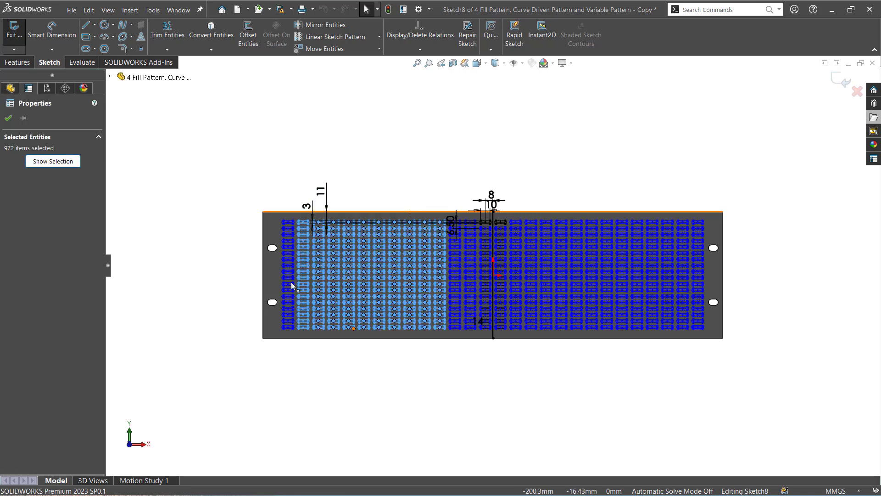
pyautogui.scroll(-5, 271, 281)
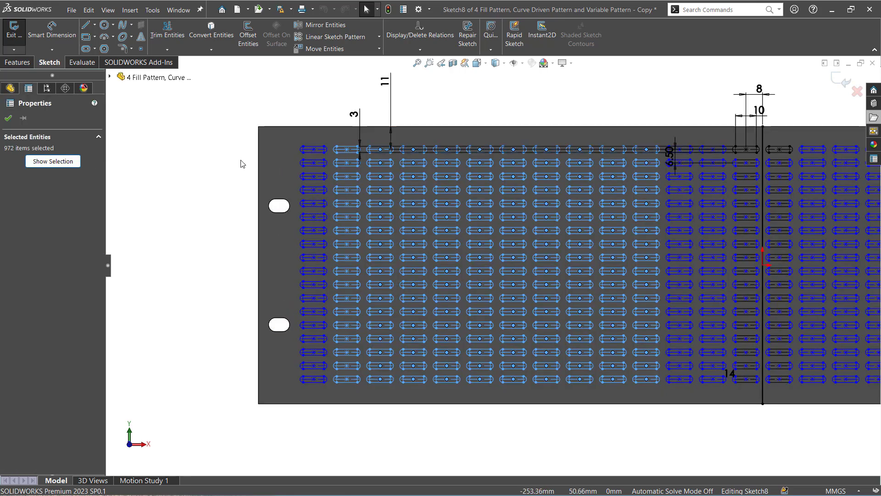
pyautogui.press('z')
pyautogui.moveTo(419, 167); pyautogui.dragTo(874, 456)
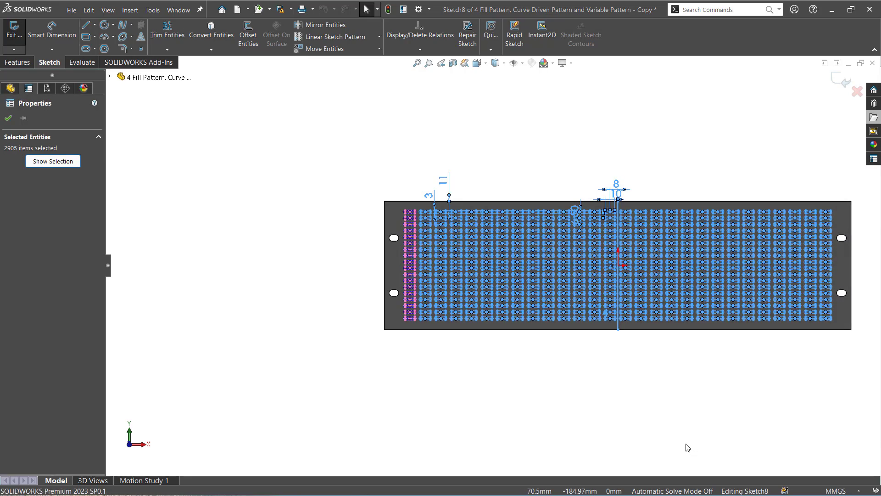
pyautogui.press('Delete')
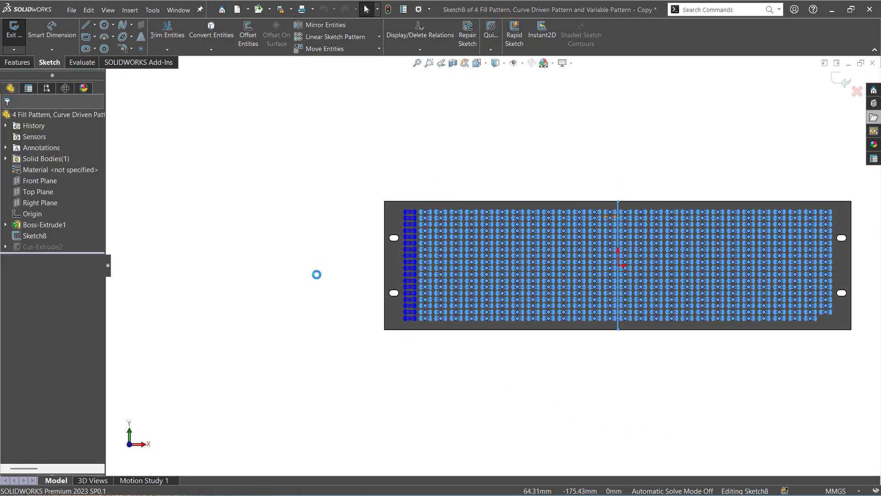
# Delete the remaining slots in the leftmost column except the topmost one.
pyautogui.click(434, 265)
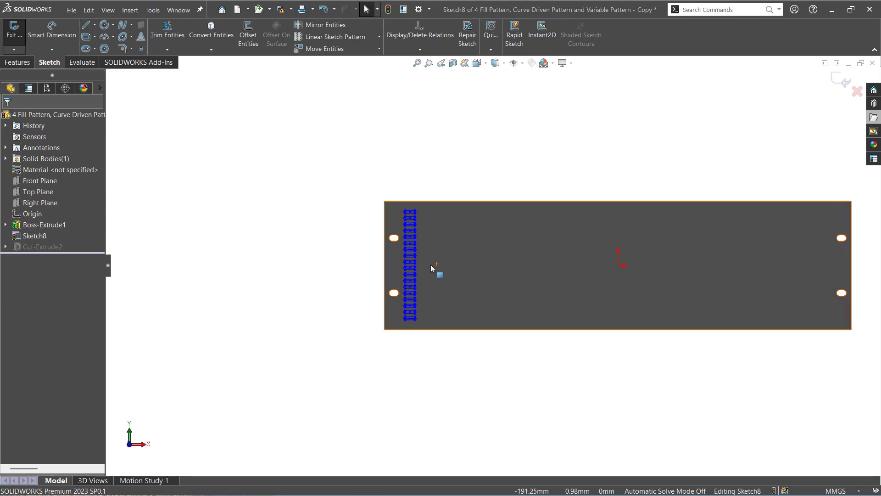
pyautogui.moveTo(399, 245); pyautogui.dragTo(480, 422)
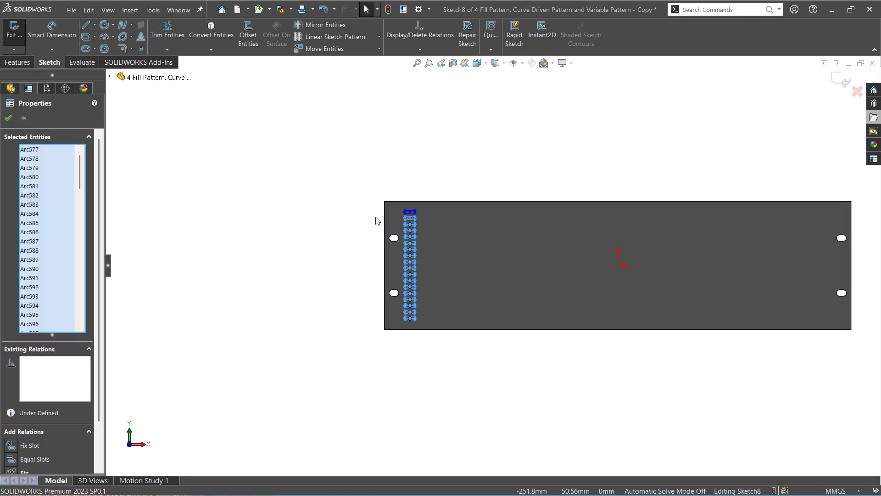
pyautogui.press('Delete')
pyautogui.scroll(-10, 420, 223)
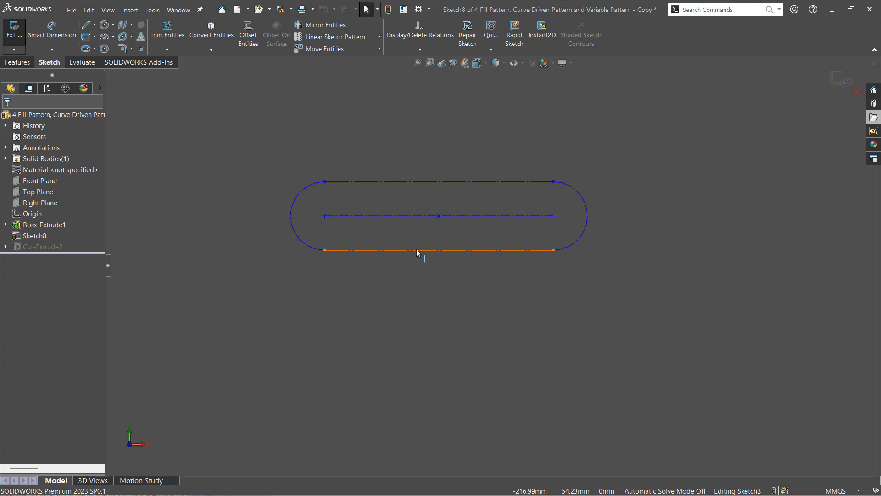
# Convert the remaining slot in Sketch8 from construction to normal geometry and exit the sketch, continuing despite the rebuild warning.
pyautogui.click(418, 249)
pyautogui.keyDown('ctrl'); pyautogui.click(571, 244); pyautogui.keyUp('ctrl')
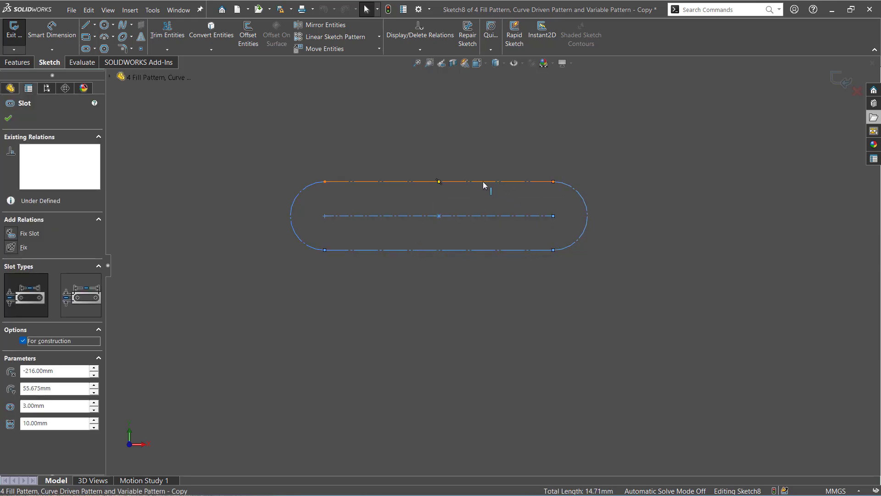
pyautogui.click(516, 171)
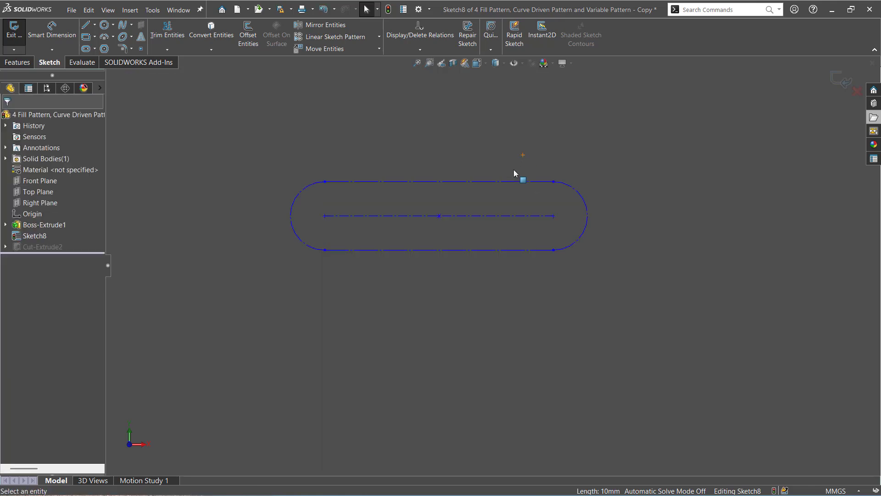
pyautogui.click(479, 182)
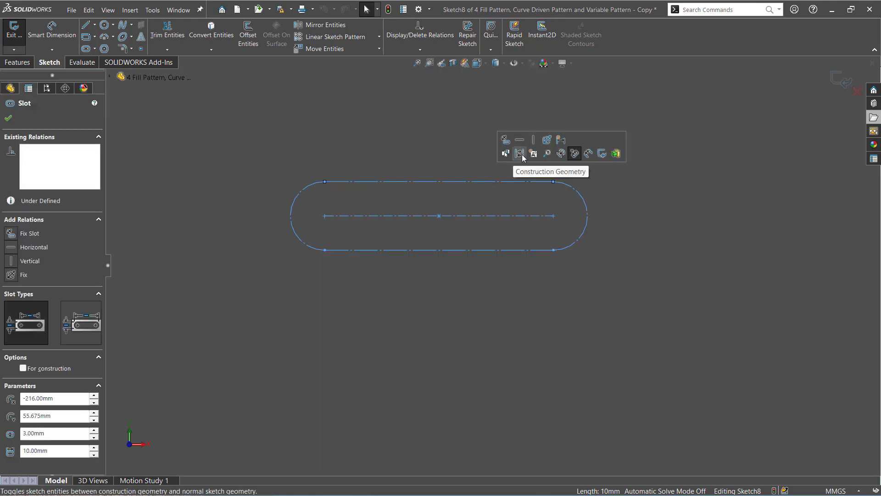
pyautogui.click(522, 154)
pyautogui.click(492, 182)
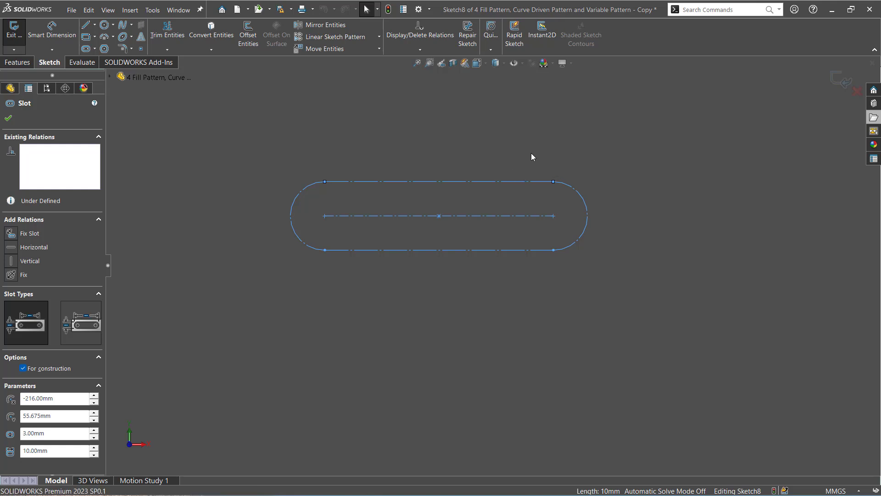
pyautogui.click(532, 157)
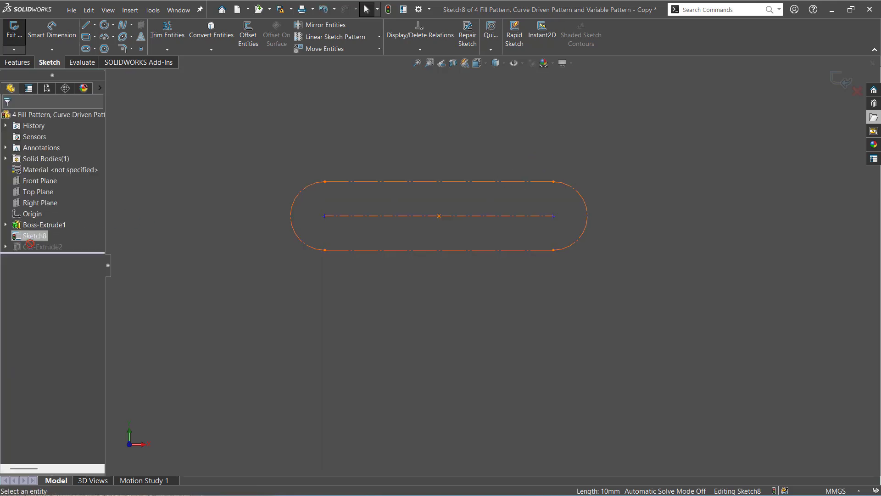
pyautogui.moveTo(27, 238); pyautogui.dragTo(40, 247)
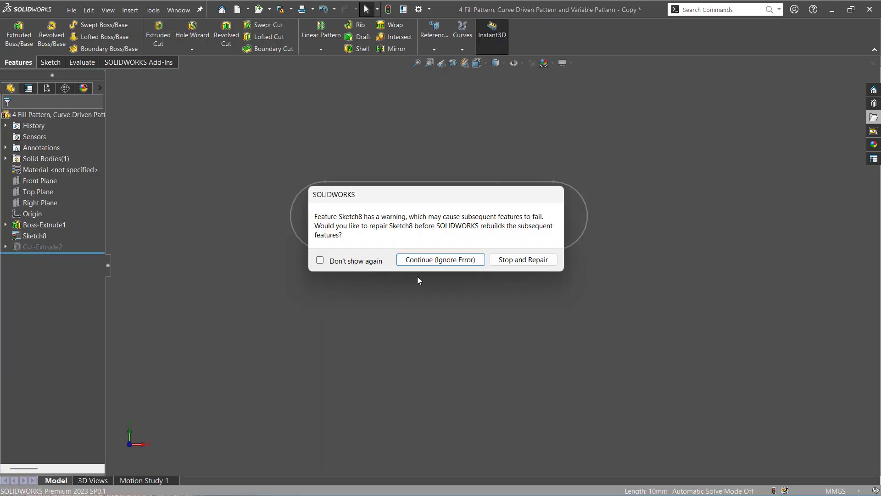
pyautogui.click(443, 259)
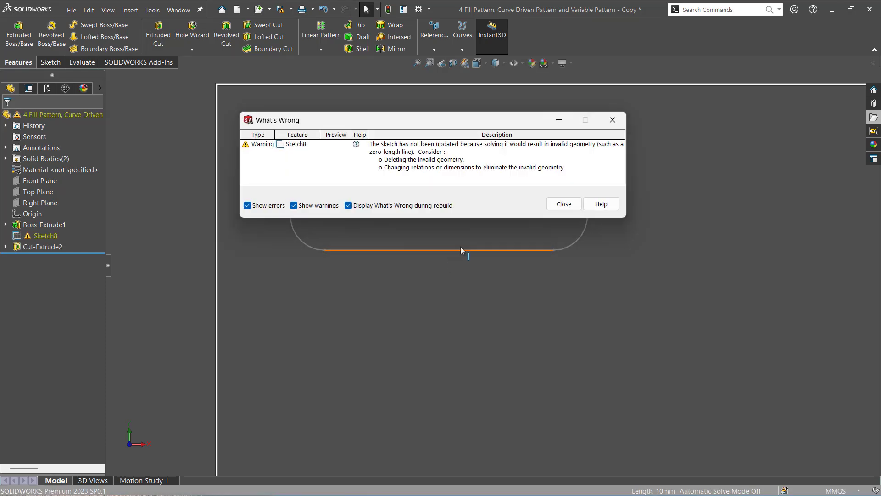
pyautogui.click(564, 204)
# Reopen Sketch8 for editing and dimension the slot's length between its arc centers, accepting the current value.
pyautogui.moveTo(293, 328); pyautogui.dragTo(376, 295, button='middle')
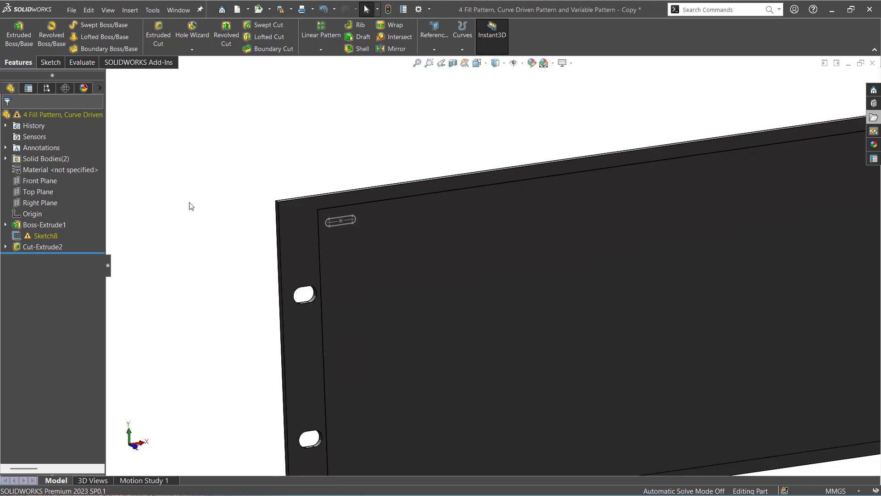
pyautogui.scroll(-2, 357, 228)
pyautogui.click(357, 218)
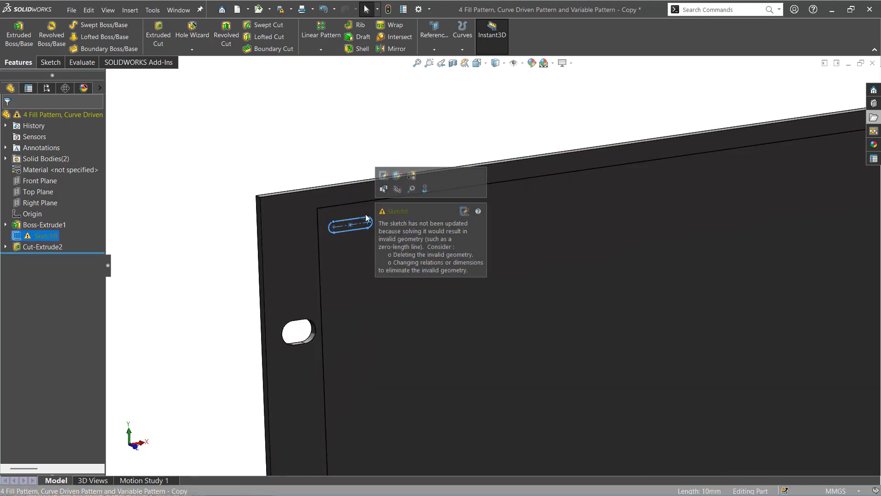
pyautogui.click(237, 226)
pyautogui.doubleClick(344, 224)
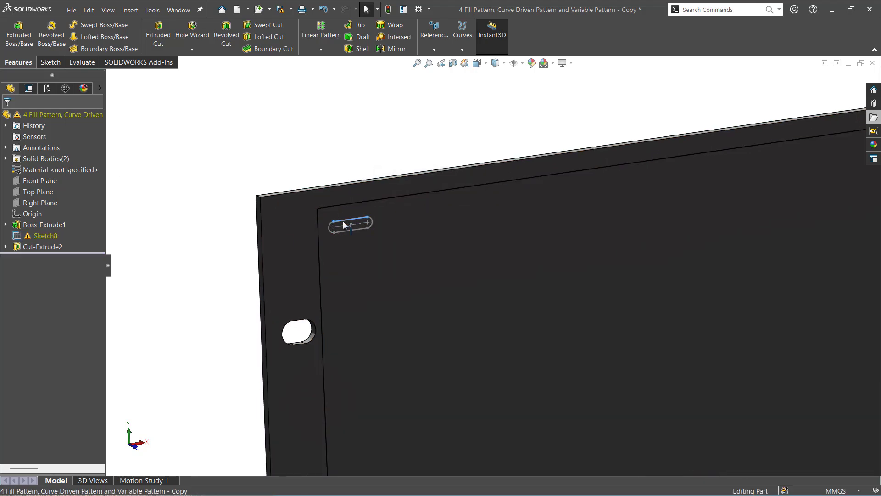
pyautogui.scroll(-4, 345, 228)
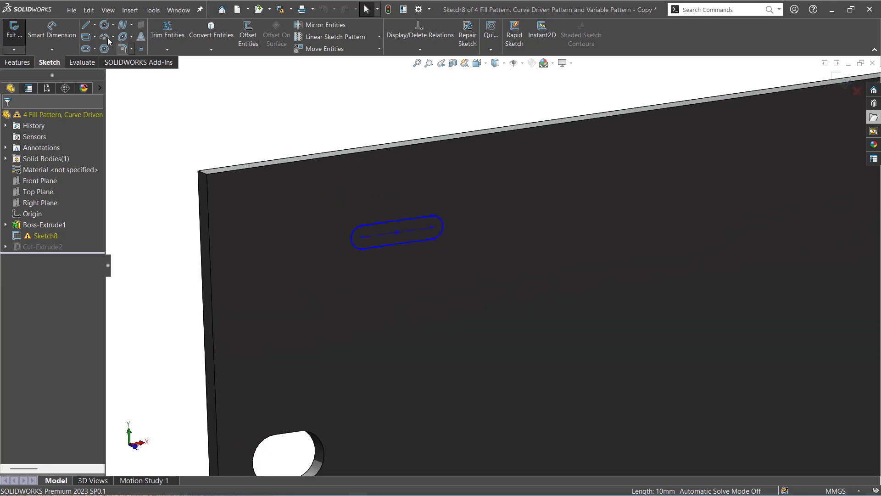
pyautogui.click(52, 28)
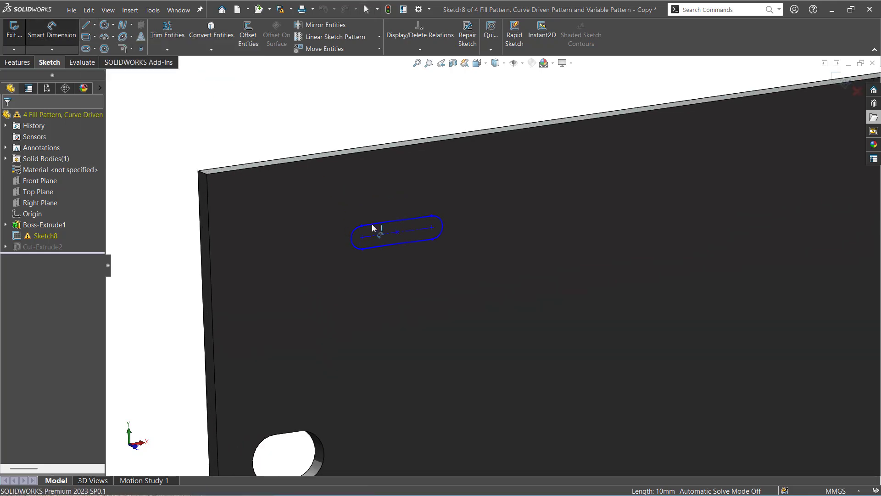
pyautogui.click(379, 233)
pyautogui.click(383, 195)
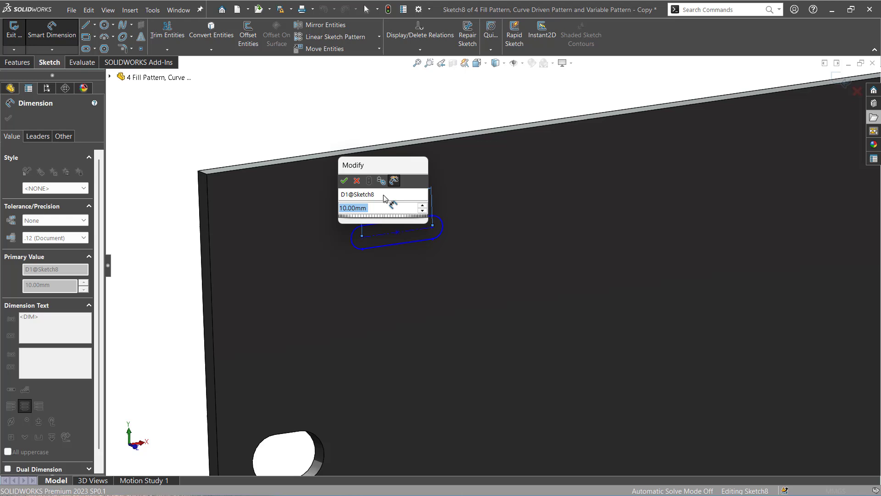
pyautogui.click(346, 181)
# Dimension the slot's width between its two straight sides, accepting the current value, and exit Sketch8.
pyautogui.click(415, 219)
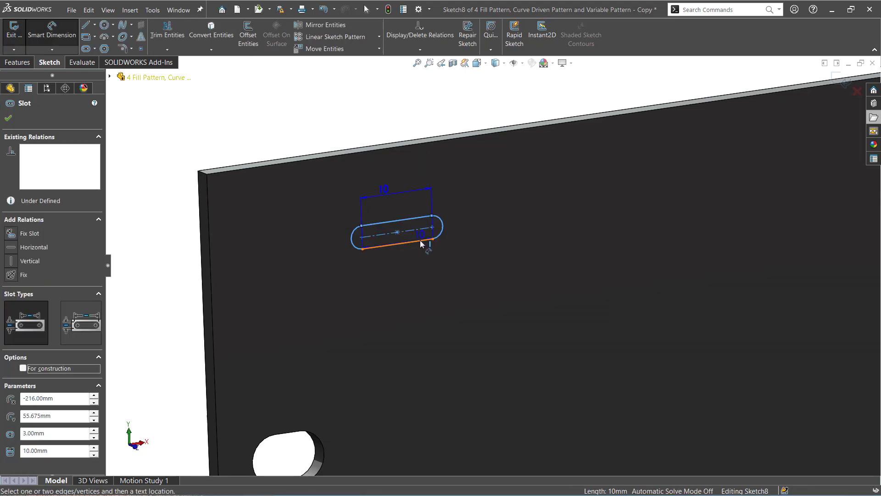
pyautogui.click(420, 241)
pyautogui.click(486, 221)
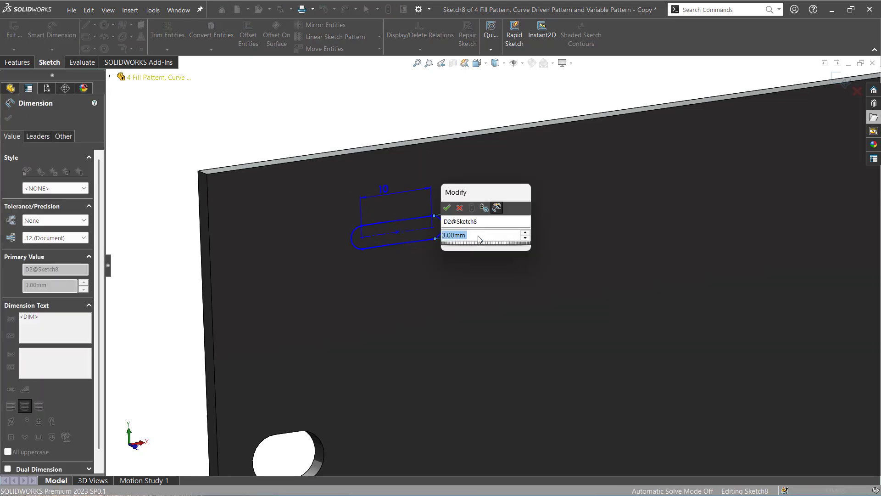
pyautogui.click(447, 208)
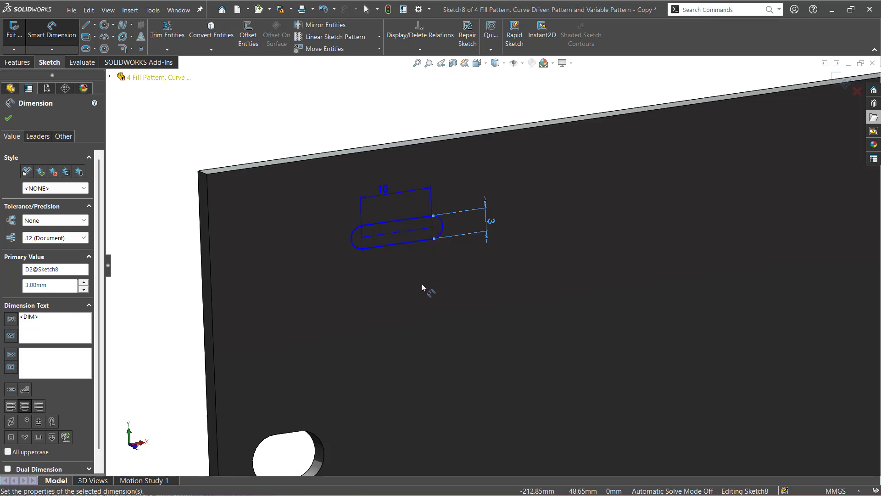
pyautogui.click(12, 118)
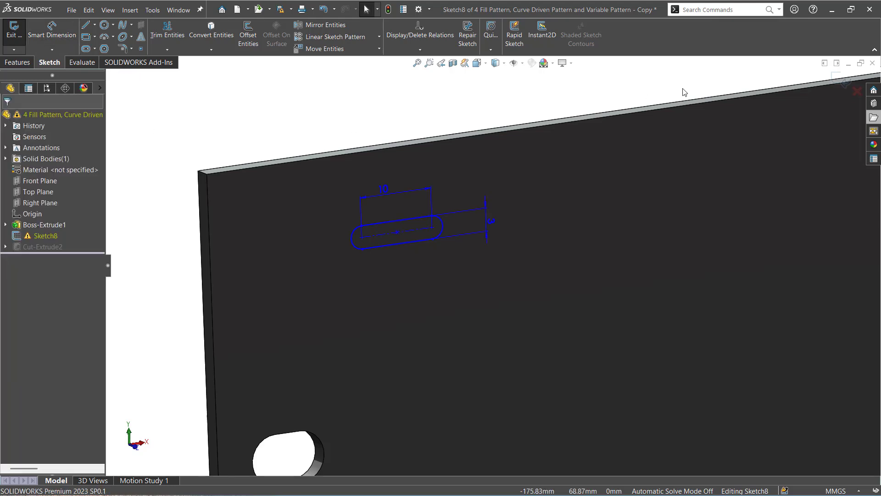
pyautogui.click(845, 80)
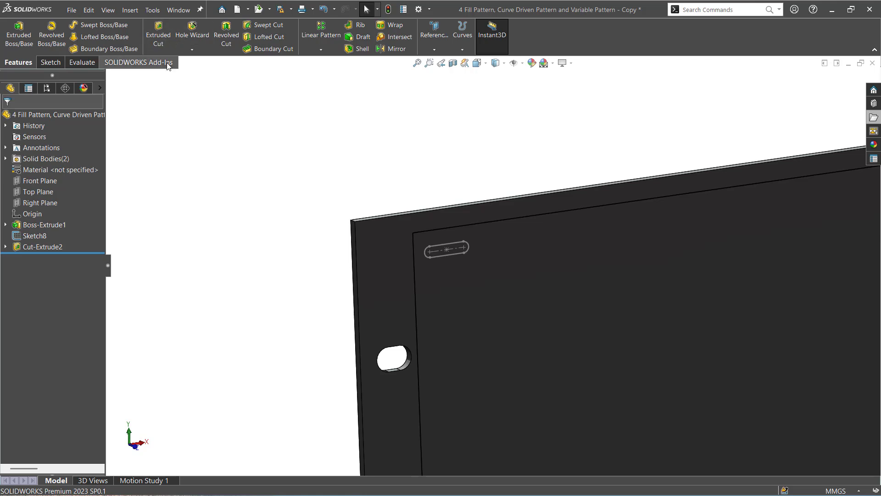
# Try pulling the slot sketch outward in one direction with Instant3D and converting the extrusion to a cut, and undo it.
pyautogui.click(455, 245)
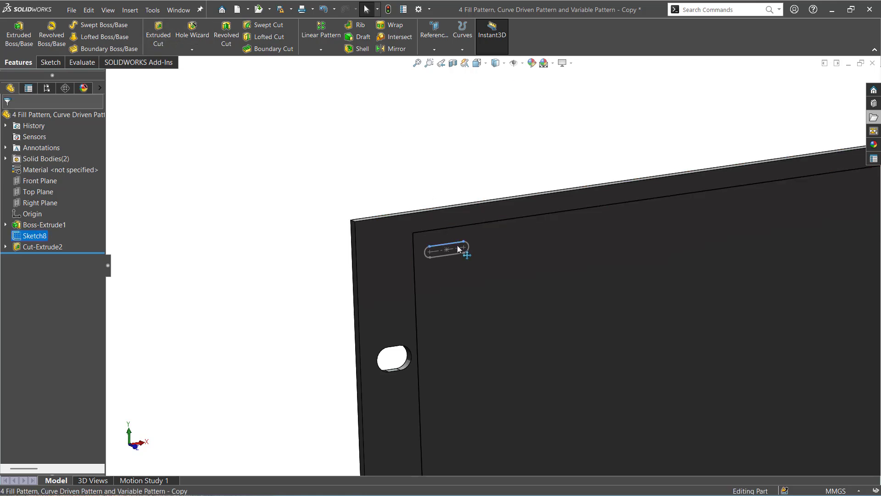
pyautogui.moveTo(467, 249)
pyautogui.mouseDown()
pyautogui.moveTo(507, 270)
pyautogui.moveTo(522, 289)
pyautogui.moveTo(468, 257)
pyautogui.moveTo(514, 271)
pyautogui.mouseUp()
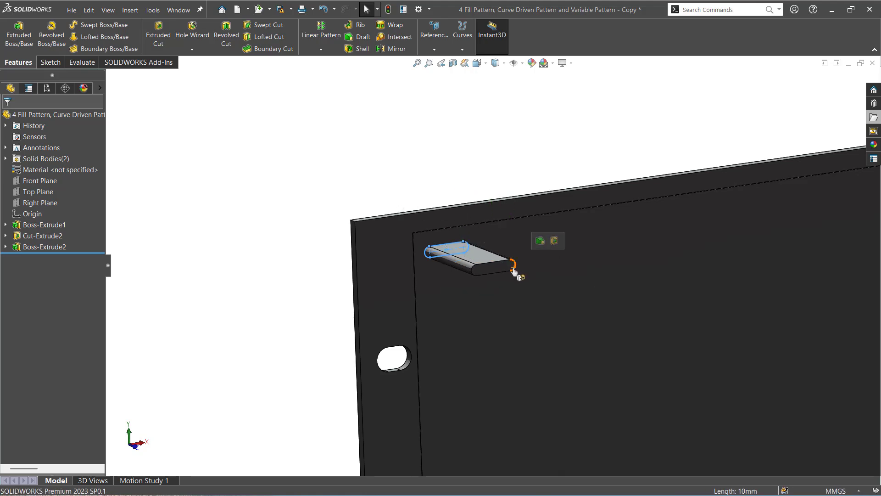
pyautogui.click(554, 241)
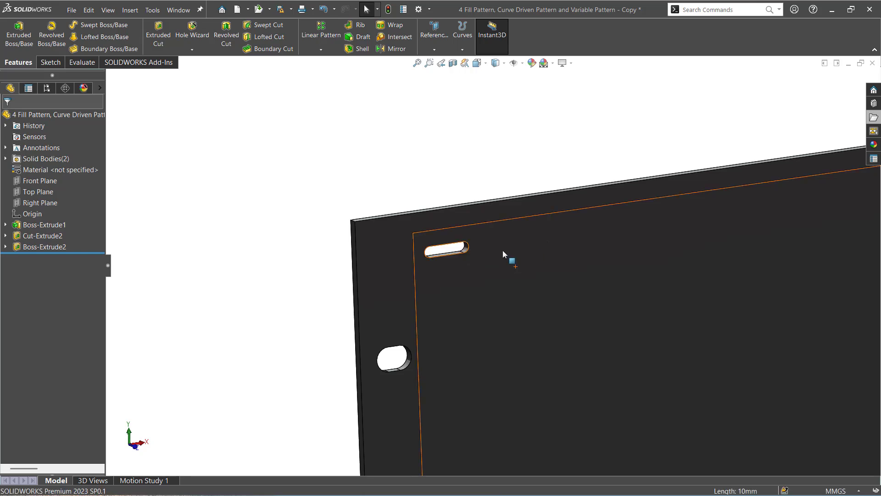
pyautogui.moveTo(502, 250); pyautogui.dragTo(522, 275, button='middle')
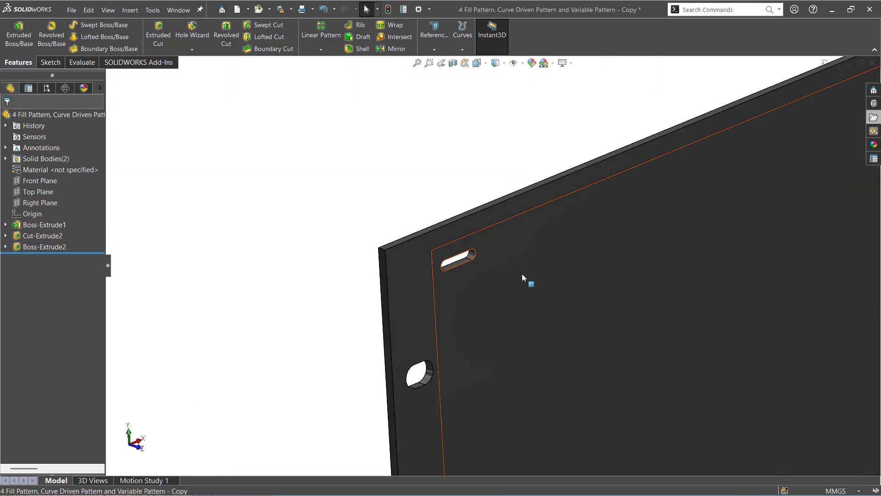
pyautogui.hotkey('ctrl', 'z')
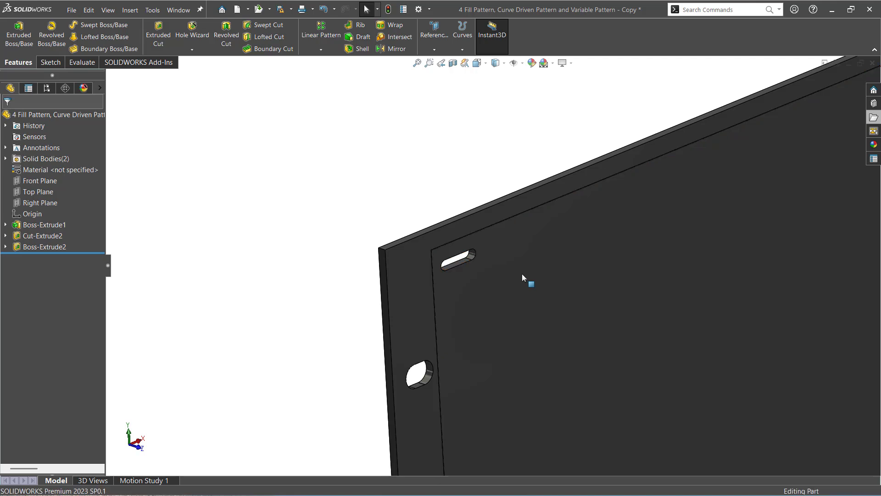
# Try extruding the slot sketch symmetrically to both sides of the panel with Instant3D as a cut, and undo it.
pyautogui.moveTo(368, 217)
pyautogui.mouseDown(button='middle')
pyautogui.moveTo(416, 258)
pyautogui.moveTo(404, 188)
pyautogui.moveTo(449, 243)
pyautogui.mouseUp(button='middle')
pyautogui.click(443, 236)
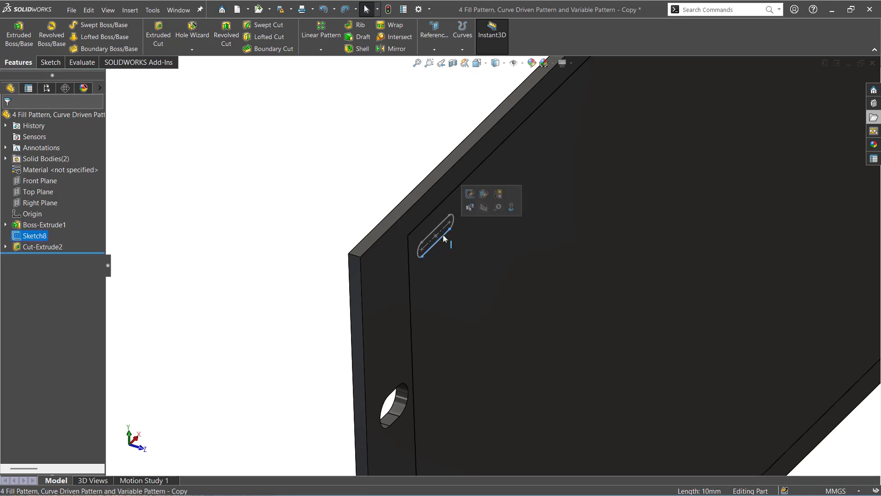
pyautogui.moveTo(469, 243)
pyautogui.mouseDown()
pyautogui.moveTo(676, 323)
pyautogui.moveTo(616, 319)
pyautogui.moveTo(684, 338)
pyautogui.moveTo(620, 330)
pyautogui.mouseUp()
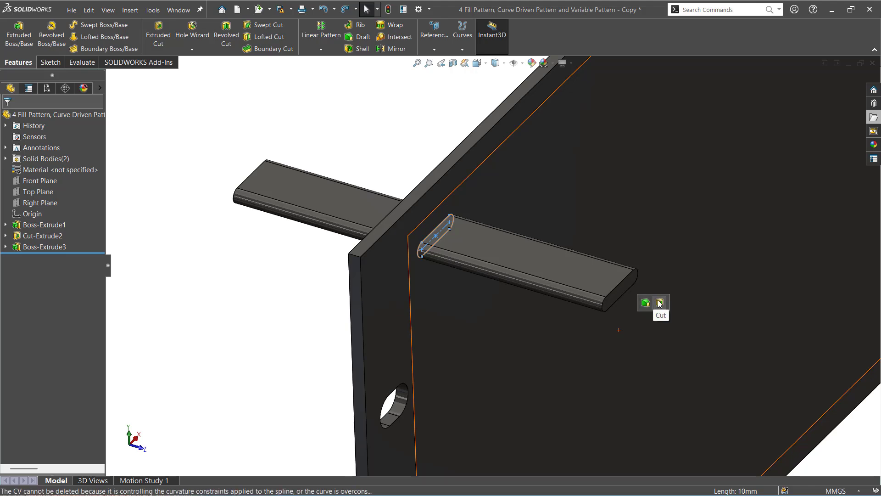
pyautogui.click(660, 303)
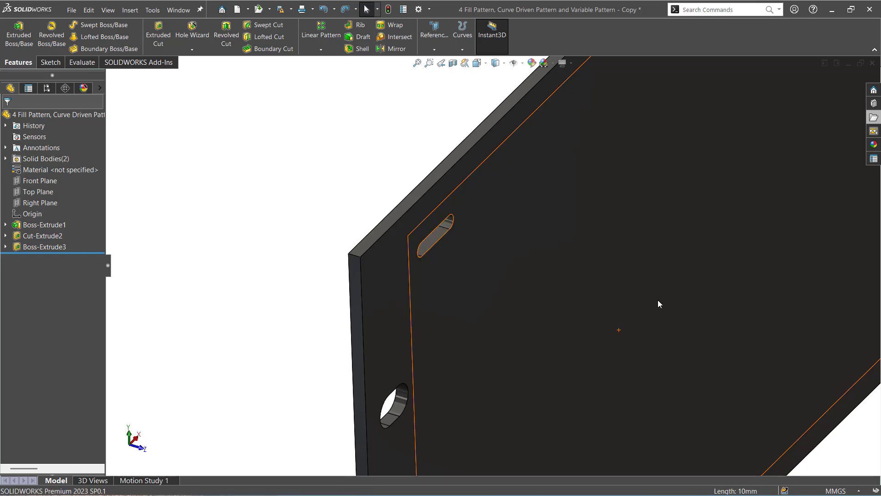
pyautogui.moveTo(299, 311)
pyautogui.mouseDown(button='middle')
pyautogui.moveTo(240, 246)
pyautogui.moveTo(277, 299)
pyautogui.moveTo(238, 305)
pyautogui.moveTo(251, 311)
pyautogui.mouseUp(button='middle')
pyautogui.scroll(-6, 481, 274)
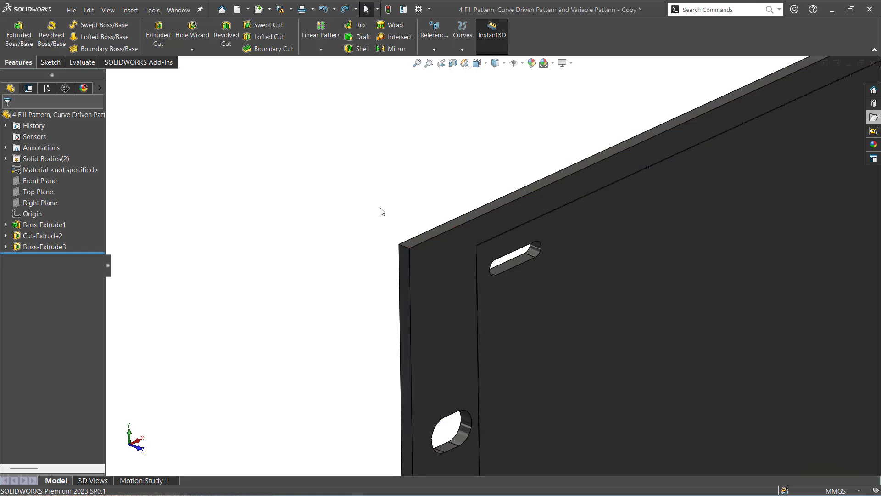
pyautogui.hotkey('ctrl', 'z')
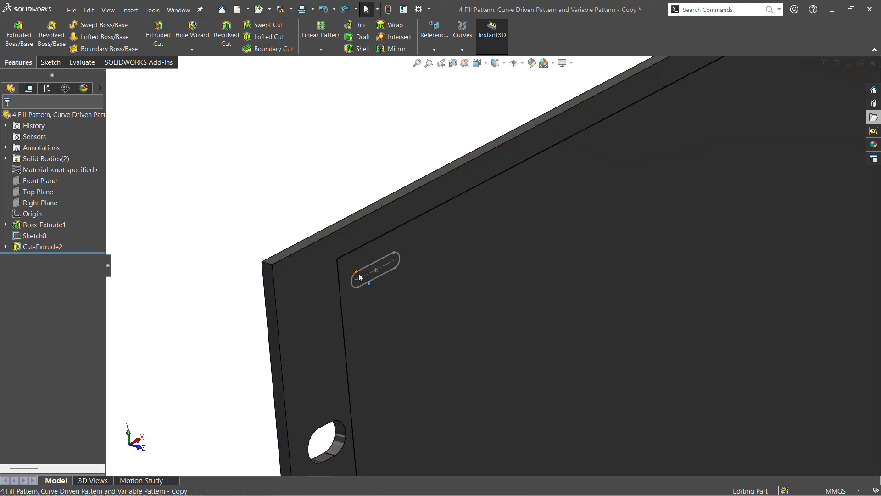
# Cut the slot through the panel by extruding Sketch8 symmetrically about 105 mm in total with Instant3D and converting the extrusion to a cut.
pyautogui.scroll(3, 270, 221)
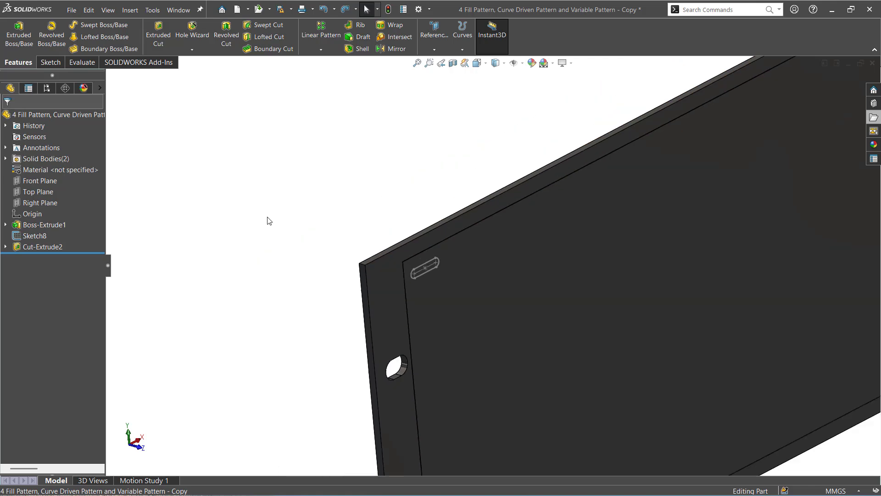
pyautogui.moveTo(450, 189); pyautogui.dragTo(466, 203, button='middle')
pyautogui.scroll(-2, 450, 277)
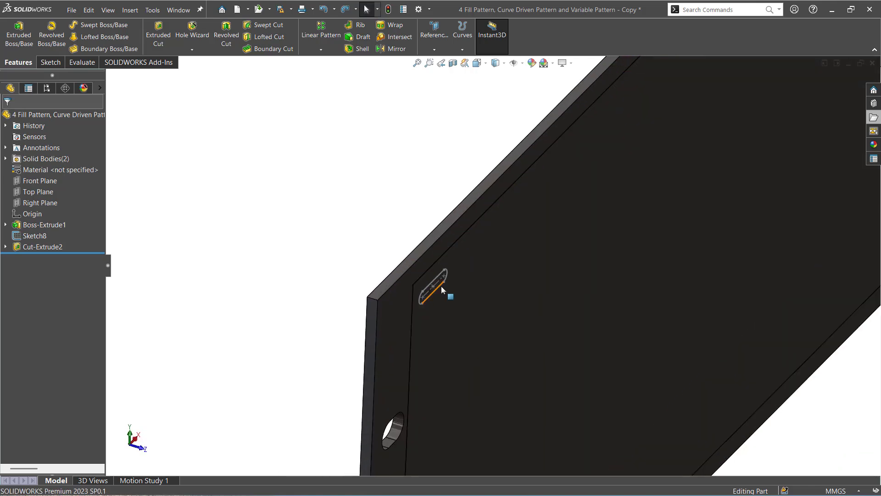
pyautogui.click(441, 286)
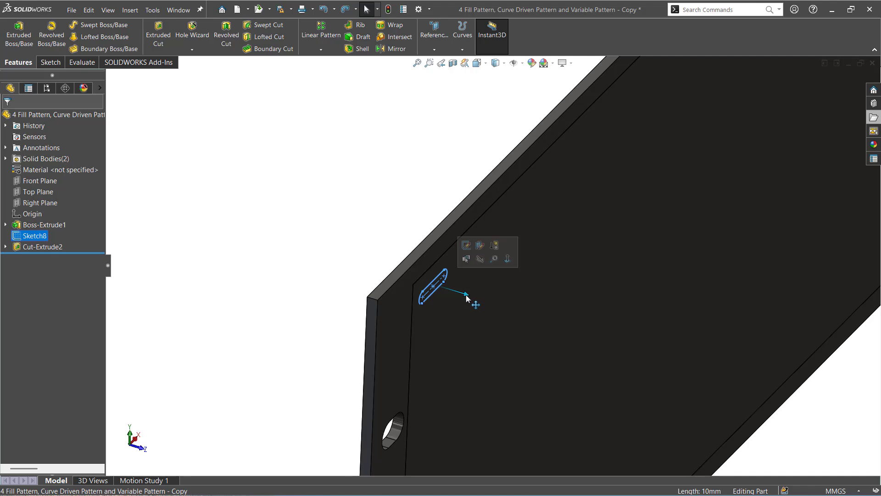
pyautogui.moveTo(466, 296)
pyautogui.mouseDown()
pyautogui.moveTo(503, 302)
pyautogui.moveTo(624, 375)
pyautogui.mouseUp()
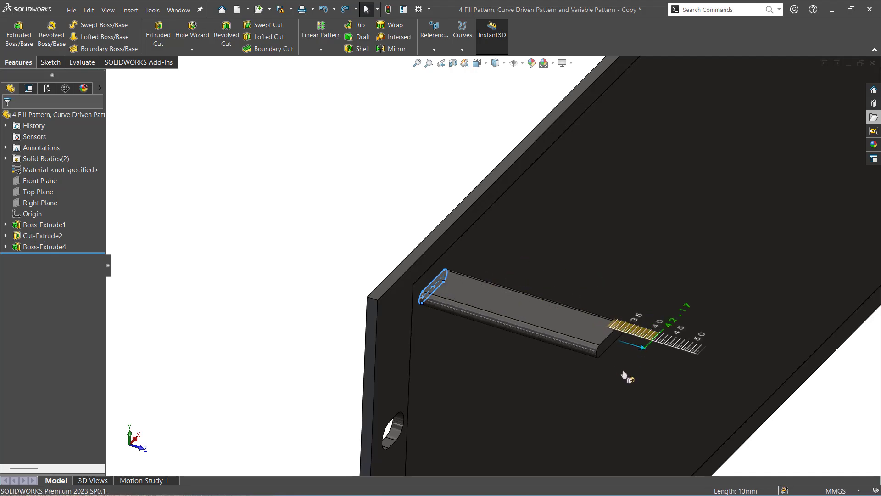
pyautogui.moveTo(623, 371); pyautogui.dragTo(663, 389)
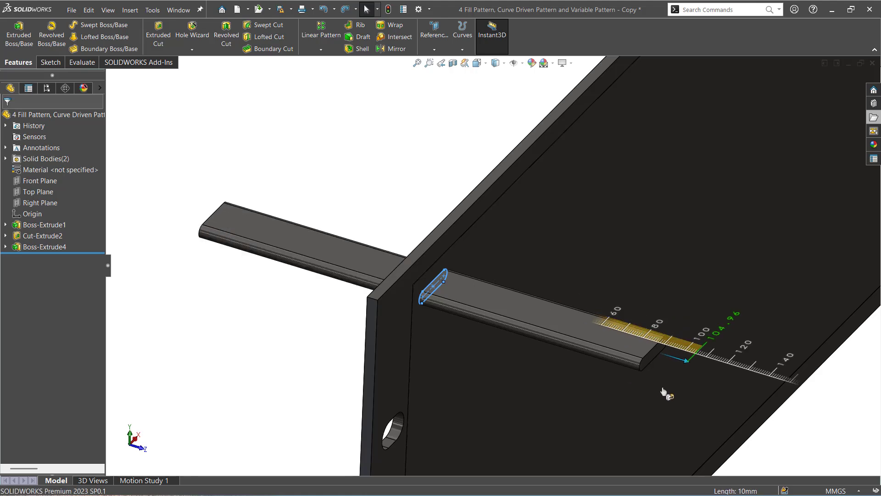
pyautogui.moveTo(662, 389); pyautogui.dragTo(666, 390)
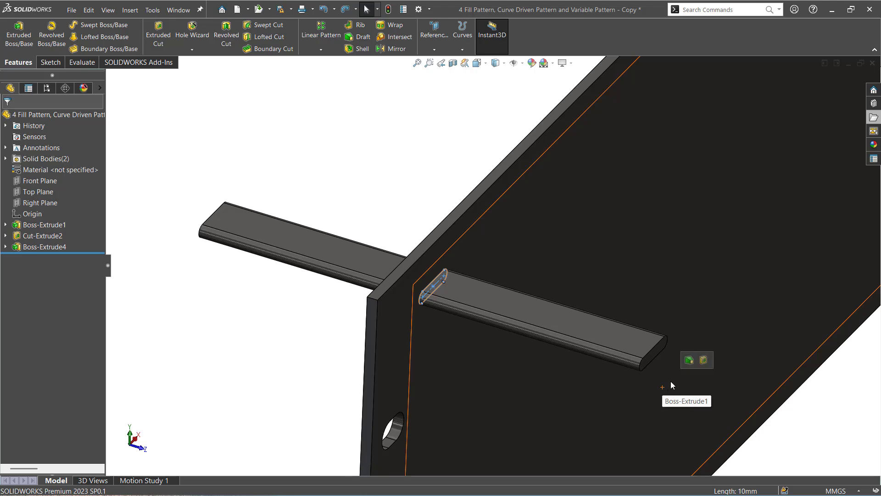
pyautogui.click(702, 366)
pyautogui.moveTo(209, 299); pyautogui.dragTo(319, 244, button='middle')
pyautogui.scroll(-3, 498, 281)
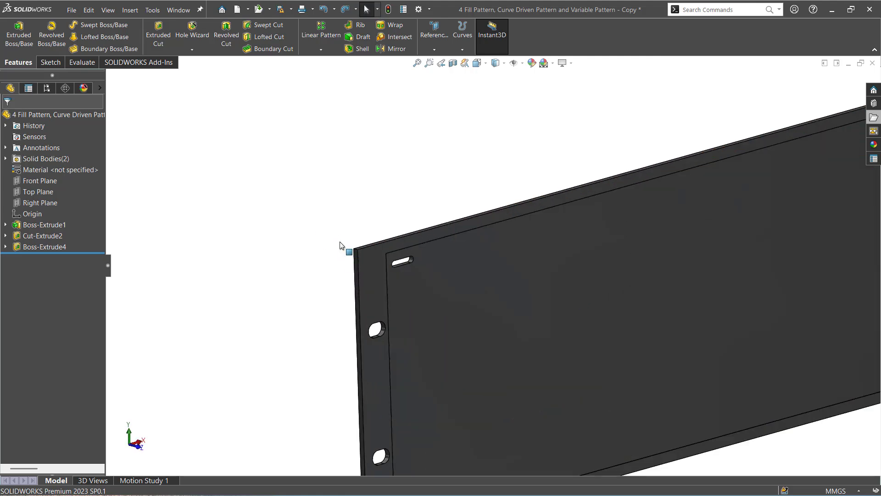
# Try a Fill Pattern of the slot cut, bounded by the panel's large inner front face.
pyautogui.scroll(2, 497, 263)
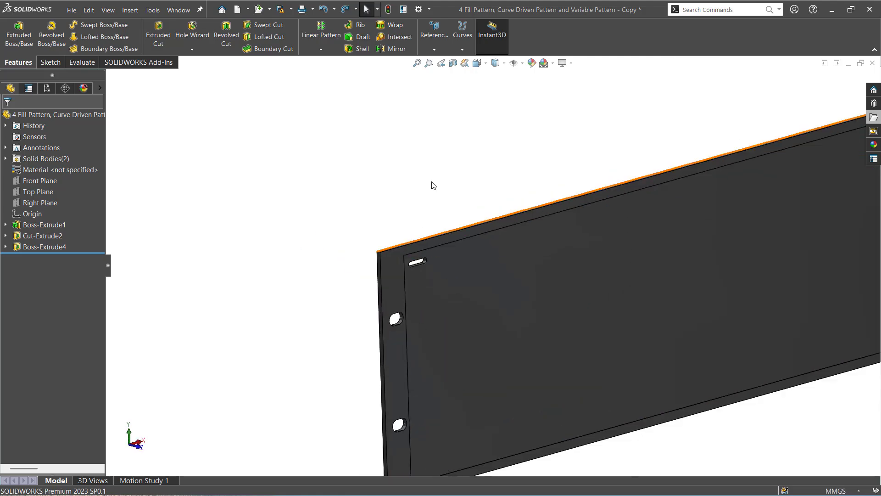
pyautogui.click(321, 49)
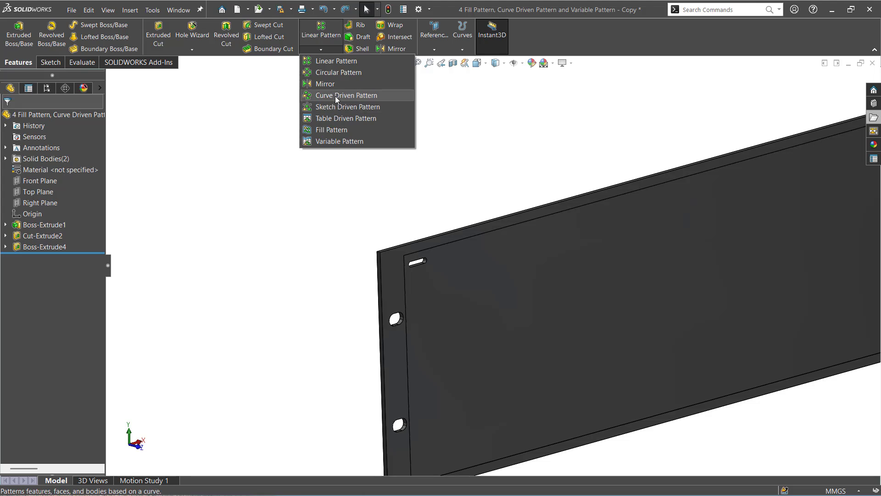
pyautogui.click(319, 129)
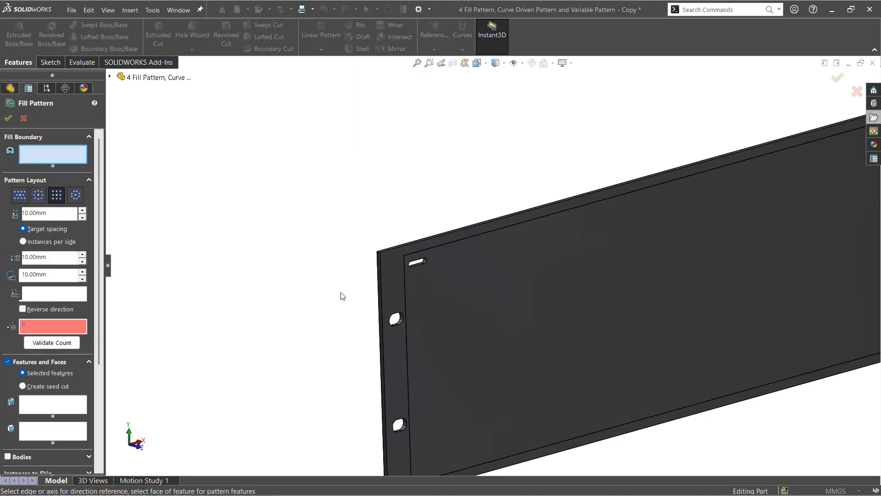
pyautogui.click(456, 297)
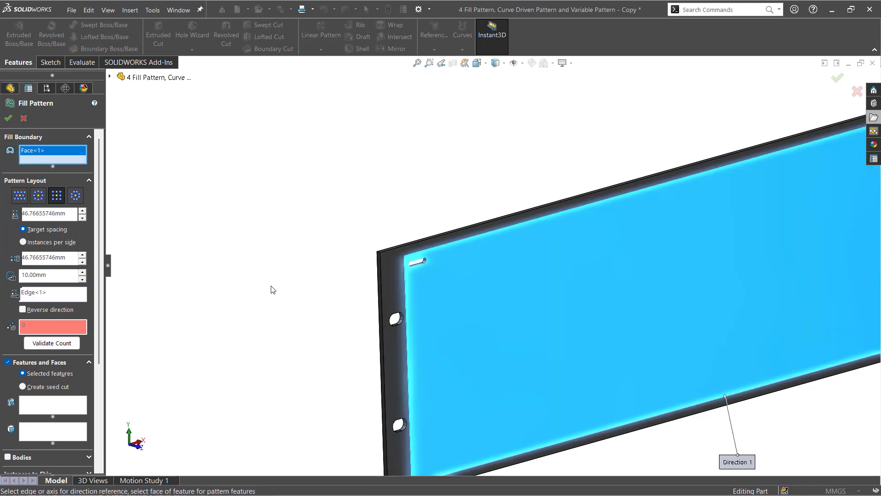
pyautogui.click(34, 413)
pyautogui.scroll(-5, 462, 252)
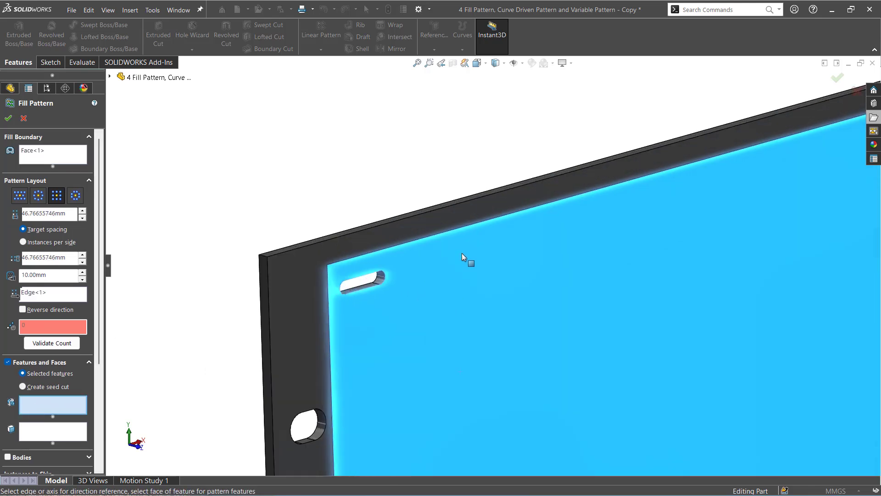
pyautogui.click(416, 327)
pyautogui.scroll(5, 413, 322)
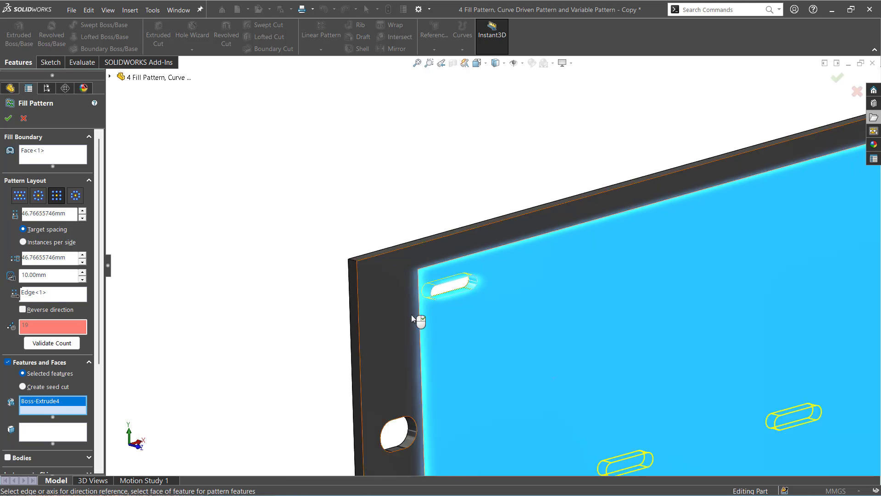
pyautogui.scroll(4, 412, 317)
pyautogui.scroll(-1, 658, 308)
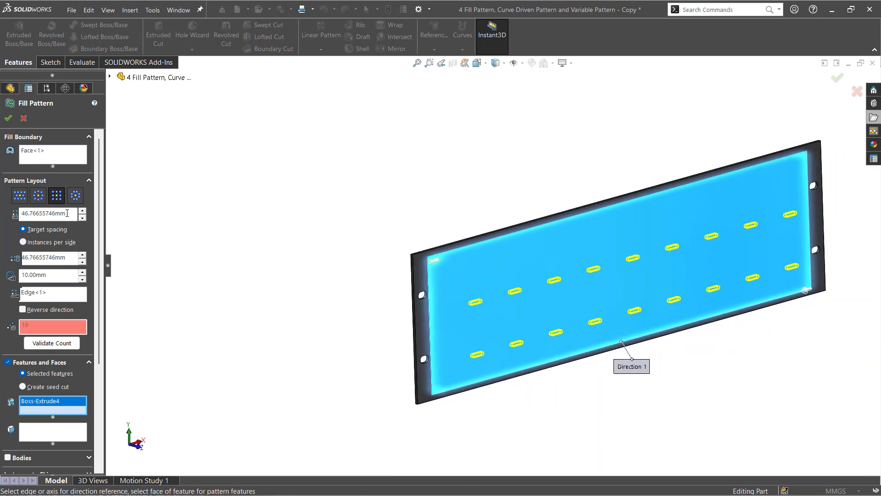
# Set the fill pattern's instance and row spacing to 20 mm each, and try the circular and polygon layouts.
pyautogui.moveTo(68, 214); pyautogui.dragTo(1, 210)
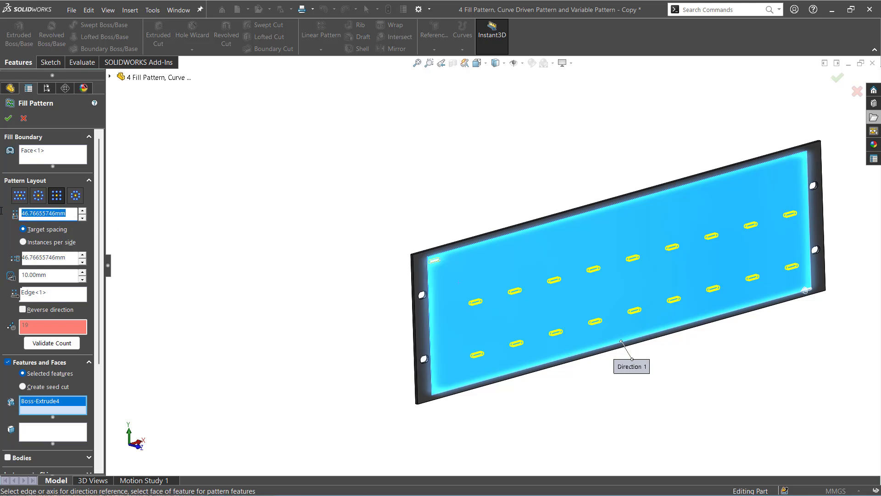
pyautogui.write('20')
pyautogui.press('Return')
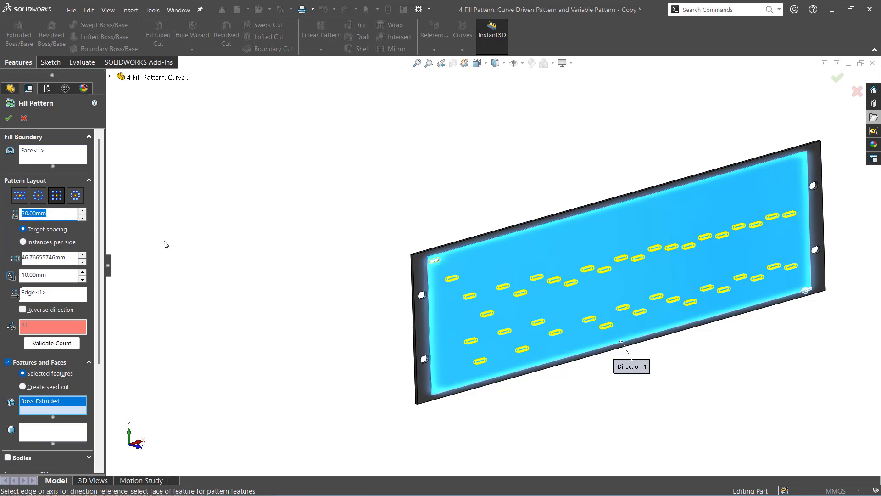
pyautogui.moveTo(70, 252); pyautogui.dragTo(7, 266)
pyautogui.write('20')
pyautogui.press('Return')
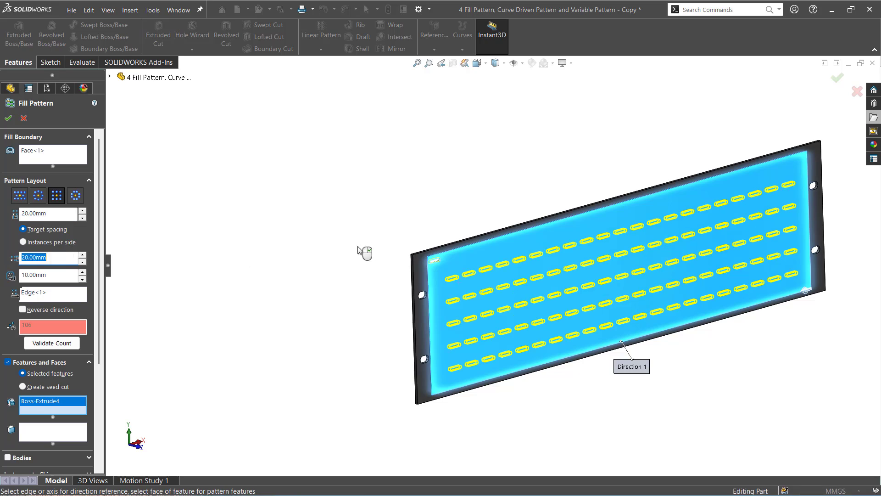
pyautogui.click(38, 196)
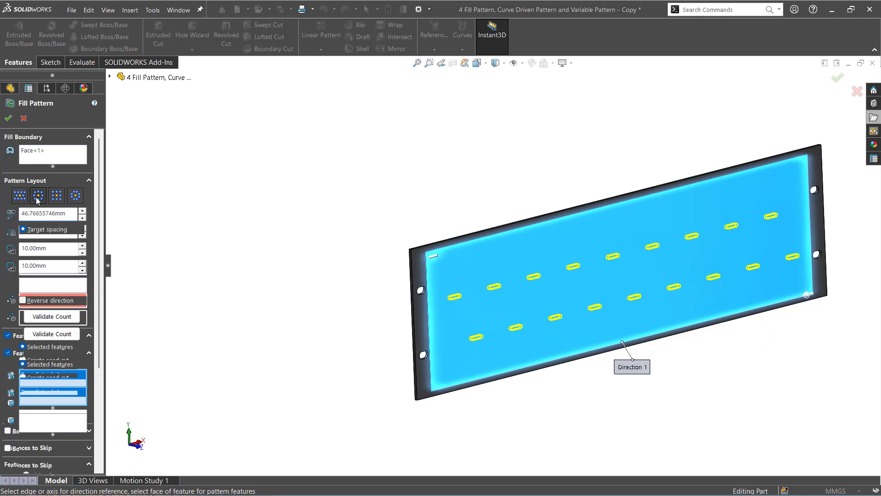
pyautogui.click(75, 197)
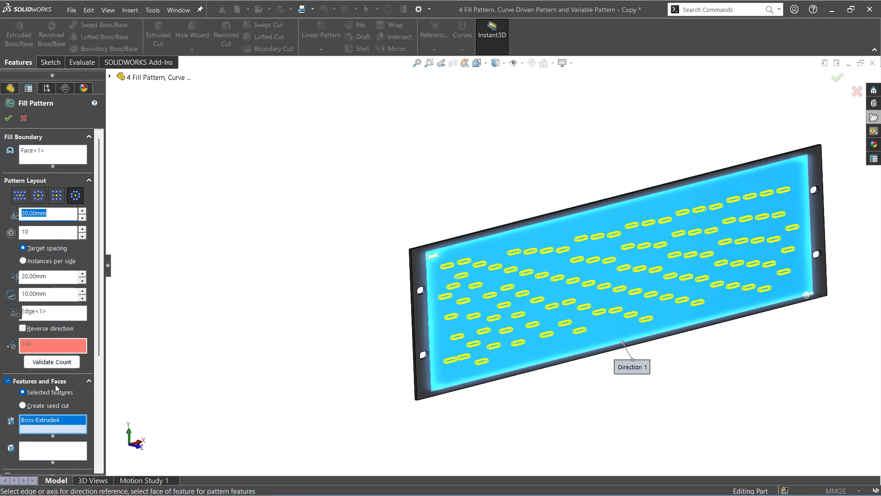
# Replace the selected slot feature with a created seed cut and try its circle, square, diamond and polygon shapes.
pyautogui.scroll(-3, 57, 388)
pyautogui.scroll(3, 57, 388)
pyautogui.scroll(-3, 46, 358)
pyautogui.rightClick(34, 328)
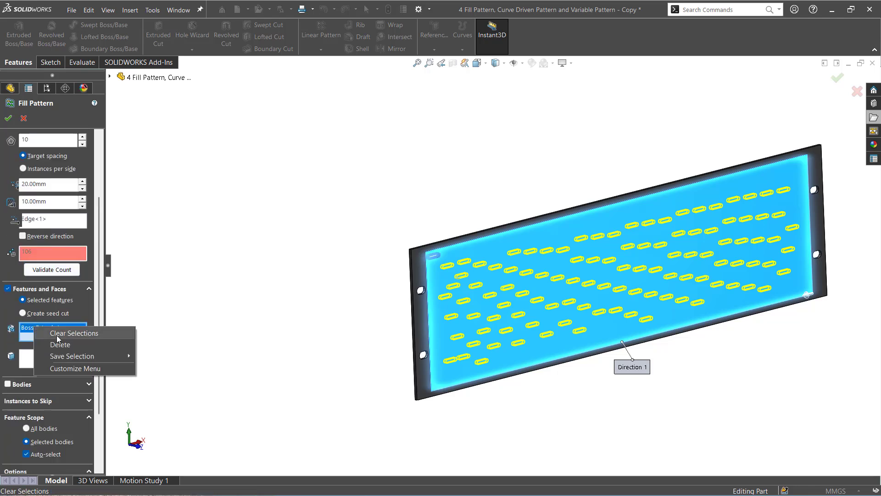
pyautogui.click(57, 334)
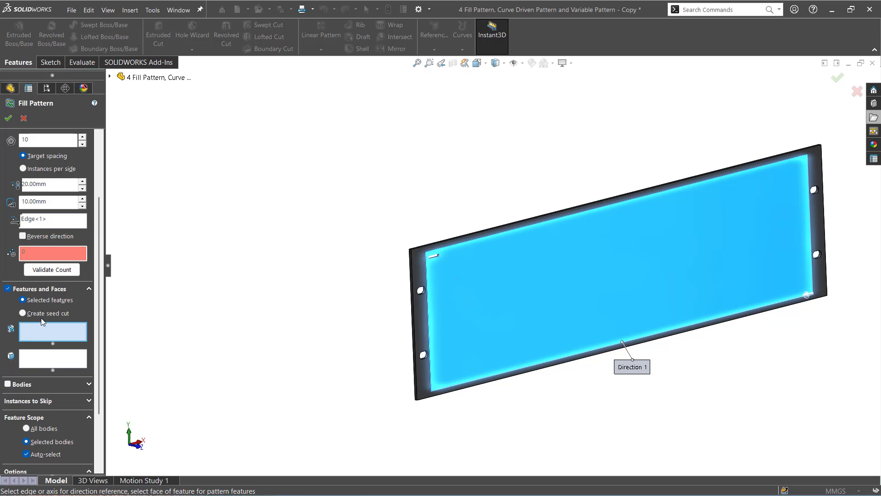
pyautogui.click(40, 315)
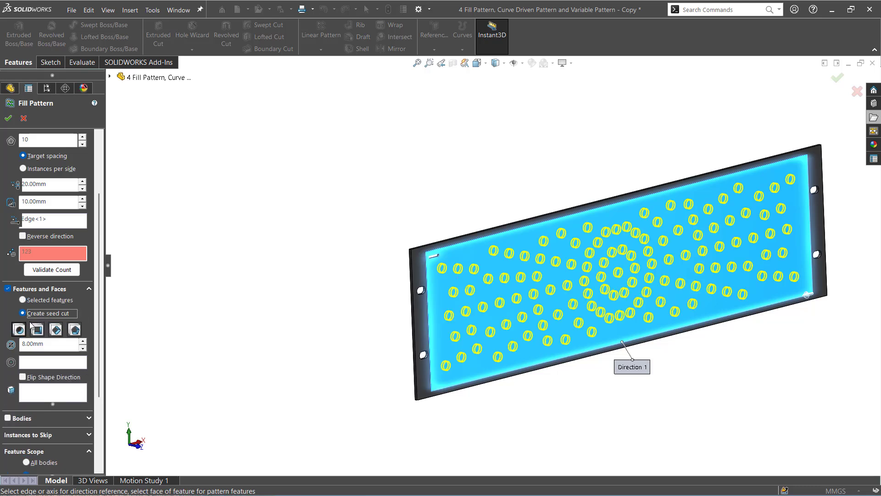
pyautogui.click(38, 332)
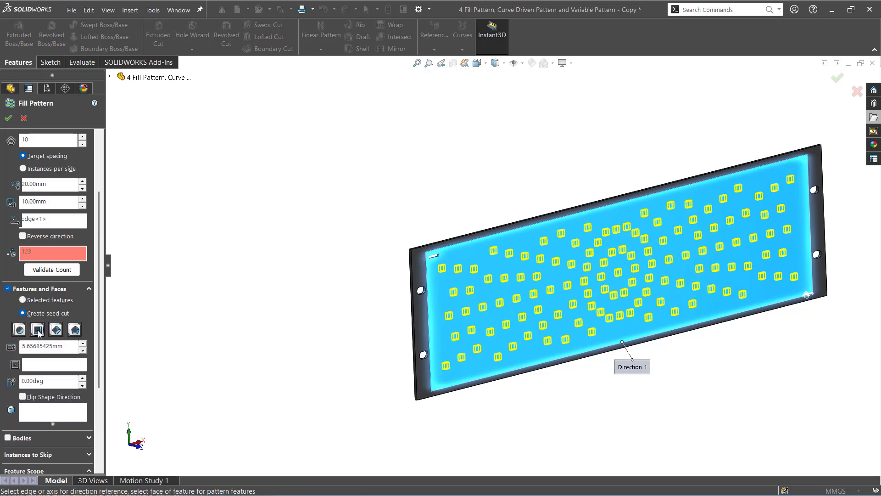
pyautogui.click(56, 330)
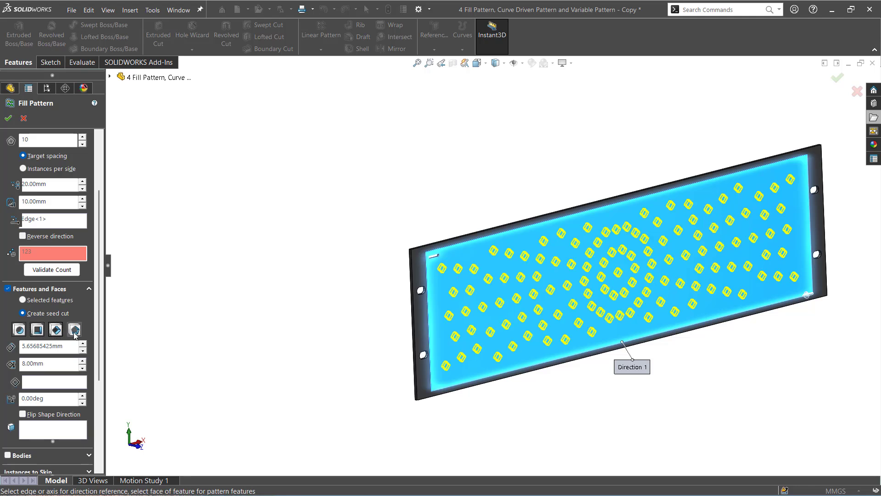
pyautogui.click(74, 329)
# Try the square, circular, perforation and polygon layouts with the polygon seed cut, and cancel the fill pattern.
pyautogui.scroll(3, 39, 209)
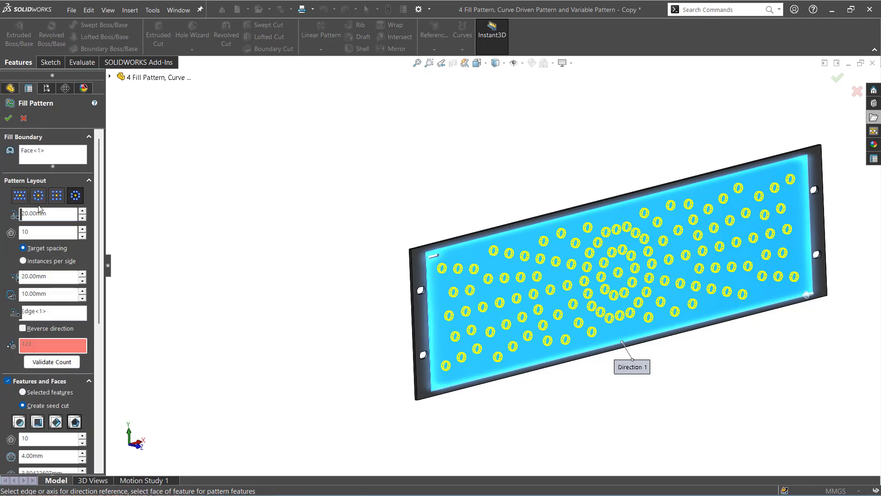
pyautogui.click(56, 196)
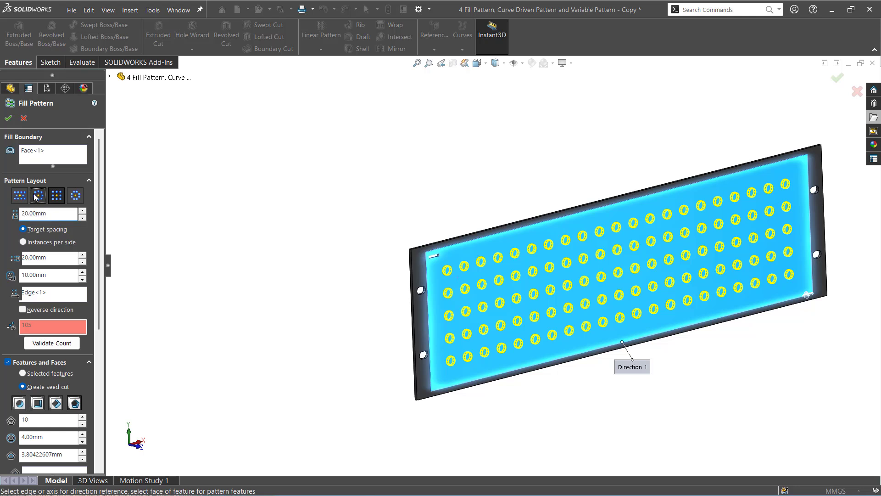
pyautogui.click(39, 196)
pyautogui.click(23, 197)
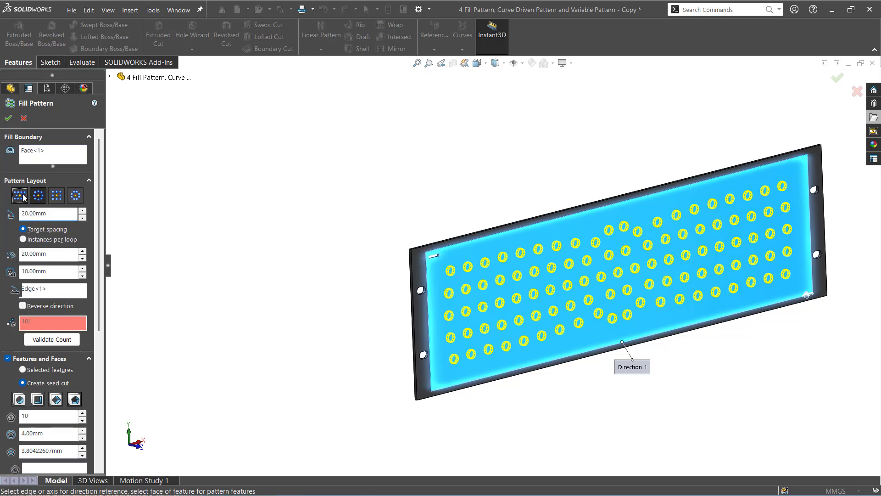
pyautogui.click(75, 196)
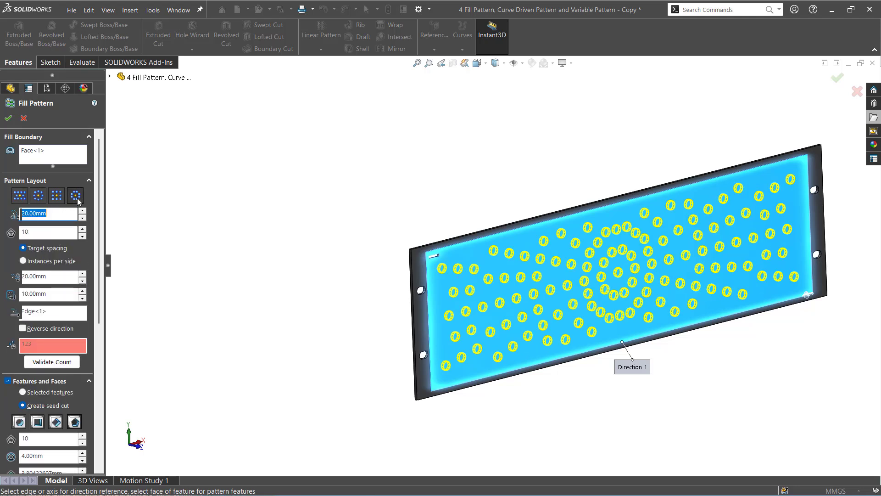
pyautogui.click(24, 119)
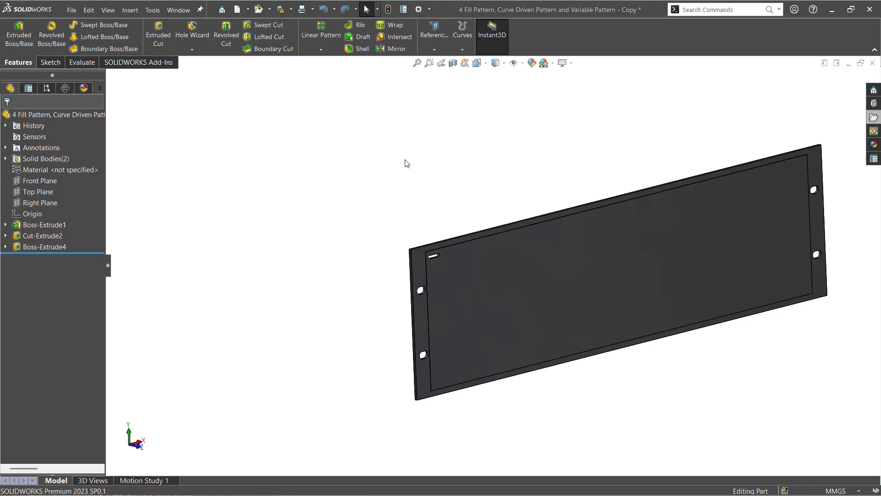
# Start a new sketch on the panel's large inner front face and activate the Spline tool.
pyautogui.click(464, 305)
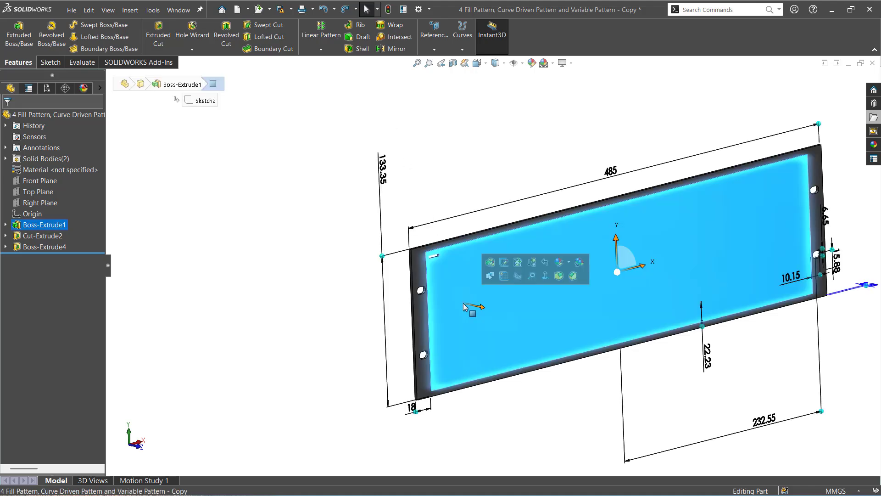
pyautogui.press('s')
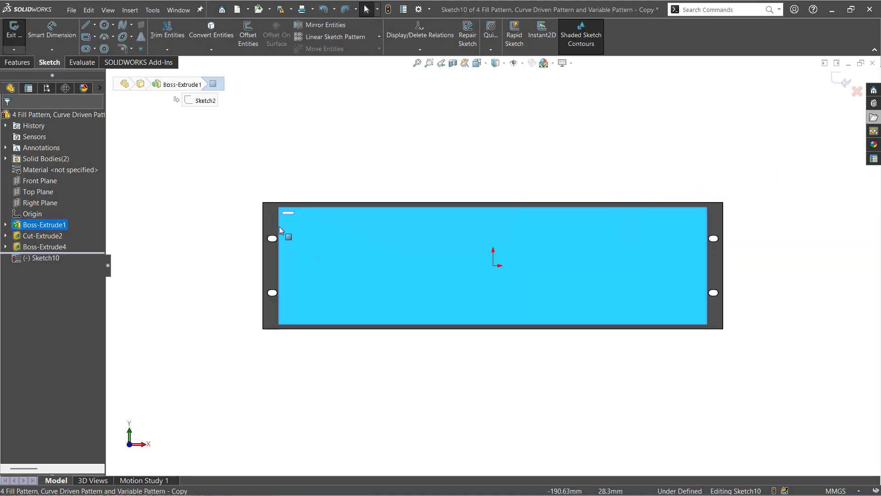
pyautogui.scroll(-3, 275, 224)
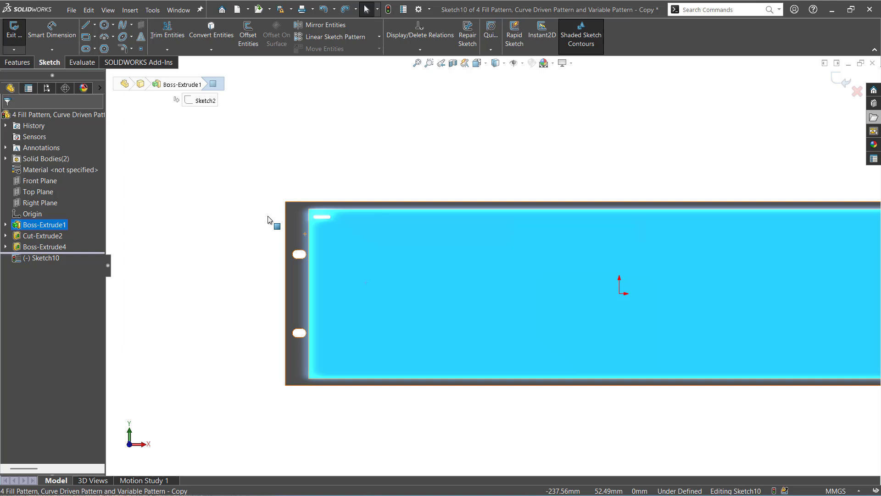
pyautogui.click(123, 29)
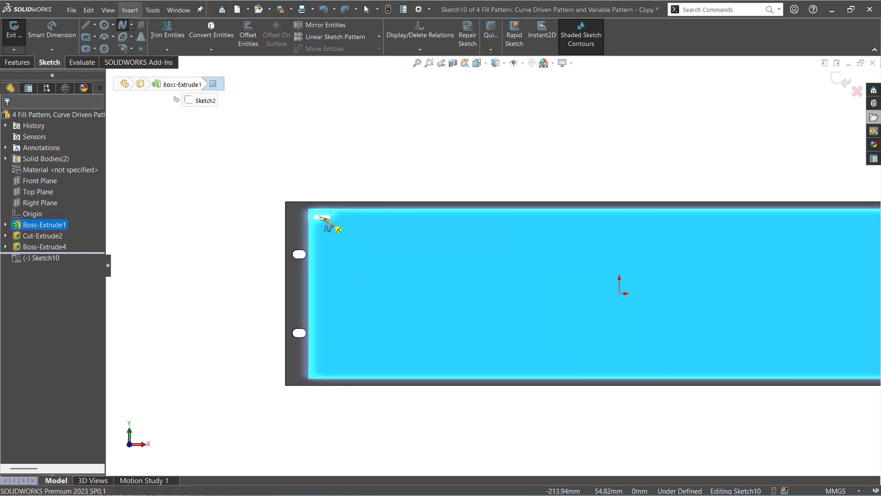
pyautogui.scroll(-2, 323, 221)
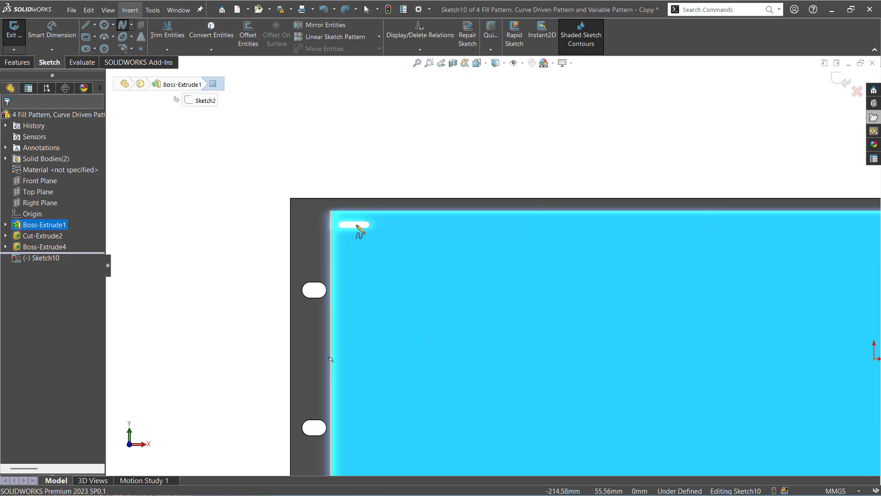
# Show Sketch8 of the slot cut and discard the stray spline point beside the panel.
pyautogui.click(5, 236)
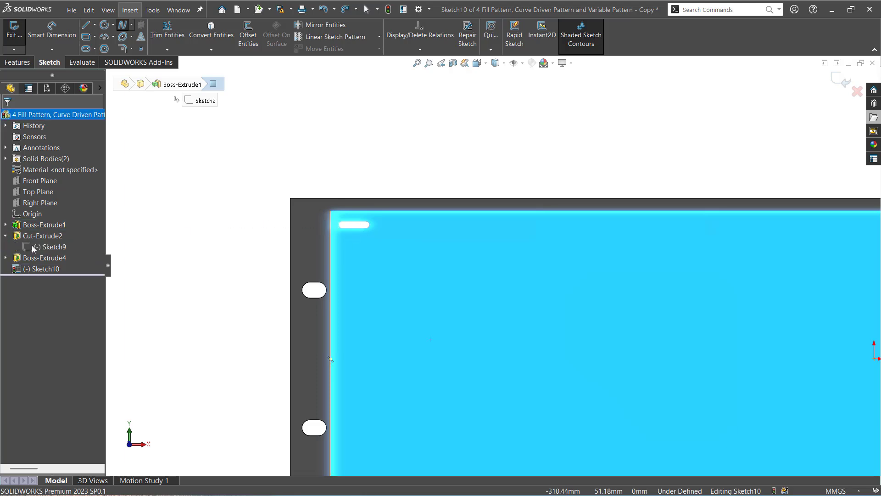
pyautogui.click(38, 246)
pyautogui.click(39, 269)
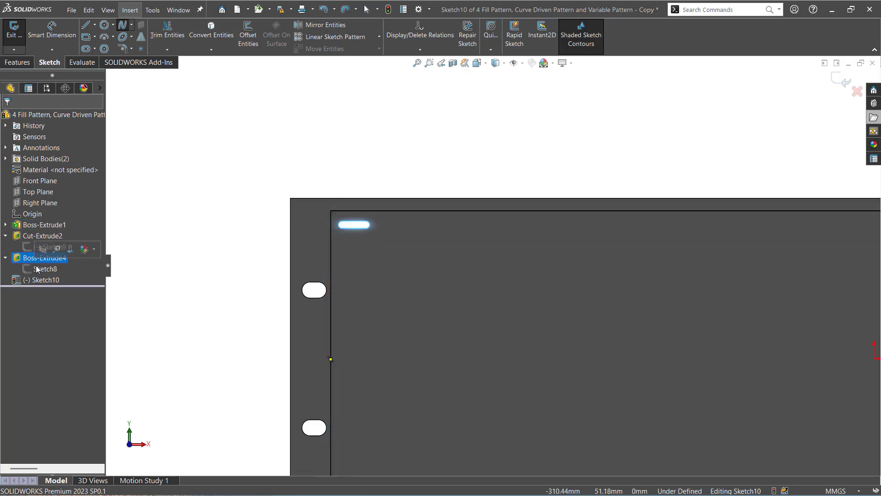
pyautogui.rightClick(39, 268)
pyautogui.click(47, 253)
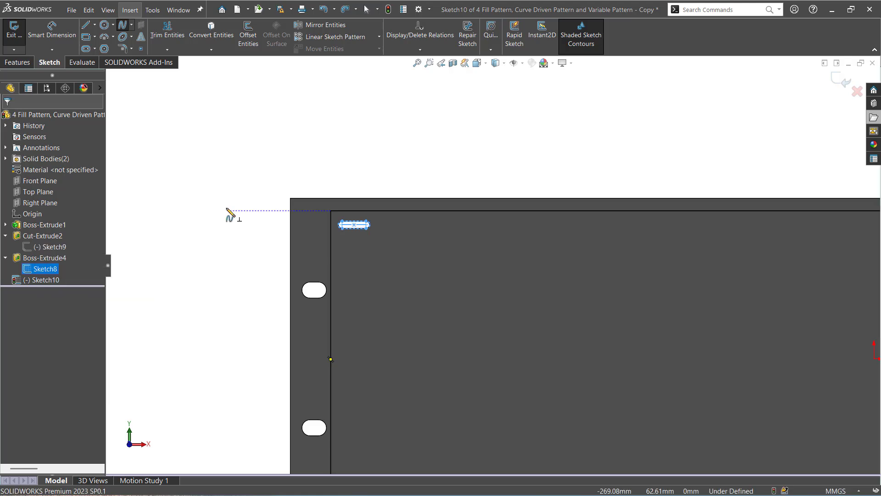
pyautogui.click(226, 210)
pyautogui.press('Escape')
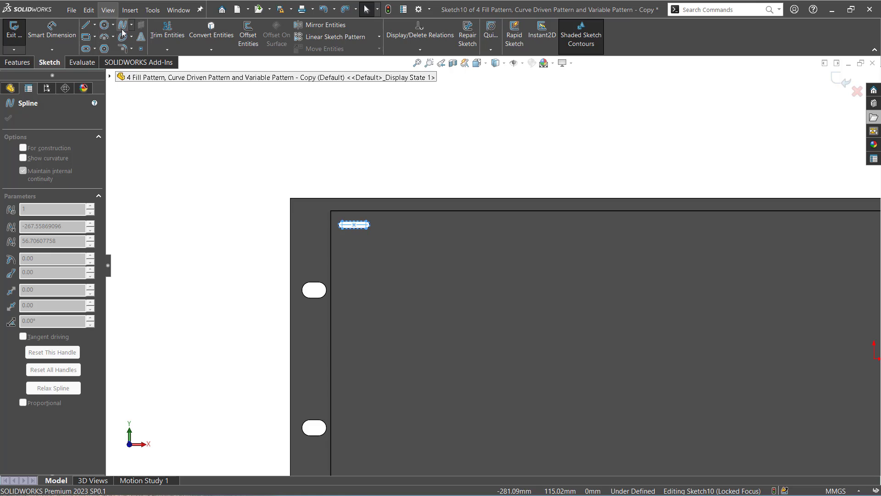
# Draw a wavy five-point spline from the slot's centre across the panel face, ending past the origin.
pyautogui.click(122, 25)
pyautogui.click(354, 224)
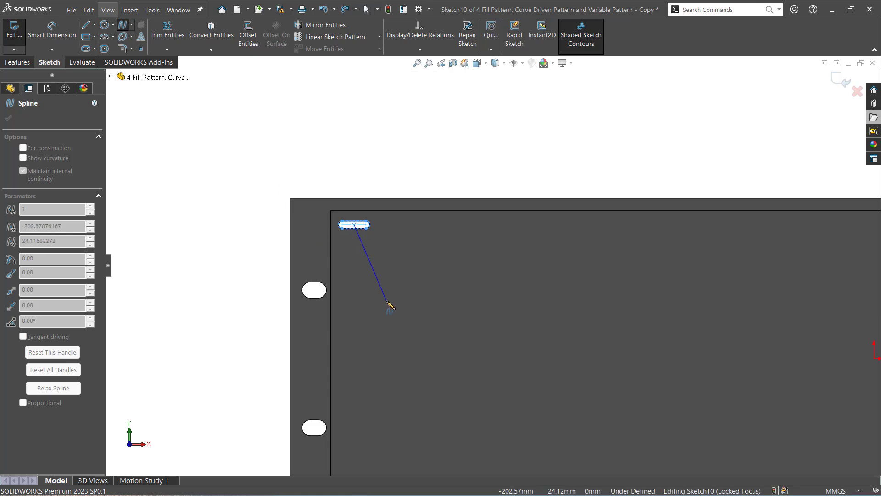
pyautogui.click(386, 301)
pyautogui.click(464, 343)
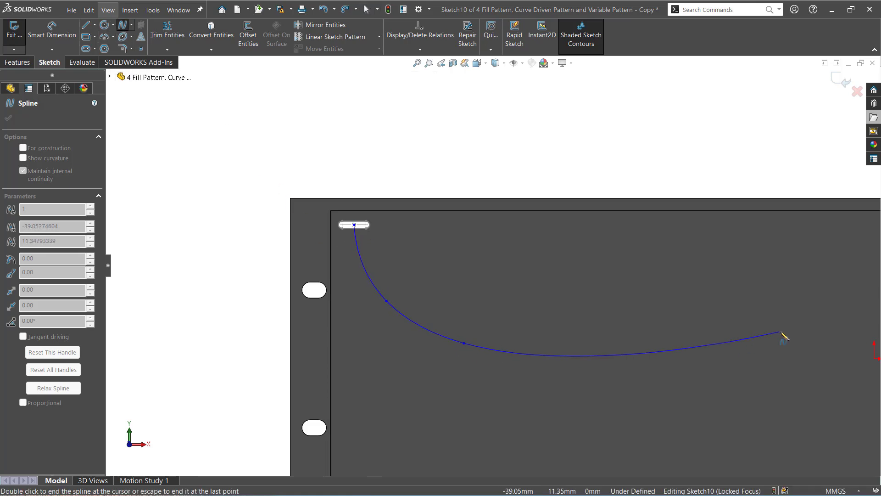
pyautogui.press('z')
pyautogui.click(639, 292)
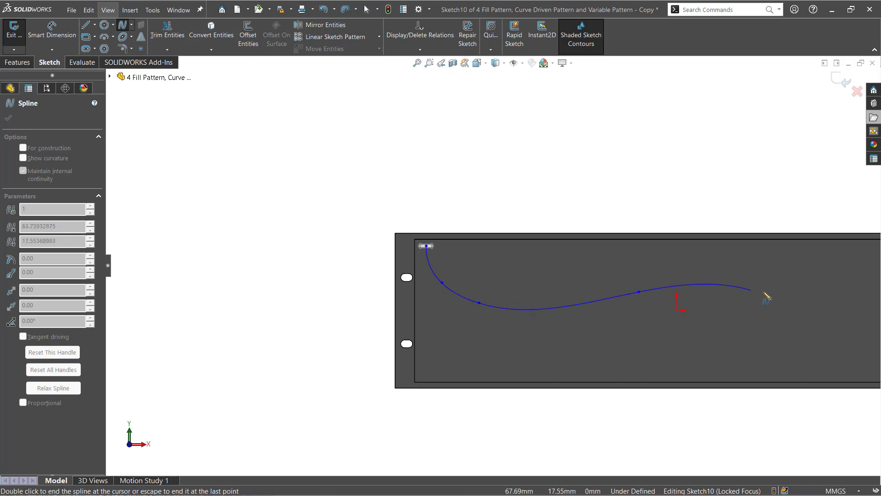
pyautogui.doubleClick(796, 318)
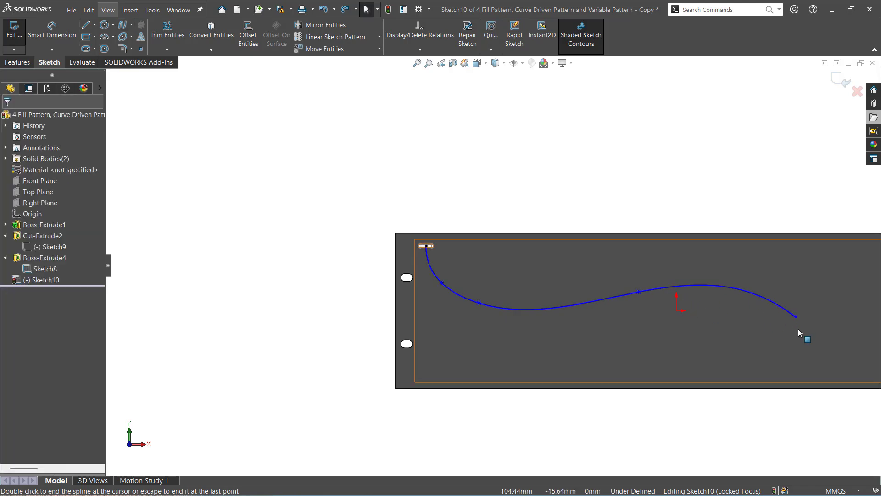
# End the wavy spline and exit the sketch on the panel face.
pyautogui.doubleClick(239, 239)
pyautogui.moveTo(323, 242); pyautogui.dragTo(311, 271, button='middle')
pyautogui.click(299, 258)
pyautogui.scroll(3, 299, 258)
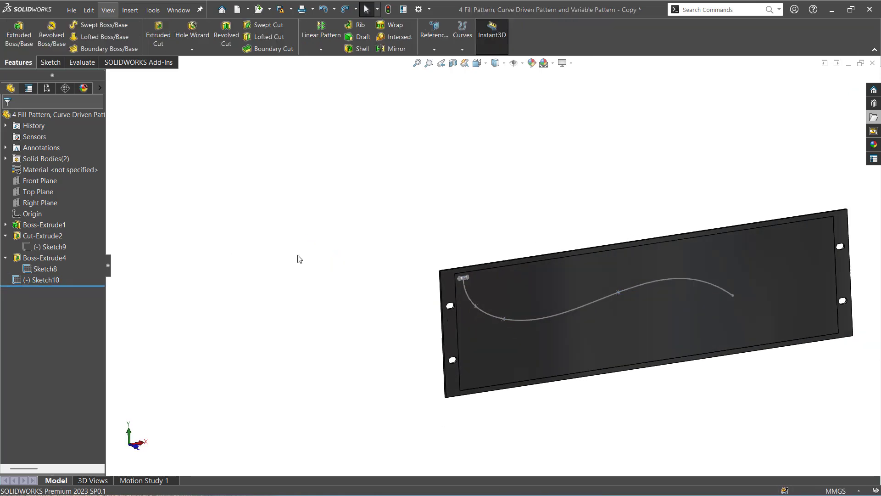
pyautogui.scroll(-3, 710, 330)
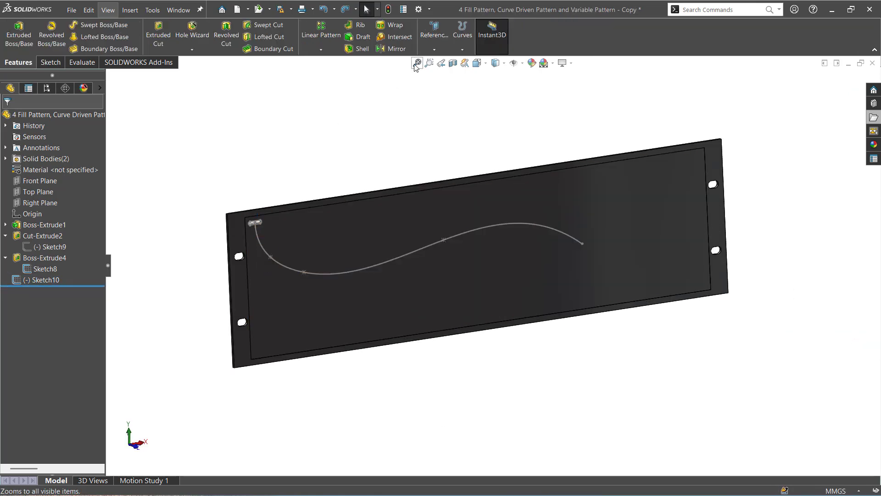
# Set up a Curve Driven Pattern with the sketched spline as Direction 1 and the small slot feature near the panel's corner as seed.
pyautogui.click(321, 50)
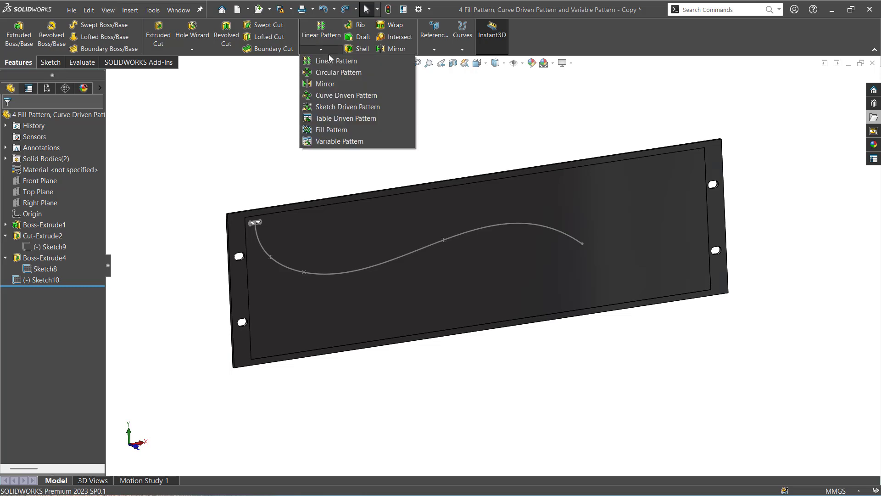
pyautogui.click(321, 95)
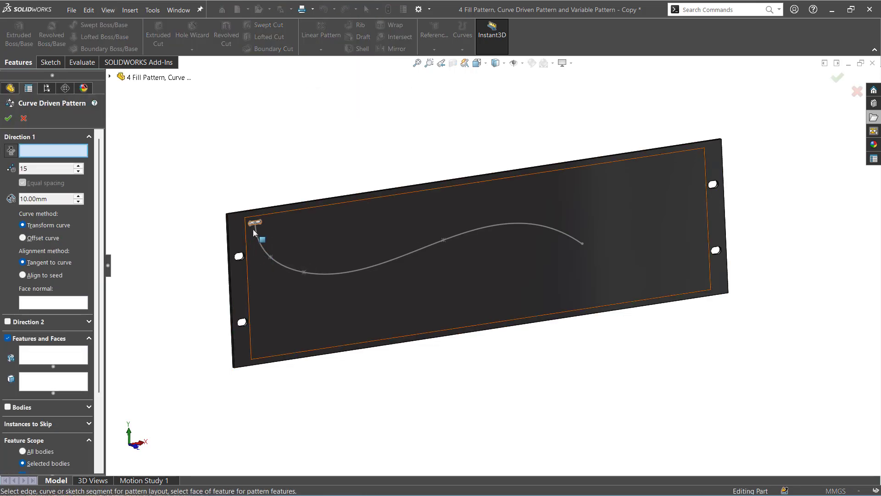
pyautogui.click(258, 244)
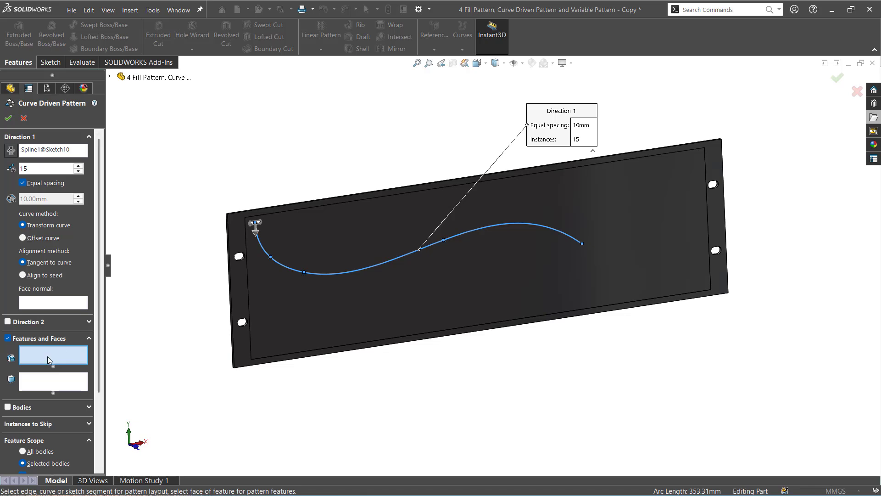
pyautogui.scroll(-10, 349, 249)
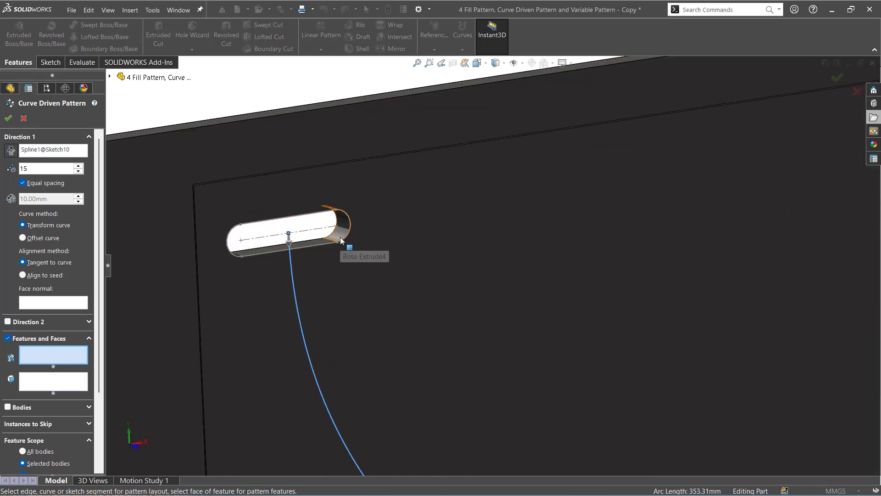
pyautogui.click(340, 240)
pyautogui.scroll(10, 328, 246)
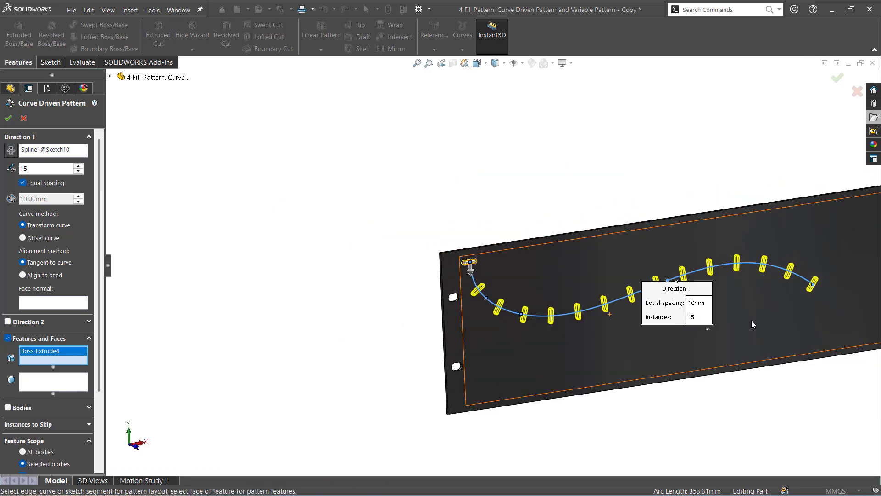
pyautogui.scroll(2, 186, 247)
pyautogui.scroll(-2, 749, 297)
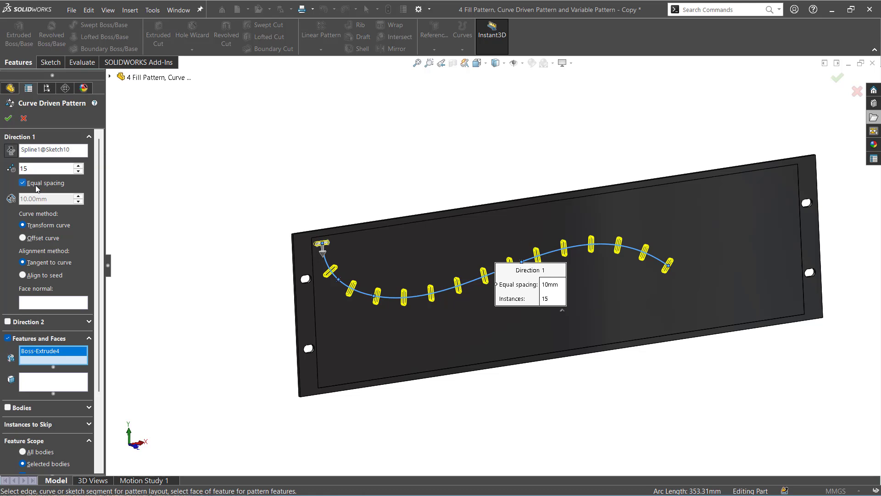
# Turn off equal spacing in Direction 1 and set the instance spacing to 30 mm.
pyautogui.click(24, 182)
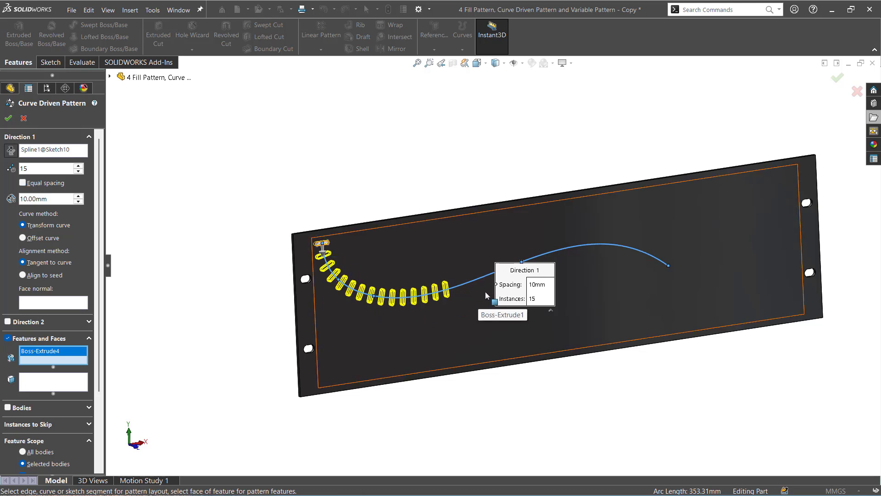
pyautogui.click(80, 197)
pyautogui.click(80, 197)
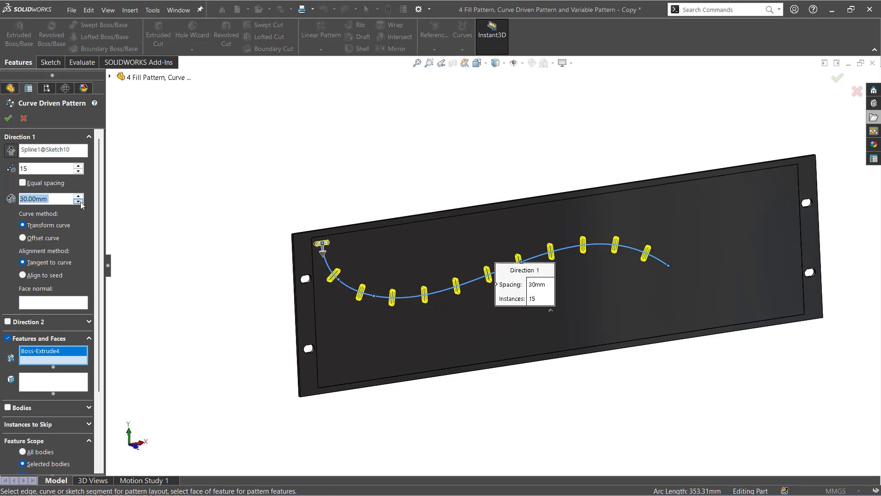
# Try 18 instances at 20 mm spacing along the spline, comparing align-to-seed and tangent-to-curve alignment, and cancel the curve driven pattern.
pyautogui.click(79, 201)
pyautogui.click(79, 166)
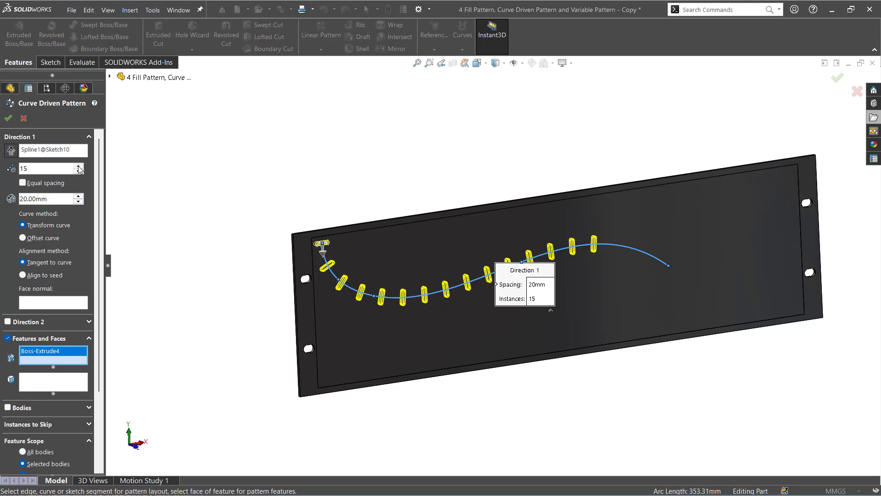
pyautogui.click(78, 166)
pyautogui.click(79, 166)
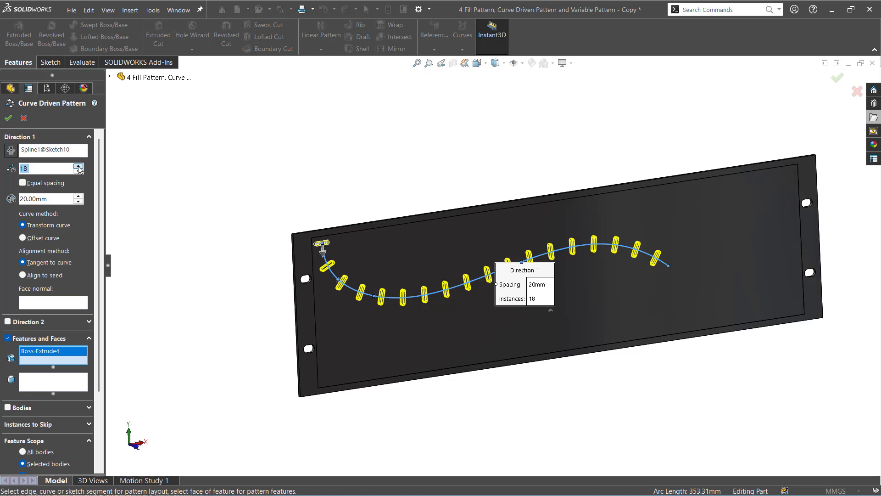
pyautogui.click(44, 275)
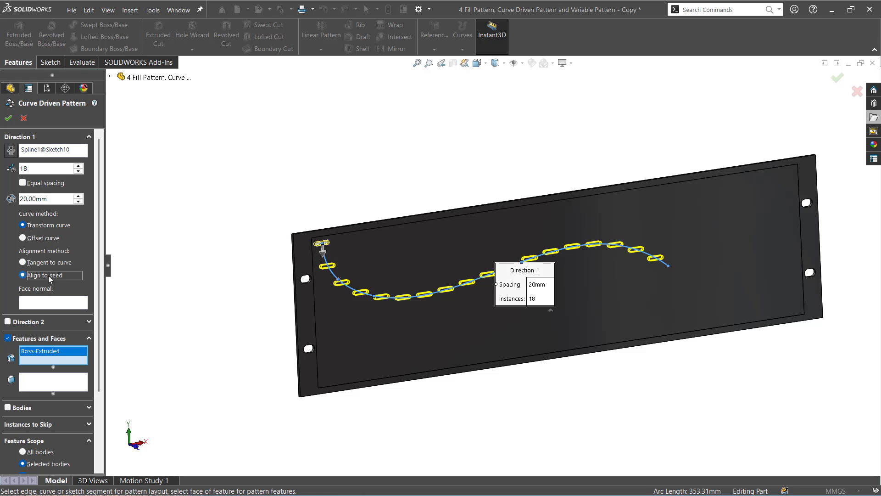
pyautogui.click(33, 264)
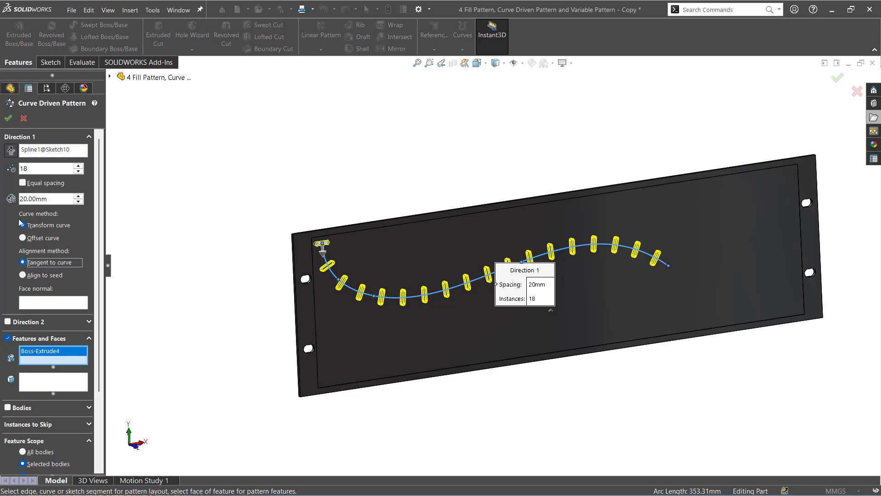
pyautogui.click(25, 119)
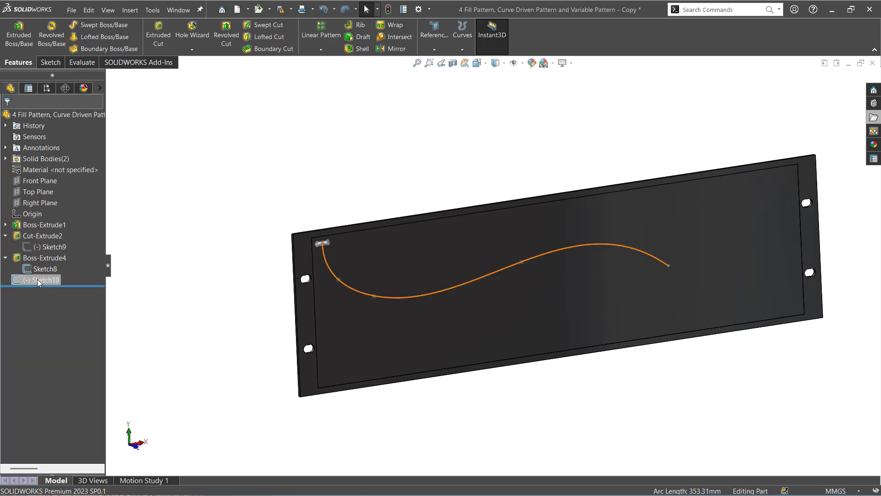
# Delete the spline sketch Sketch10 from the part.
pyautogui.click(37, 280)
pyautogui.rightClick(37, 279)
pyautogui.click(68, 344)
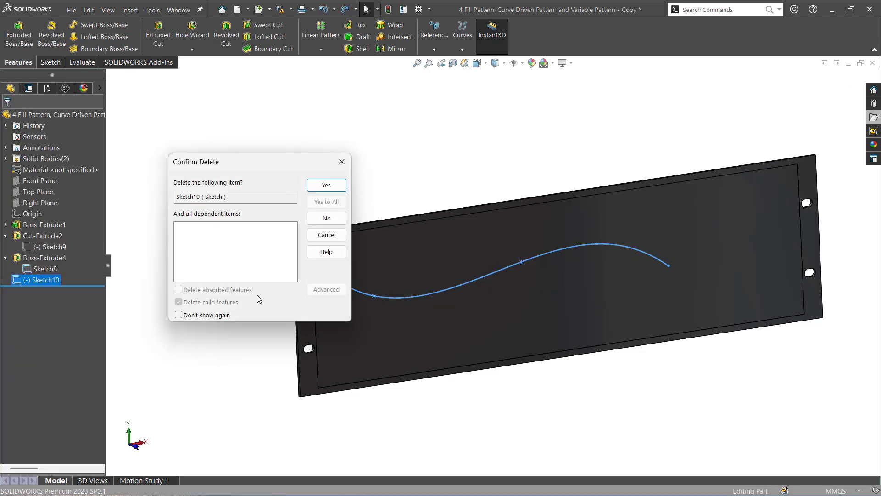
pyautogui.click(325, 186)
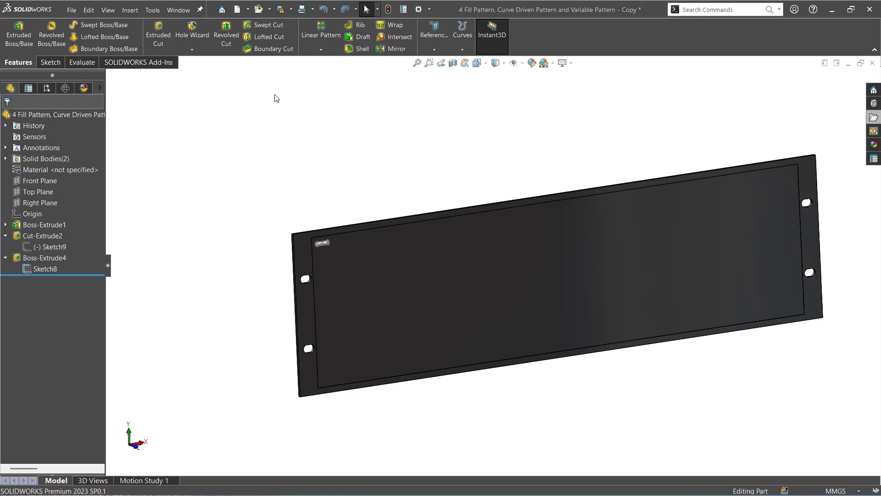
pyautogui.click(322, 49)
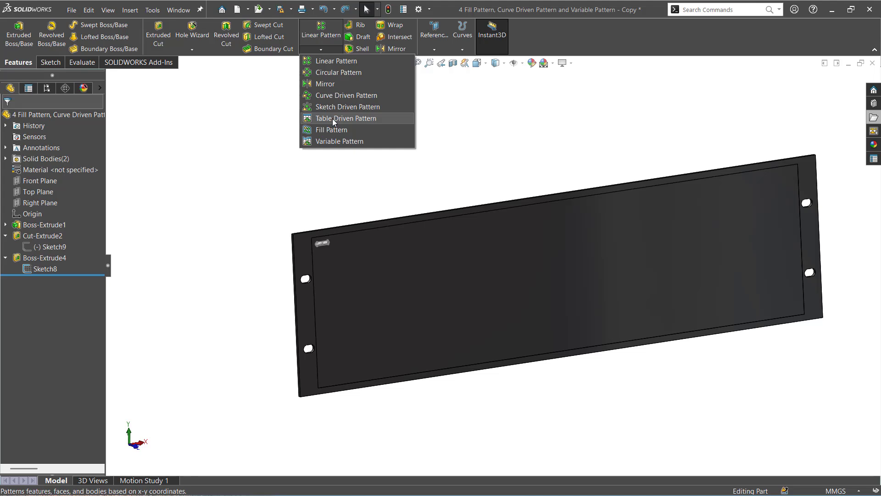
pyautogui.click(192, 181)
# Create a reference coordinate system at the centre point of the small slot near the panel's upper-left corner.
pyautogui.click(438, 46)
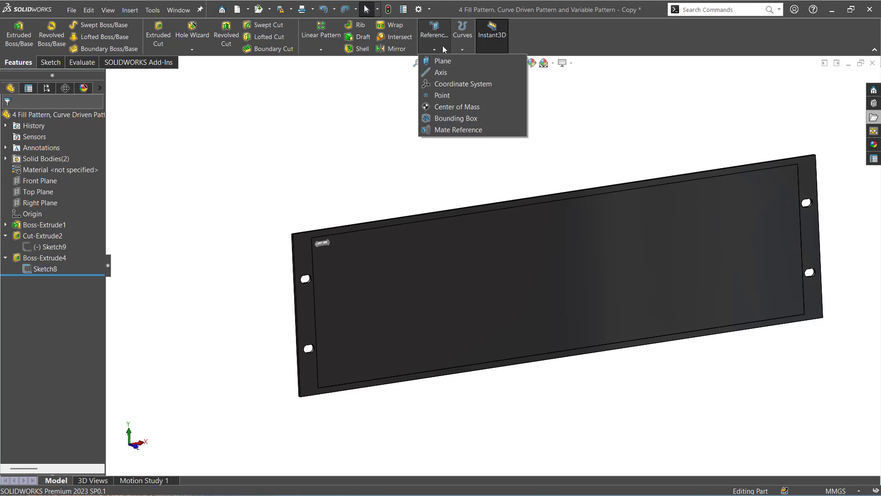
pyautogui.click(440, 85)
pyautogui.scroll(-3, 344, 221)
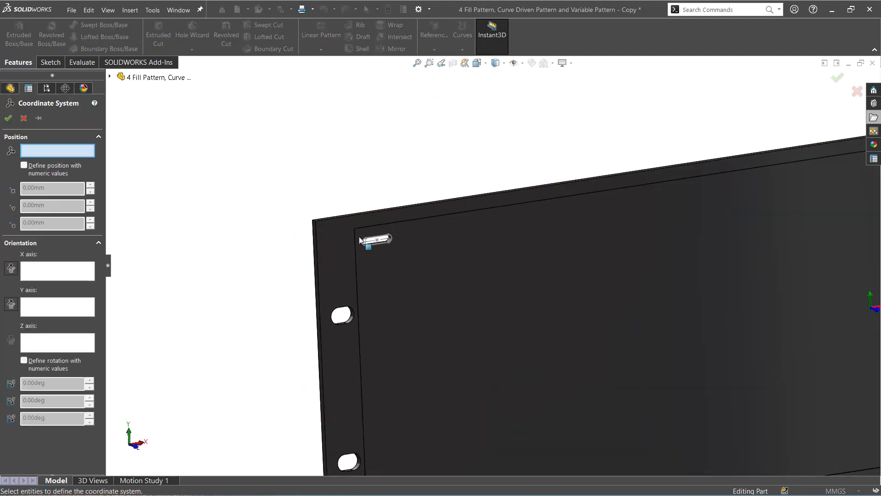
pyautogui.scroll(-2, 359, 235)
pyautogui.click(406, 262)
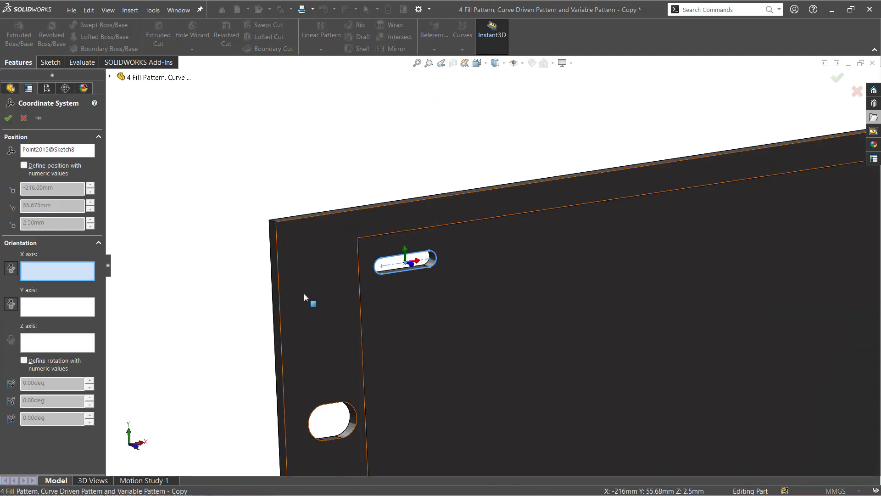
pyautogui.moveTo(183, 277); pyautogui.dragTo(195, 313, button='middle')
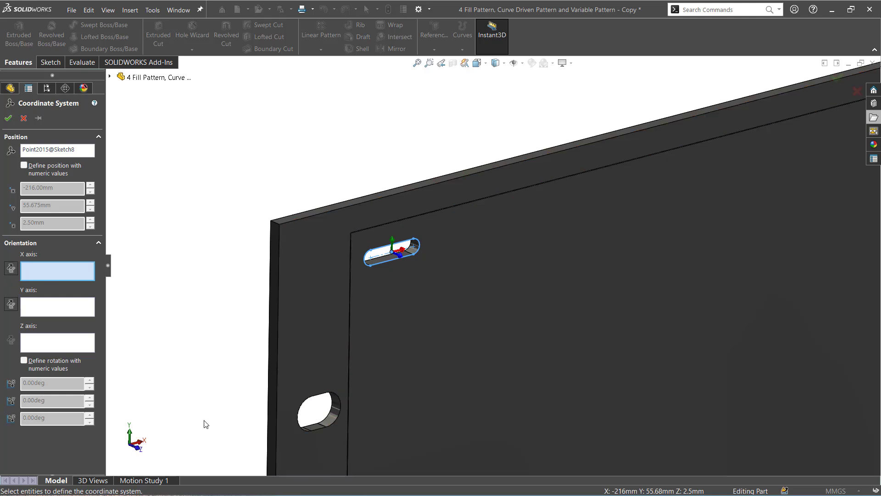
pyautogui.click(8, 118)
# Start a table driven pattern and use Coordinate System1 at the slot's centre as its coordinate system.
pyautogui.scroll(11, 251, 204)
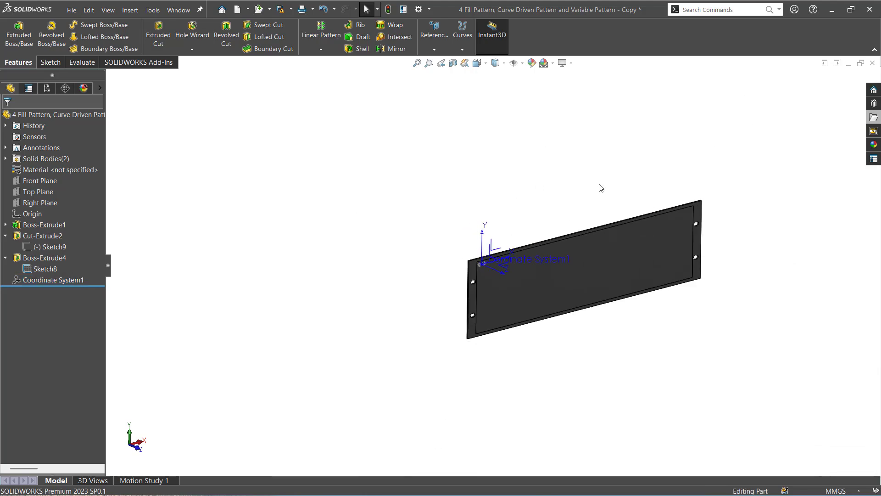
pyautogui.scroll(-3, 610, 189)
pyautogui.click(320, 51)
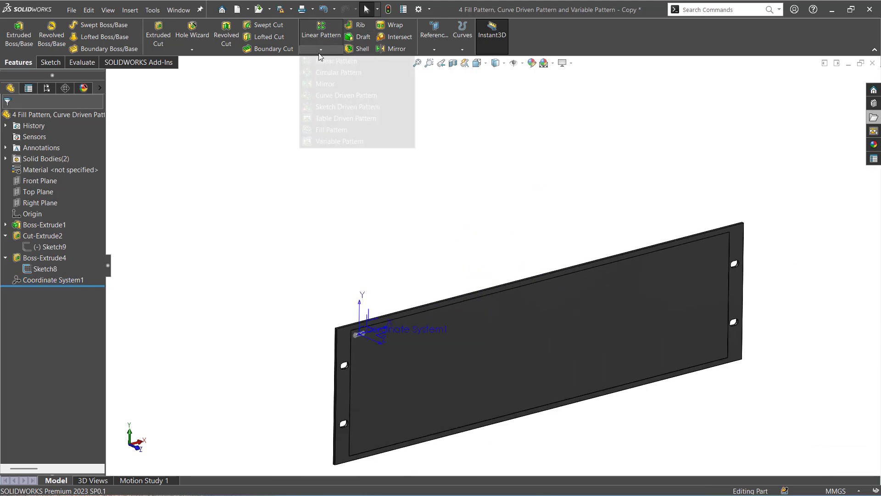
pyautogui.click(330, 118)
pyautogui.moveTo(809, 165); pyautogui.dragTo(287, 100)
pyautogui.click(178, 228)
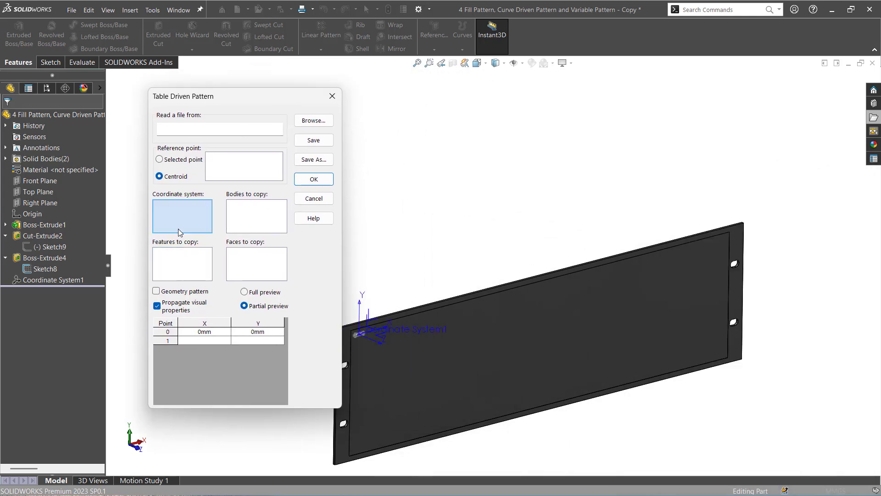
pyautogui.click(380, 342)
# Choose the small slot Boss-Extrude4 as the feature to copy in the table driven pattern.
pyautogui.click(180, 267)
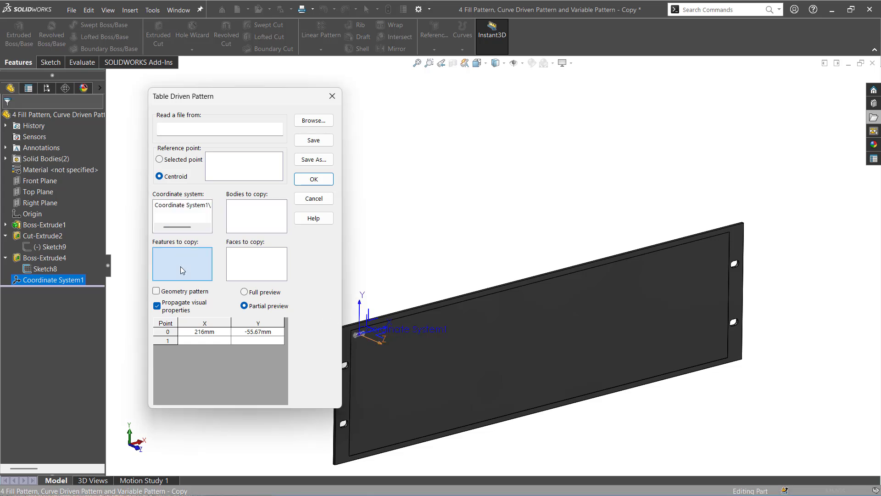
pyautogui.scroll(-5, 376, 323)
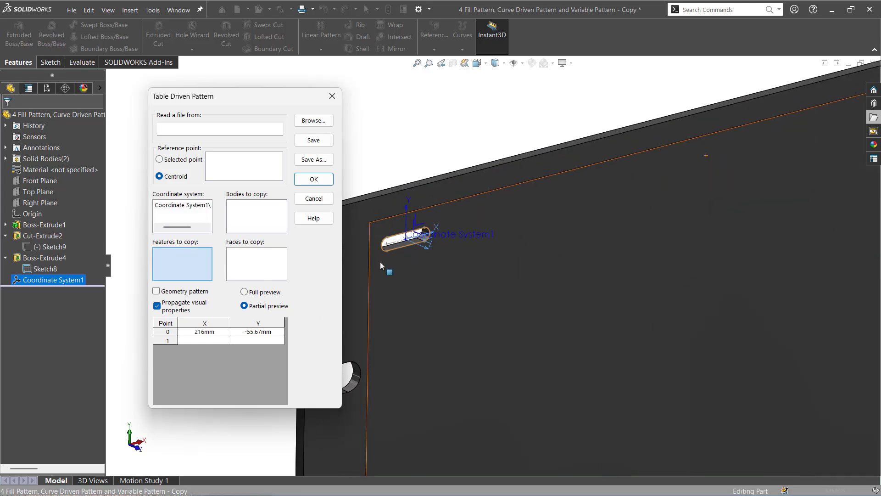
pyautogui.scroll(-3, 380, 265)
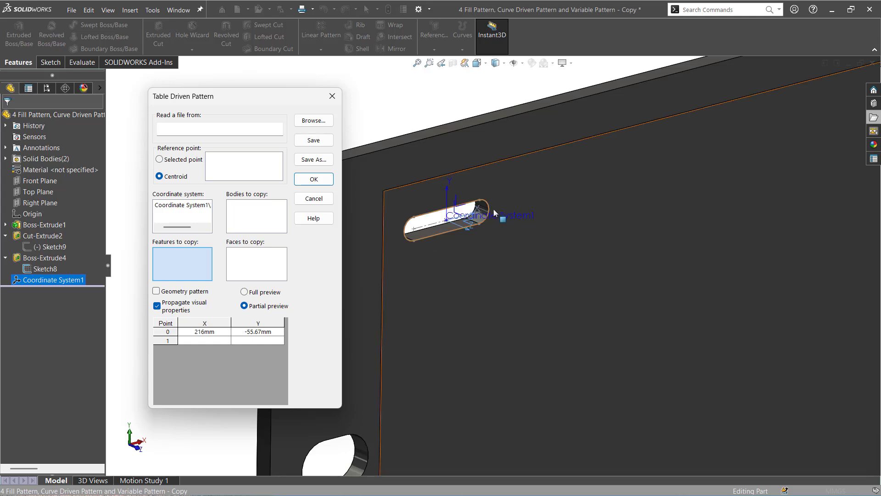
pyautogui.scroll(-2, 494, 213)
pyautogui.click(466, 221)
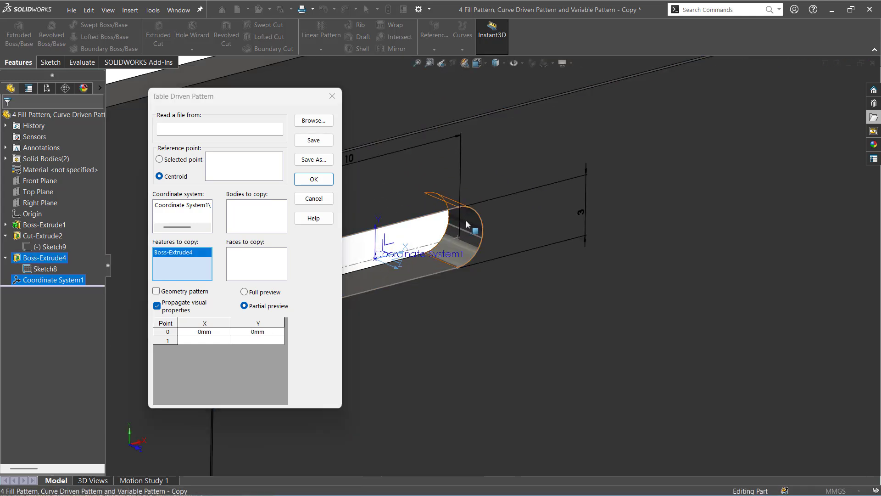
# Add pattern point 1 to the table with X set to 30 mm and Y kept at 0 mm.
pyautogui.scroll(5, 450, 245)
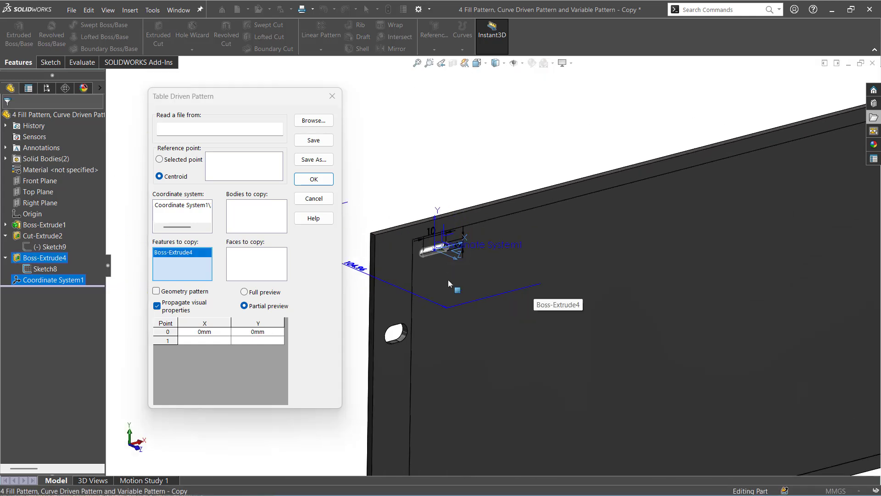
pyautogui.click(205, 340)
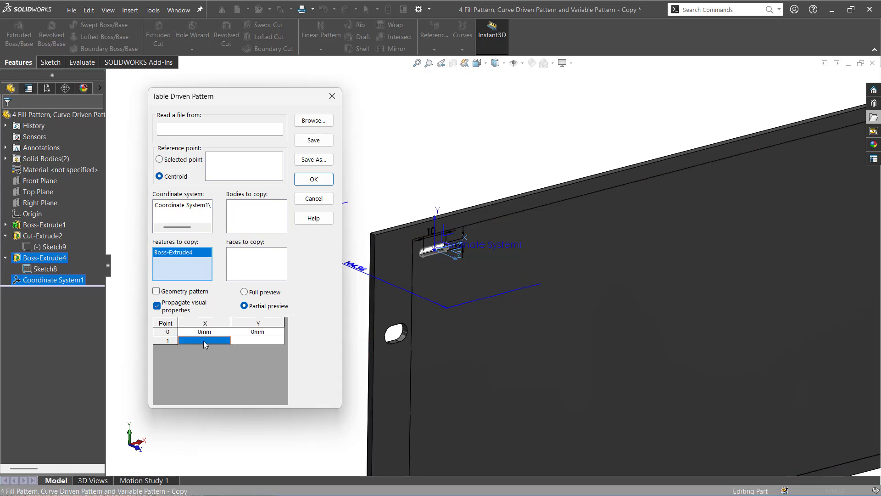
pyautogui.click(204, 342)
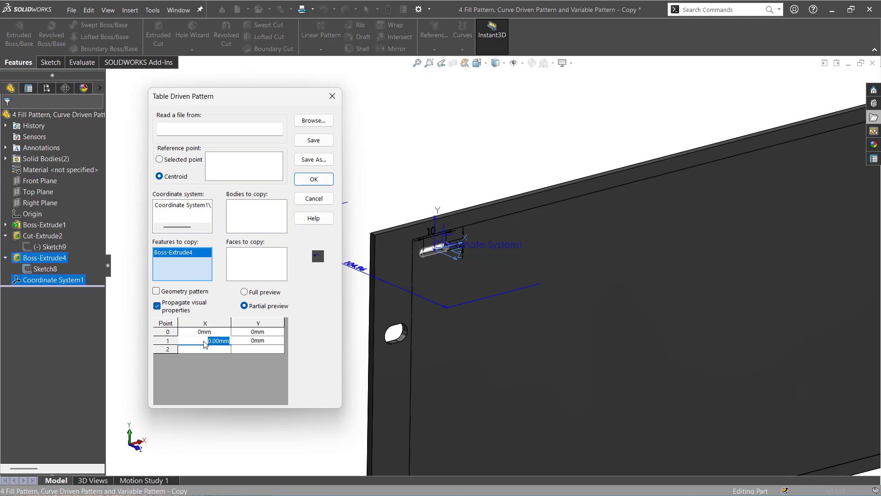
pyautogui.write('30')
pyautogui.press('Tab')
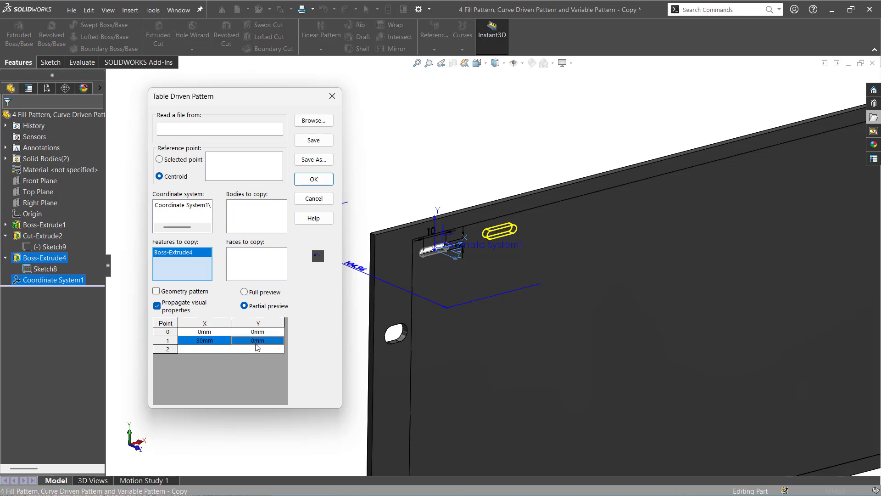
# Add pattern point 2 to the table at X 15 mm and Y 20 mm.
pyautogui.click(217, 350)
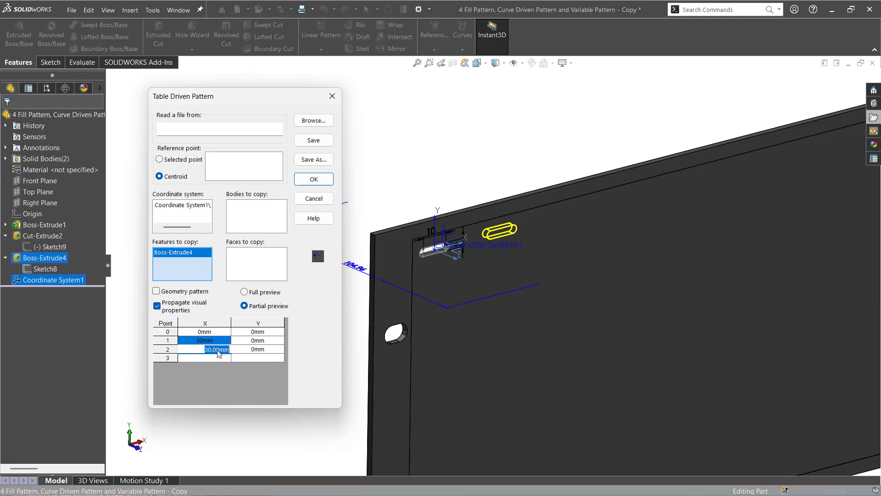
pyautogui.write('15')
pyautogui.click(251, 352)
pyautogui.click(250, 352)
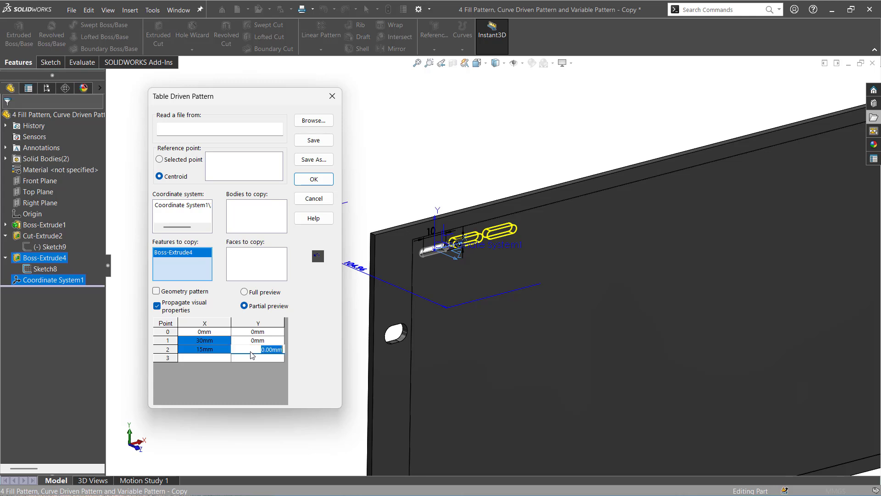
pyautogui.write('20')
pyautogui.press('Return')
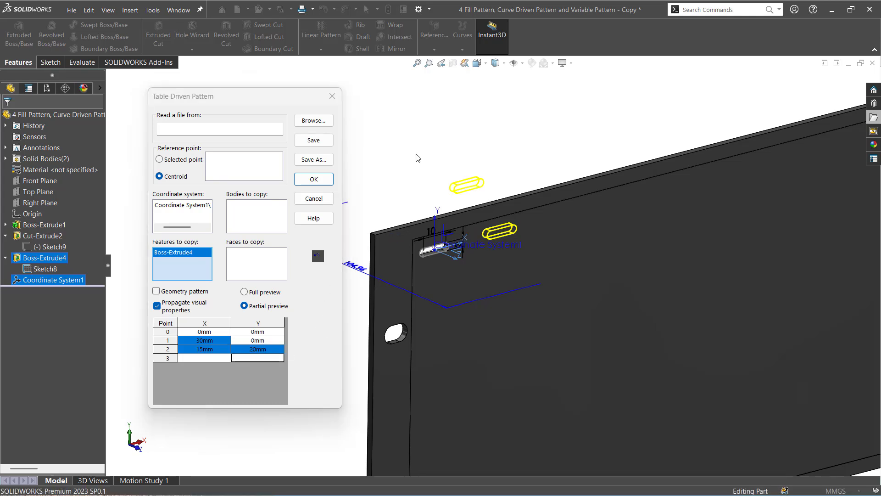
# Change point 2's Y coordinate to -20 mm and create the table driven pattern.
pyautogui.click(251, 350)
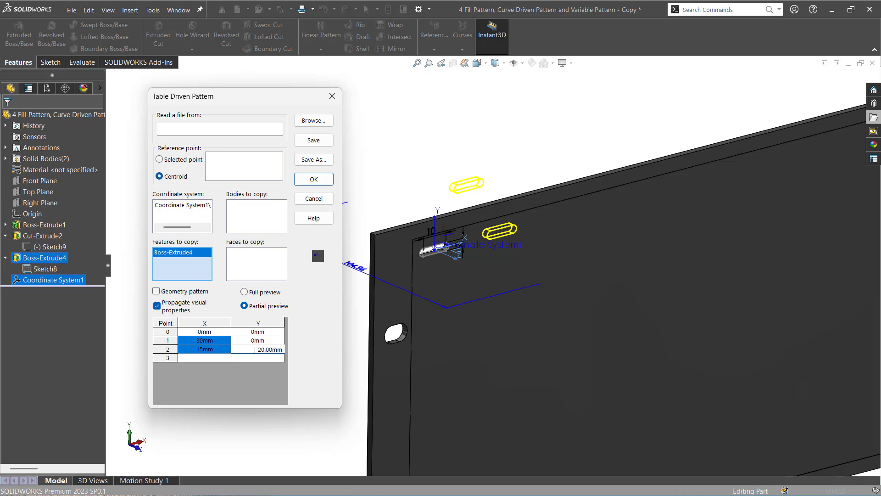
pyautogui.click(412, 180)
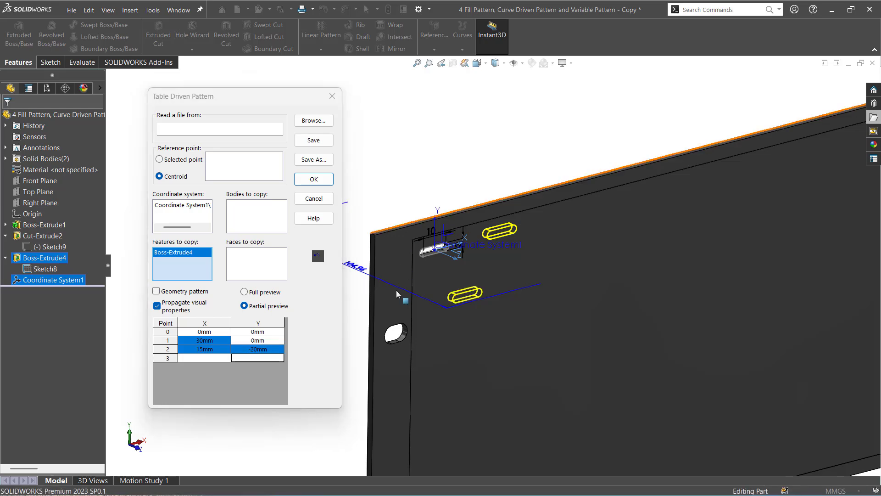
pyautogui.middleClick(399, 346)
pyautogui.moveTo(399, 346); pyautogui.dragTo(393, 320, button='middle')
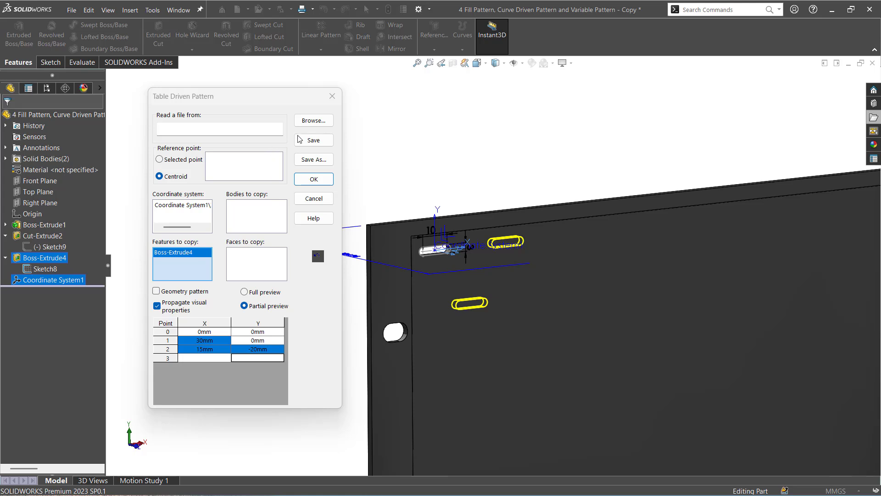
pyautogui.click(314, 179)
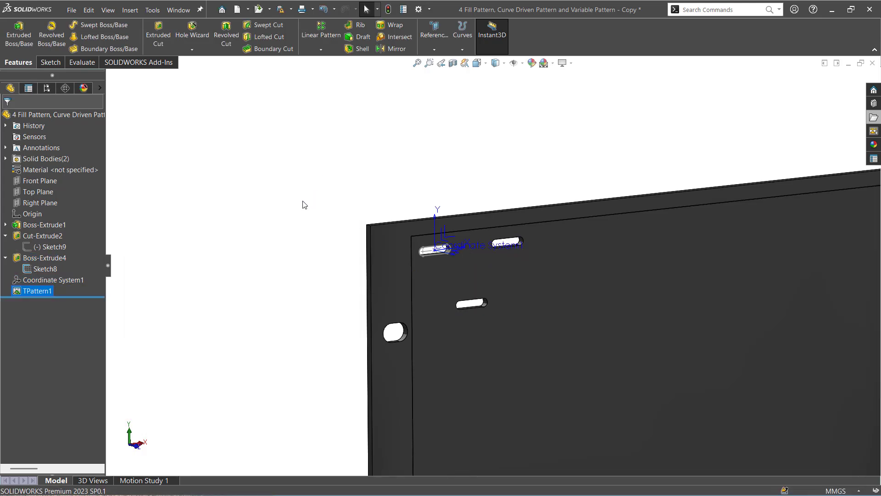
# Delete the table driven pattern TPattern1 from the part.
pyautogui.rightClick(21, 294)
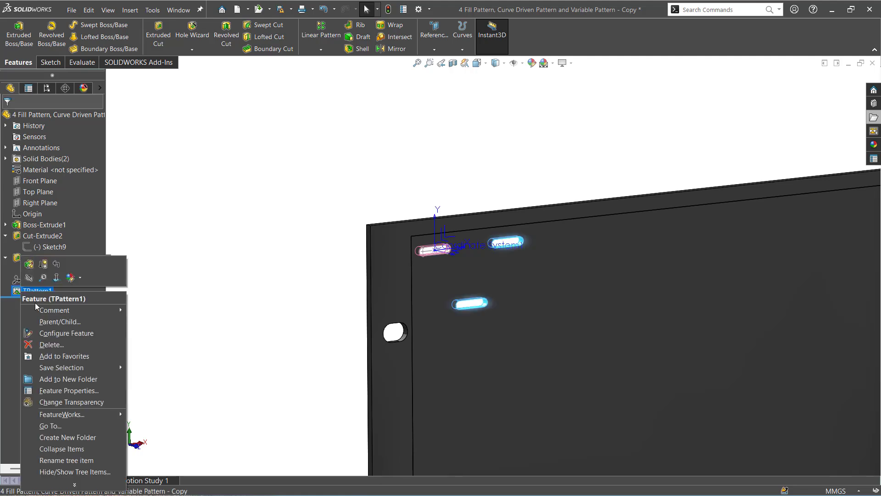
pyautogui.click(45, 345)
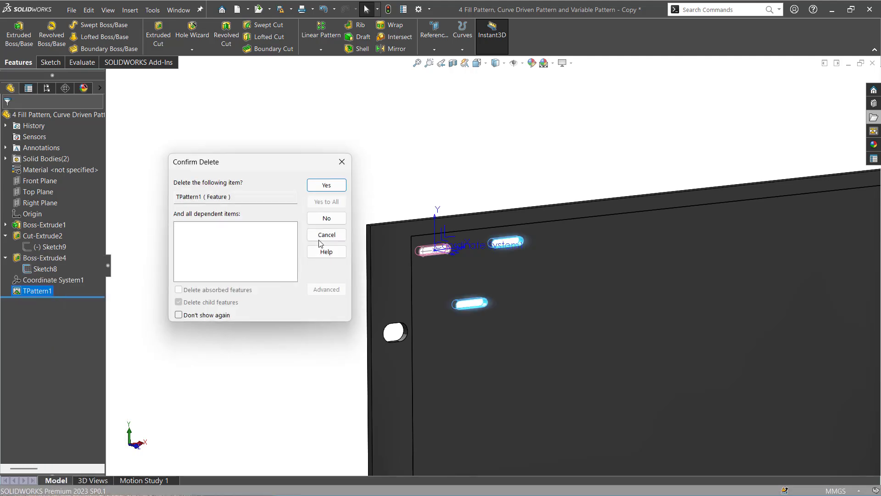
pyautogui.click(327, 186)
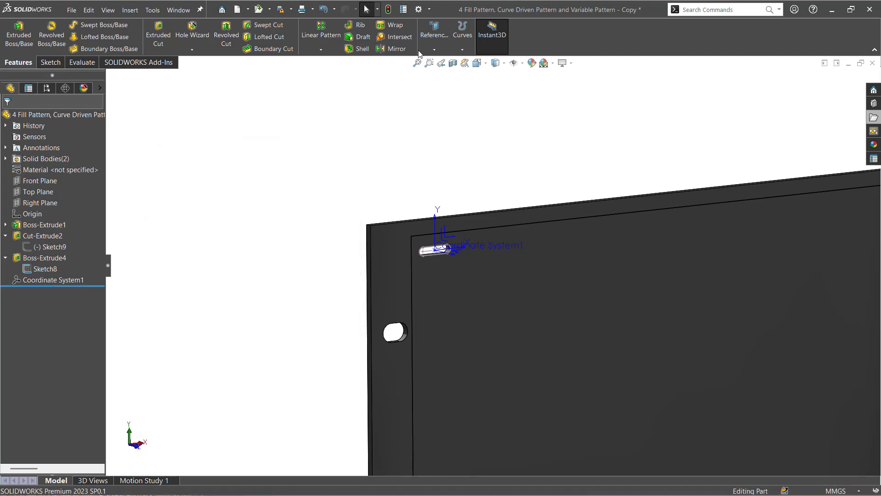
pyautogui.click(320, 49)
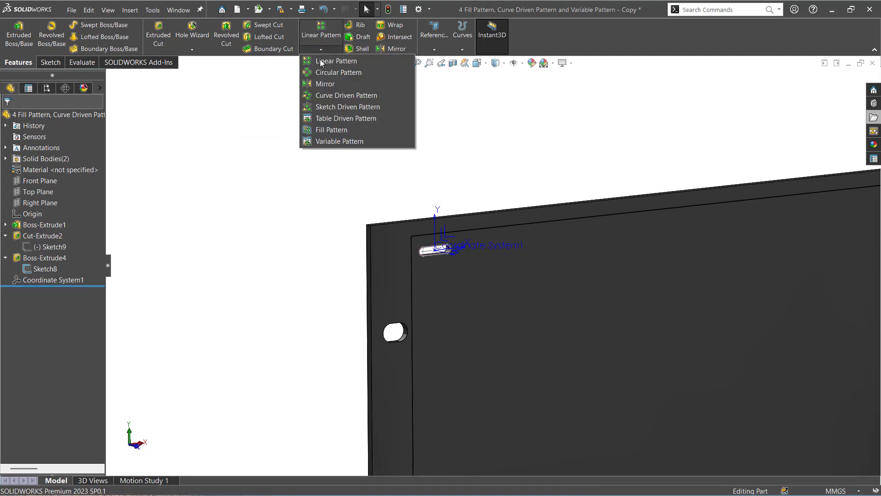
pyautogui.click(334, 142)
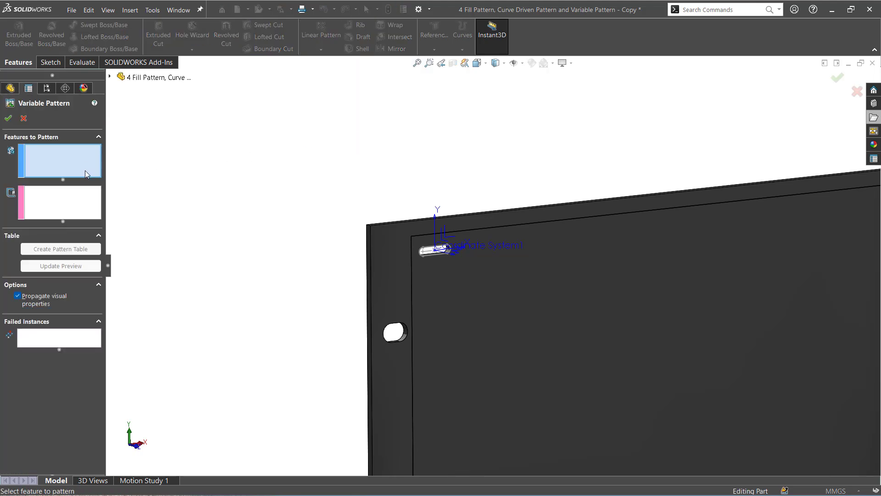
pyautogui.scroll(-5, 492, 281)
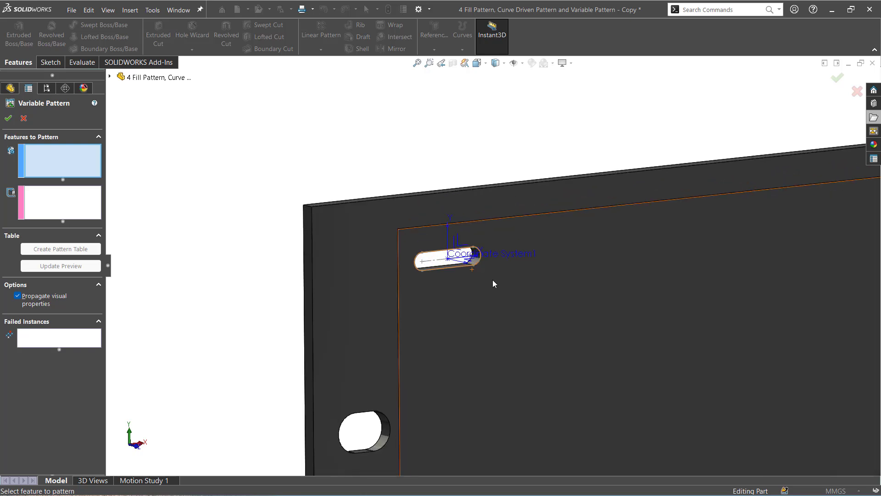
pyautogui.click(452, 228)
pyautogui.scroll(3, 455, 300)
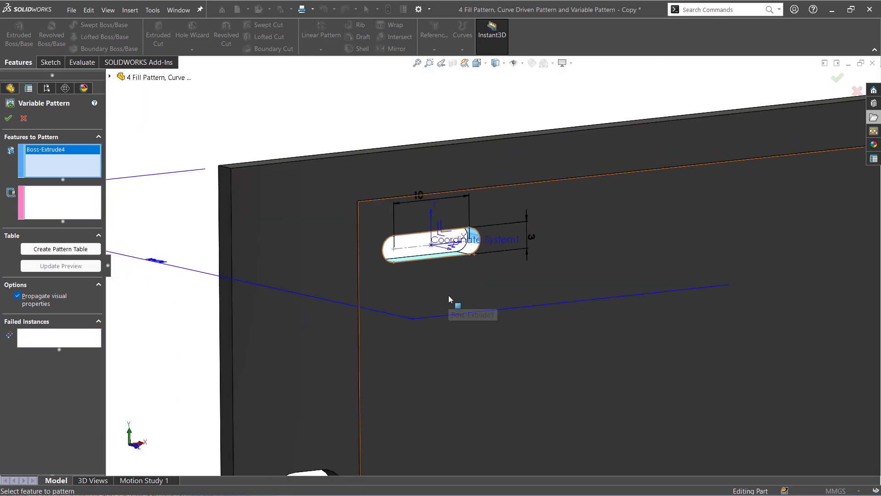
pyautogui.click(62, 250)
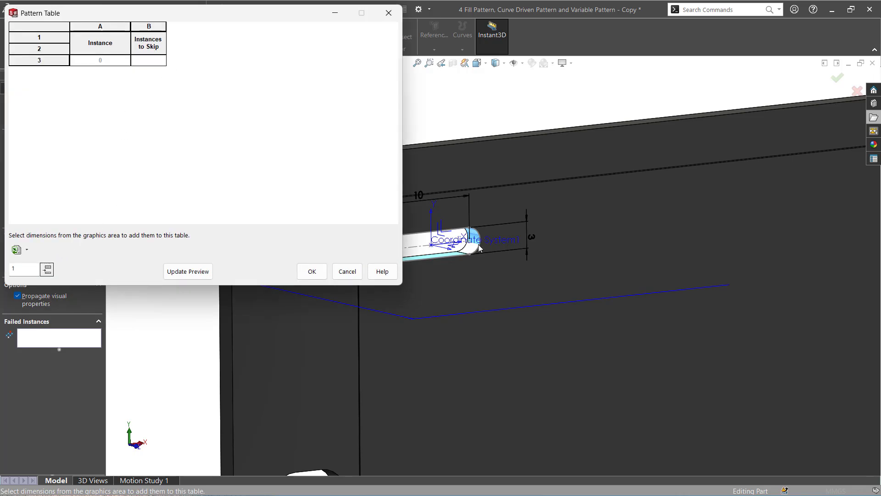
pyautogui.click(533, 238)
pyautogui.scroll(1, 636, 305)
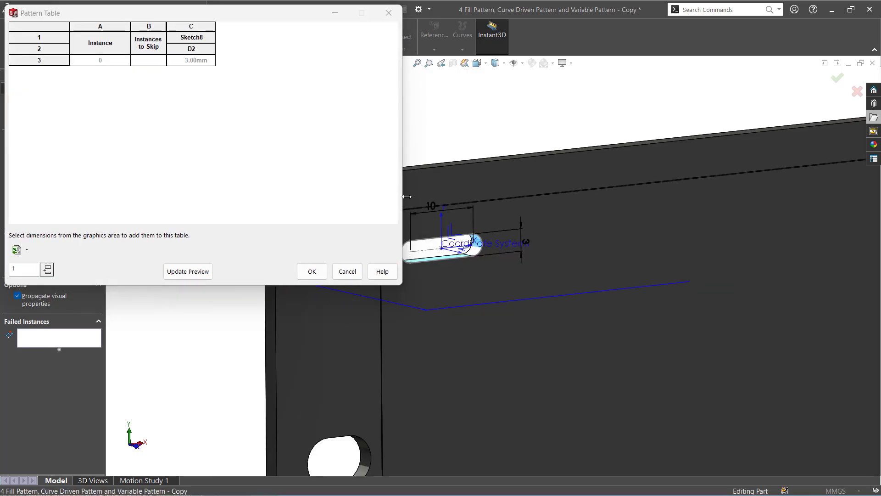
pyautogui.click(431, 206)
pyautogui.scroll(2, 677, 339)
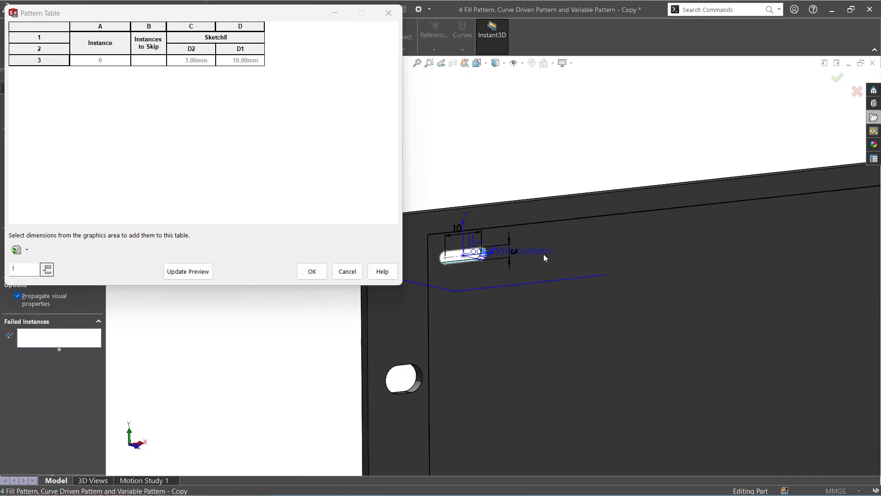
pyautogui.scroll(-1, 468, 243)
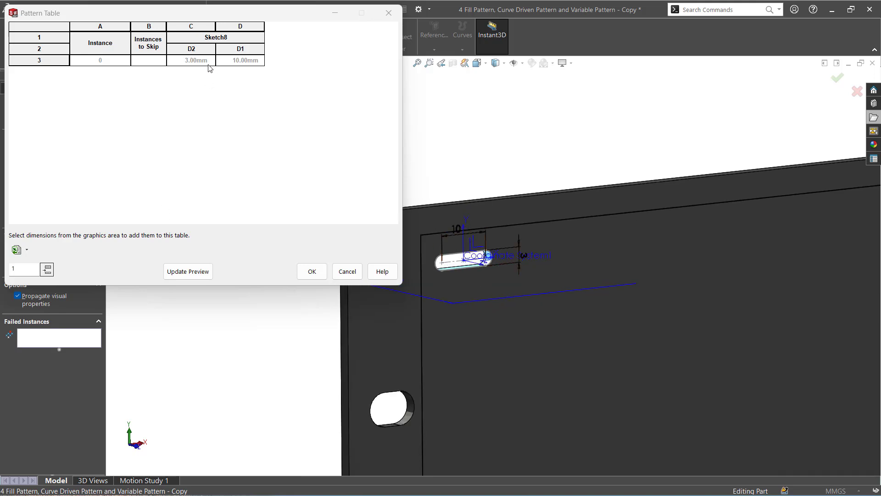
pyautogui.click(48, 271)
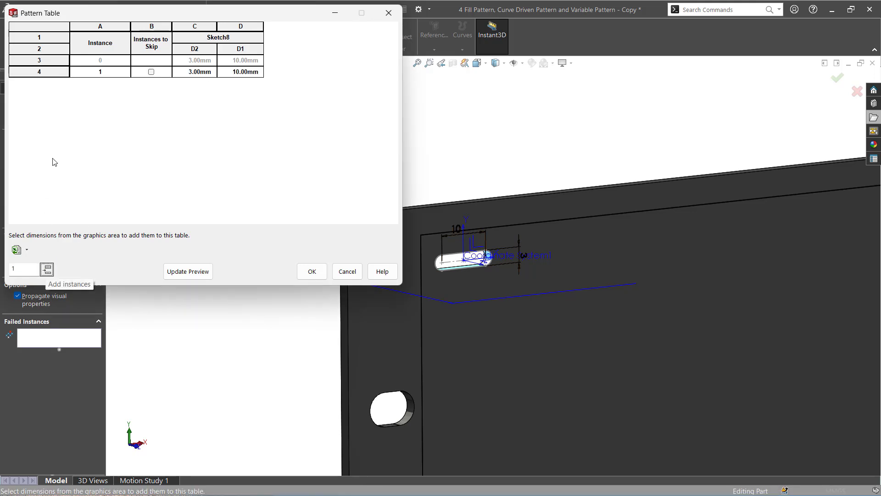
pyautogui.click(201, 73)
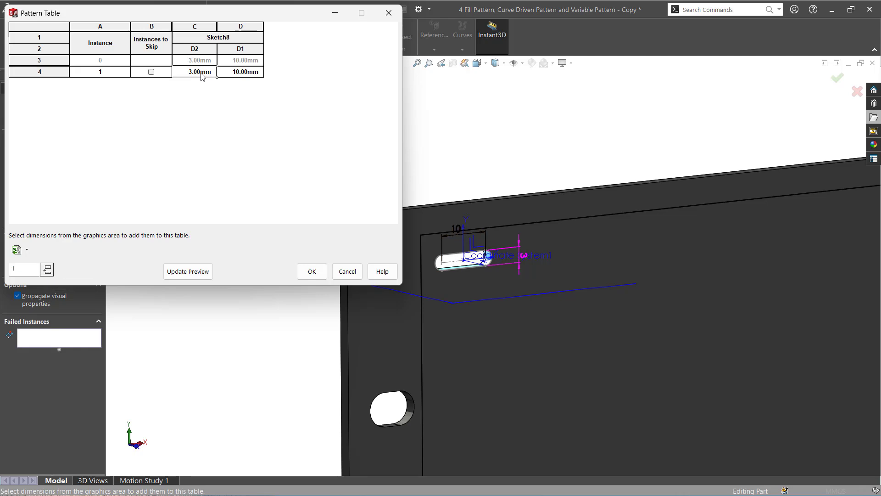
pyautogui.scroll(3, 576, 266)
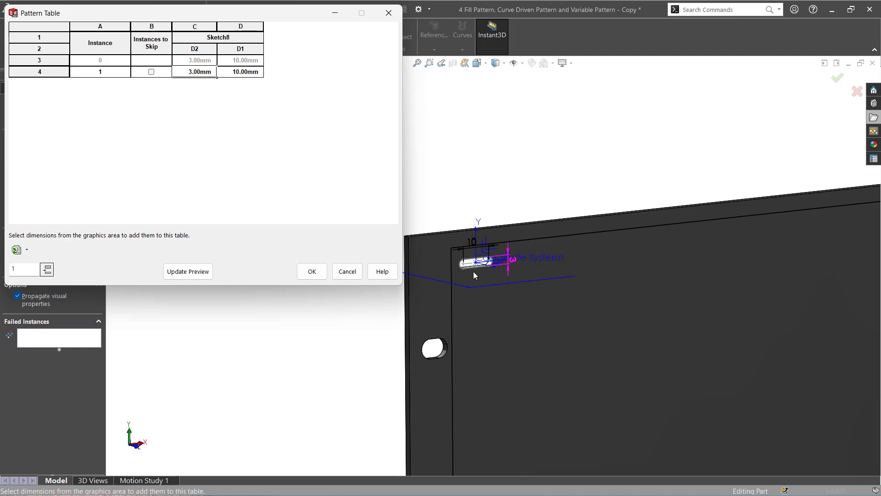
pyautogui.moveTo(492, 279); pyautogui.dragTo(456, 302, button='middle')
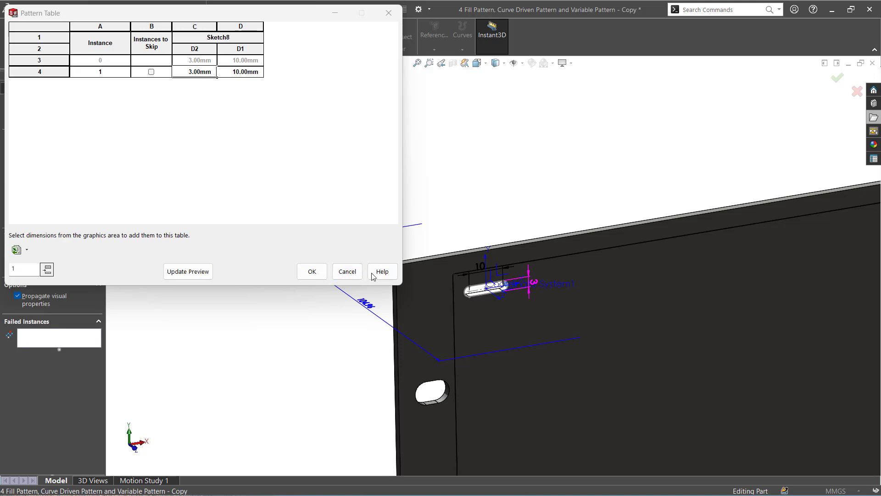
pyautogui.scroll(-3, 485, 281)
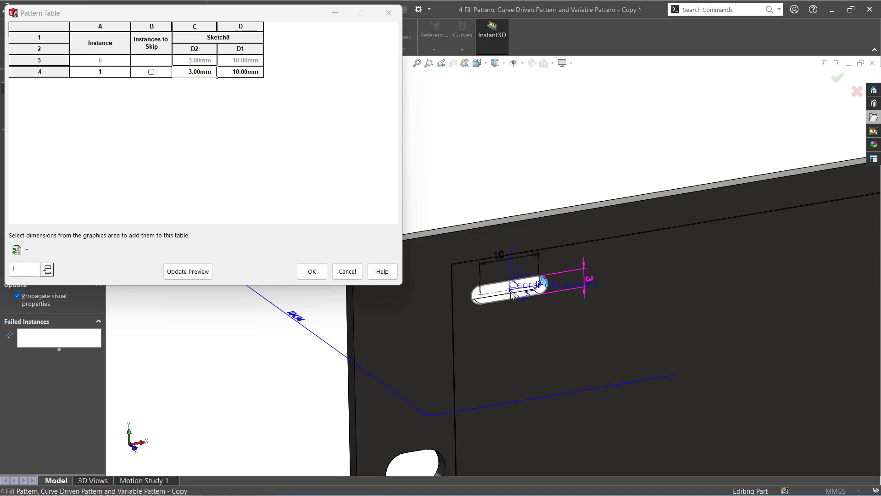
pyautogui.click(348, 272)
pyautogui.press('Escape')
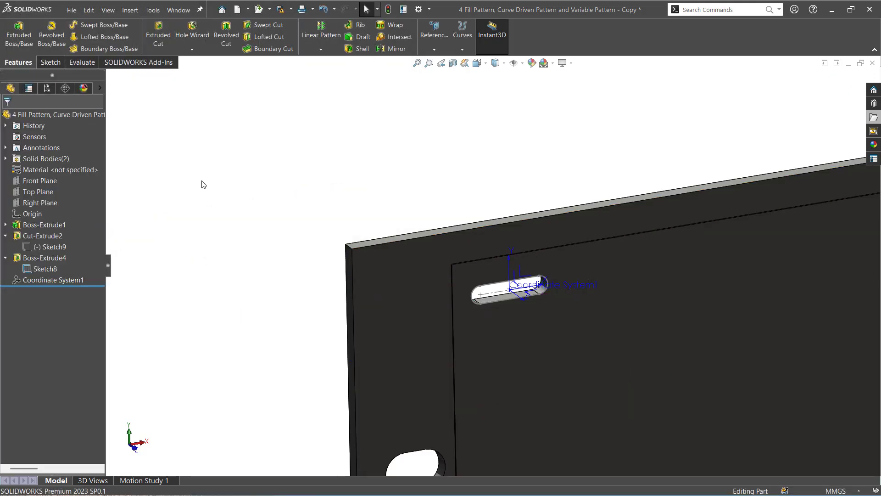
# Edit Sketch8 of the small slot and dimension the slot's centre horizontally from the panel's left edge.
pyautogui.click(42, 259)
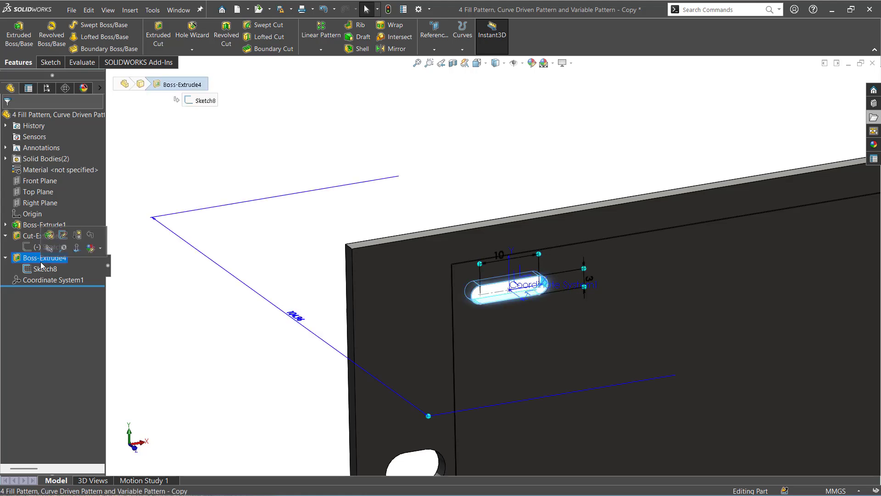
pyautogui.click(43, 267)
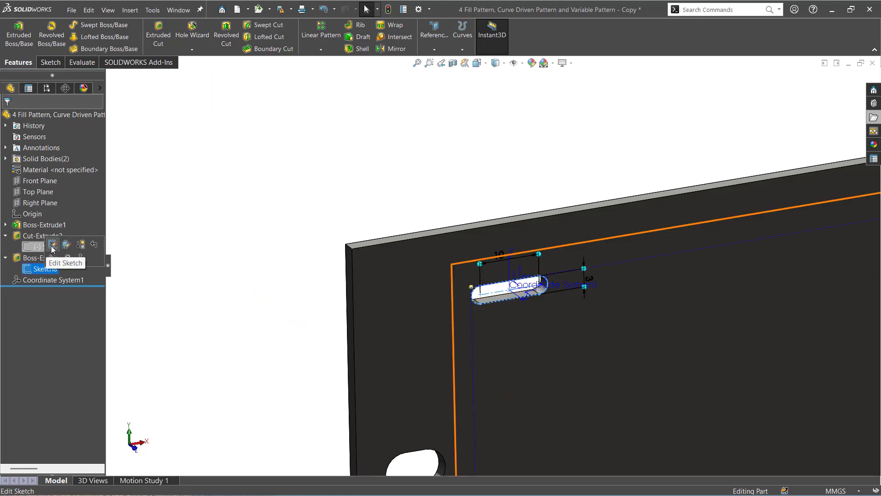
pyautogui.click(52, 247)
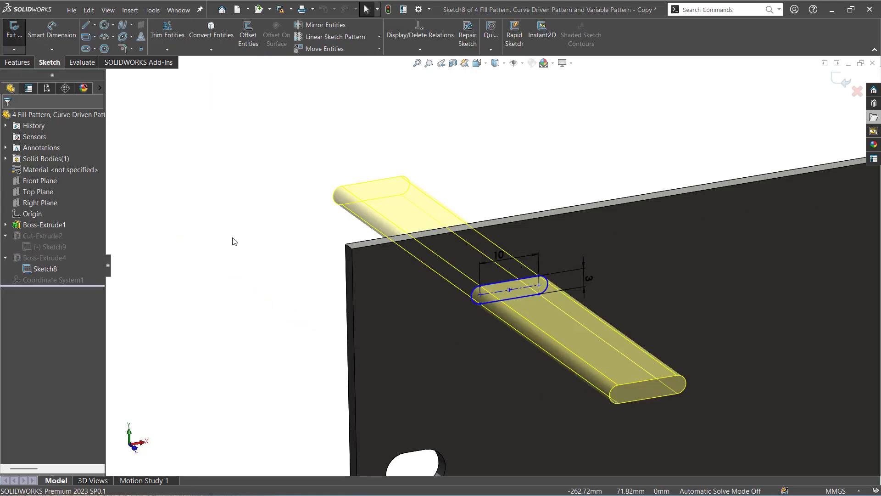
pyautogui.hotkey('ctrl', '8')
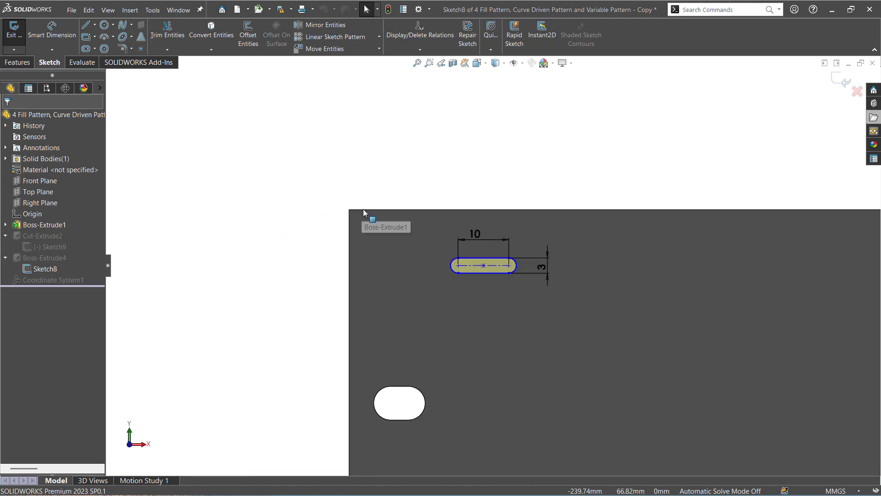
pyautogui.press('d')
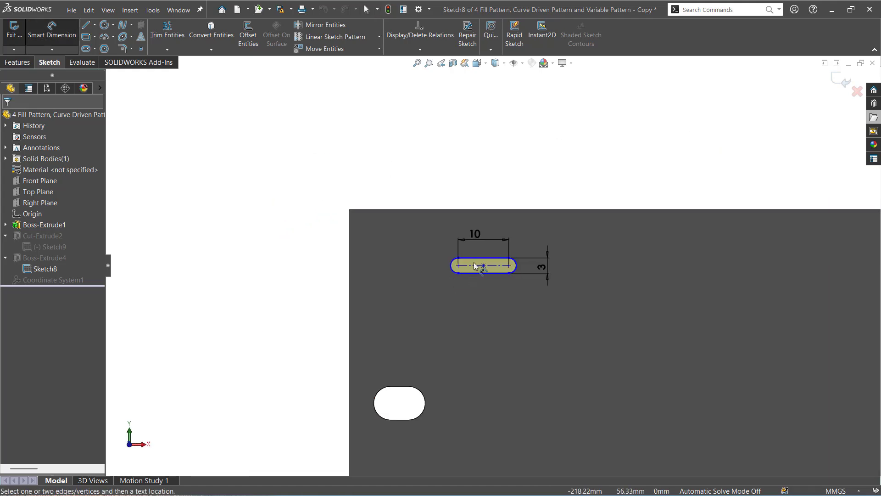
pyautogui.click(482, 265)
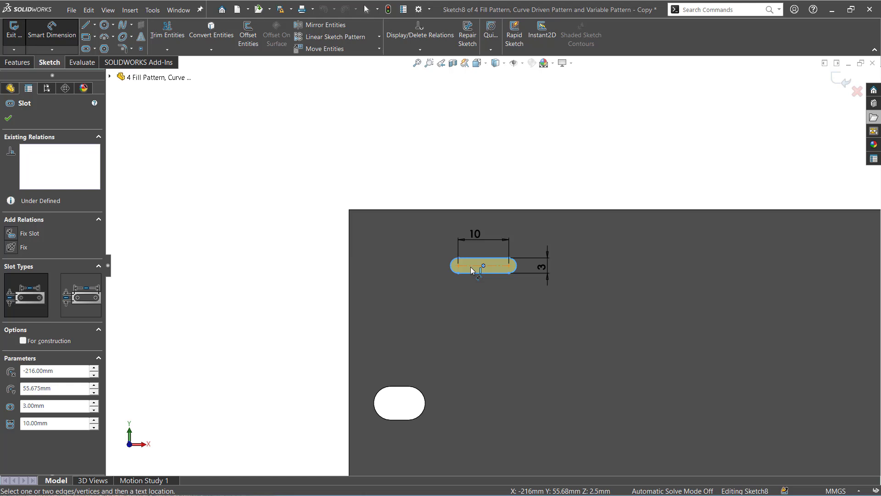
pyautogui.click(350, 277)
pyautogui.click(404, 158)
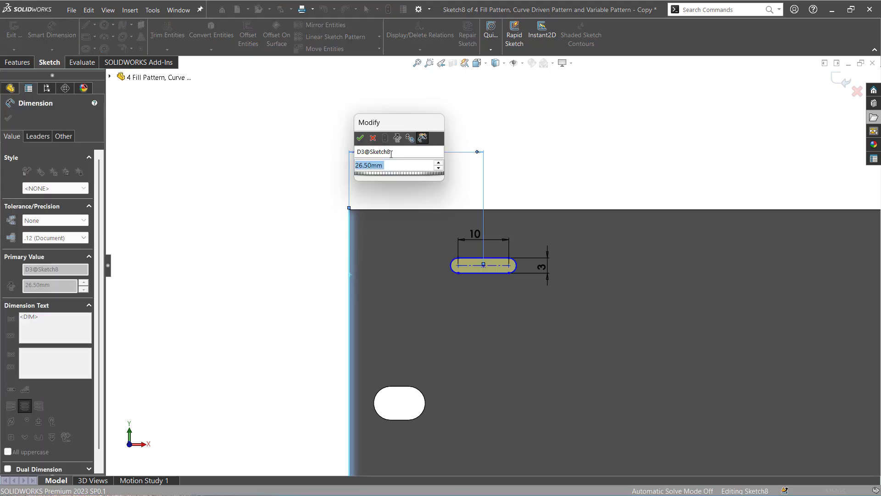
pyautogui.click(360, 138)
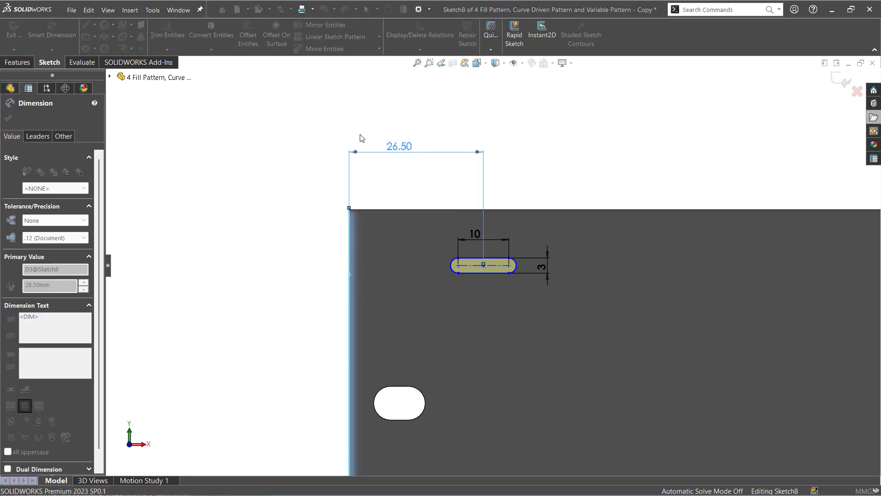
# Dimension the slot's centre vertically from the panel's top edge and exit the sketch.
pyautogui.click(486, 266)
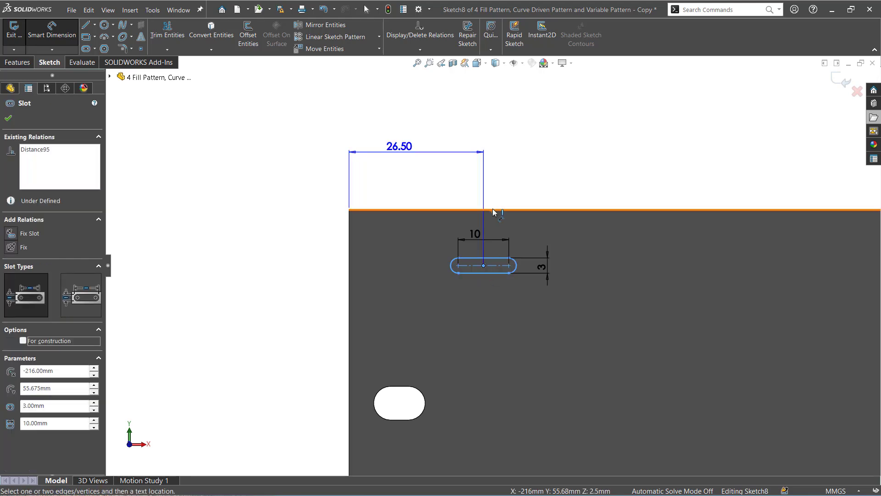
pyautogui.click(498, 209)
pyautogui.click(565, 173)
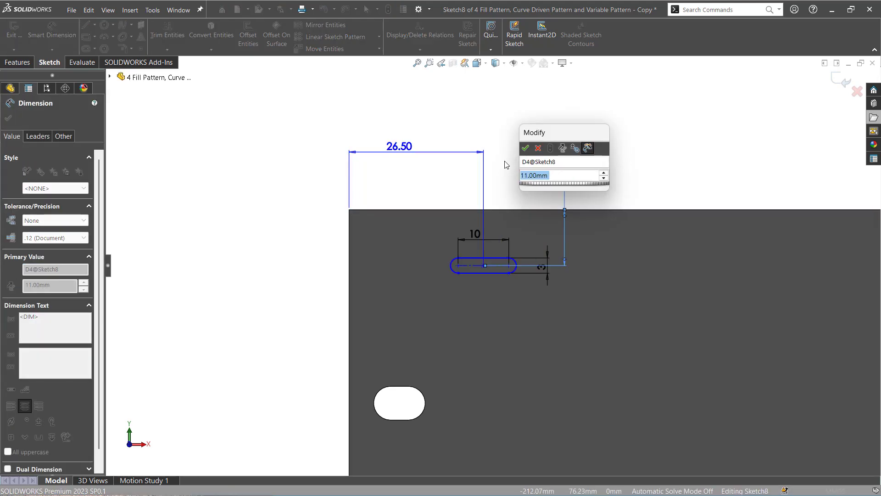
pyautogui.click(525, 150)
pyautogui.click(845, 81)
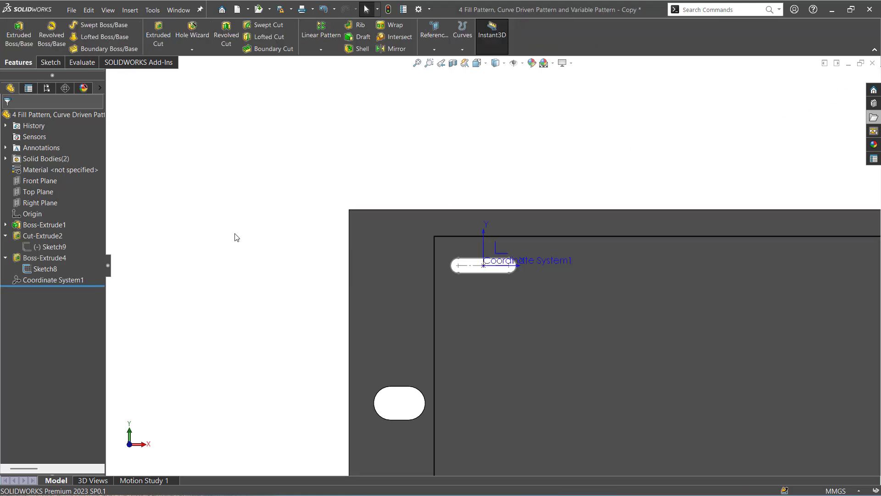
# Start a Variable Pattern of the small slot feature Boss-Extrude4 and create its pattern table.
pyautogui.scroll(3, 236, 238)
pyautogui.moveTo(238, 237)
pyautogui.mouseDown(button='middle')
pyautogui.moveTo(250, 238)
pyautogui.moveTo(262, 281)
pyautogui.mouseUp(button='middle')
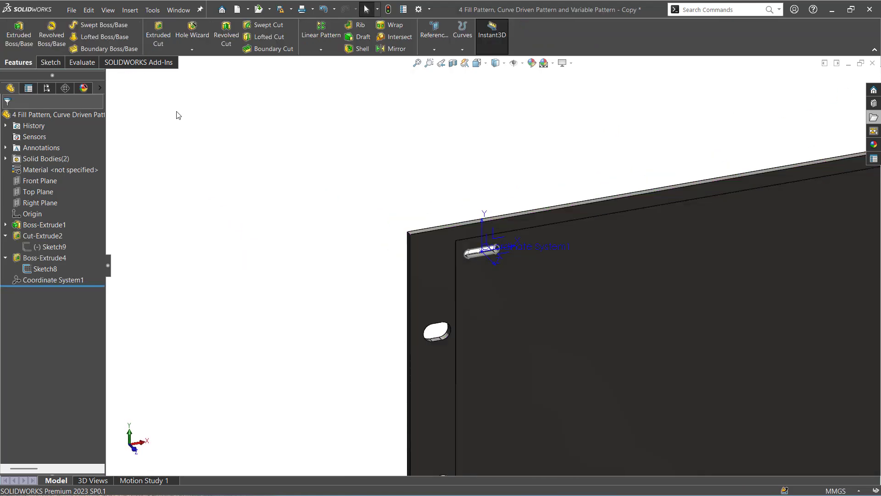
pyautogui.click(321, 49)
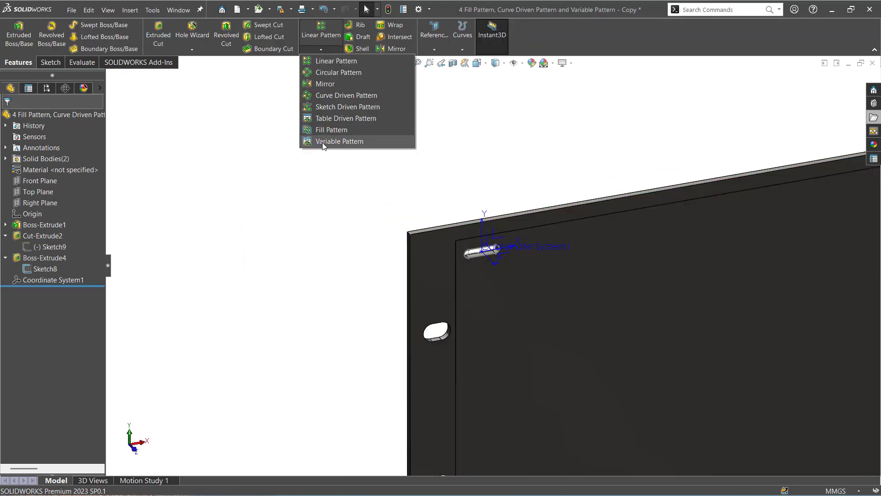
pyautogui.click(322, 142)
pyautogui.scroll(-3, 495, 262)
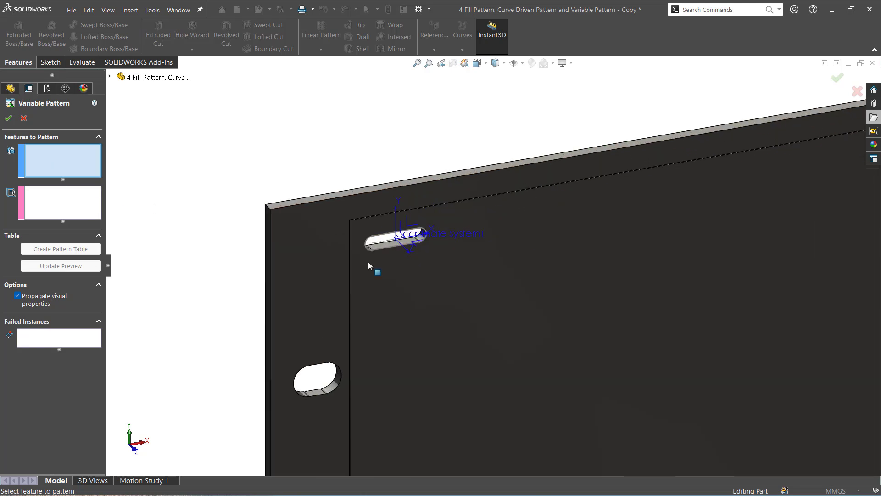
pyautogui.scroll(-5, 369, 265)
pyautogui.click(505, 285)
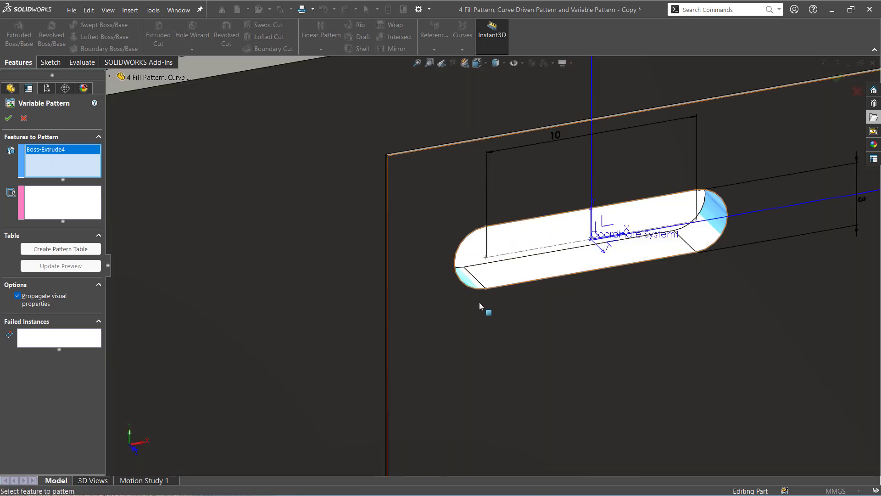
pyautogui.scroll(3, 477, 310)
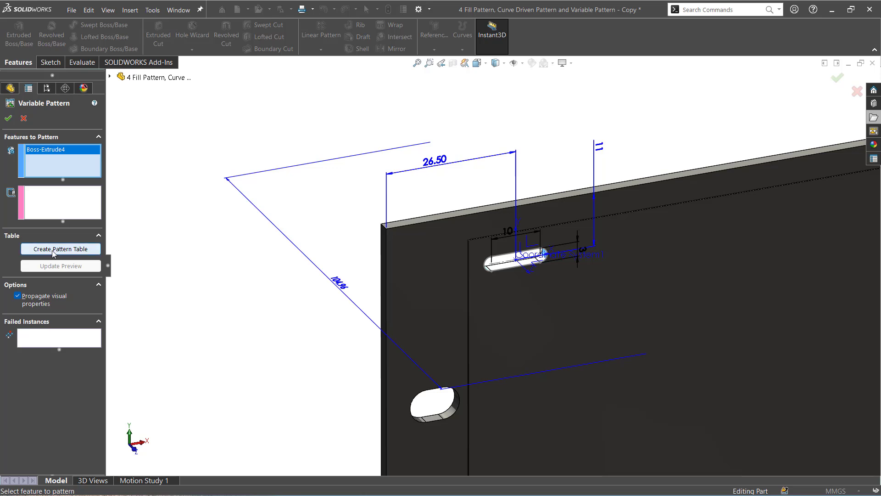
pyautogui.click(54, 250)
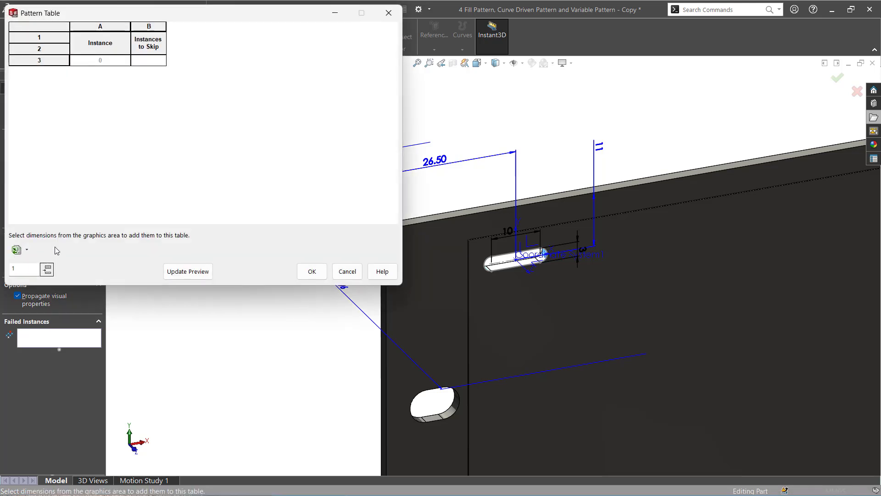
# Include the slot's horizontal and vertical position, length and width dimensions in the pattern table and add one instance.
pyautogui.click(435, 161)
pyautogui.click(599, 150)
pyautogui.scroll(-3, 558, 251)
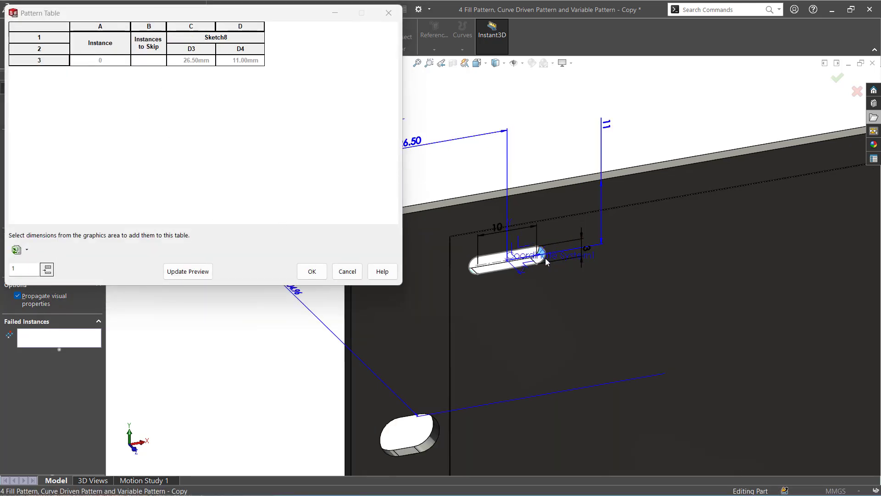
pyautogui.click(470, 216)
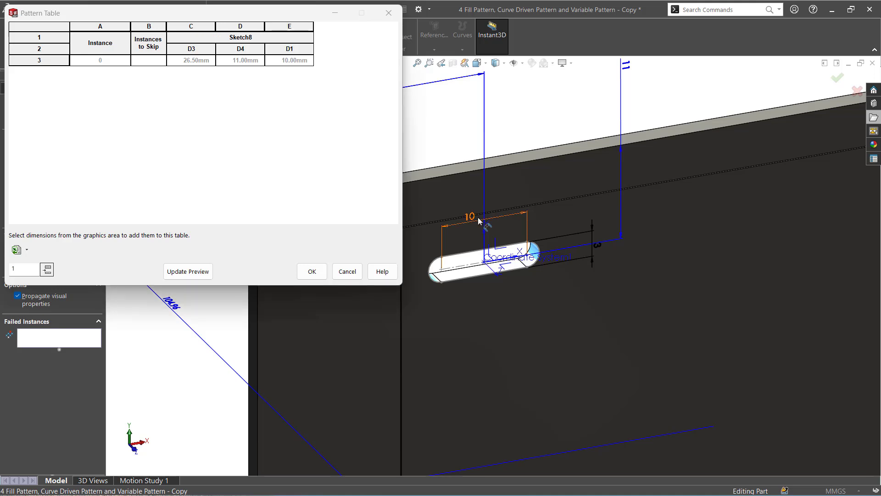
pyautogui.click(591, 252)
pyautogui.scroll(3, 493, 260)
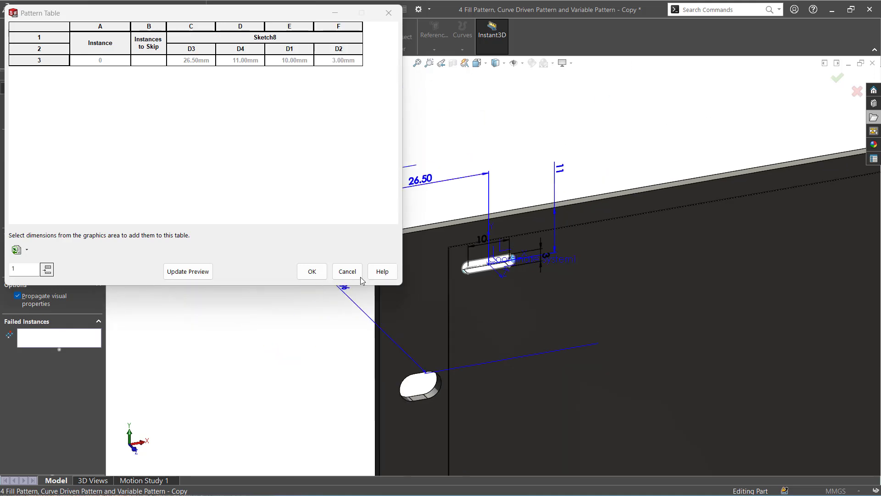
pyautogui.click(48, 270)
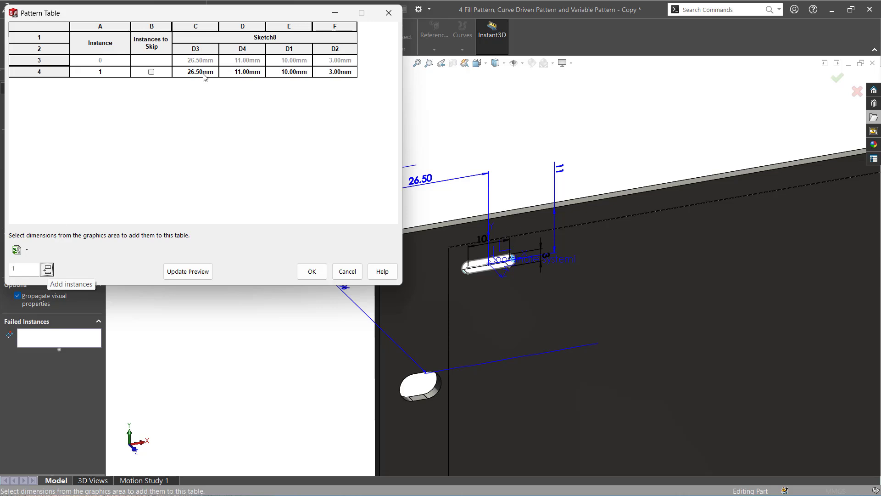
# Set instance 1's horizontal position D3 to 51.50 mm and vertical position D4 to 22 mm in the pattern table.
pyautogui.scroll(2, 551, 301)
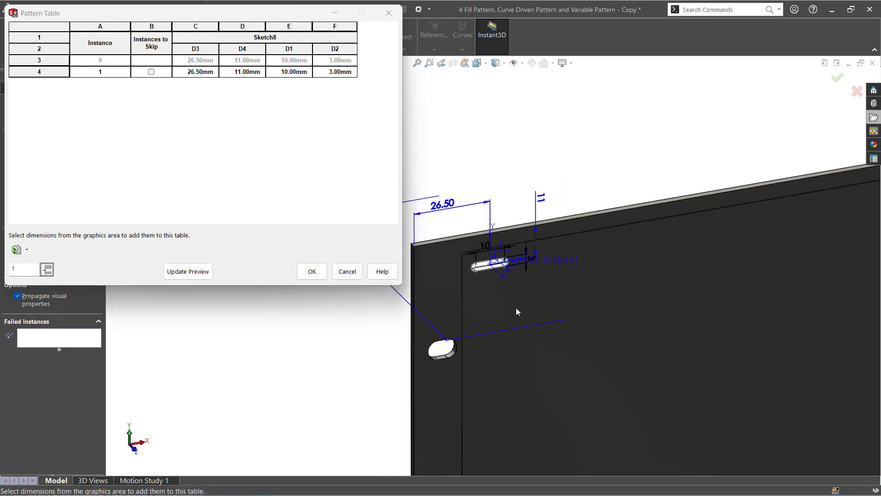
pyautogui.moveTo(516, 307)
pyautogui.mouseDown(button='middle')
pyautogui.moveTo(488, 285)
pyautogui.moveTo(518, 298)
pyautogui.mouseUp(button='middle')
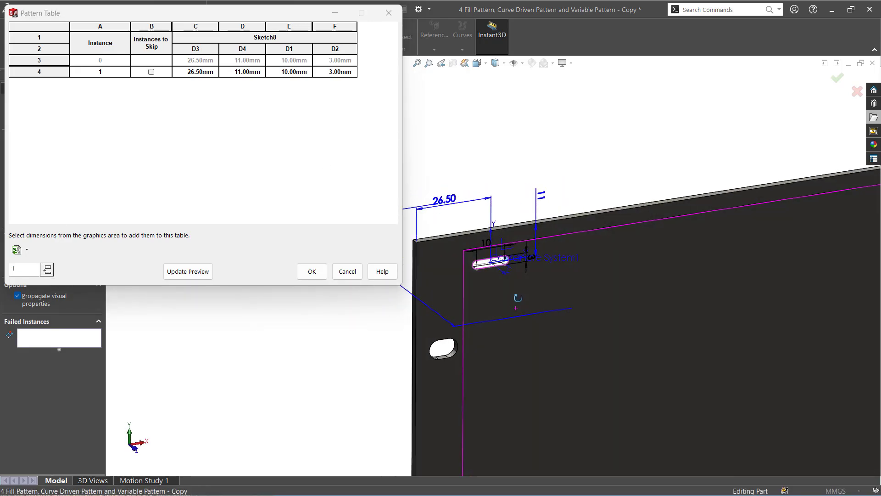
pyautogui.doubleClick(207, 72)
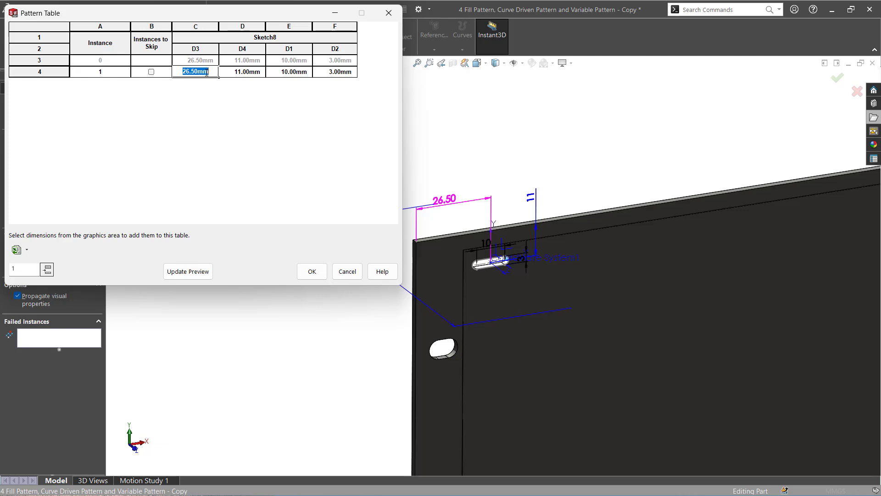
pyautogui.click(209, 72)
pyautogui.moveTo(210, 72); pyautogui.dragTo(183, 71)
pyautogui.write('51.50')
pyautogui.press('Tab')
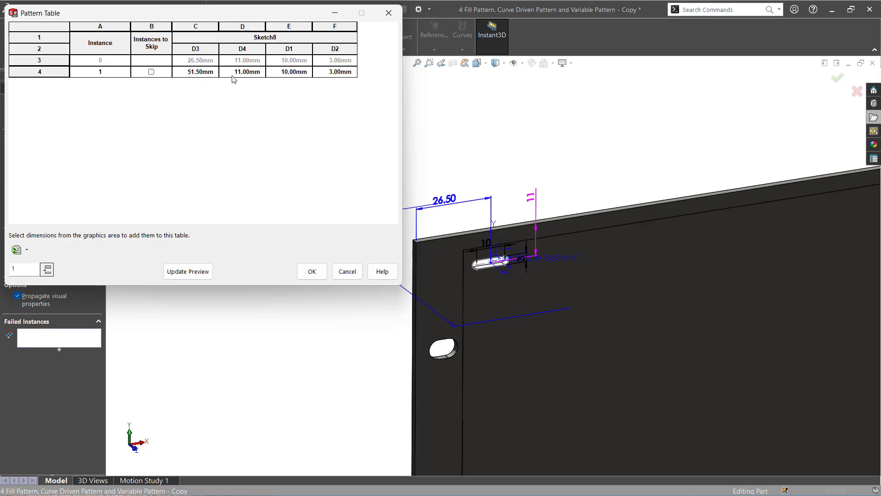
pyautogui.click(231, 75)
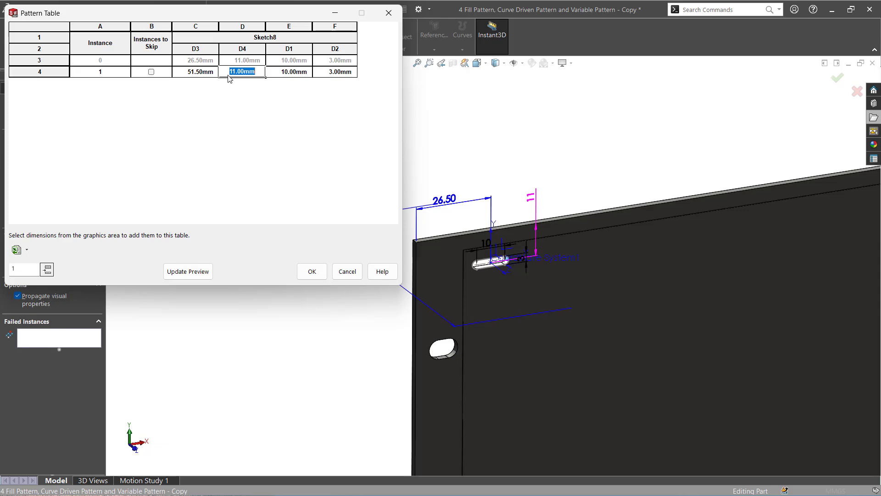
pyautogui.write('22')
pyautogui.press('Tab')
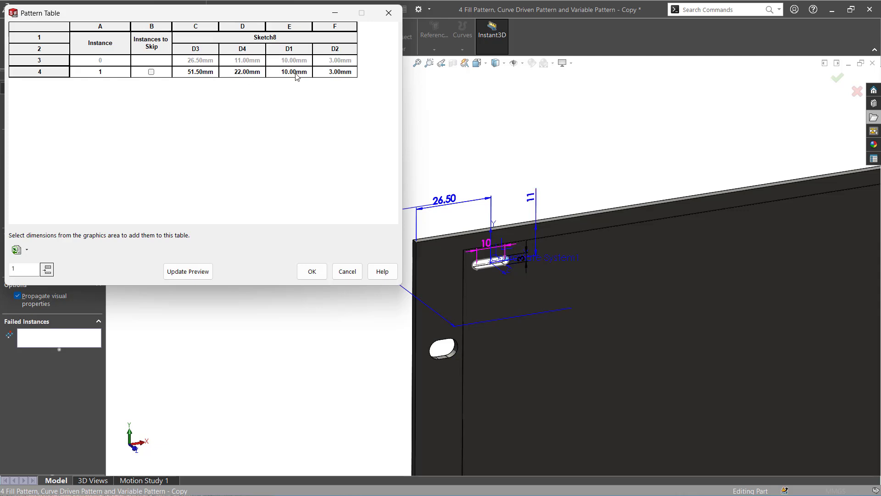
# Update the preview of the repositioned slot instance from the pattern table.
pyautogui.scroll(3, 467, 197)
pyautogui.scroll(3, 466, 193)
pyautogui.scroll(-2, 465, 193)
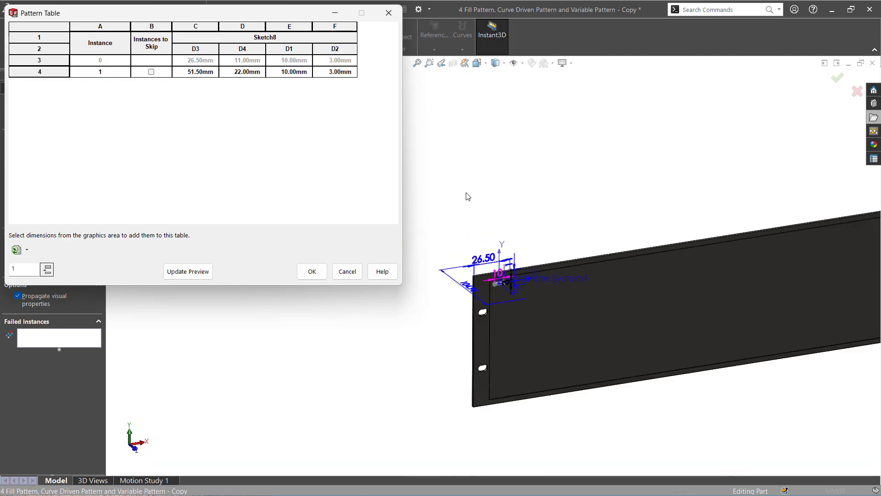
pyautogui.scroll(-1, 538, 284)
pyautogui.scroll(-2, 538, 283)
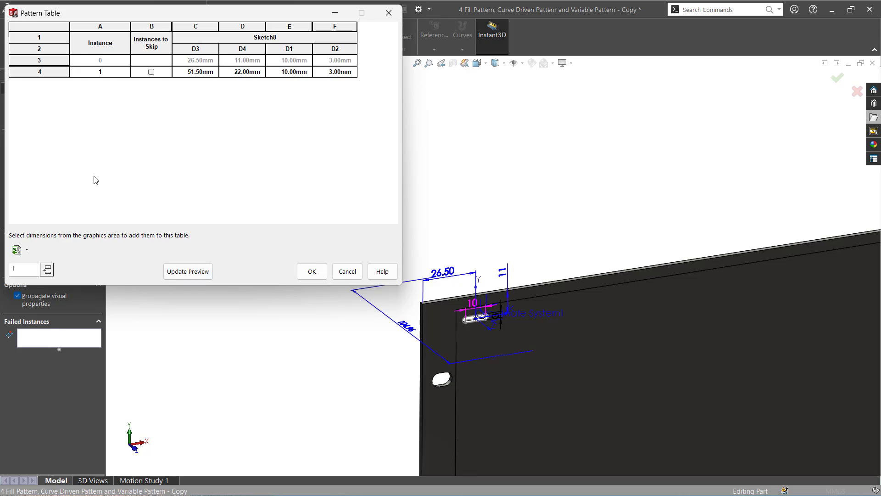
pyautogui.click(282, 75)
pyautogui.doubleClick(282, 75)
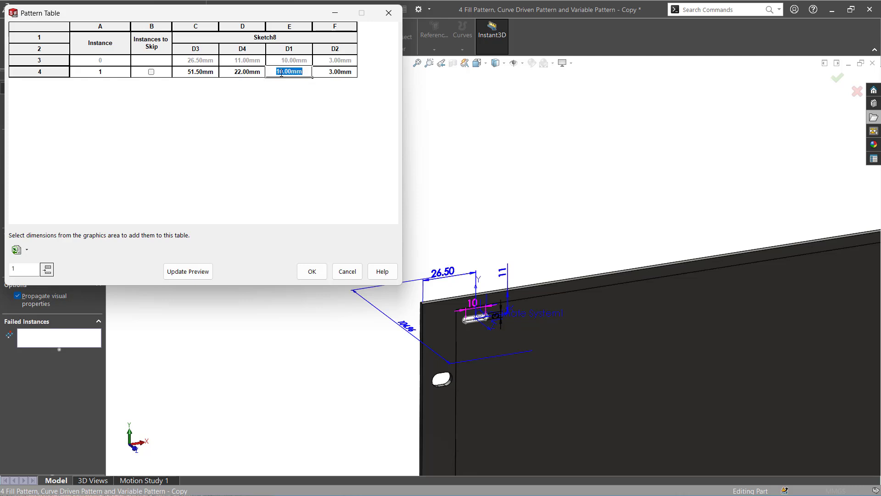
pyautogui.click(367, 165)
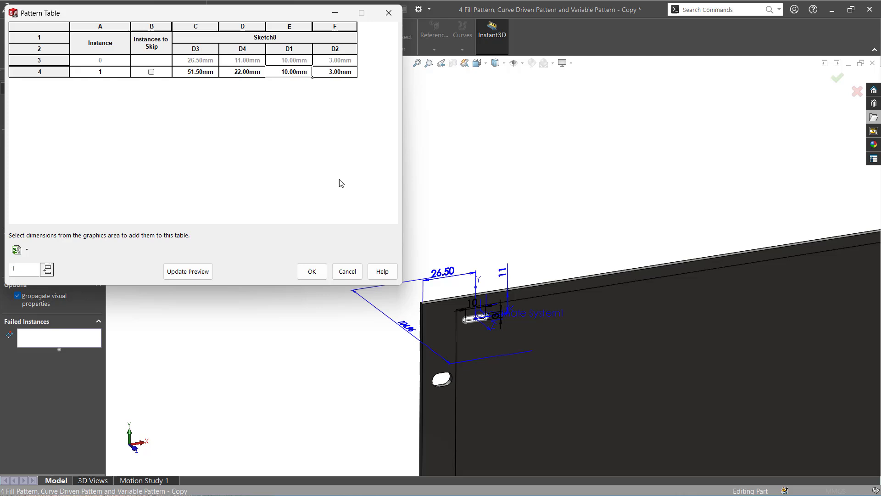
pyautogui.click(192, 276)
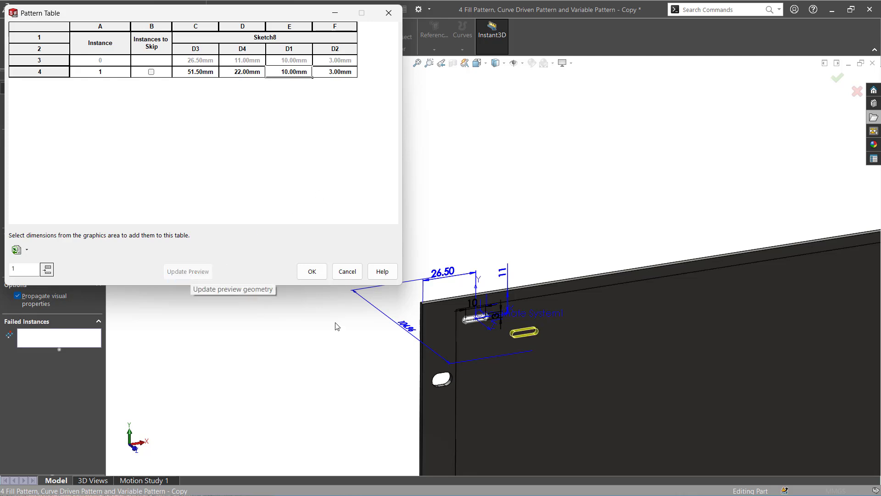
# Set instance 1's slot length D1 to 20 mm and width D2 to 5 mm, and update the preview.
pyautogui.moveTo(536, 336); pyautogui.dragTo(314, 153, button='middle')
pyautogui.click(284, 73)
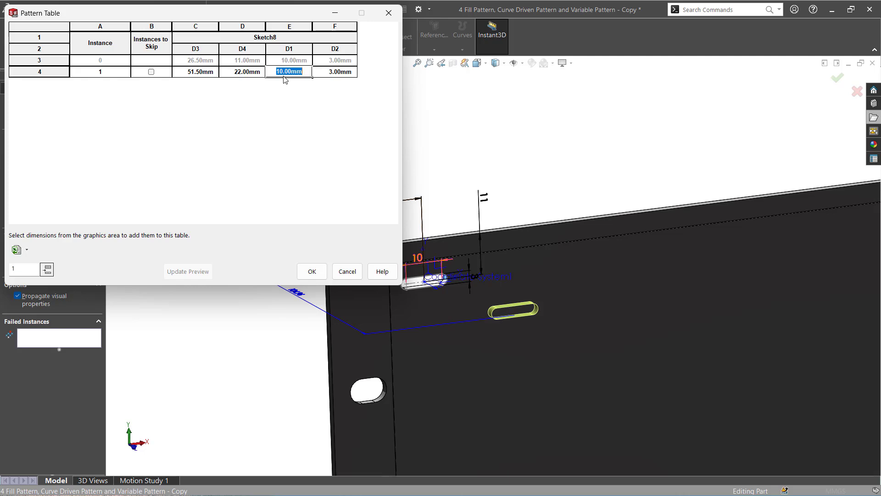
pyautogui.write('20')
pyautogui.click(341, 74)
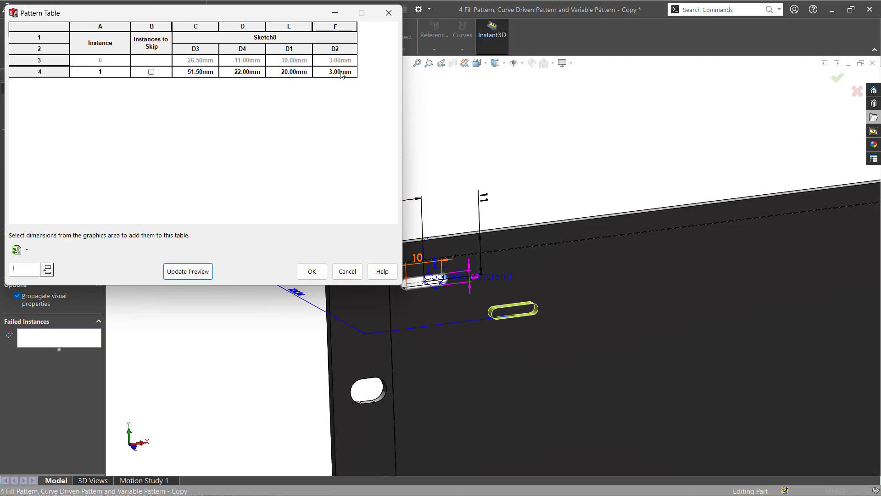
pyautogui.click(341, 72)
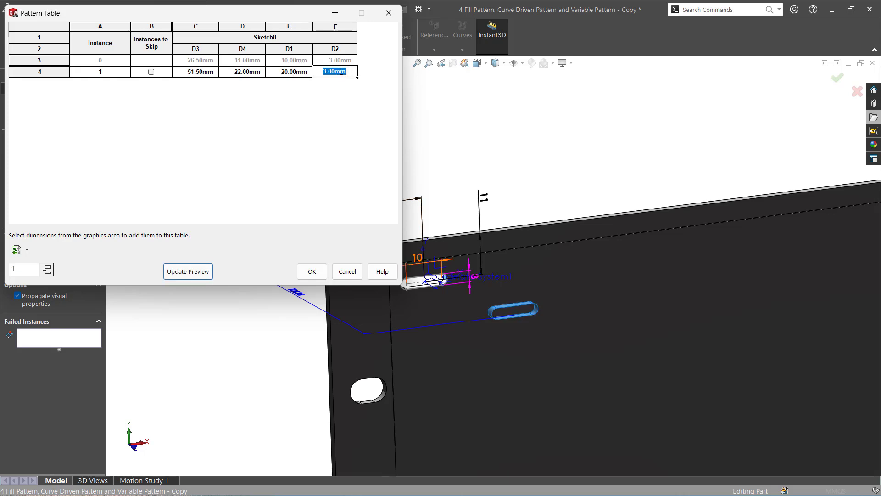
pyautogui.write('5')
pyautogui.click(343, 99)
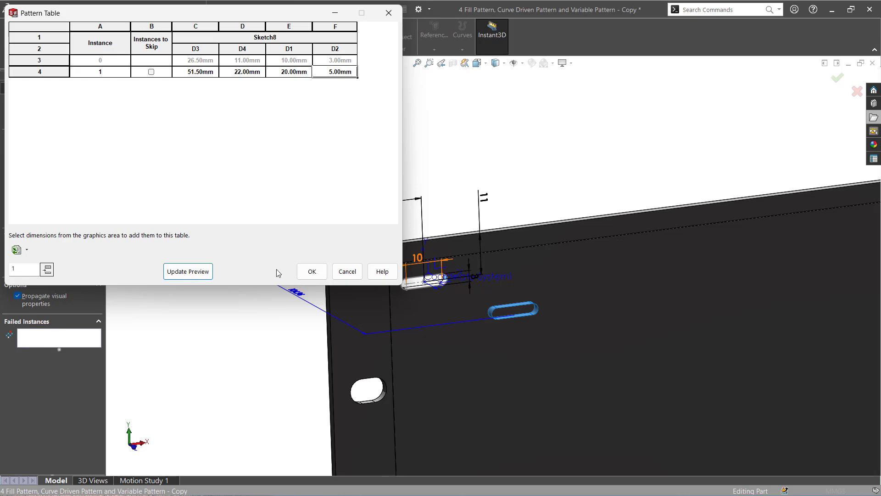
pyautogui.click(201, 271)
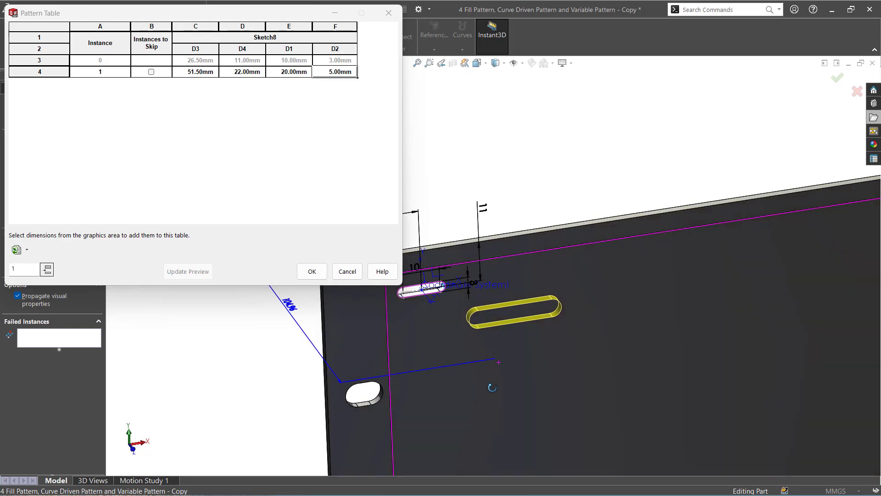
# Accept the pattern table and complete the Variable Pattern of the slot.
pyautogui.click(311, 270)
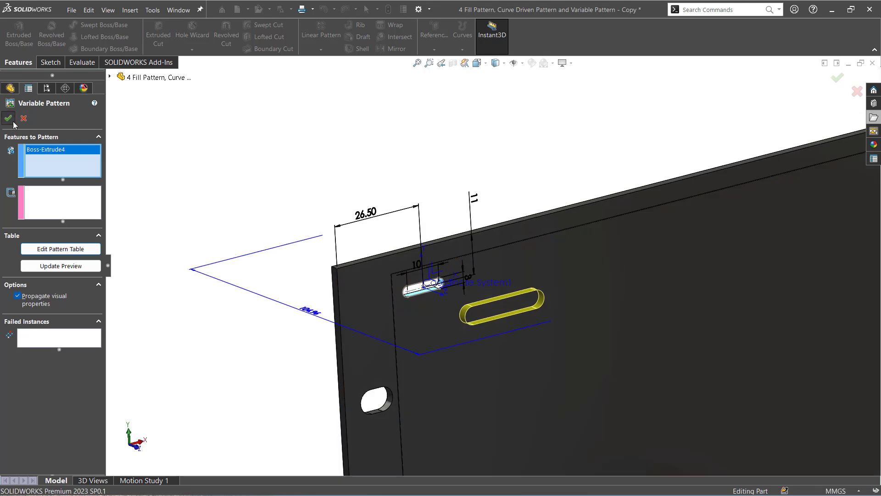
pyautogui.click(13, 124)
pyautogui.scroll(6, 302, 287)
pyautogui.moveTo(422, 339)
pyautogui.mouseDown(button='middle')
pyautogui.moveTo(396, 327)
pyautogui.moveTo(424, 335)
pyautogui.mouseUp(button='middle')
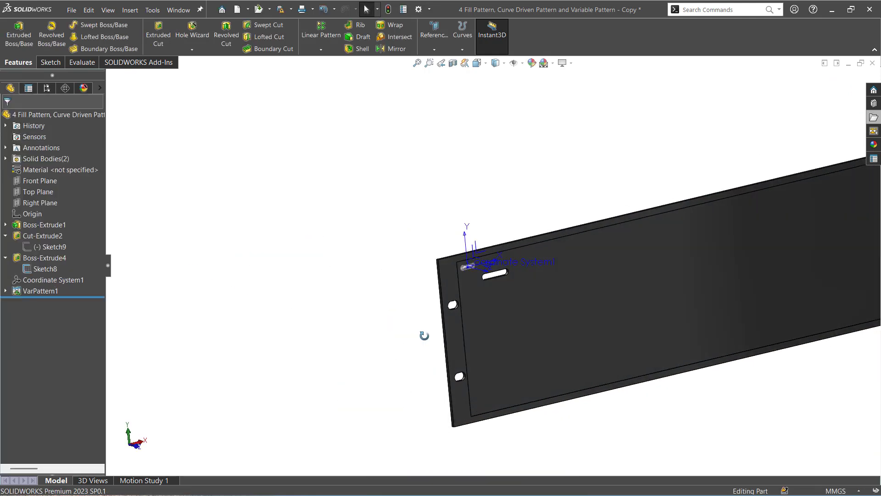
pyautogui.scroll(3, 422, 337)
pyautogui.scroll(-2, 748, 283)
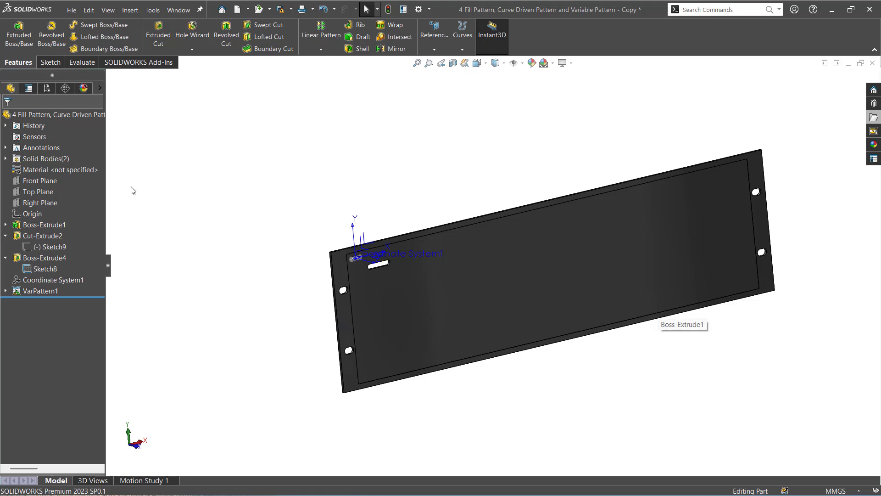
pyautogui.click(324, 50)
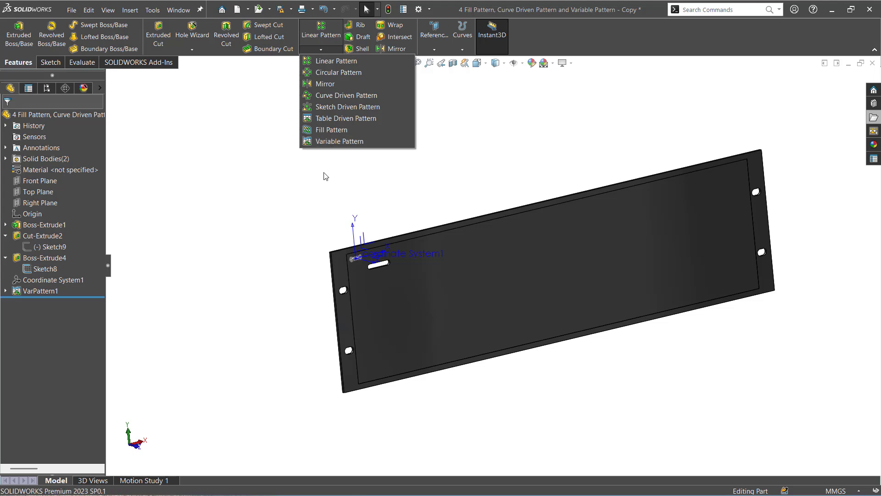
pyautogui.click(351, 164)
pyautogui.moveTo(352, 164); pyautogui.dragTo(377, 162, button='middle')
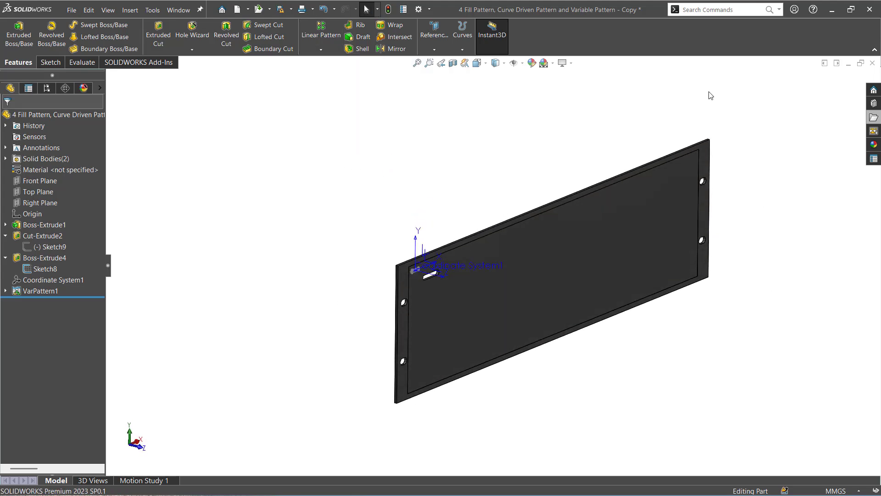
# Close the rack panel part without saving and collapse the Patterning folder in the file explorer.
pyautogui.click(873, 63)
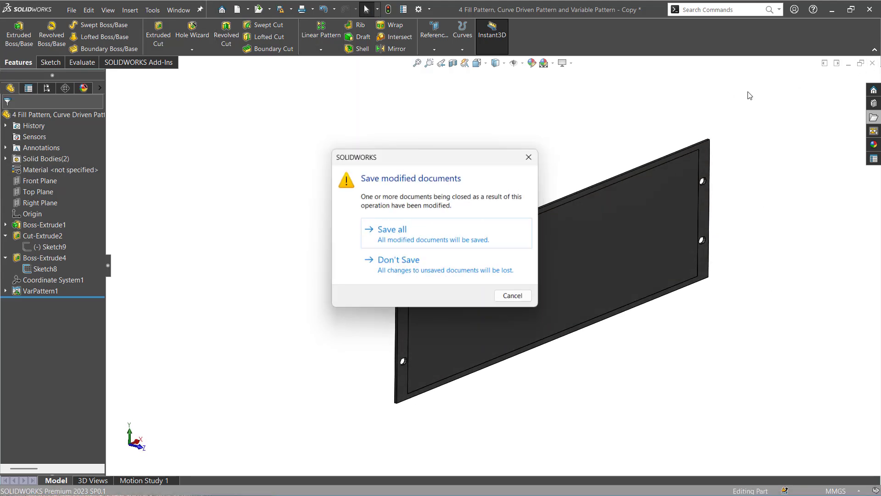
pyautogui.click(434, 263)
pyautogui.click(874, 81)
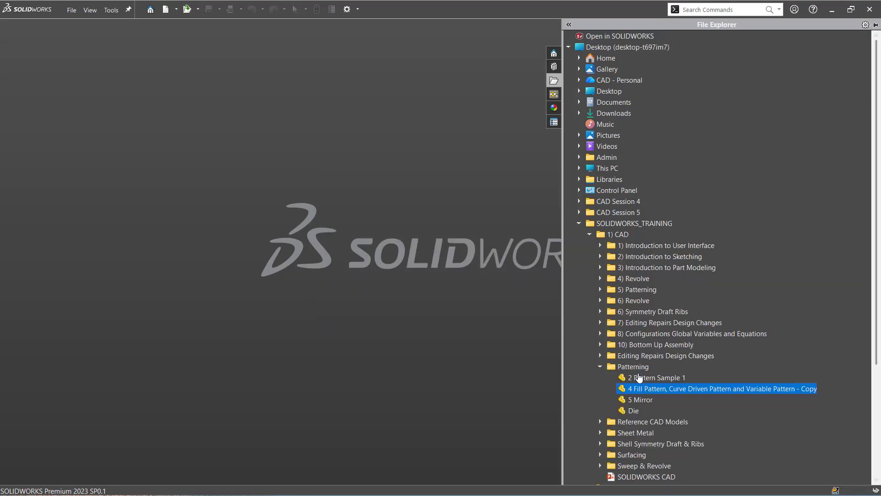
pyautogui.click(601, 365)
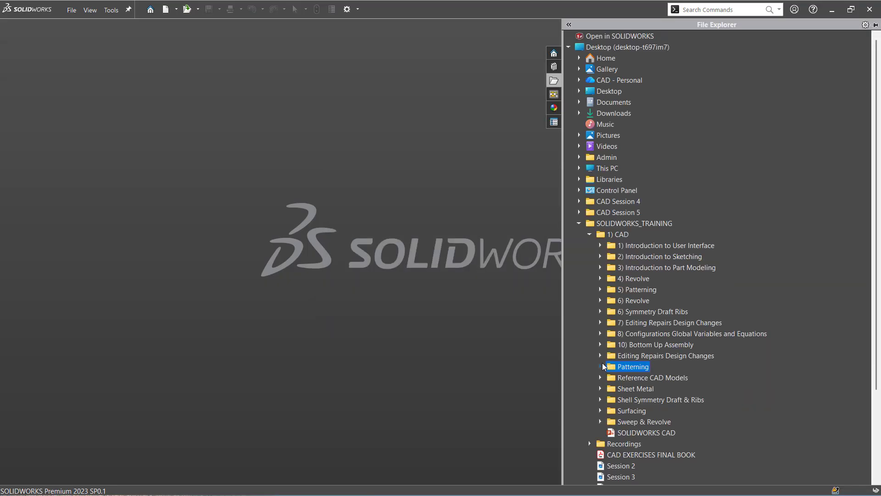
# Open the part "1) Editing Repairs Support Plate" from the Editing Repairs Design Changes folder and rebuild it.
pyautogui.click(601, 356)
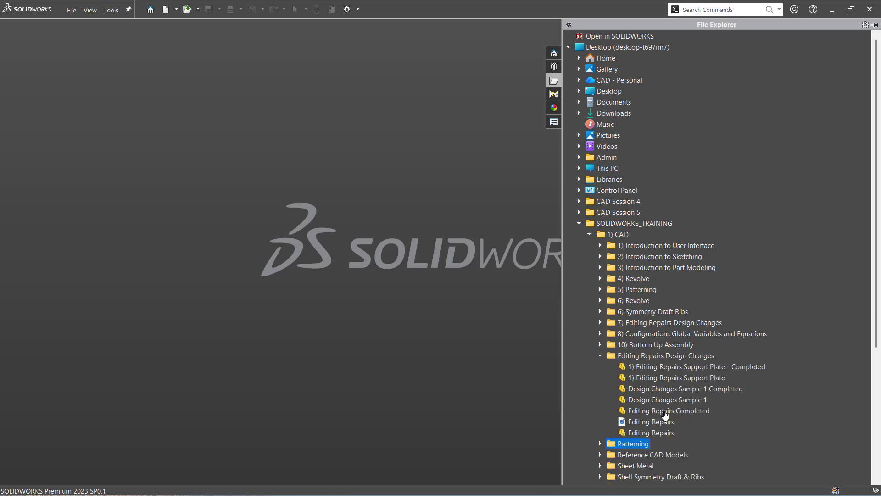
pyautogui.moveTo(666, 404)
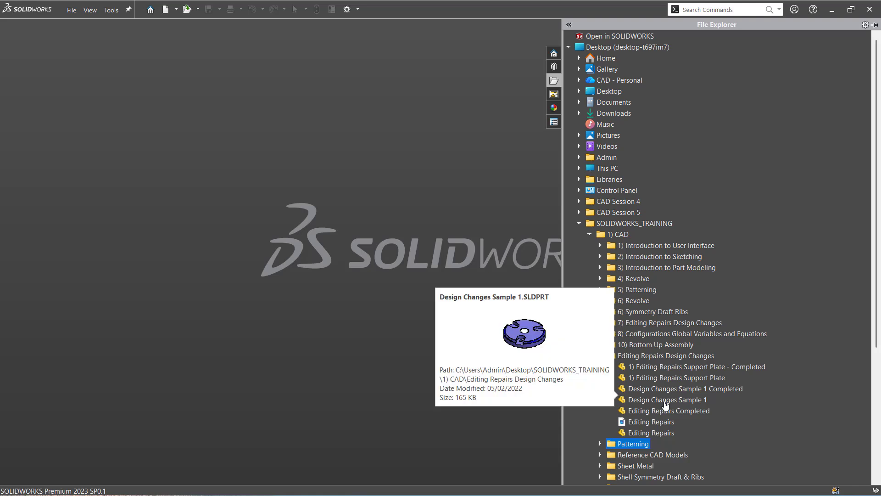
pyautogui.moveTo(666, 381)
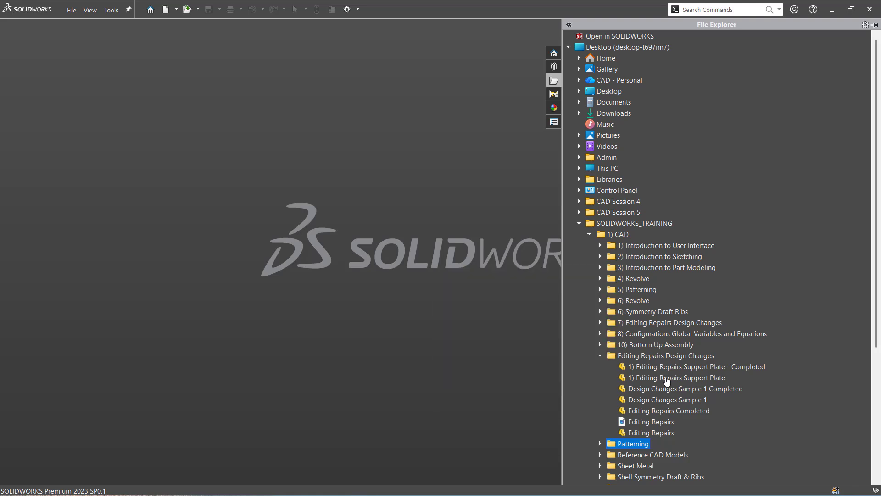
pyautogui.doubleClick(667, 378)
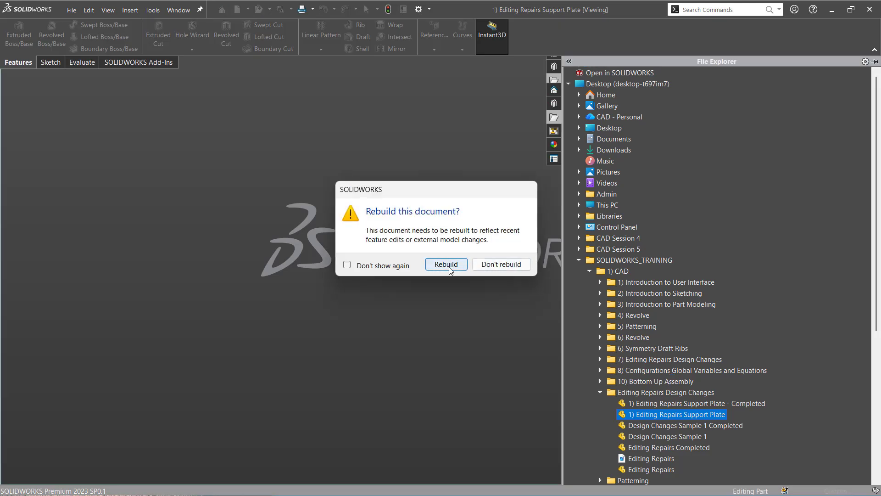
pyautogui.click(451, 266)
pyautogui.click(567, 292)
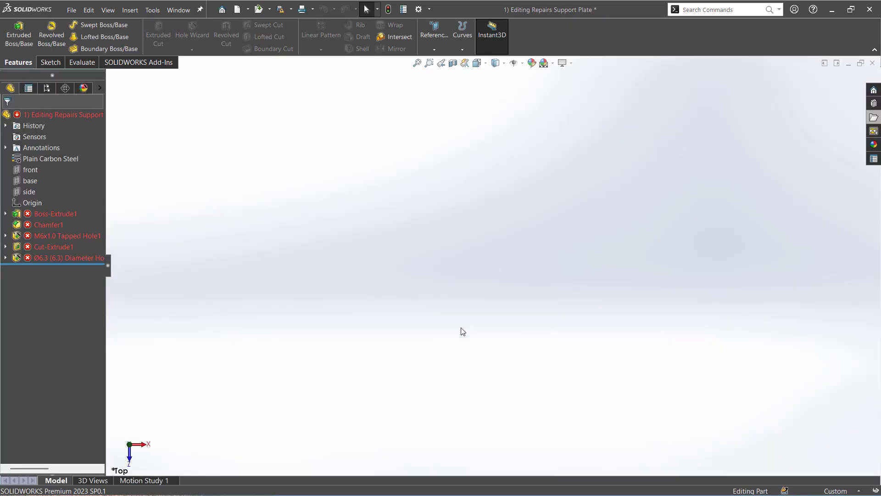
# Change the scene background to plain white.
pyautogui.click(553, 63)
pyautogui.click(567, 88)
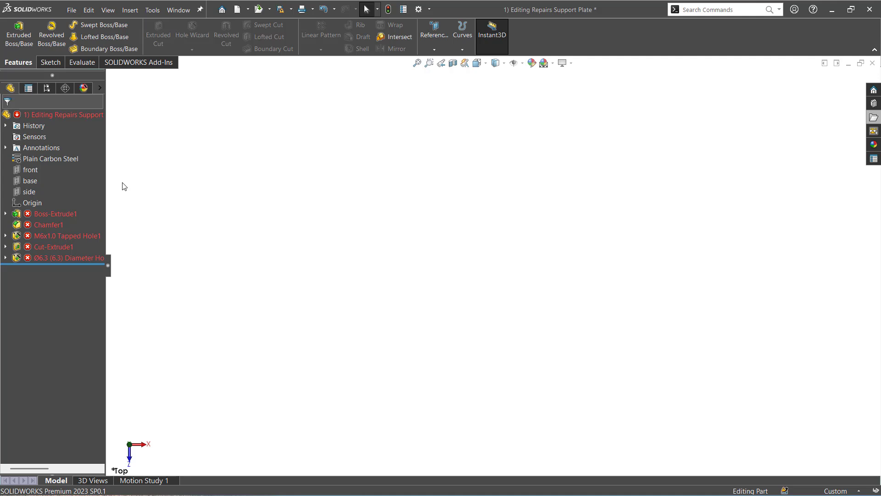
# Examine the rebuild error of Boss-Extrude1 with What's Wrong.
pyautogui.moveTo(57, 214)
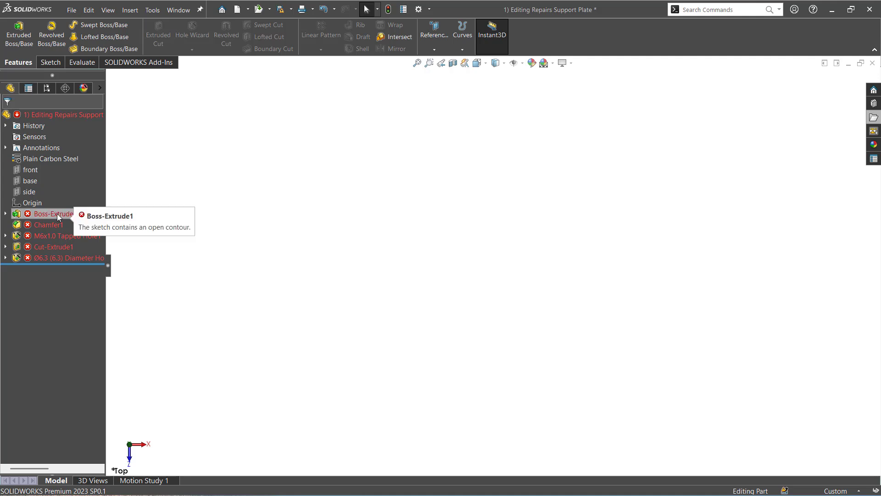
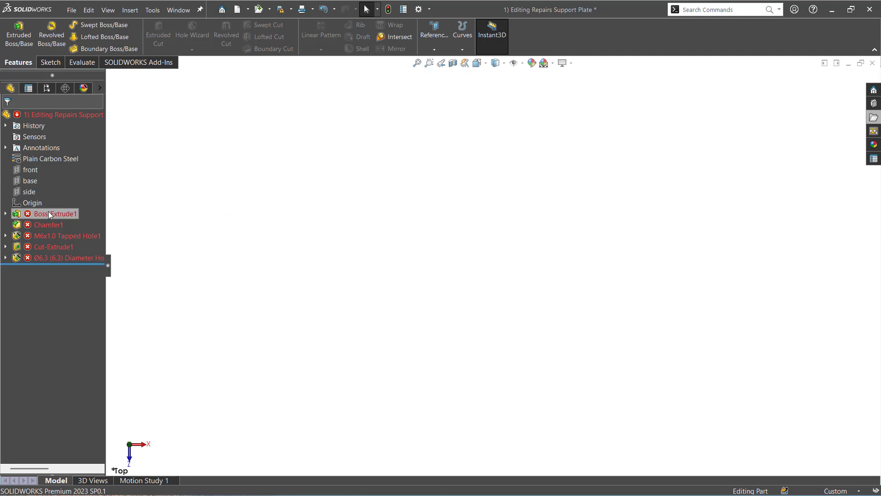
pyautogui.moveTo(49, 214)
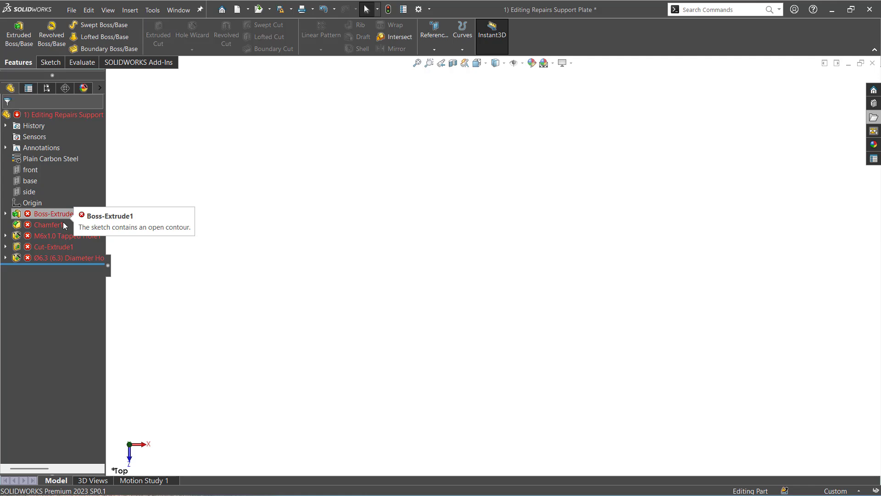
pyautogui.rightClick(34, 216)
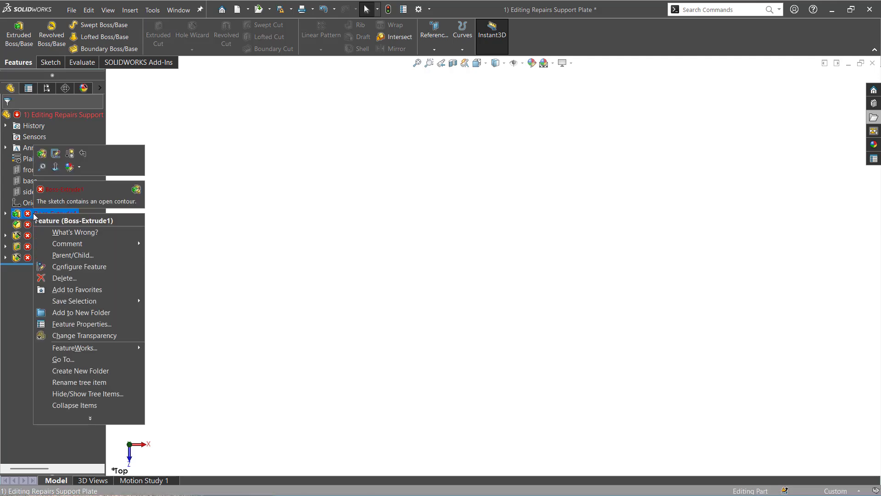
pyautogui.click(68, 233)
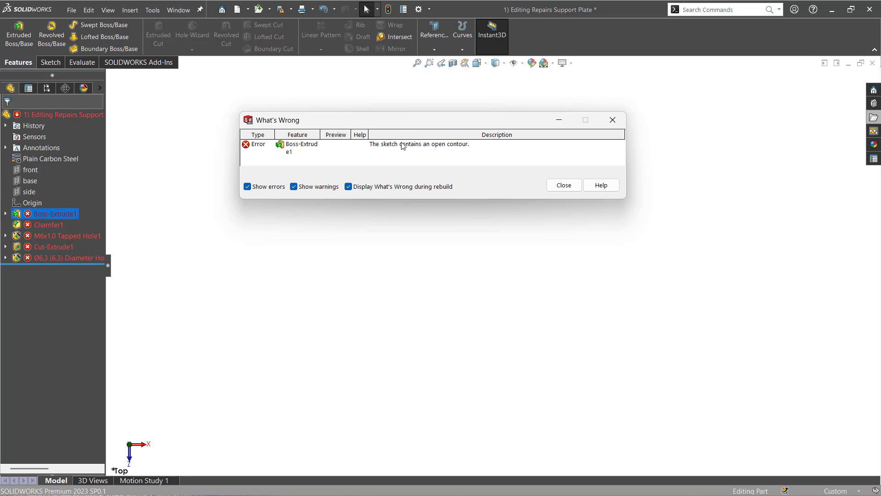
# Close the error report and open Sketch1 of Boss-Extrude1 for editing.
pyautogui.click(563, 185)
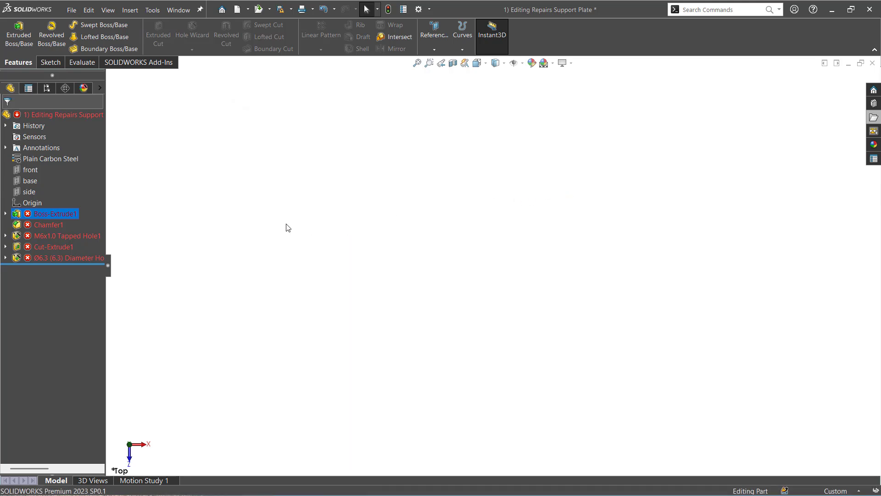
pyautogui.click(5, 214)
pyautogui.click(40, 225)
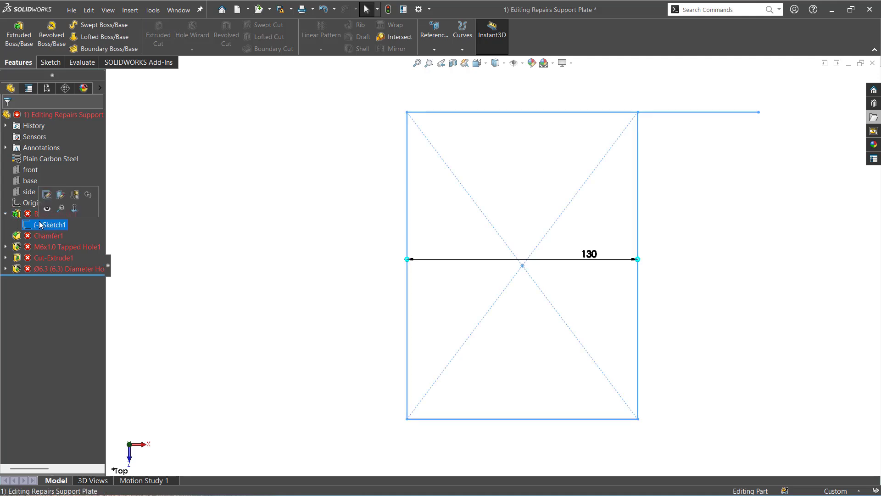
pyautogui.click(47, 194)
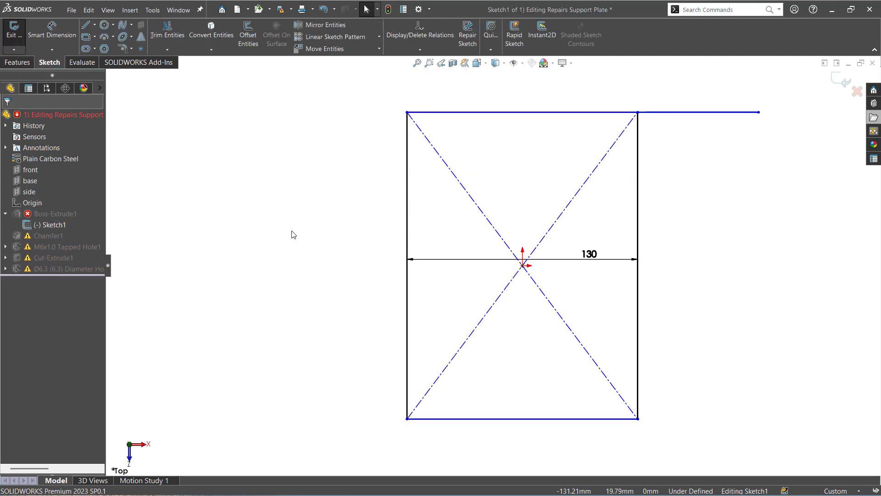
# Power-trim the line overhanging the rectangle's upper-right corner and the stray short line outside the profile, and check the corners for gaps.
pyautogui.scroll(-3, 710, 108)
pyautogui.scroll(5, 576, 150)
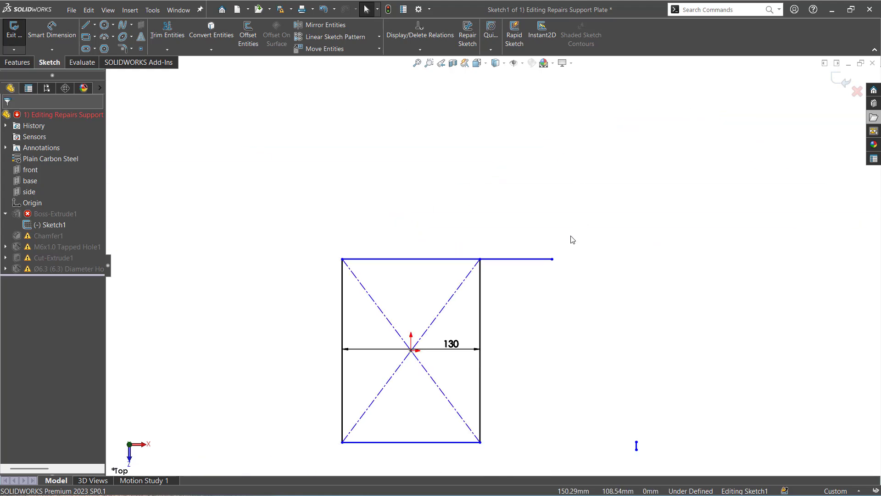
pyautogui.click(167, 30)
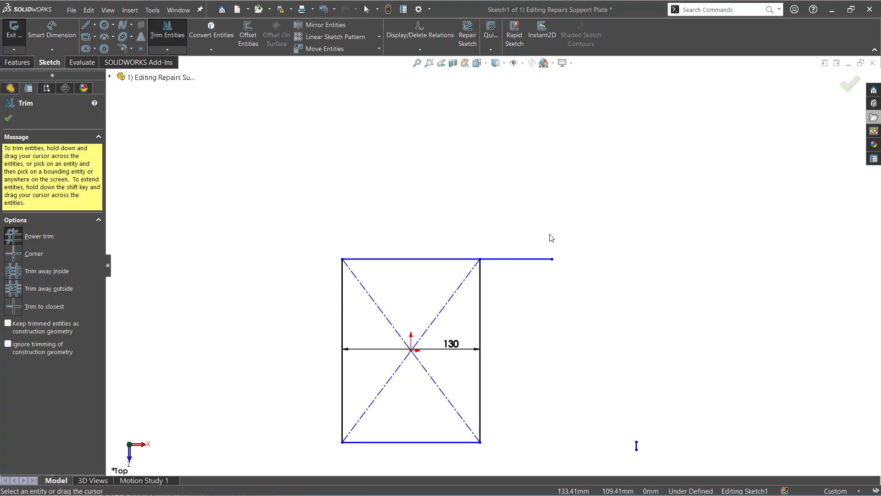
pyautogui.moveTo(523, 249); pyautogui.dragTo(538, 338)
pyautogui.scroll(-5, 653, 449)
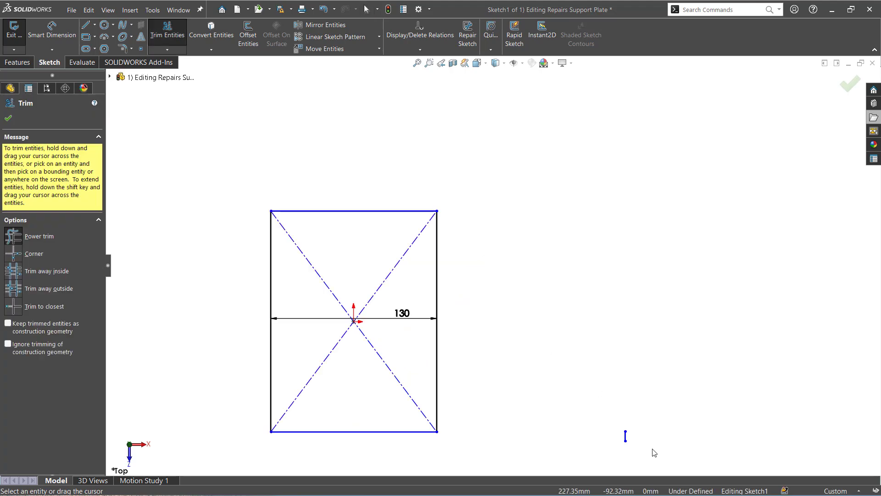
pyautogui.scroll(5, 652, 390)
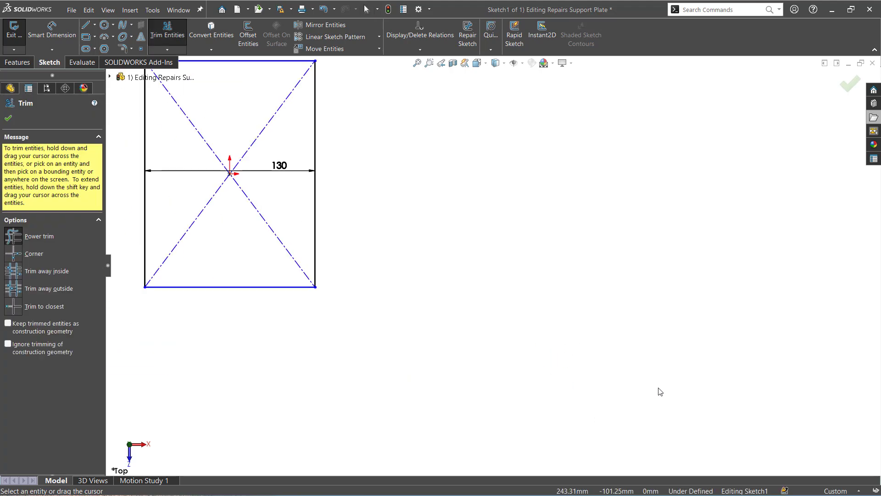
pyautogui.scroll(-5, 516, 340)
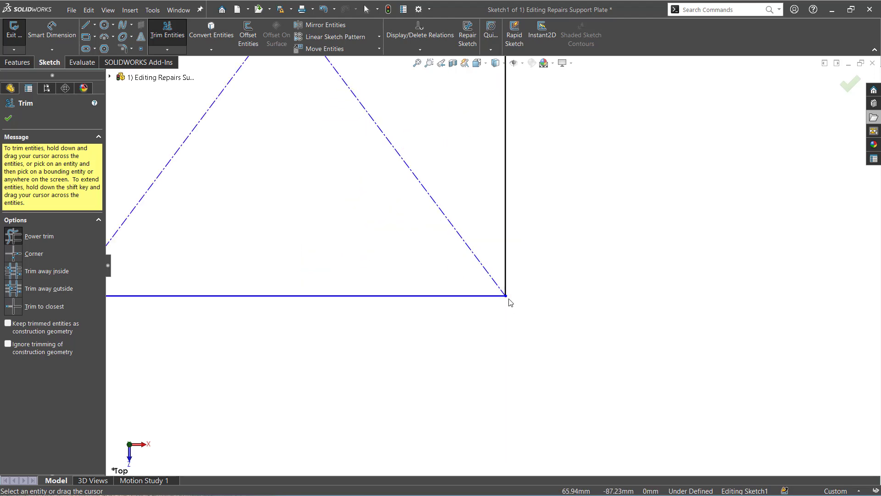
pyautogui.scroll(3, 432, 277)
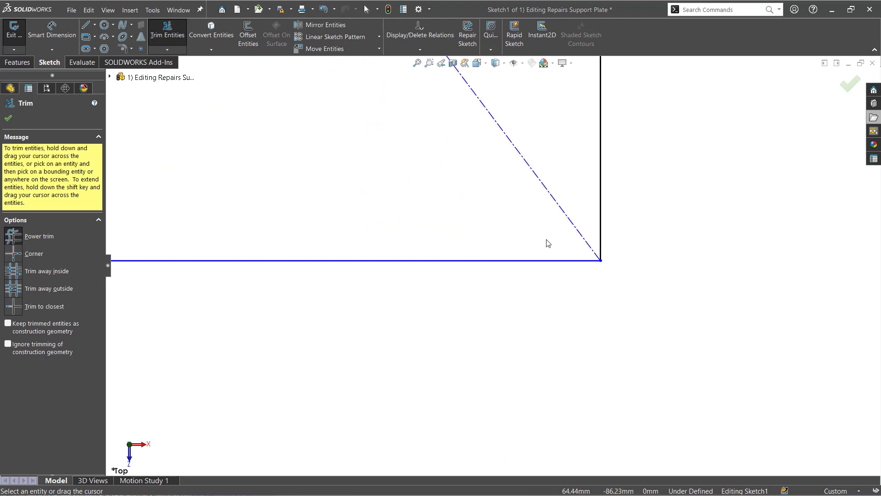
pyautogui.scroll(3, 572, 433)
pyautogui.scroll(-4, 456, 125)
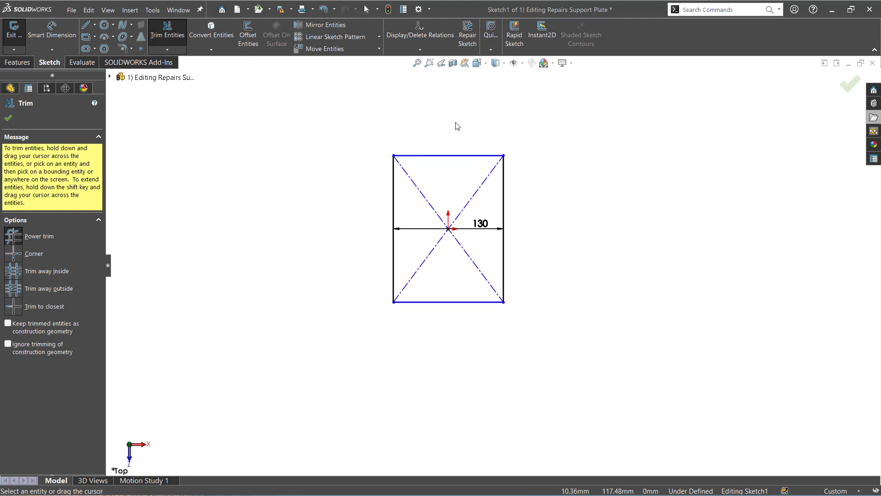
pyautogui.scroll(5, 455, 146)
pyautogui.scroll(-2, 424, 259)
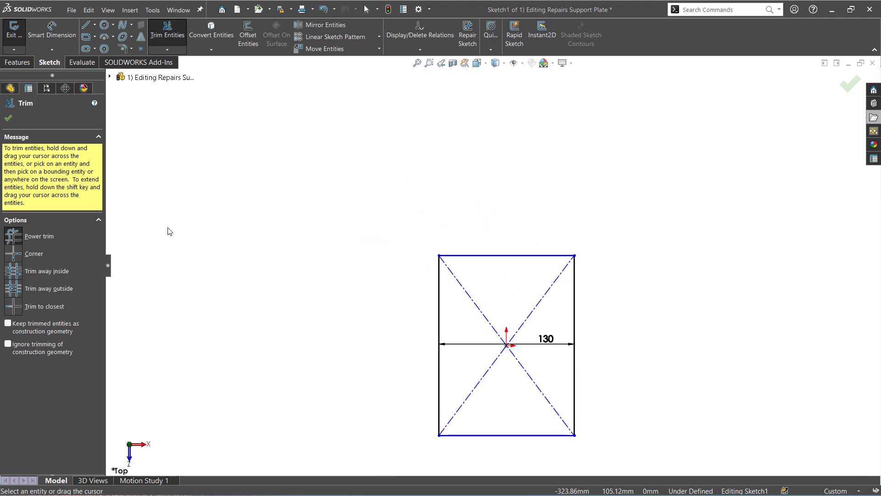
# Try to dimension the rectangle's upper horizontal edge.
pyautogui.click(52, 35)
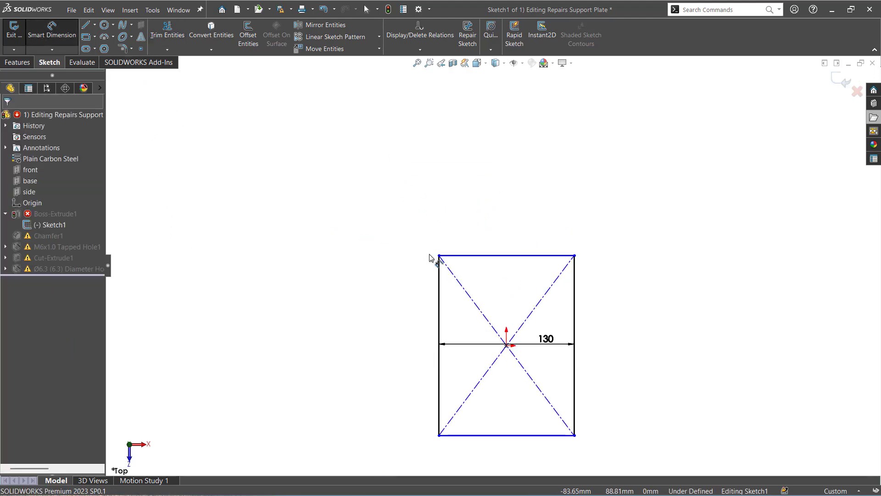
pyautogui.click(480, 255)
pyautogui.click(486, 229)
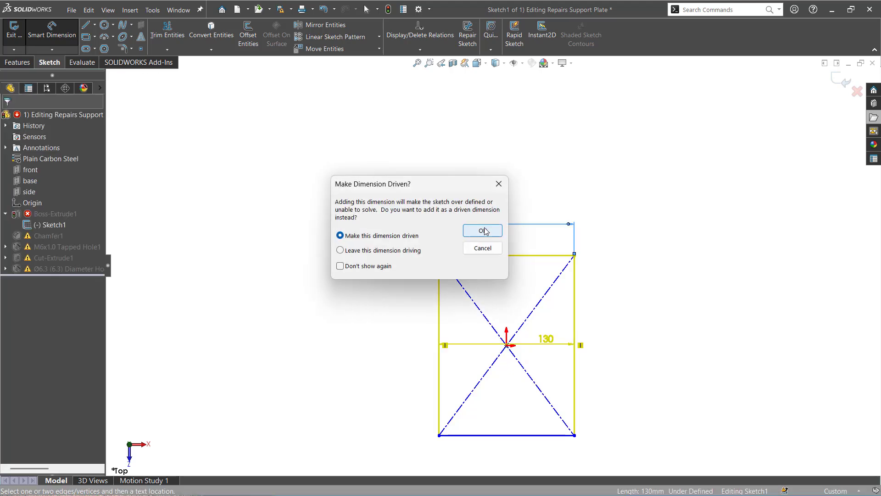
pyautogui.click(482, 248)
# Dimension the rectangle's left vertical edge at 173 mm.
pyautogui.click(444, 299)
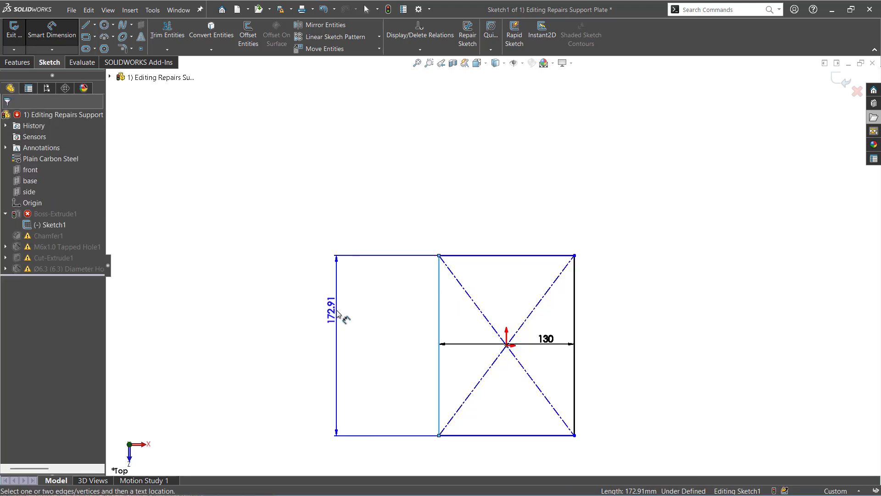
pyautogui.click(338, 314)
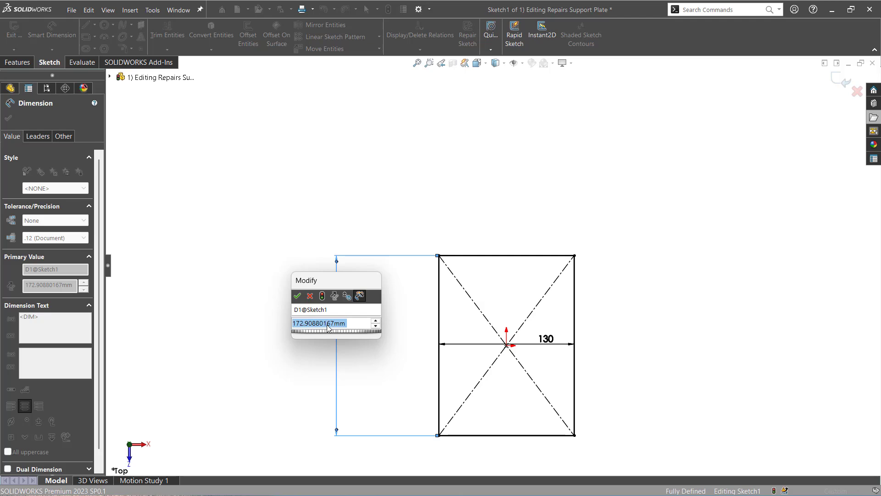
pyautogui.write('173')
pyautogui.press('Return')
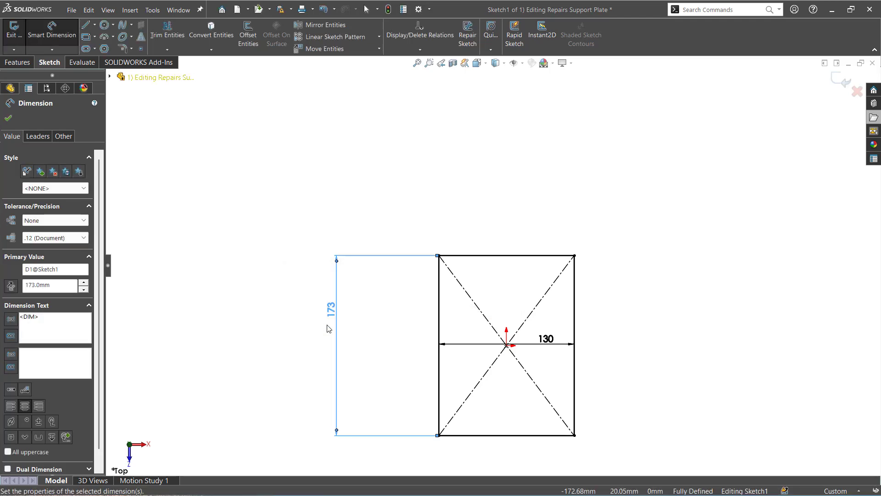
pyautogui.click(9, 118)
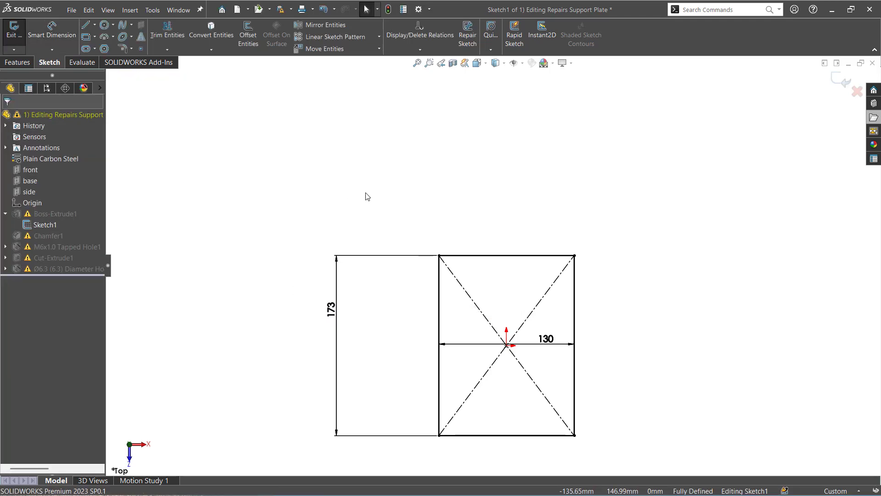
# Exit the sketch, rebuild while ignoring the Chamfer1 error, and dismiss the report.
pyautogui.click(841, 79)
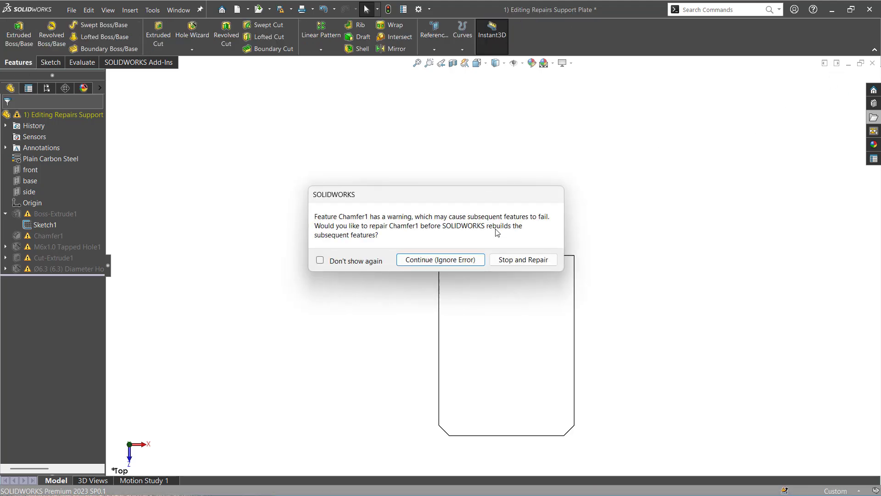
pyautogui.click(440, 260)
pyautogui.click(564, 187)
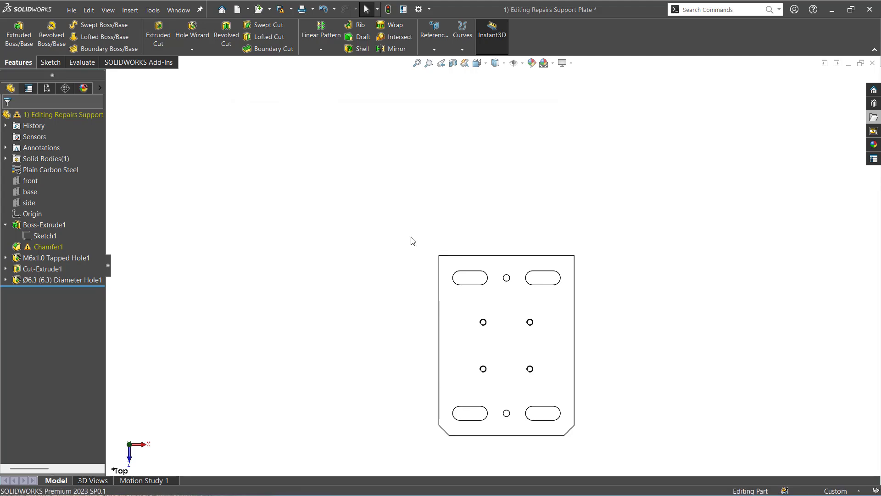
# Examine the warning on Chamfer1 with What's Wrong.
pyautogui.moveTo(412, 241); pyautogui.dragTo(468, 209, button='middle')
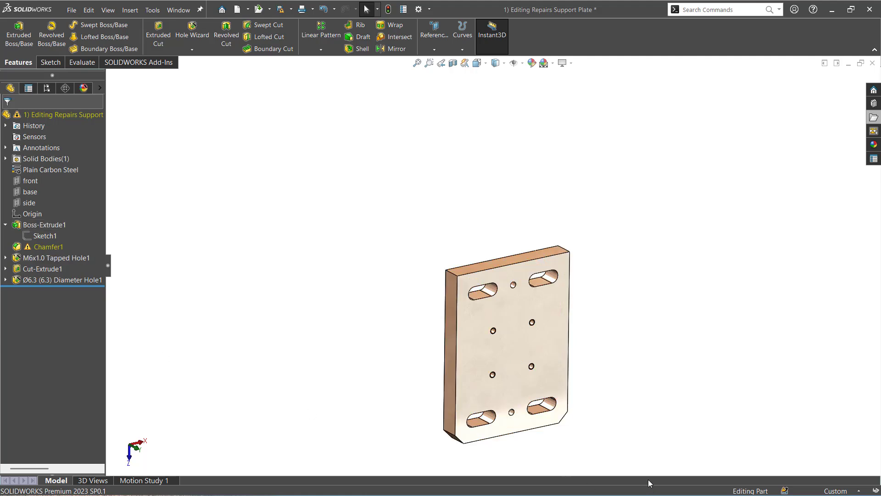
pyautogui.scroll(-3, 450, 446)
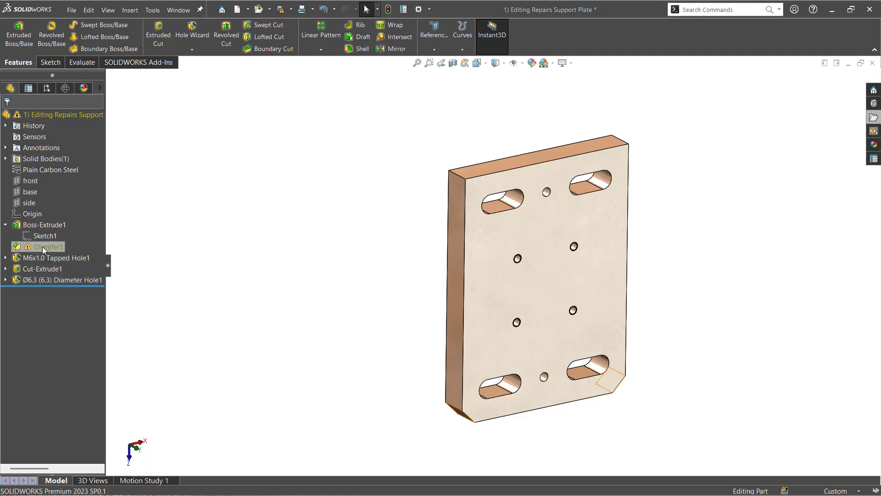
pyautogui.moveTo(45, 249)
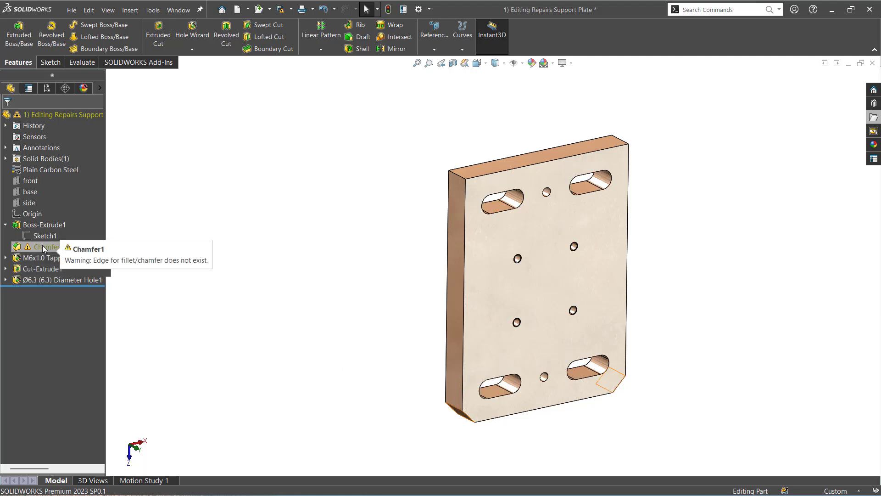
pyautogui.rightClick(44, 248)
pyautogui.click(120, 266)
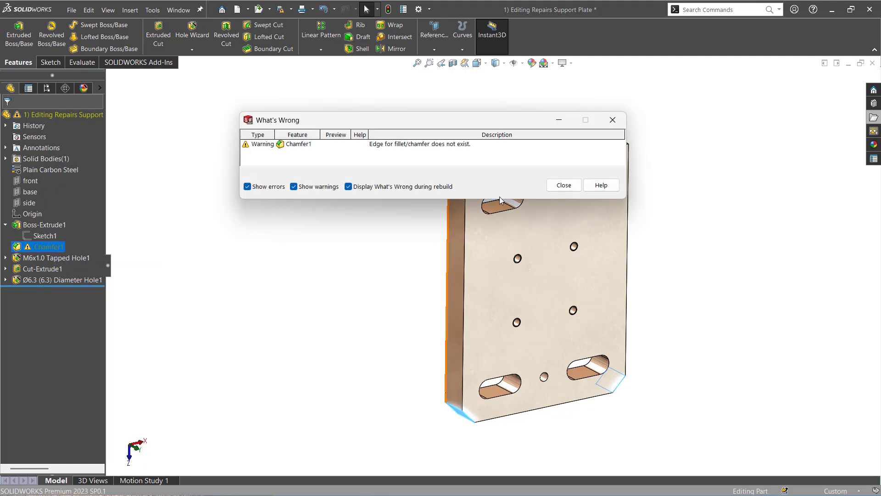
pyautogui.click(564, 185)
pyautogui.moveTo(22, 249)
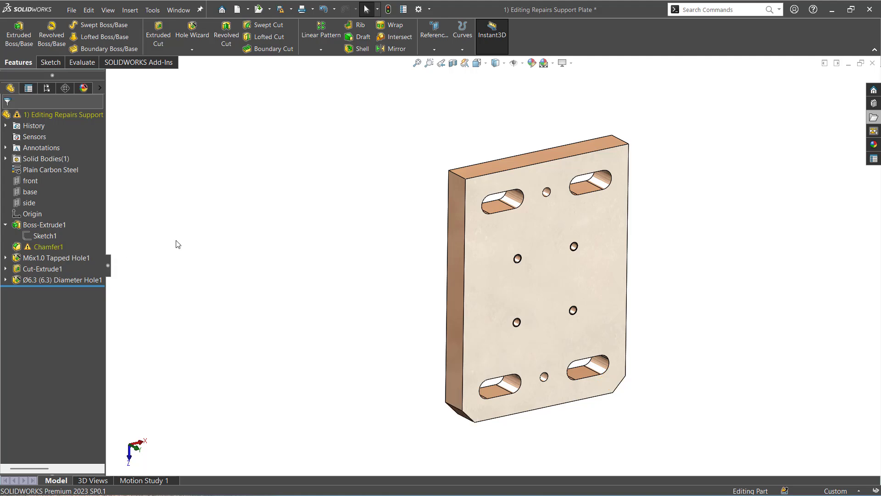
pyautogui.click(47, 248)
pyautogui.rightClick(47, 249)
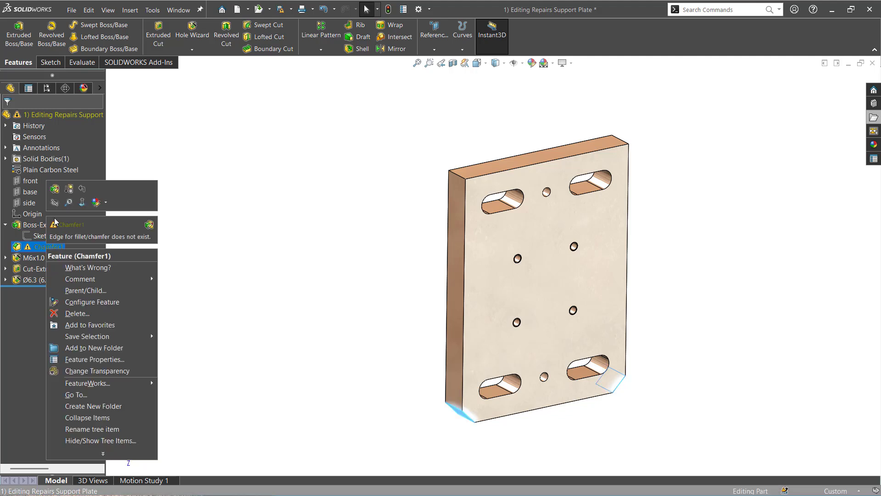
pyautogui.click(368, 238)
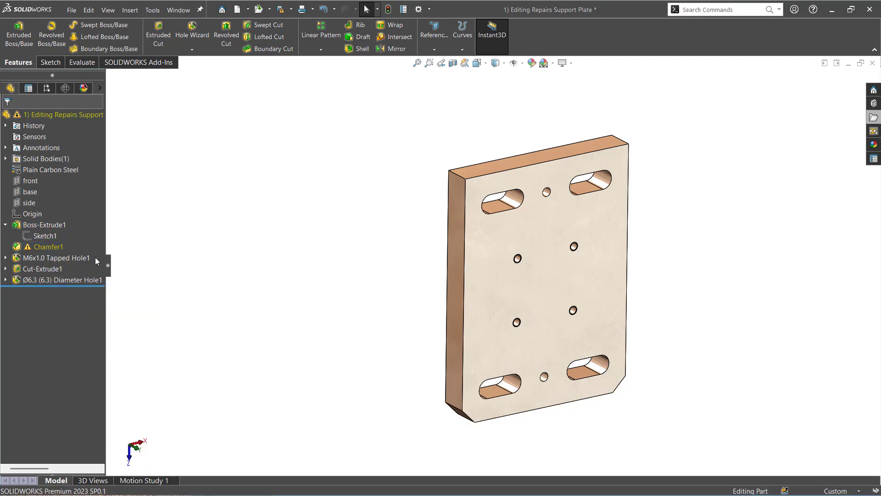
pyautogui.moveTo(59, 249)
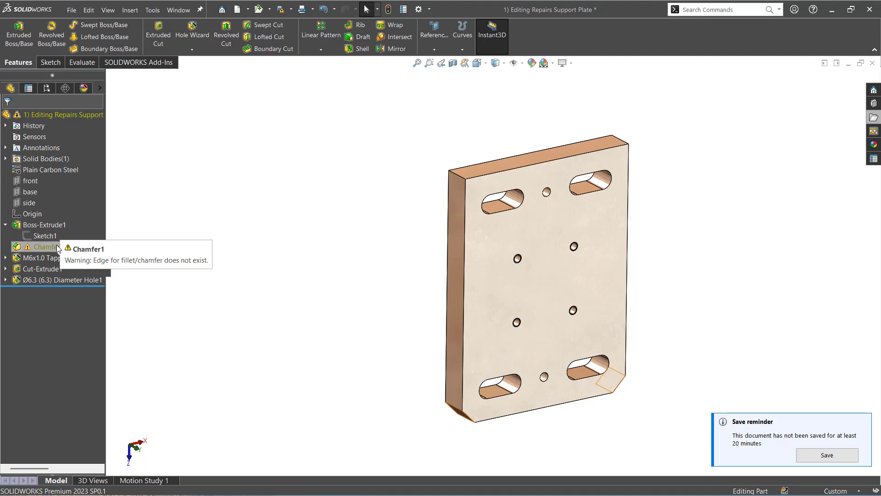
pyautogui.rightClick(58, 249)
pyautogui.click(216, 224)
# Edit Chamfer1, dismiss the missing-edges notice, check its two selected edges and accept the feature to repair it.
pyautogui.click(38, 248)
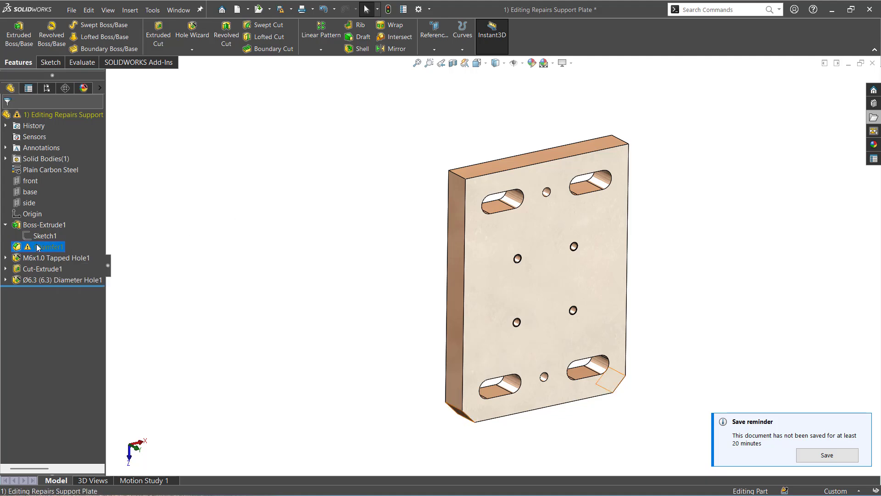
pyautogui.click(57, 222)
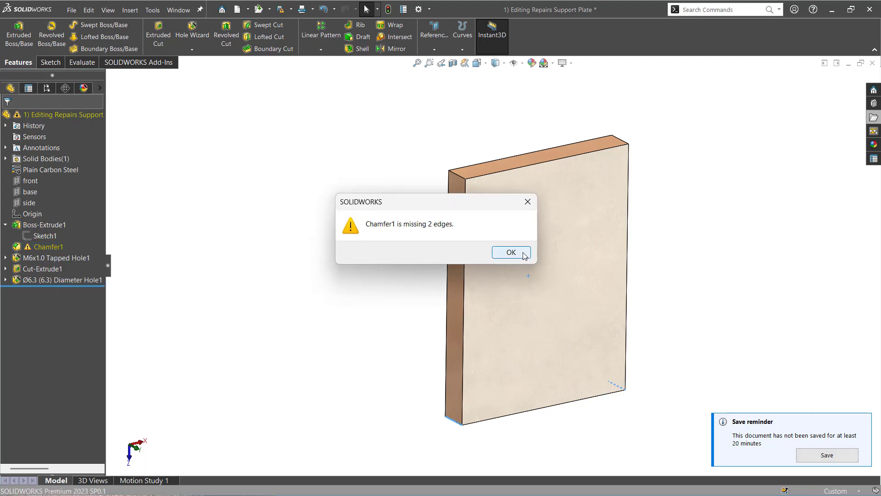
pyautogui.click(525, 255)
pyautogui.moveTo(379, 295); pyautogui.dragTo(372, 164, button='middle')
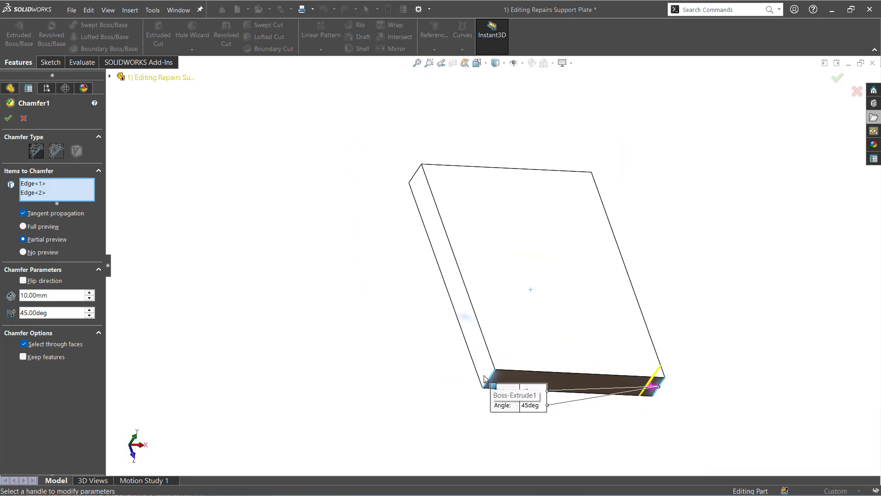
pyautogui.click(33, 183)
pyautogui.click(36, 193)
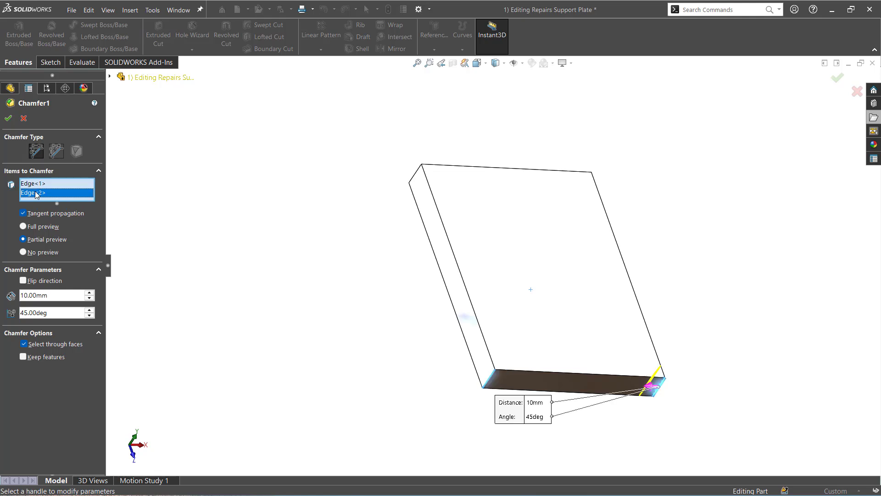
pyautogui.moveTo(183, 246); pyautogui.dragTo(265, 394, button='middle')
pyautogui.click(8, 118)
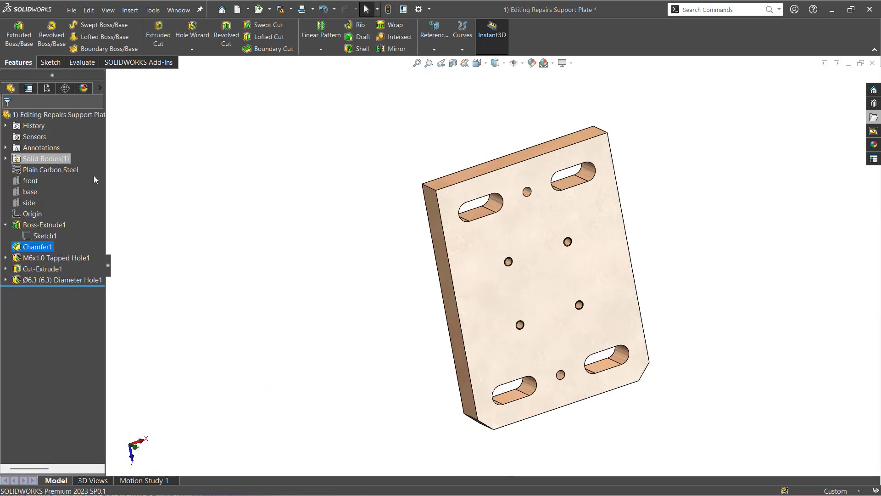
pyautogui.moveTo(325, 322); pyautogui.dragTo(335, 202, button='middle')
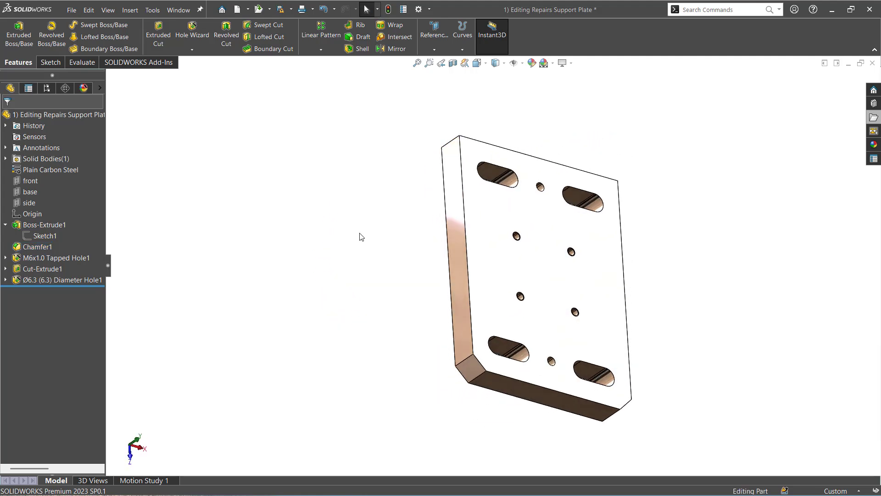
pyautogui.moveTo(360, 236); pyautogui.dragTo(351, 230, button='middle')
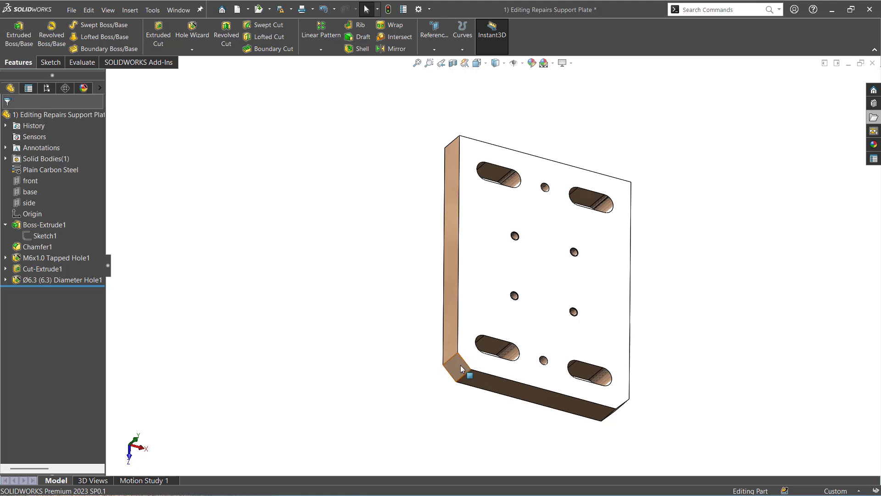
pyautogui.scroll(1, 429, 356)
pyautogui.moveTo(428, 349); pyautogui.dragTo(436, 404, button='middle')
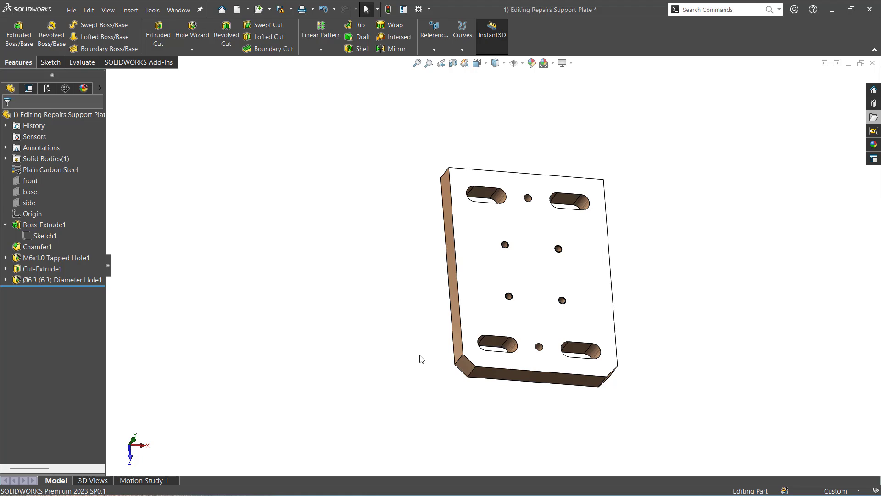
# Close the support plate part and open the Editing Repairs part from the Editing Repairs Design Changes folder, rebuilding it on opening.
pyautogui.click(873, 64)
pyautogui.click(440, 273)
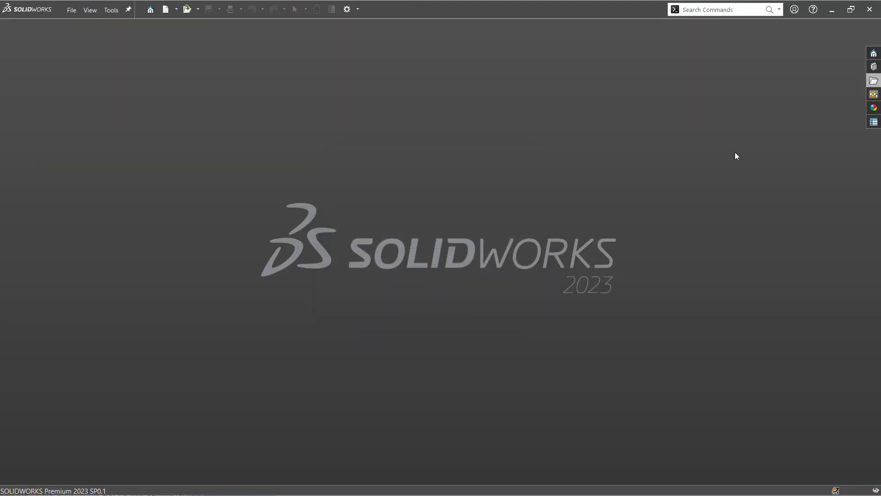
pyautogui.click(874, 81)
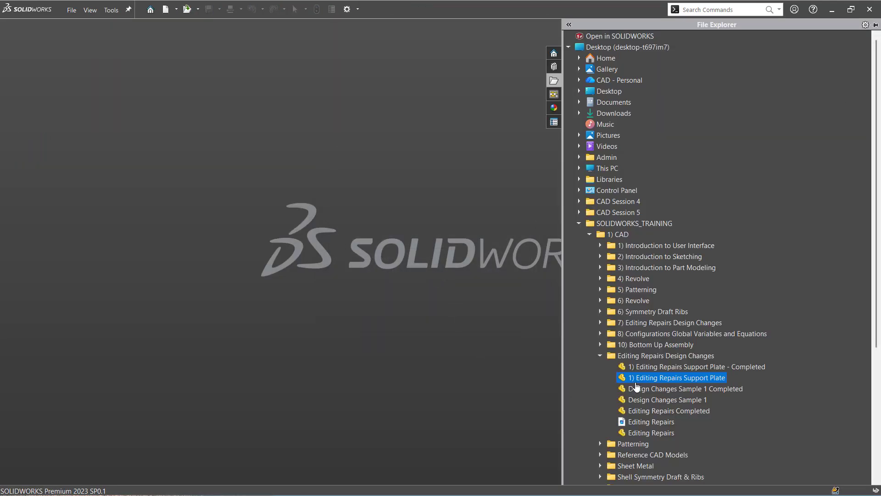
pyautogui.click(659, 403)
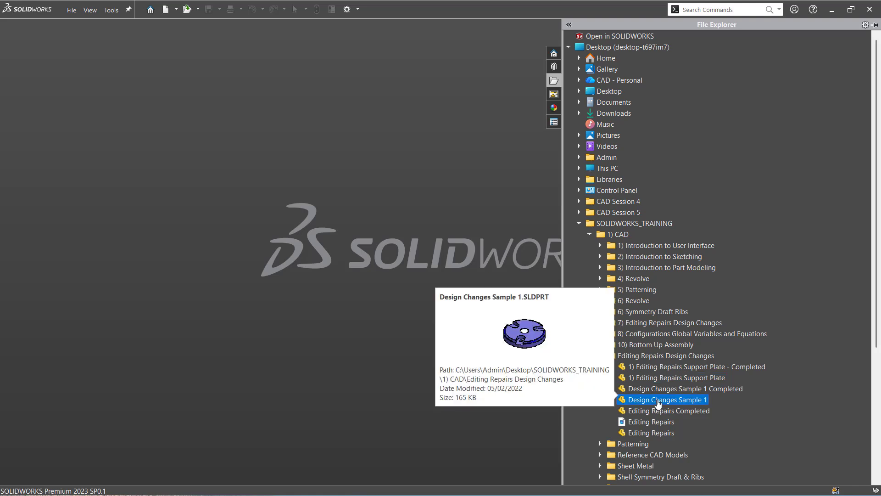
pyautogui.doubleClick(648, 433)
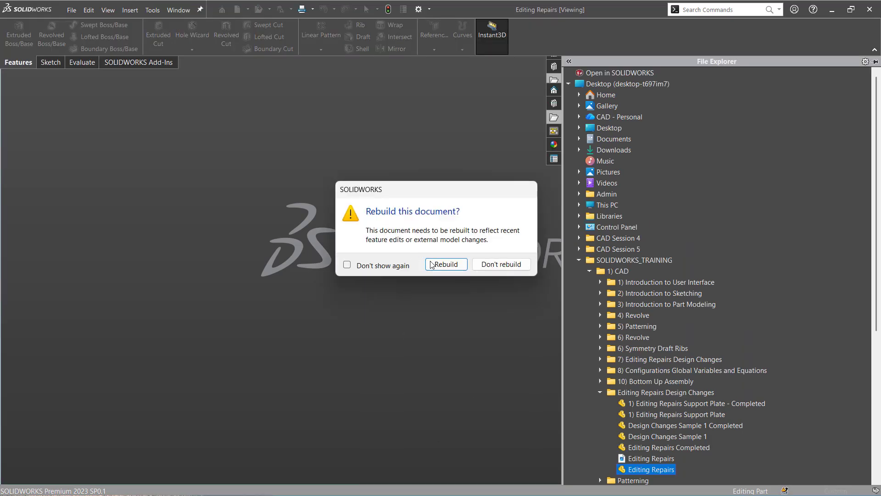
pyautogui.click(431, 264)
pyautogui.click(783, 309)
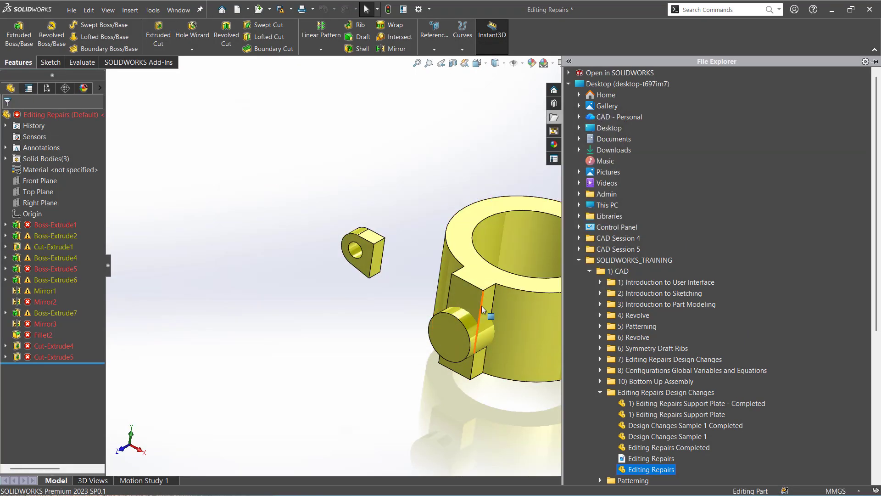
# Check the error on Boss-Extrude1 in the feature tree and set the scene background to Plain White.
pyautogui.click(333, 304)
pyautogui.scroll(1, 371, 302)
pyautogui.moveTo(371, 302); pyautogui.dragTo(360, 260, button='middle')
pyautogui.moveTo(39, 225)
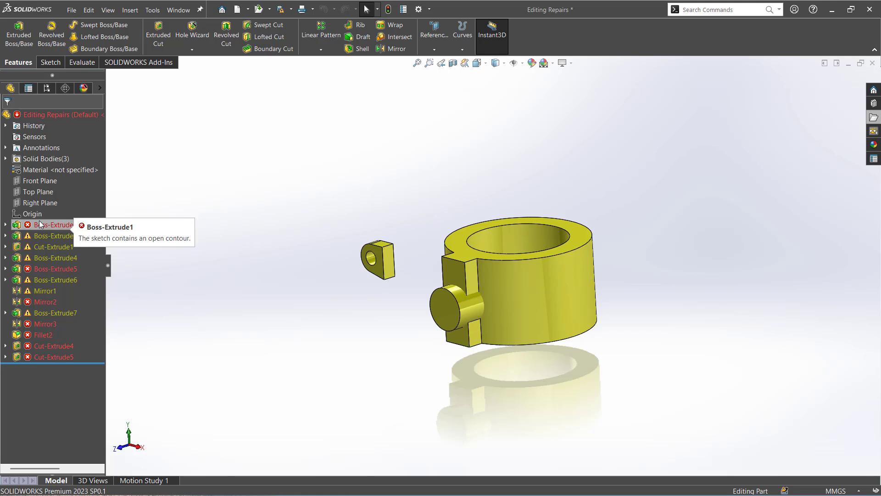
pyautogui.click(544, 63)
pyautogui.click(569, 87)
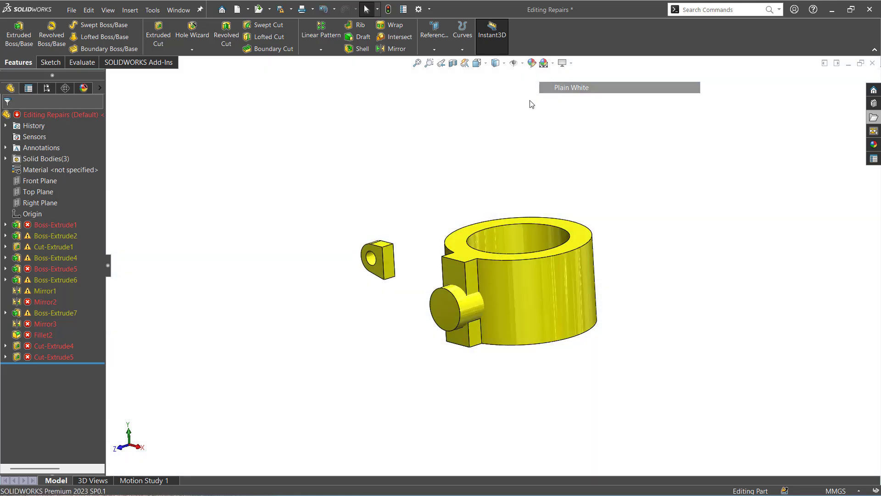
# Open Sketch1 of Boss-Extrude1 for editing and view it normal to the sketch plane.
pyautogui.click(36, 192)
pyautogui.click(6, 225)
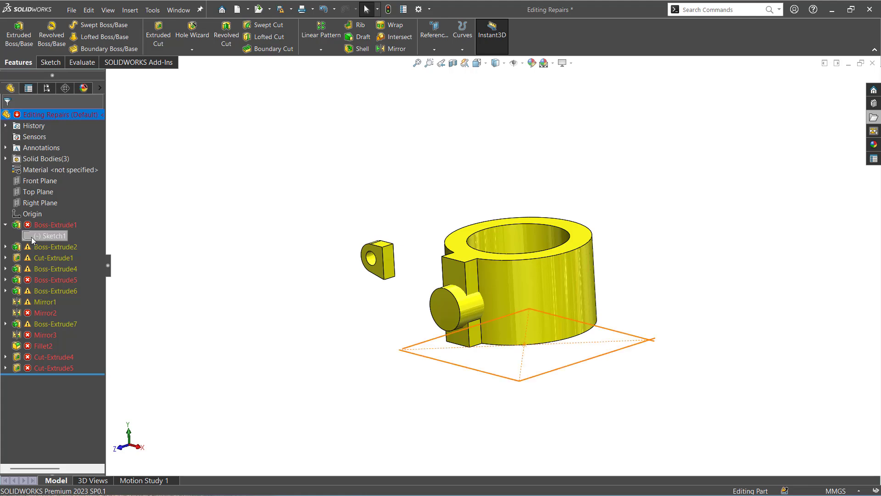
pyautogui.doubleClick(32, 236)
pyautogui.click(29, 224)
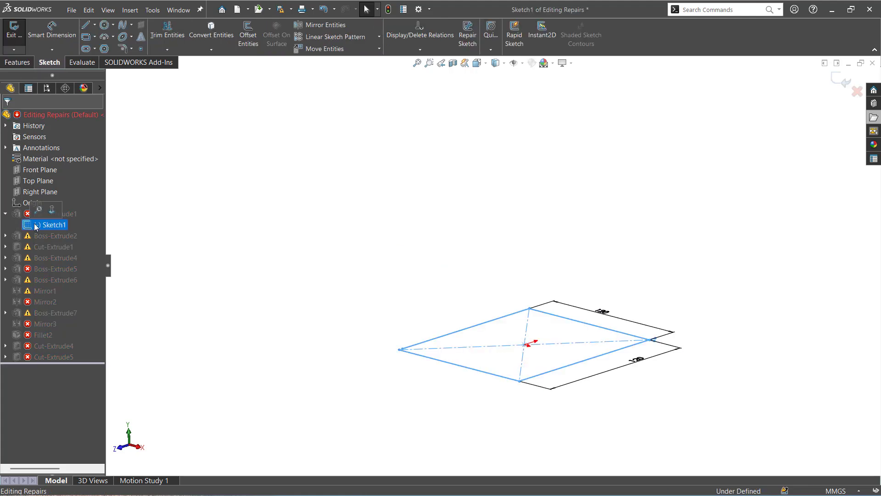
pyautogui.click(235, 229)
pyautogui.hotkey('ctrl', '8')
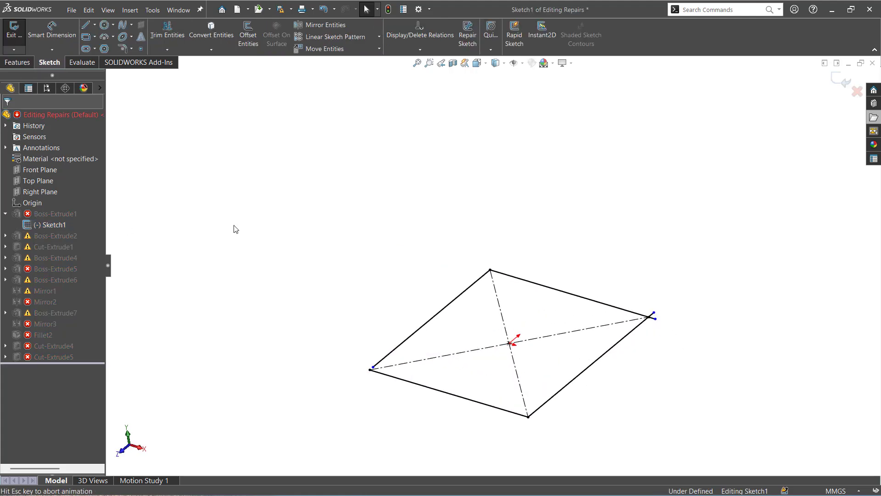
# Trim the two line ends overshooting the square's upper-right corner.
pyautogui.scroll(-3, 592, 172)
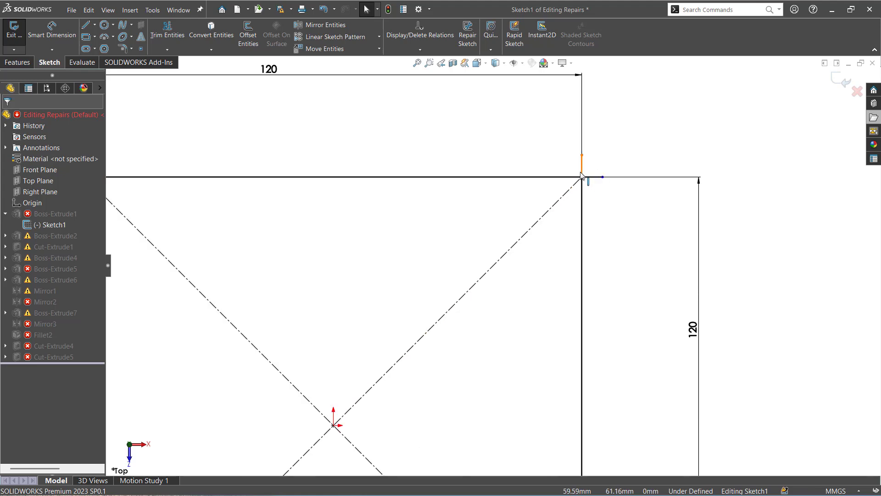
pyautogui.press('t')
pyautogui.moveTo(568, 159); pyautogui.dragTo(597, 189)
pyautogui.scroll(5, 592, 211)
pyautogui.scroll(-4, 516, 433)
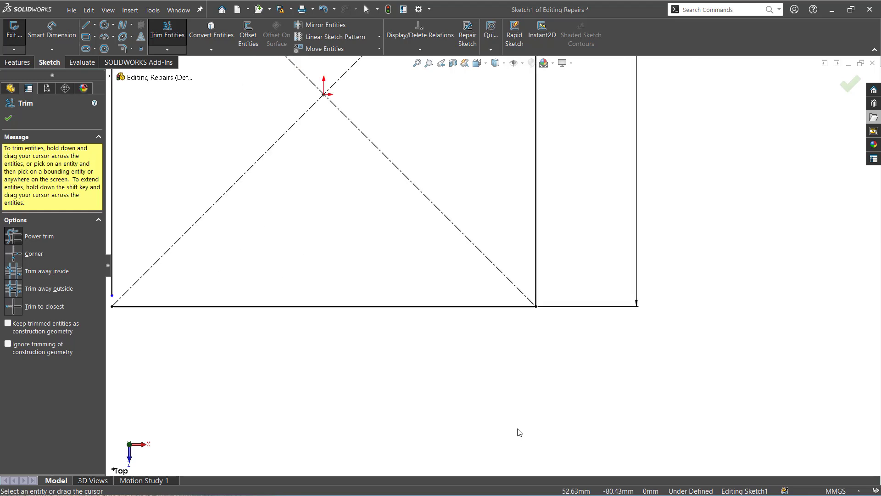
pyautogui.scroll(3, 517, 432)
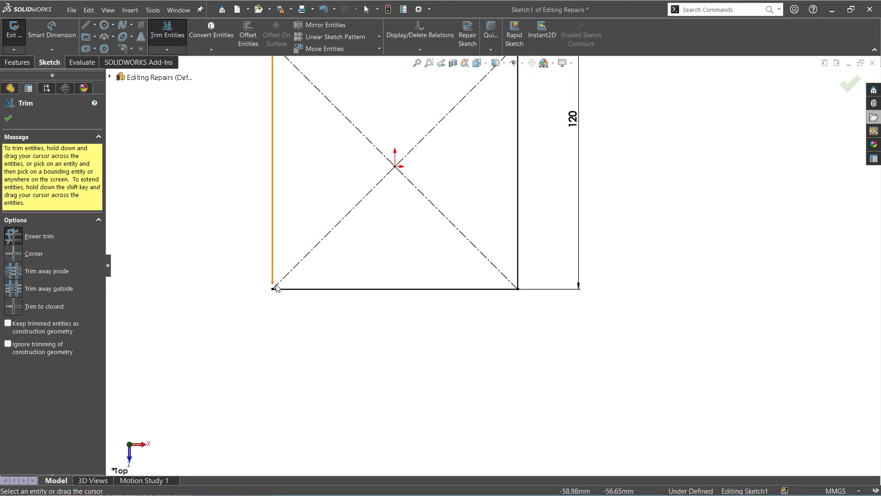
pyautogui.press('Escape')
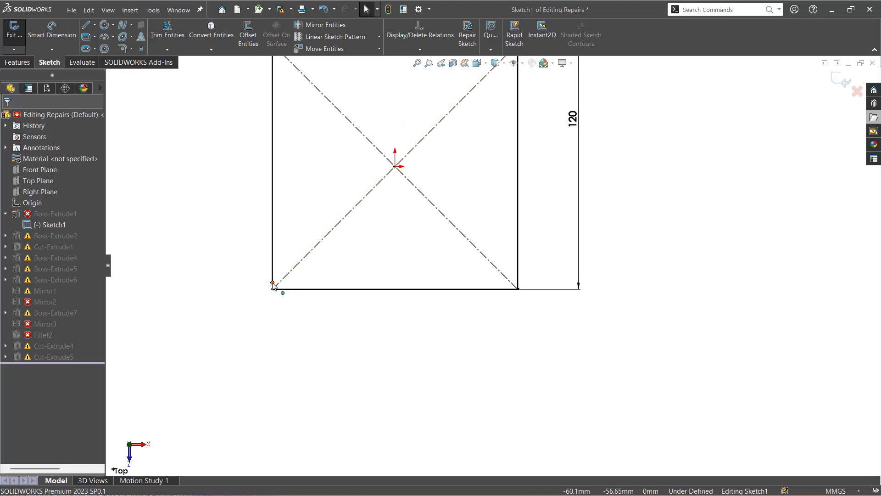
# Close the gap at the square's lower-left corner by moving the left line's loose endpoint onto the corner point.
pyautogui.click(272, 284)
pyautogui.scroll(-4, 271, 299)
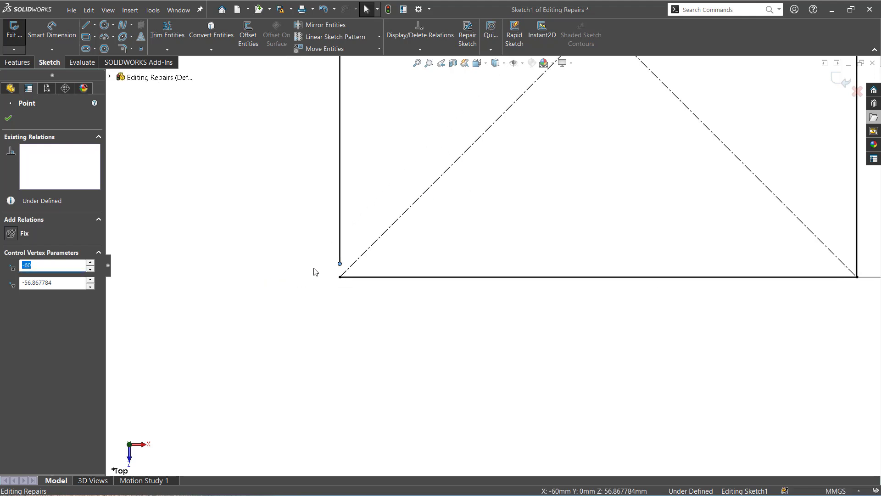
pyautogui.press('Escape')
pyautogui.moveTo(341, 268); pyautogui.dragTo(342, 278)
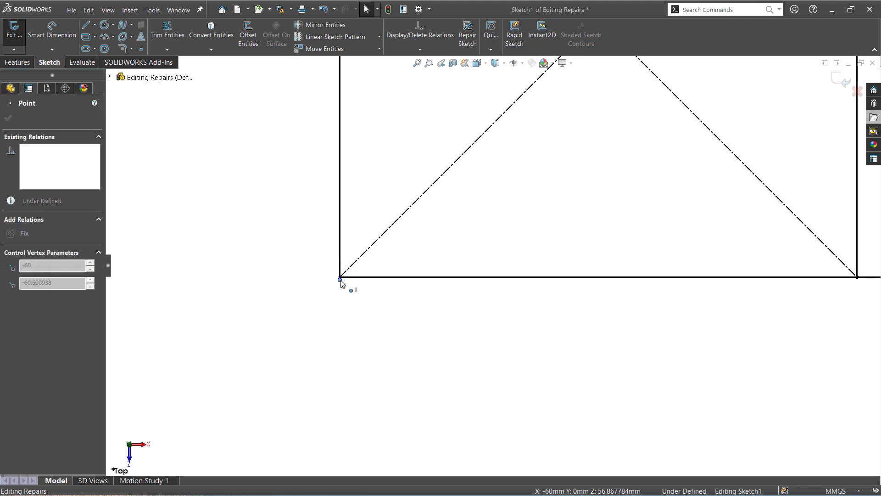
pyautogui.click(314, 344)
pyautogui.press('z')
pyautogui.press('z')
pyautogui.press('z')
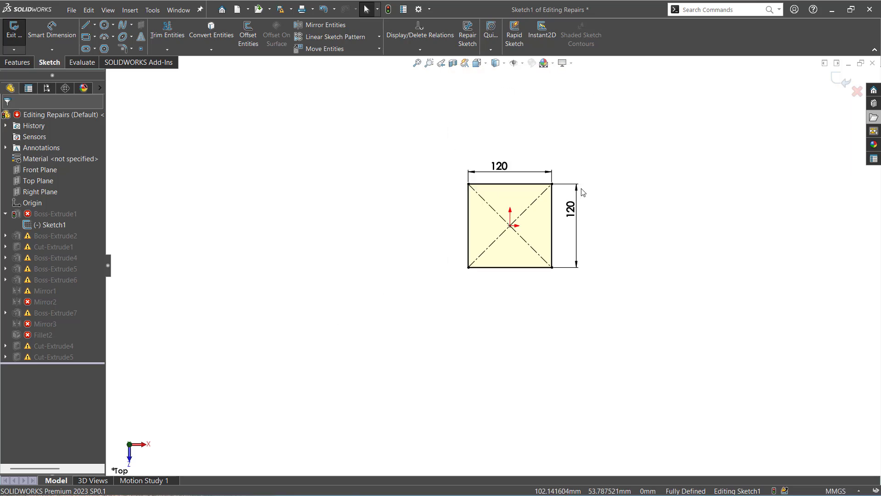
# Exit the sketch and rebuild the part, ignoring the Sketch3 warning and dismissing the error report.
pyautogui.press('f')
pyautogui.hotkey('ctrl', 'b')
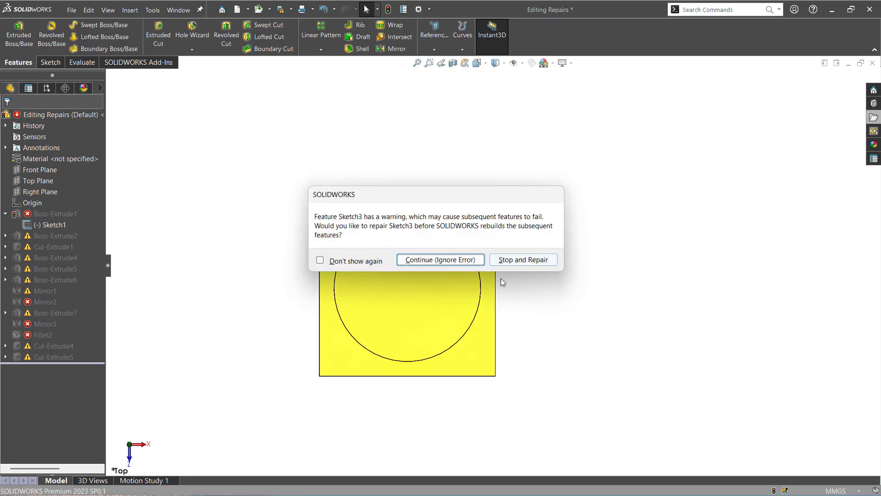
pyautogui.click(441, 315)
pyautogui.click(564, 308)
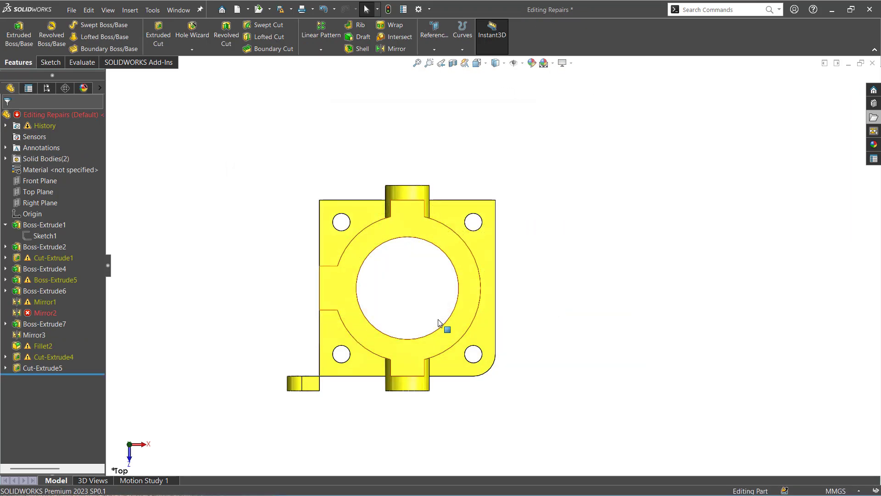
# Examine the rebuilt model and the warning on Cut-Extrude1 with What's Wrong.
pyautogui.moveTo(443, 324); pyautogui.dragTo(228, 199, button='middle')
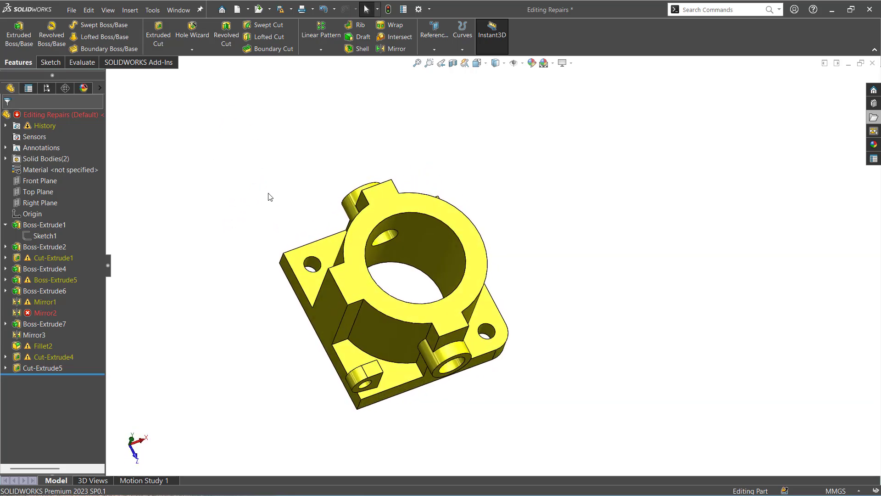
pyautogui.press('z')
pyautogui.scroll(-2, 322, 230)
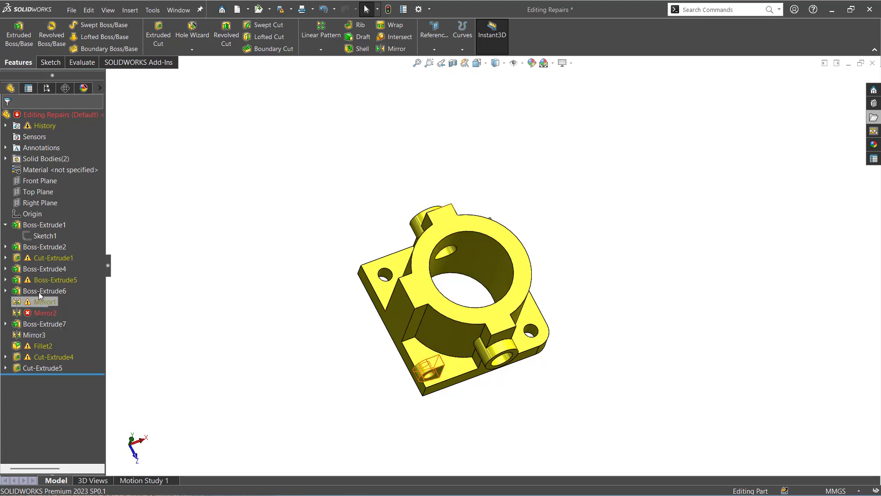
pyautogui.rightClick(45, 257)
pyautogui.click(73, 271)
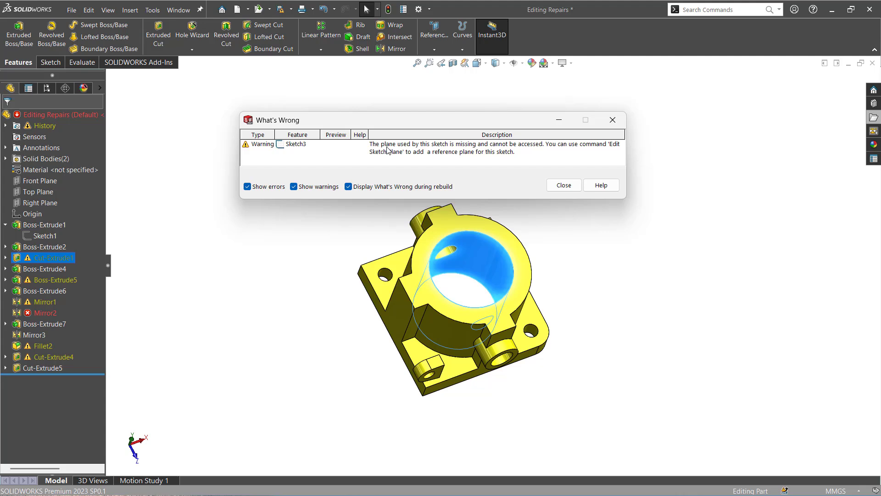
pyautogui.click(564, 185)
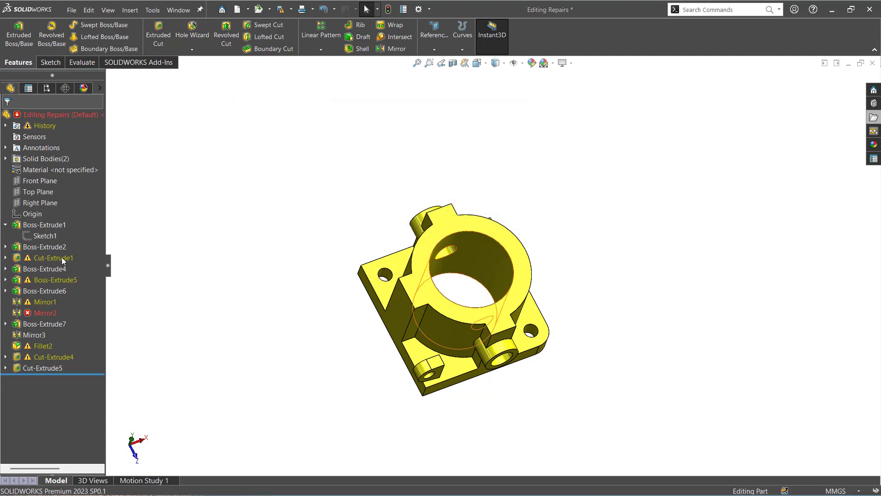
# Reassign Sketch3's missing sketch plane to the cylinder's top face, continue past the Sketch7 warning and dismiss the report.
pyautogui.click(5, 258)
pyautogui.click(26, 269)
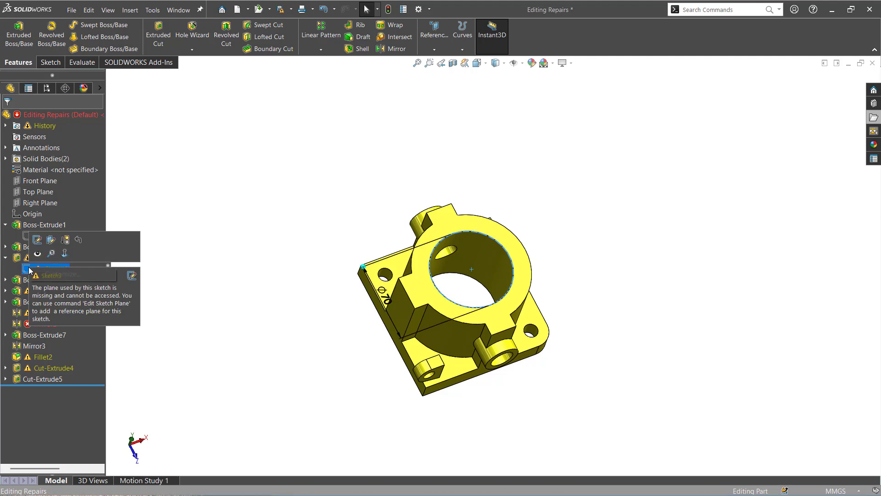
pyautogui.rightClick(26, 269)
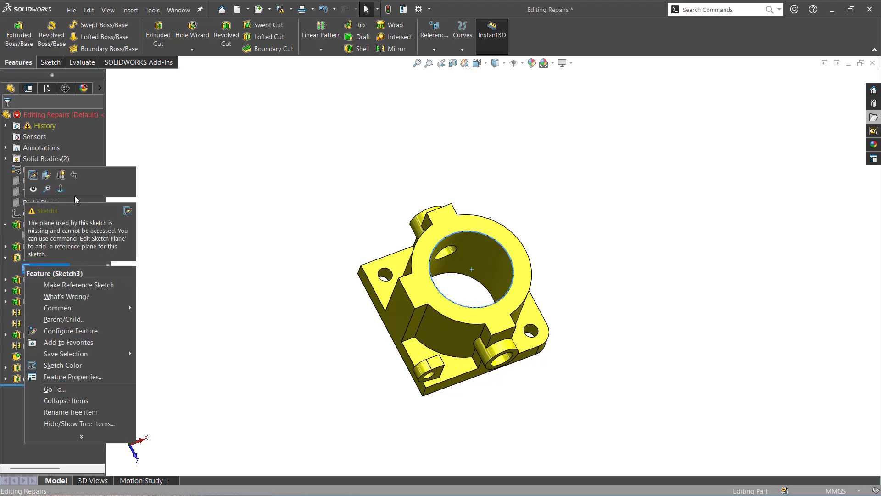
pyautogui.click(46, 180)
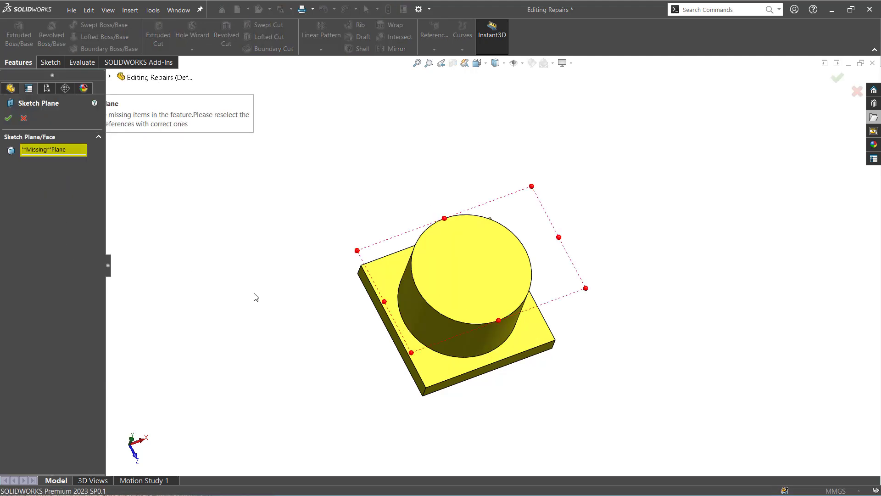
pyautogui.moveTo(253, 297)
pyautogui.mouseDown(button='middle')
pyautogui.moveTo(258, 238)
pyautogui.moveTo(284, 223)
pyautogui.moveTo(279, 228)
pyautogui.mouseUp(button='middle')
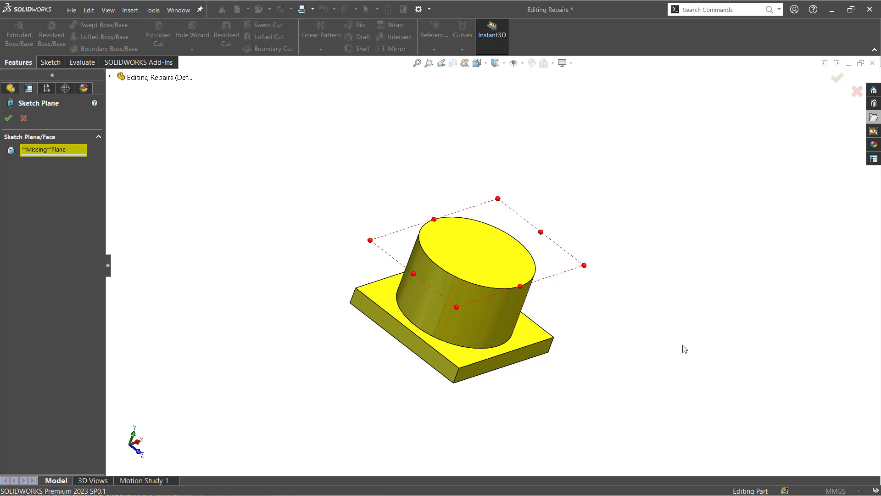
pyautogui.moveTo(243, 306)
pyautogui.mouseDown(button='middle')
pyautogui.moveTo(226, 297)
pyautogui.moveTo(270, 191)
pyautogui.moveTo(249, 286)
pyautogui.moveTo(216, 353)
pyautogui.mouseUp(button='middle')
pyautogui.click(453, 264)
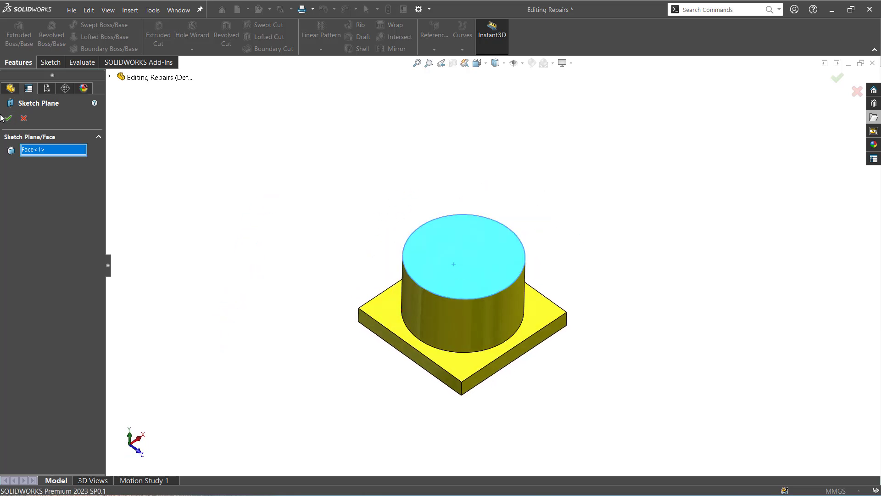
pyautogui.click(7, 118)
pyautogui.click(413, 260)
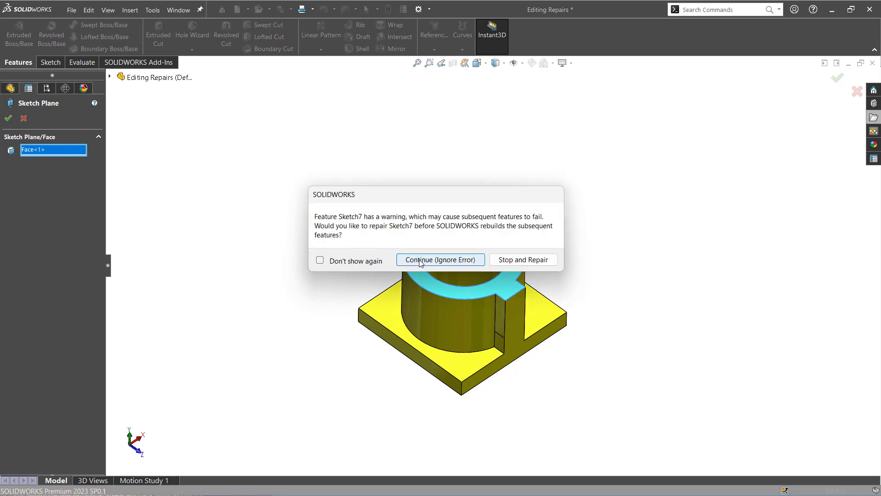
pyautogui.click(558, 294)
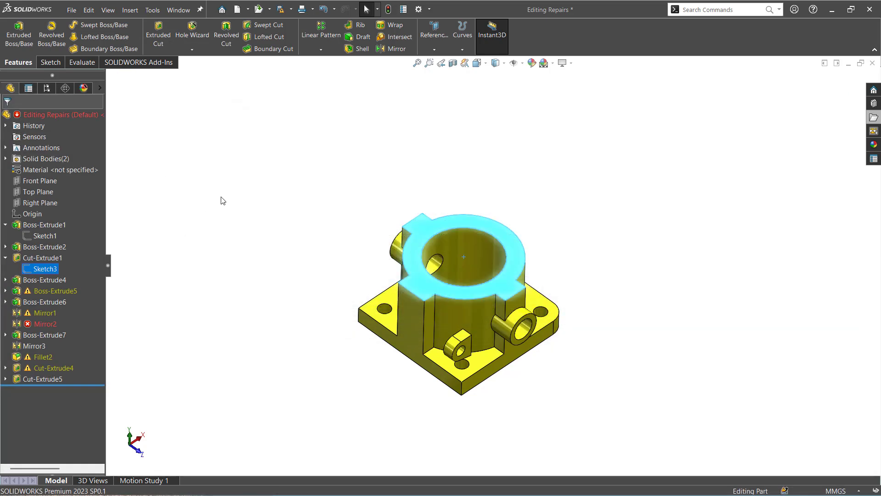
# Examine the warning on Boss-Extrude5 with What's Wrong.
pyautogui.click(223, 199)
pyautogui.moveTo(258, 202)
pyautogui.mouseDown(button='middle')
pyautogui.moveTo(257, 321)
pyautogui.moveTo(260, 216)
pyautogui.mouseUp(button='middle')
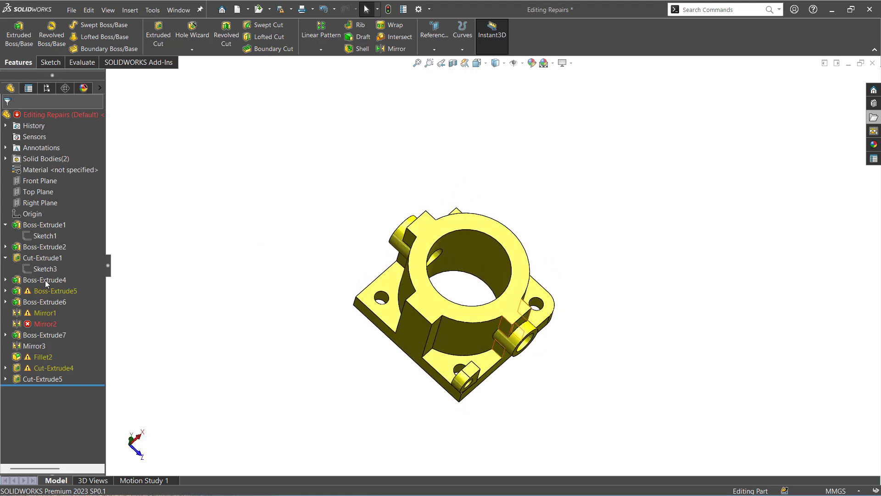
pyautogui.rightClick(37, 293)
pyautogui.click(52, 302)
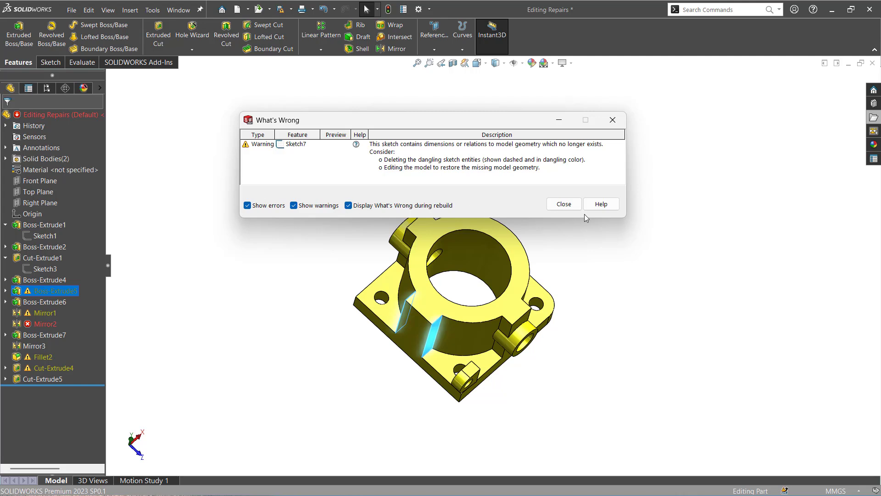
pyautogui.click(563, 204)
# Open Sketch7 under Boss-Extrude5 for editing and inspect its rectangle and dimensions against the base plate.
pyautogui.click(5, 291)
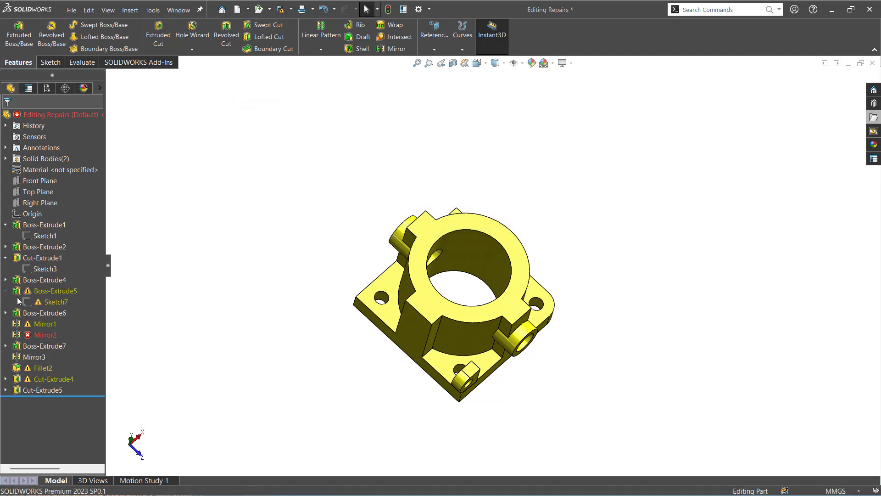
pyautogui.click(46, 301)
pyautogui.click(39, 276)
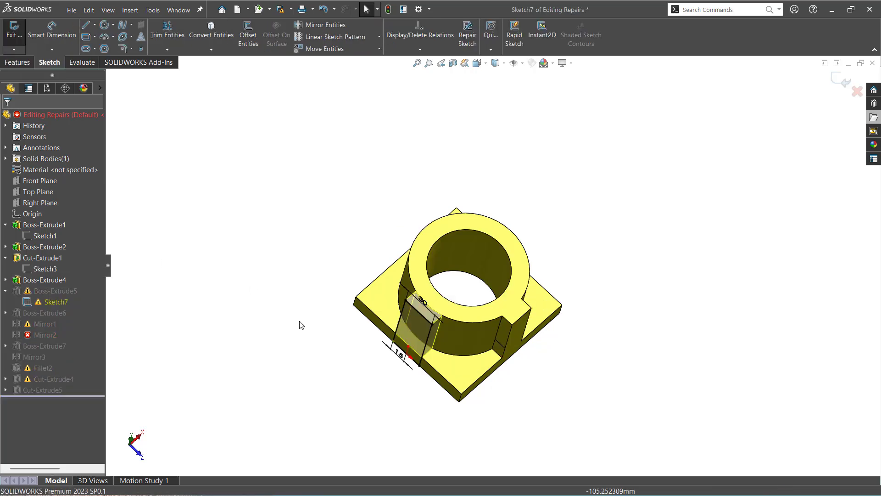
pyautogui.moveTo(299, 323)
pyautogui.mouseDown(button='middle')
pyautogui.moveTo(325, 237)
pyautogui.moveTo(368, 230)
pyautogui.moveTo(362, 242)
pyautogui.mouseUp(button='middle')
pyautogui.scroll(-5, 448, 351)
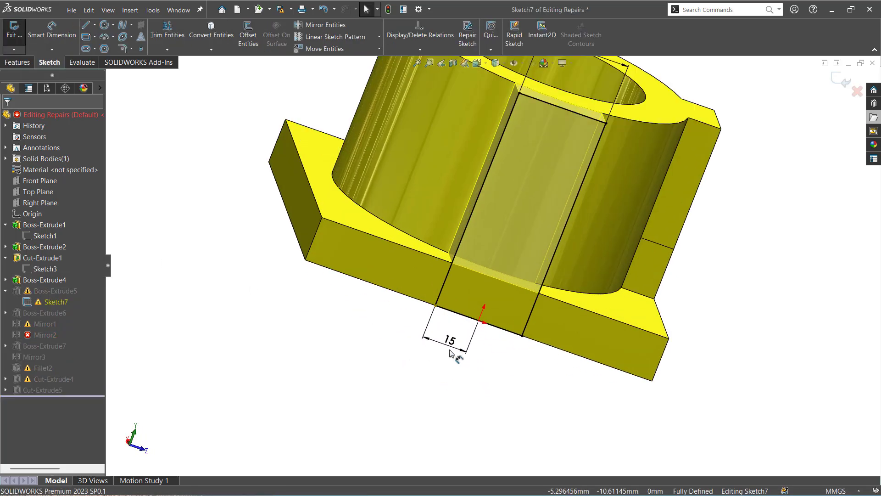
pyautogui.scroll(5, 401, 339)
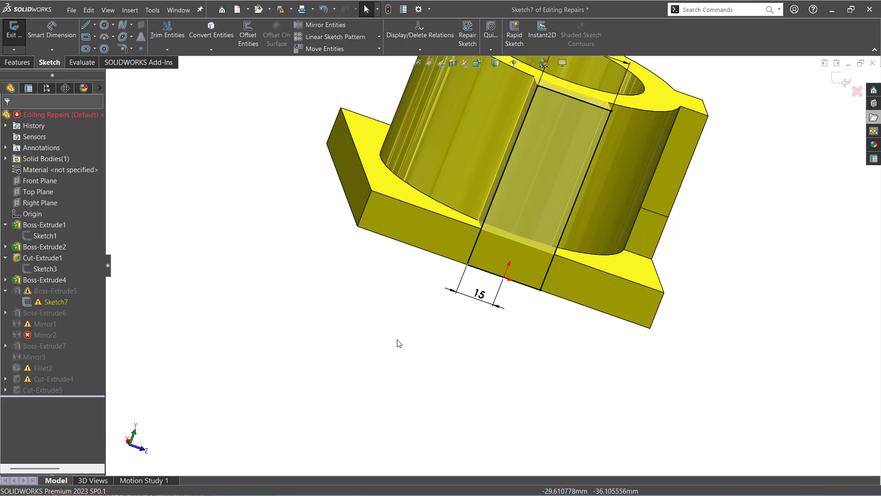
pyautogui.scroll(1, 397, 342)
pyautogui.hotkey('ctrl', '8')
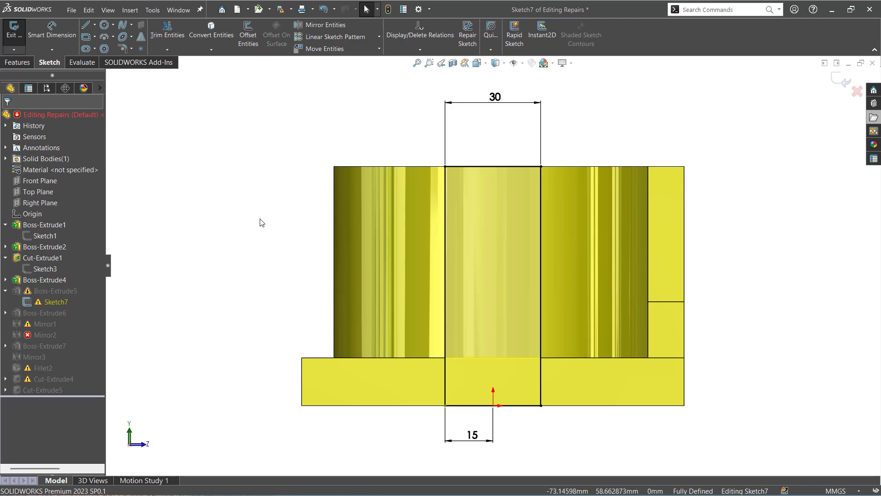
pyautogui.moveTo(270, 234); pyautogui.dragTo(283, 271, button='middle')
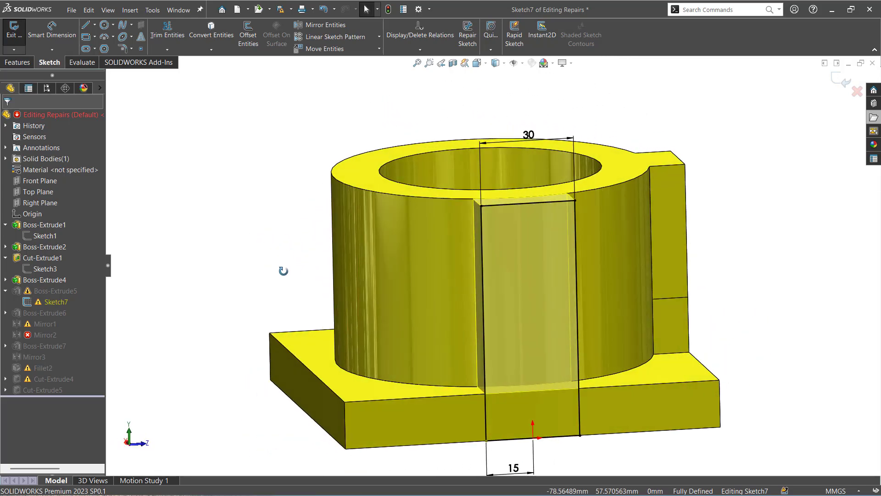
pyautogui.hotkey('ctrl', '8')
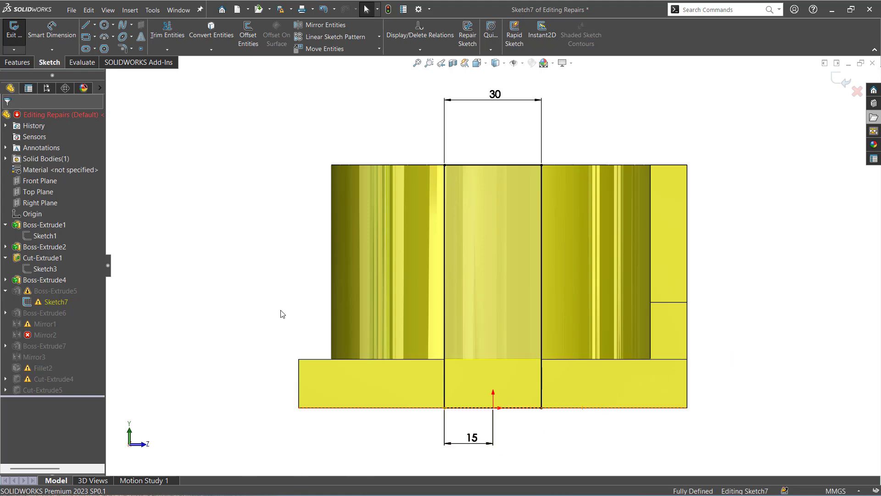
# Replace Sketch7's 15 mm dimension with a new 15 mm dimension between the rectangle's left vertical line and the origin.
pyautogui.click(445, 441)
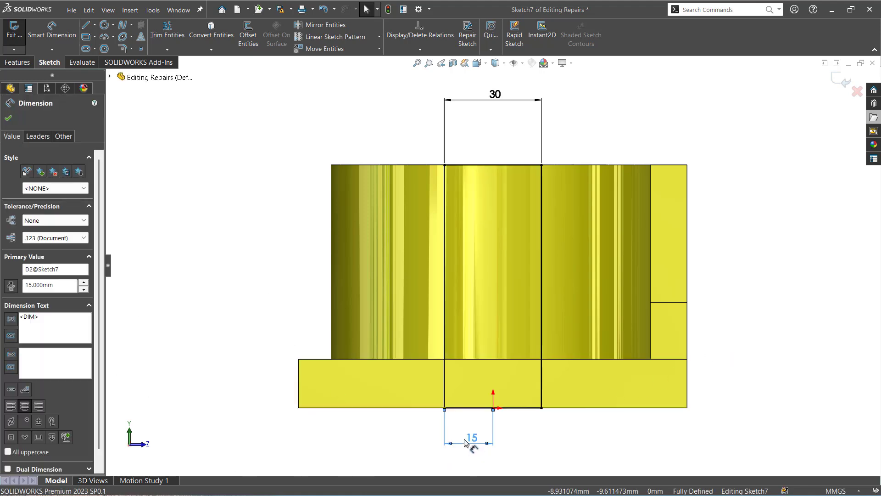
pyautogui.press('Delete')
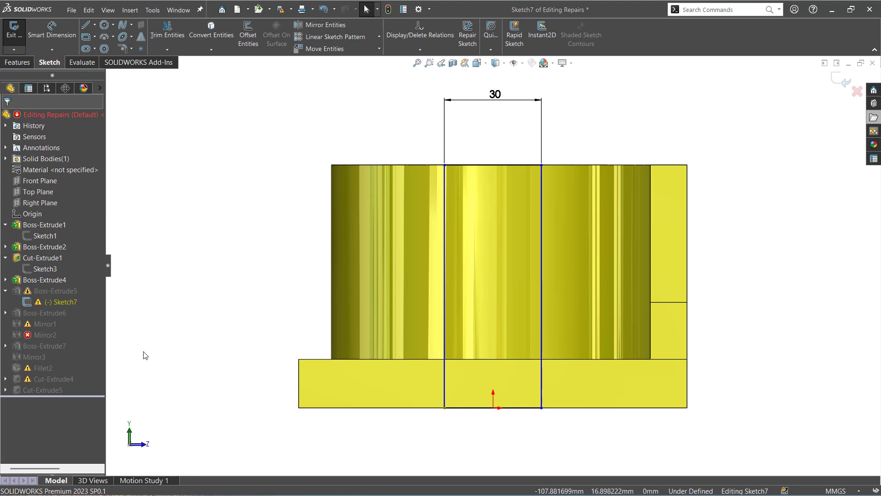
pyautogui.press('s')
pyautogui.click(442, 280)
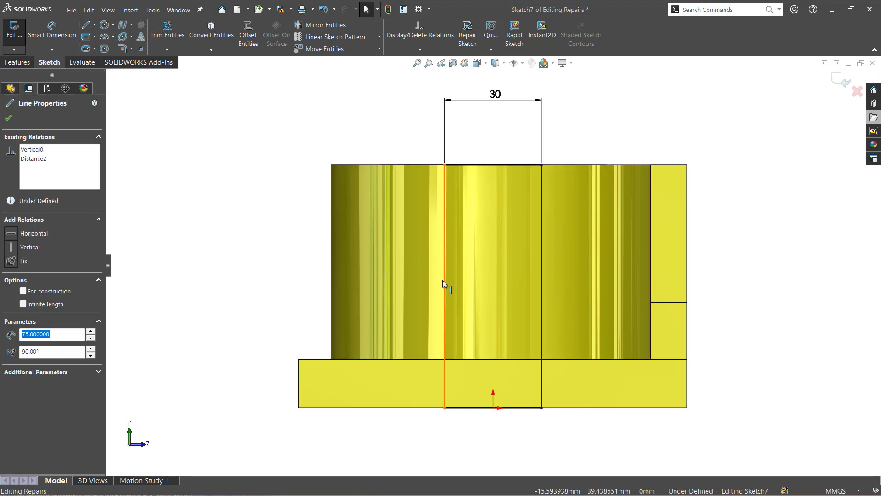
pyautogui.click(493, 408)
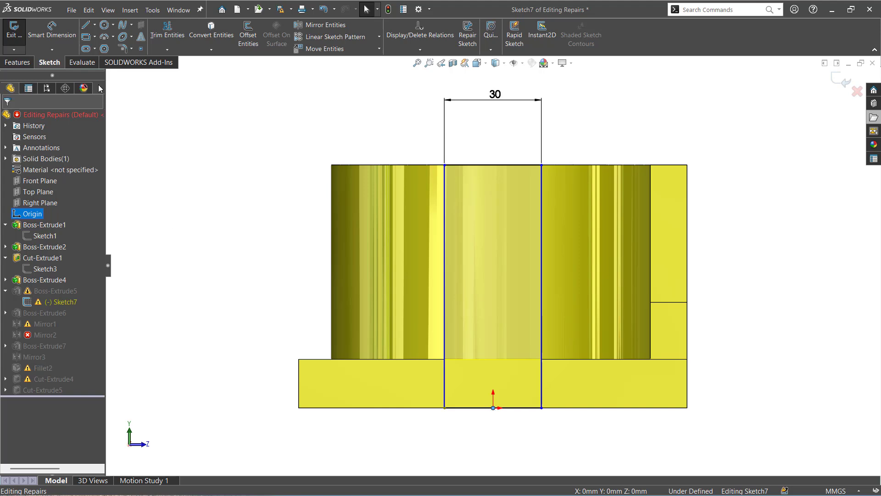
pyautogui.click(52, 30)
pyautogui.click(445, 334)
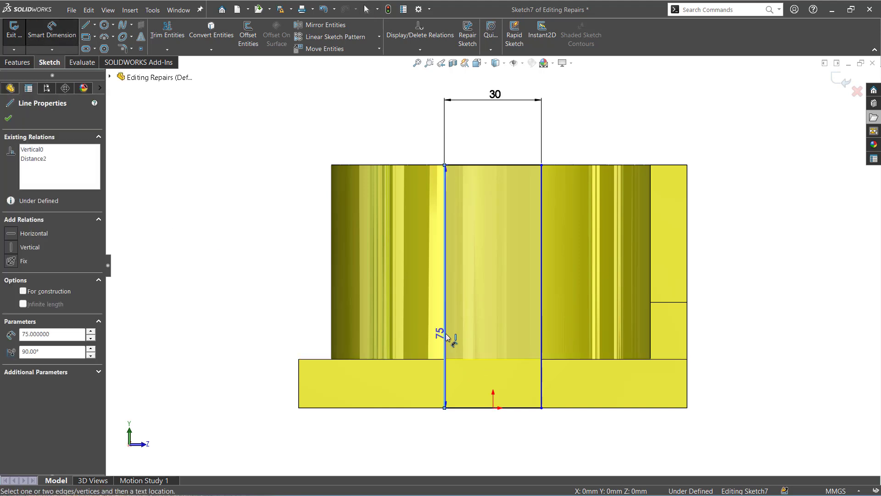
pyautogui.click(494, 408)
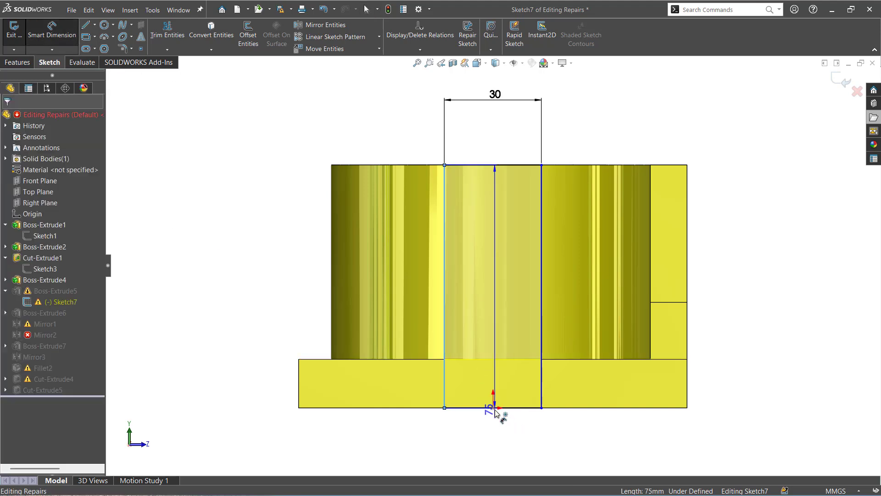
pyautogui.click(463, 456)
pyautogui.press('Return')
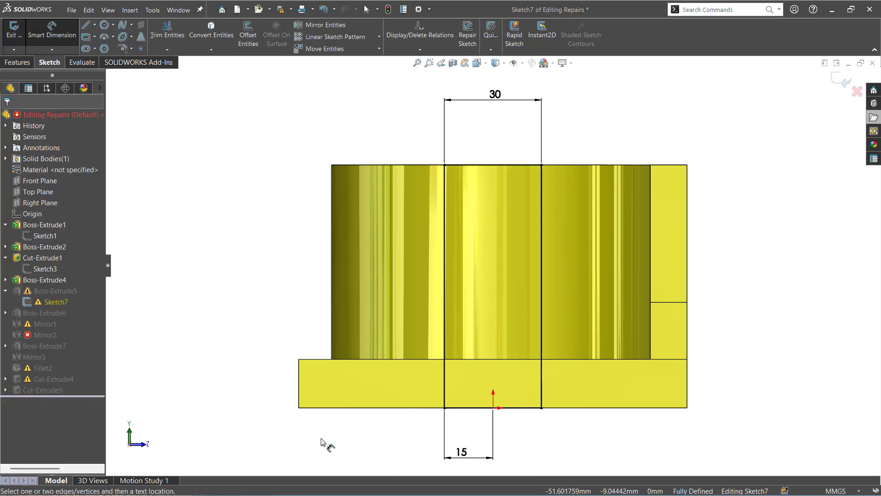
# Exit Sketch7, continue past its warning and dismiss the error report.
pyautogui.click(843, 81)
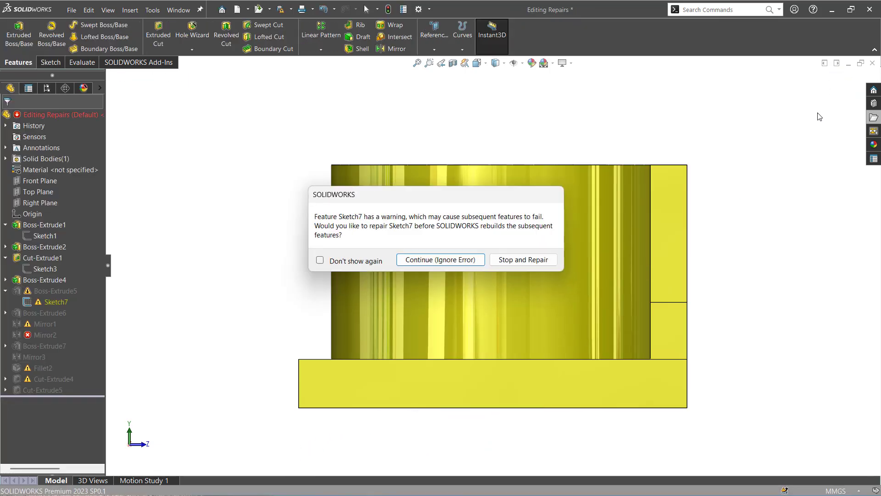
pyautogui.click(442, 259)
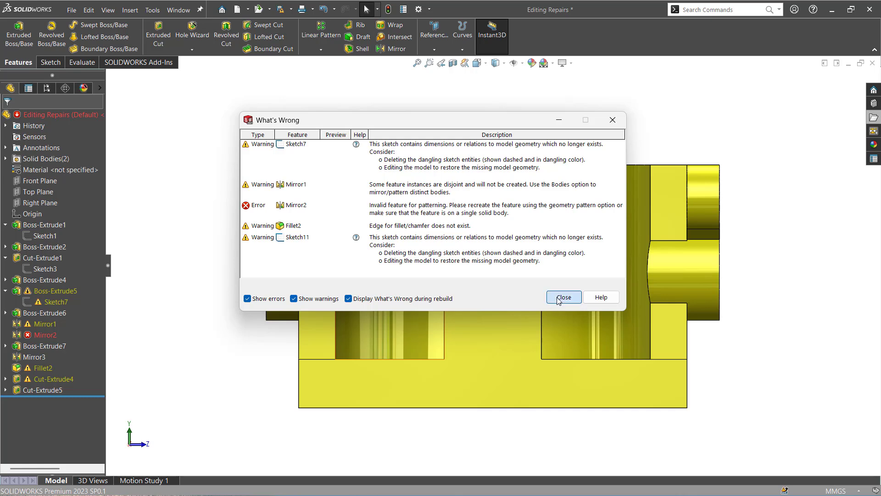
pyautogui.click(564, 297)
# Reopen Sketch7 for editing and delete the dangling relation at the rectangle's lower-left corner.
pyautogui.click(42, 303)
pyautogui.click(50, 277)
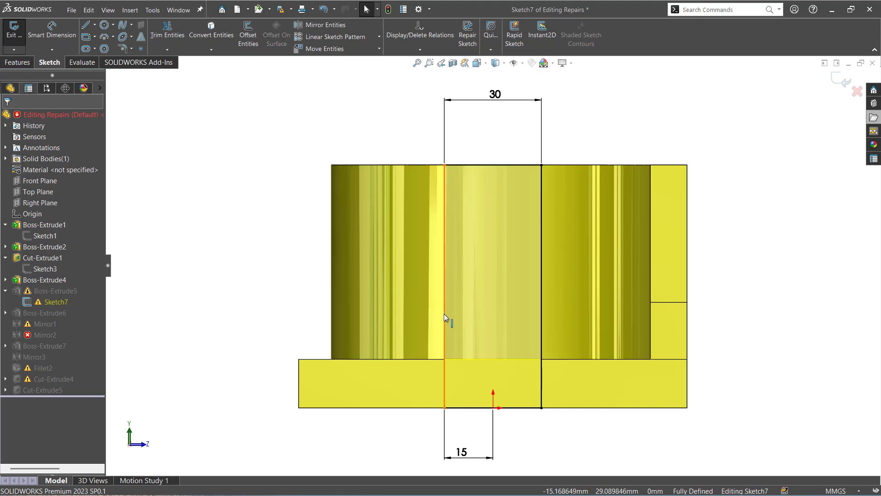
pyautogui.click(444, 313)
pyautogui.click(395, 459)
pyautogui.click(445, 400)
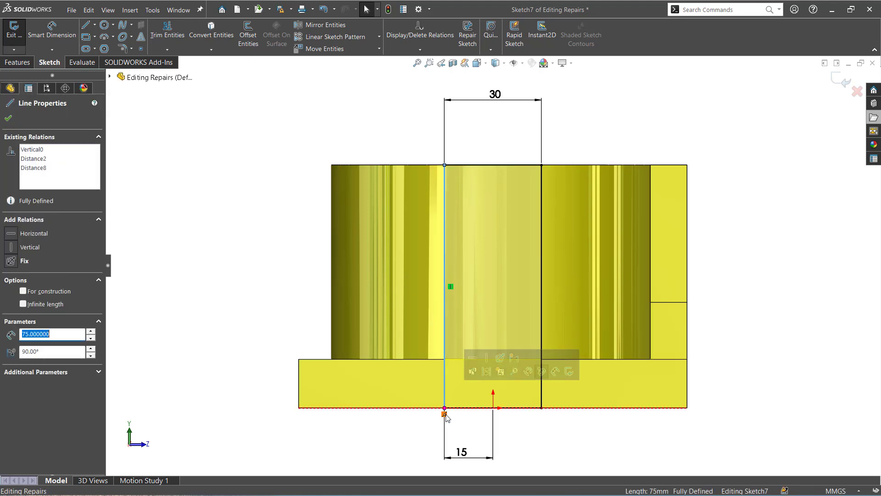
pyautogui.scroll(-3, 447, 413)
pyautogui.moveTo(487, 384); pyautogui.dragTo(462, 395, button='middle')
pyautogui.click(463, 395)
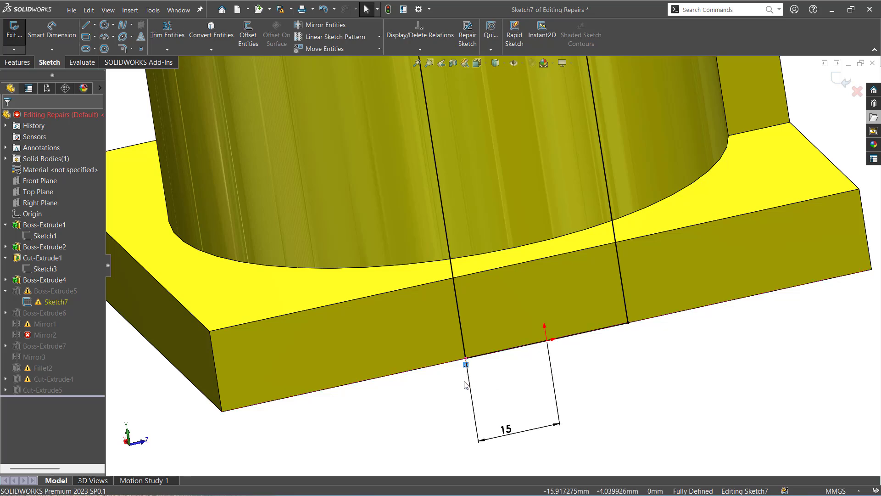
pyautogui.press('Delete')
pyautogui.scroll(3, 454, 400)
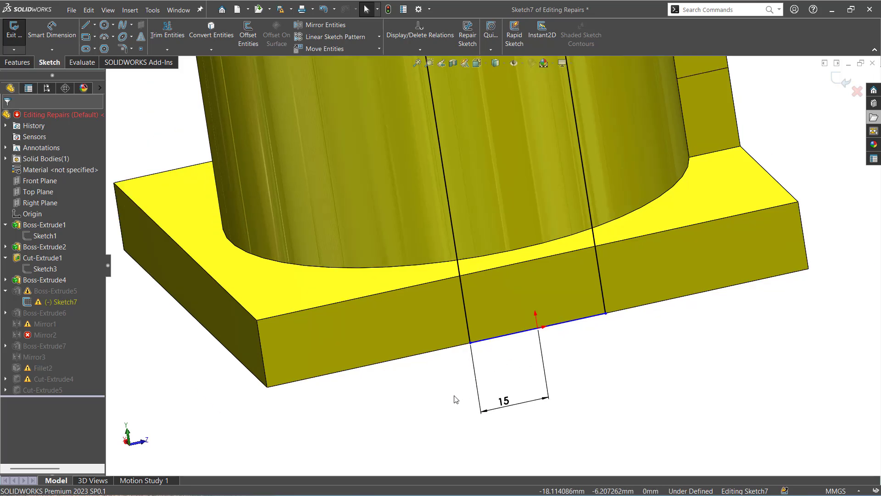
# Pull the rectangle's bottom line up off the base and make it collinear with the base plate's lower edge.
pyautogui.scroll(-2, 487, 341)
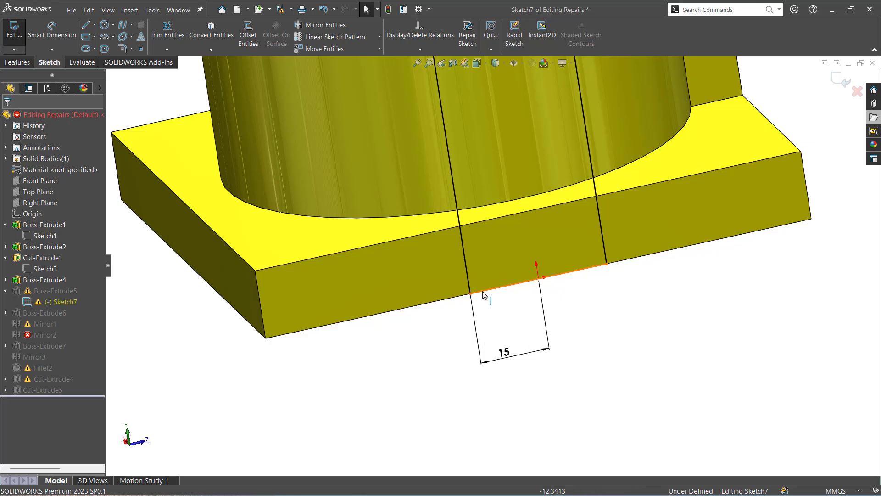
pyautogui.moveTo(480, 293); pyautogui.dragTo(483, 252)
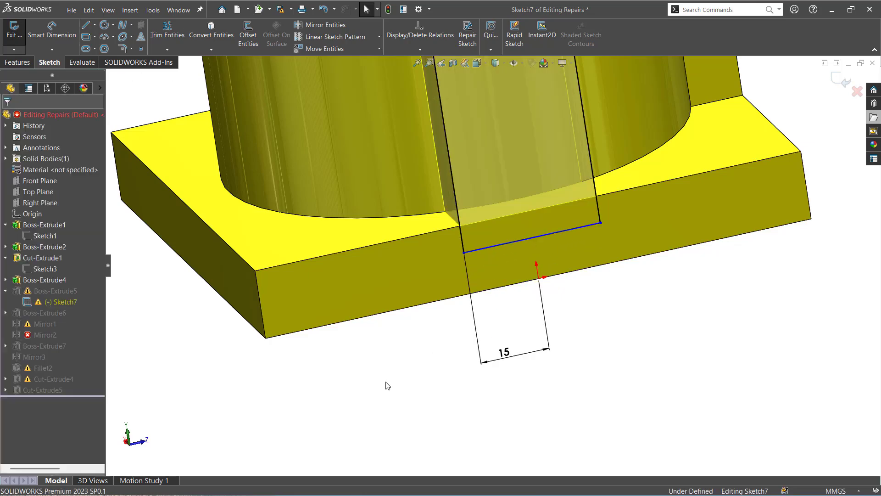
pyautogui.click(490, 247)
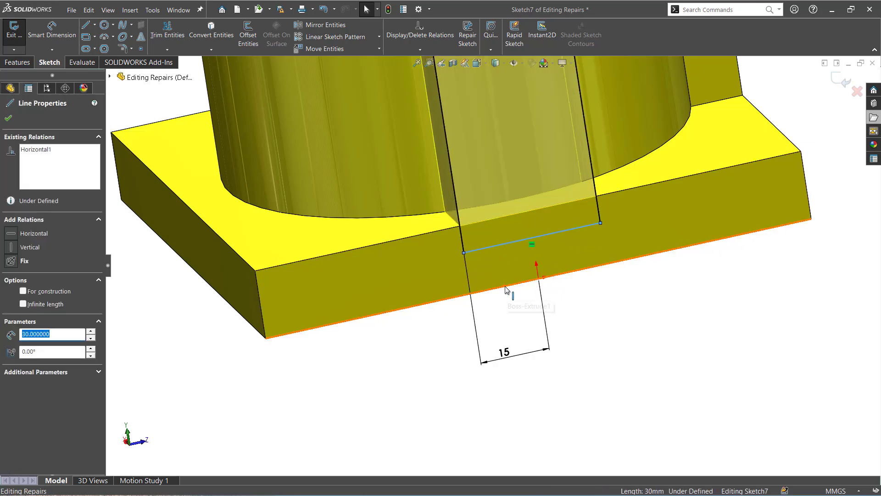
pyautogui.keyDown('ctrl'); pyautogui.click(505, 286); pyautogui.keyUp('ctrl')
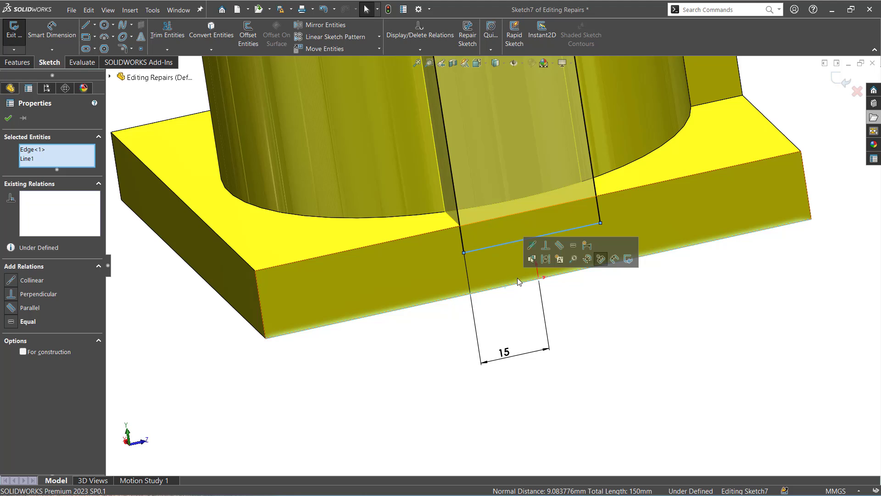
pyautogui.click(531, 245)
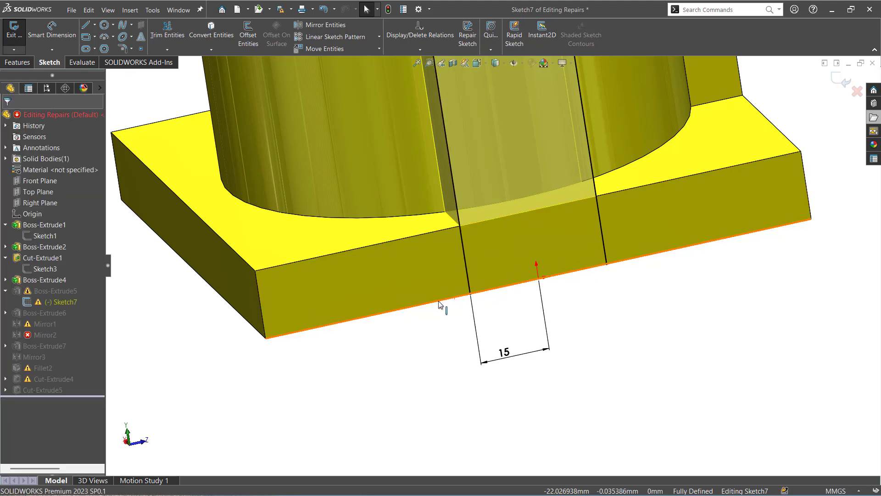
# Exit the repaired Sketch7, ignore the rebuild warning and close the error report.
pyautogui.click(843, 80)
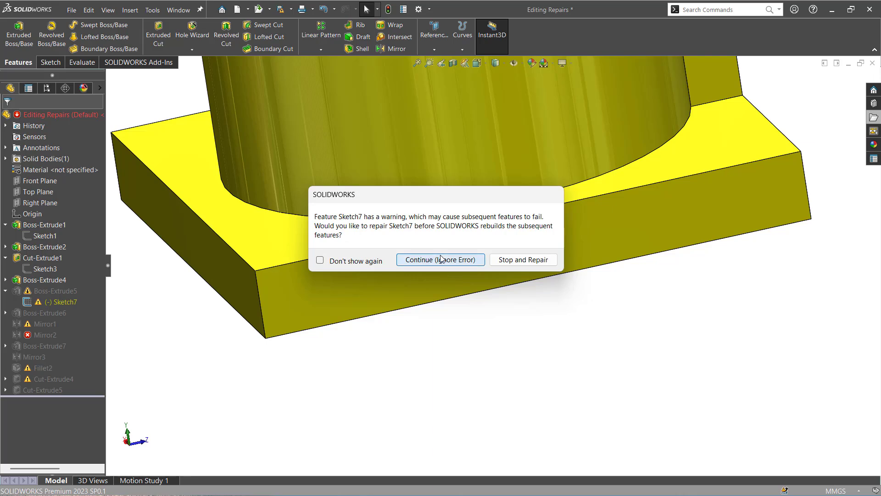
pyautogui.click(455, 260)
pyautogui.click(564, 268)
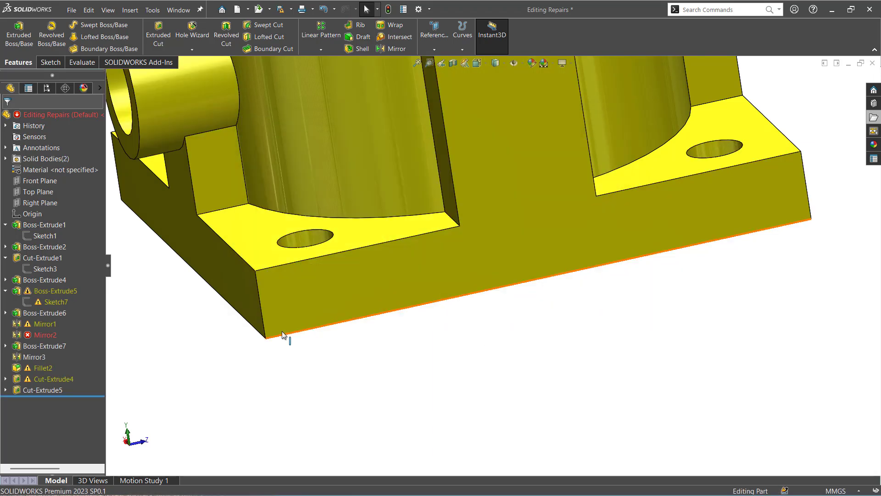
# Examine the remaining warning on Sketch7 with What's Wrong.
pyautogui.moveTo(60, 304)
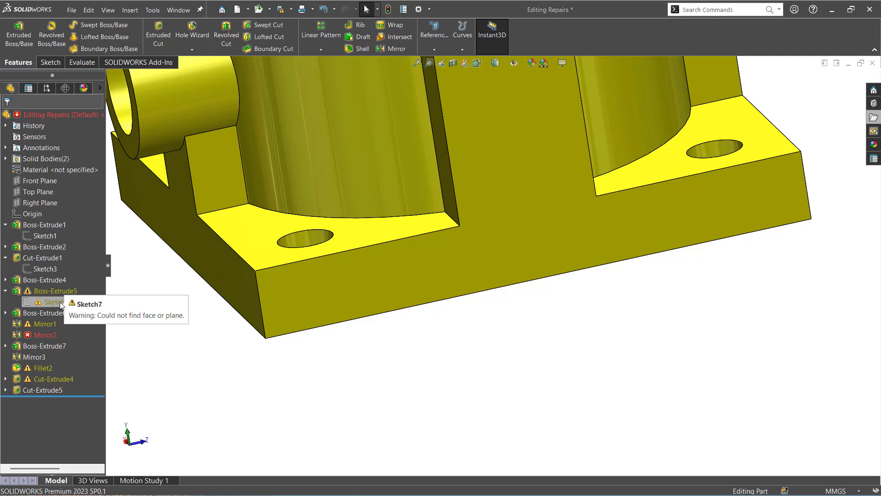
pyautogui.scroll(7, 438, 390)
pyautogui.moveTo(439, 393); pyautogui.dragTo(493, 413, button='middle')
pyautogui.click(30, 301)
pyautogui.rightClick(29, 301)
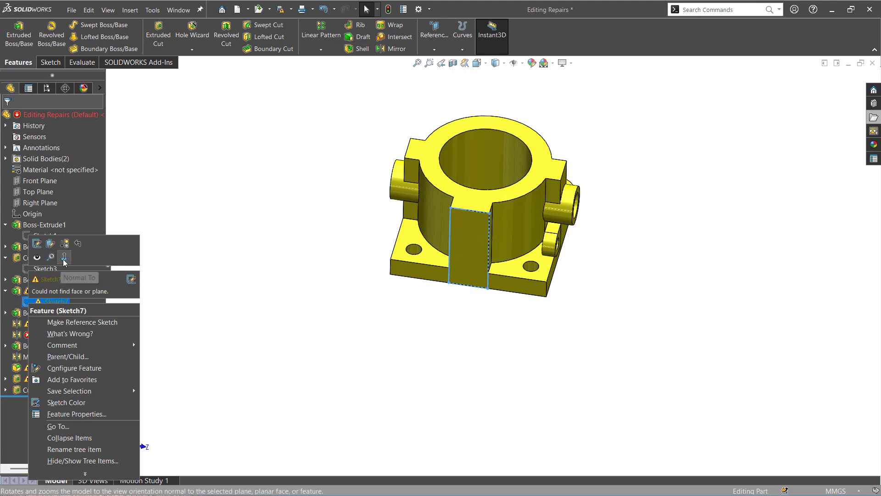
pyautogui.click(68, 334)
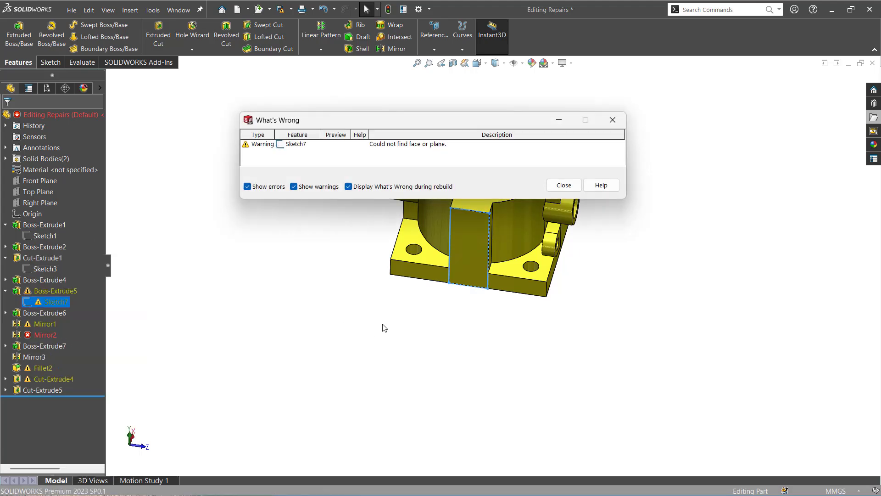
pyautogui.click(564, 184)
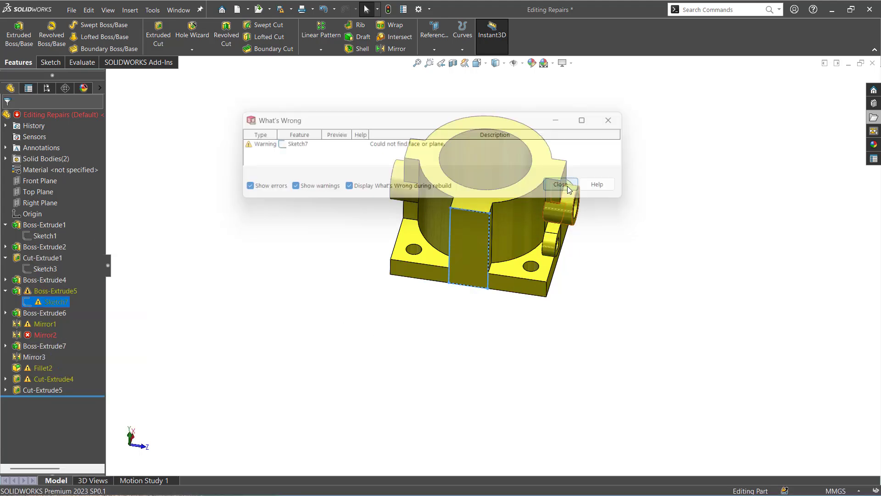
# Reassign Sketch7's missing sketch plane to the base plate's front side face.
pyautogui.click(30, 302)
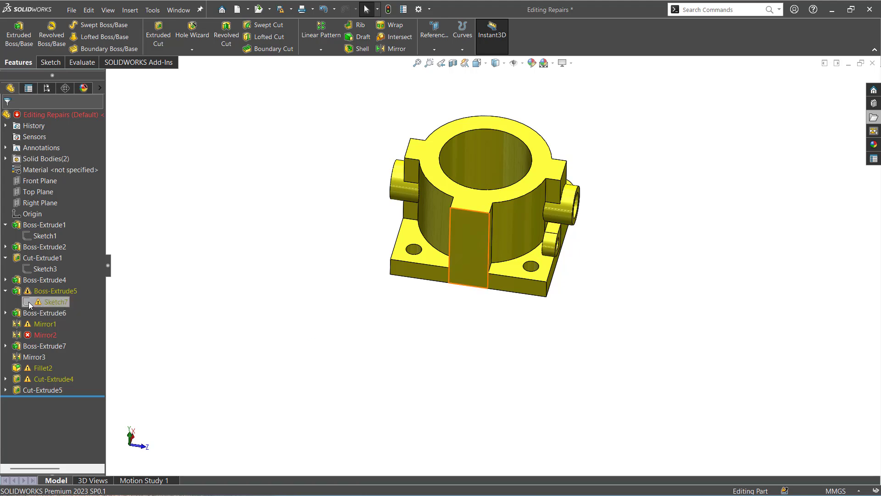
pyautogui.rightClick(29, 302)
pyautogui.click(51, 241)
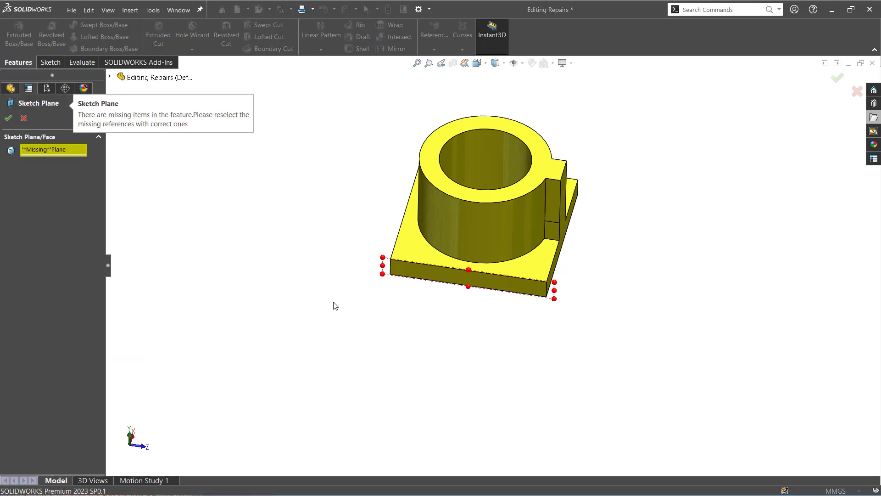
pyautogui.moveTo(366, 296)
pyautogui.mouseDown(button='middle')
pyautogui.moveTo(366, 394)
pyautogui.moveTo(371, 287)
pyautogui.moveTo(414, 258)
pyautogui.mouseUp(button='middle')
pyautogui.click(415, 260)
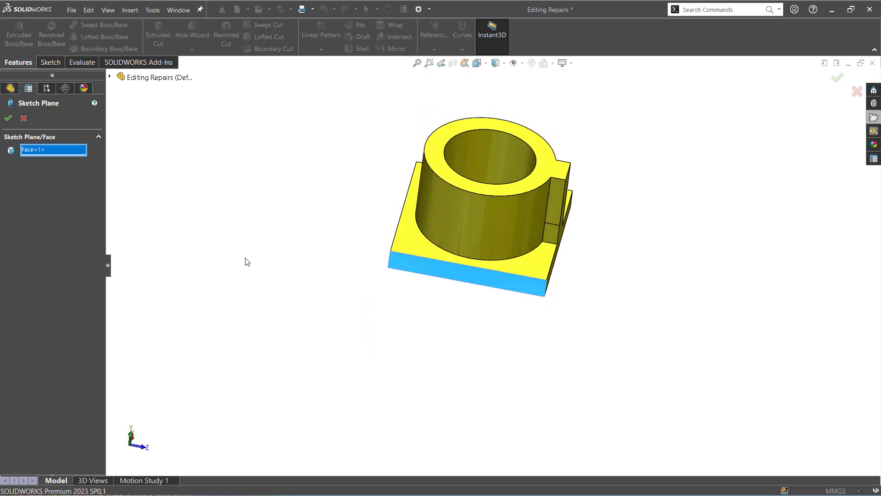
pyautogui.moveTo(247, 262); pyautogui.dragTo(229, 260, button='middle')
pyautogui.click(9, 114)
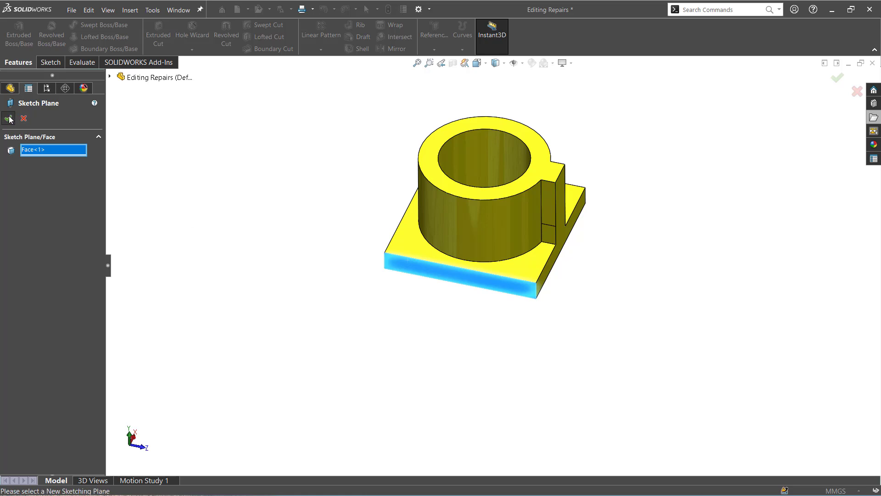
# Continue past the rebuild error after the Sketch7 plane change and close the error report.
pyautogui.click(441, 312)
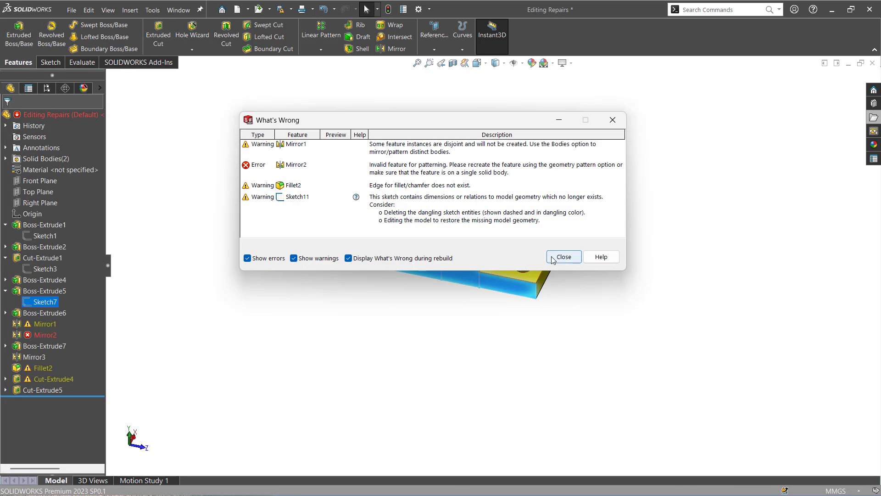
pyautogui.click(564, 257)
pyautogui.moveTo(355, 332); pyautogui.dragTo(344, 368, button='middle')
pyautogui.moveTo(42, 325)
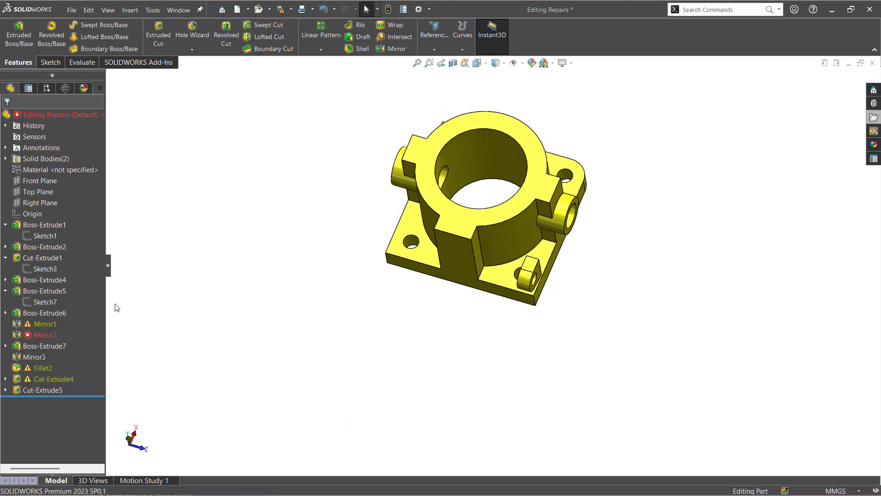
# Reassign the sketch plane of Boss-Extrude6's Sketch8 to the side face of the Boss-Extrude5 block, and close the error report.
pyautogui.click(540, 270)
pyautogui.click(532, 274)
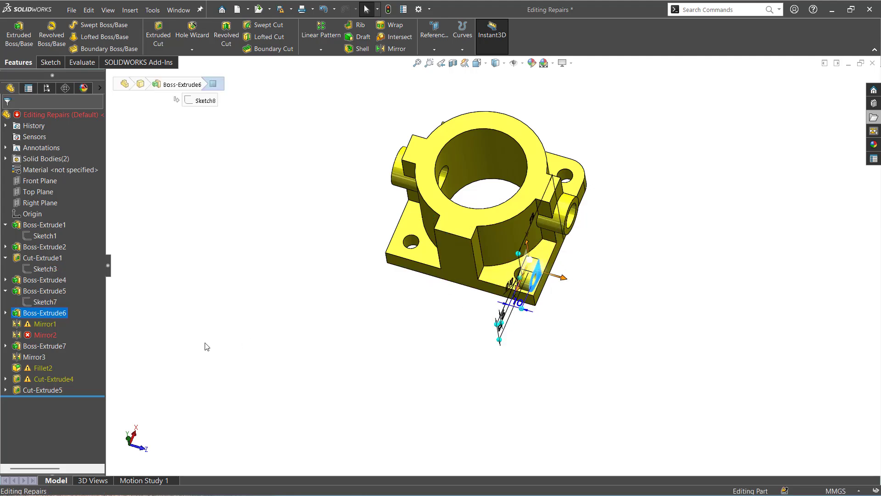
pyautogui.click(5, 313)
pyautogui.click(45, 323)
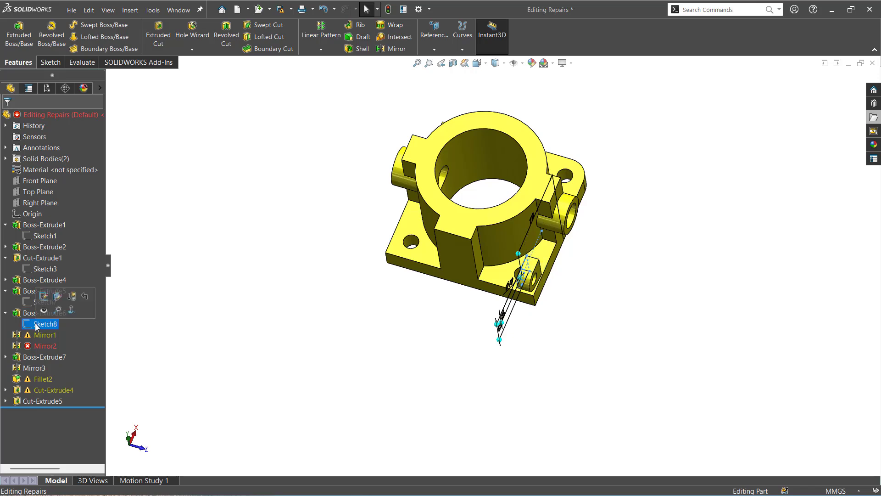
pyautogui.moveTo(256, 315)
pyautogui.mouseDown(button='middle')
pyautogui.moveTo(302, 338)
pyautogui.moveTo(260, 335)
pyautogui.moveTo(275, 340)
pyautogui.moveTo(264, 317)
pyautogui.mouseUp(button='middle')
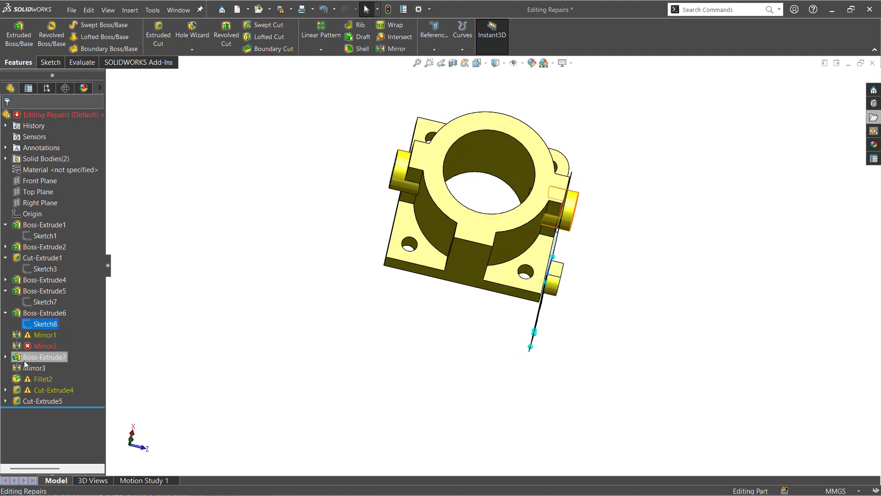
pyautogui.rightClick(38, 326)
pyautogui.click(59, 298)
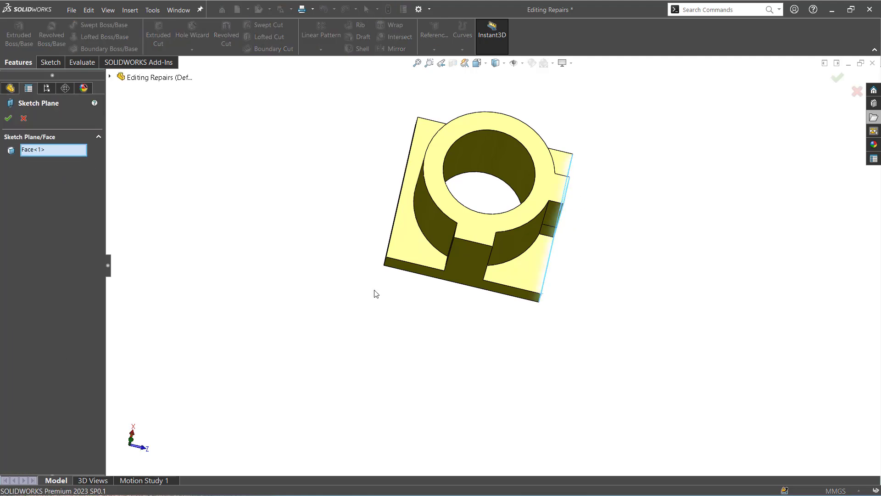
pyautogui.moveTo(386, 296); pyautogui.dragTo(413, 309, button='middle')
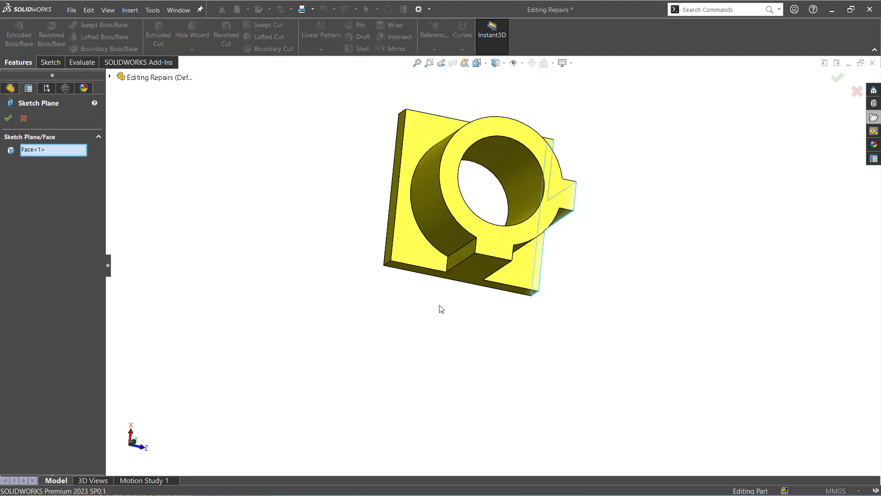
pyautogui.click(467, 249)
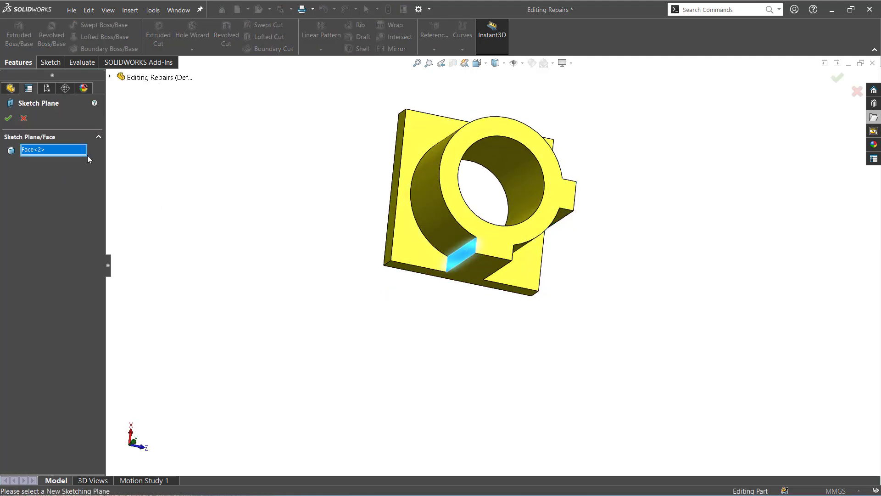
pyautogui.click(9, 118)
pyautogui.click(438, 258)
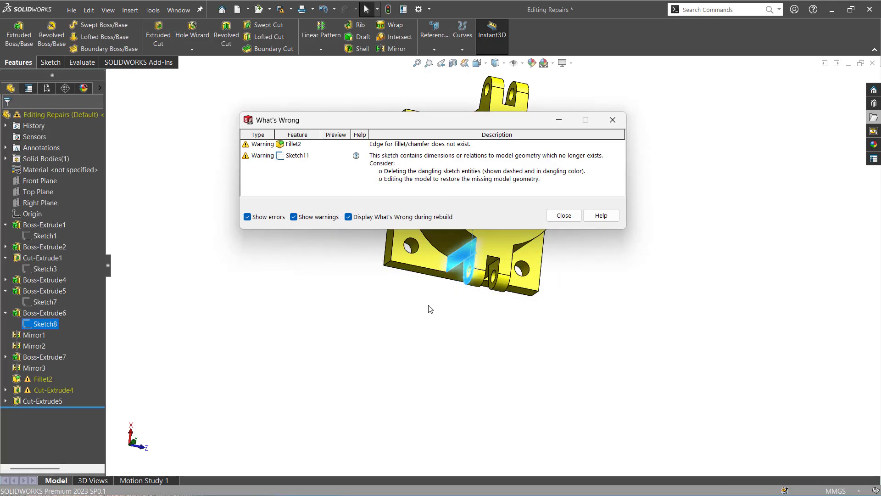
pyautogui.click(567, 219)
pyautogui.moveTo(358, 328); pyautogui.dragTo(321, 353, button='middle')
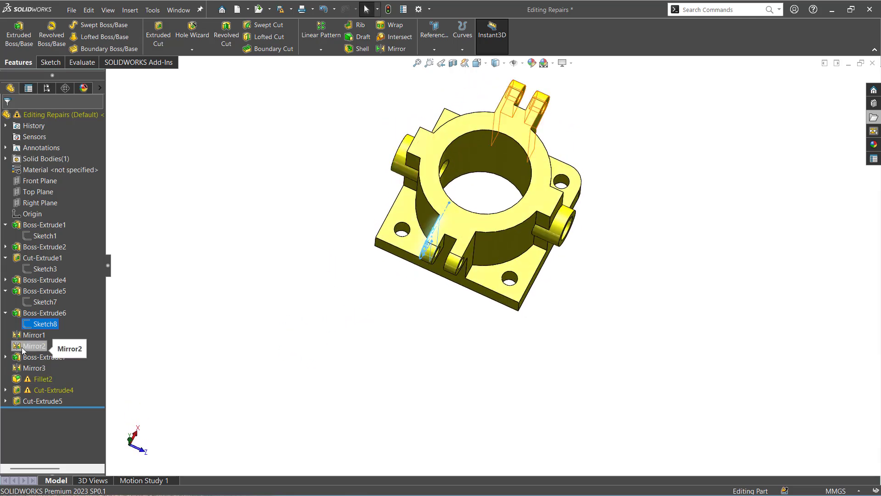
# Examine the warning on Fillet2 with What's Wrong.
pyautogui.click(403, 354)
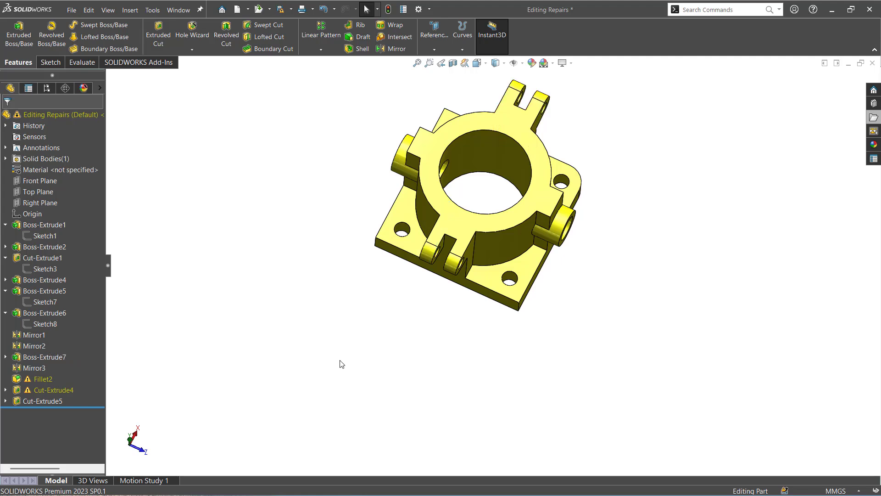
pyautogui.moveTo(338, 363); pyautogui.dragTo(107, 377, button='middle')
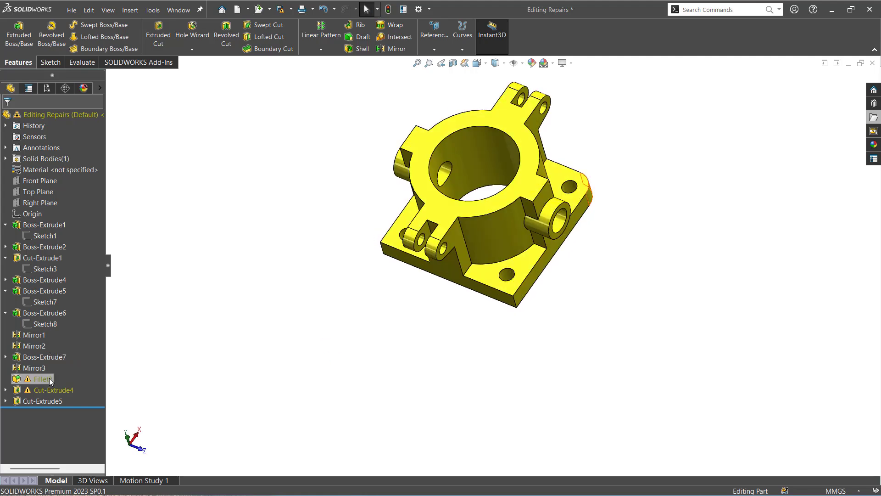
pyautogui.rightClick(34, 380)
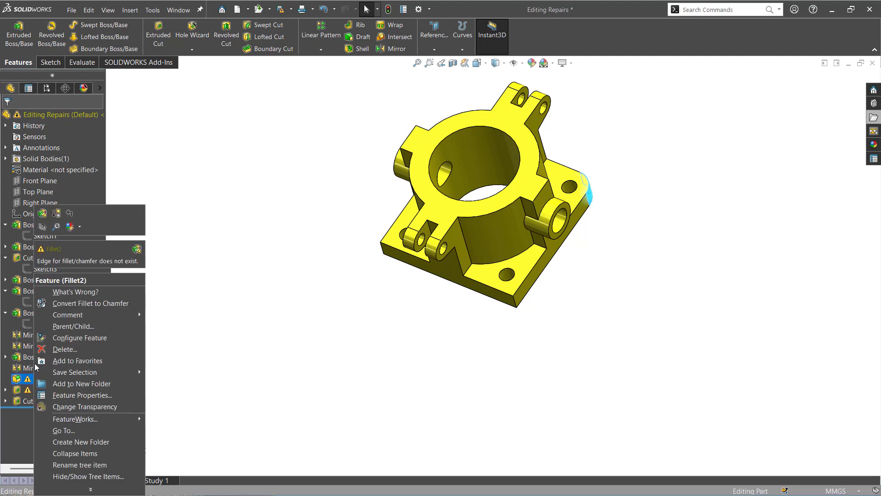
pyautogui.click(59, 288)
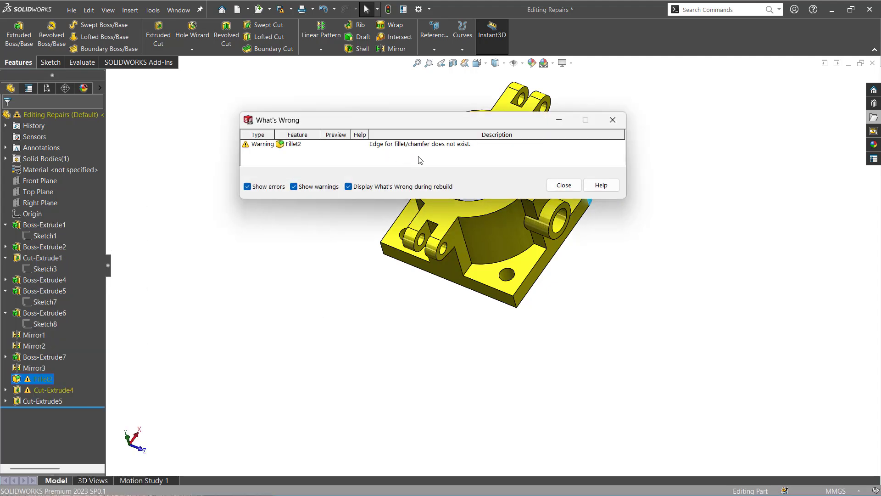
pyautogui.click(564, 185)
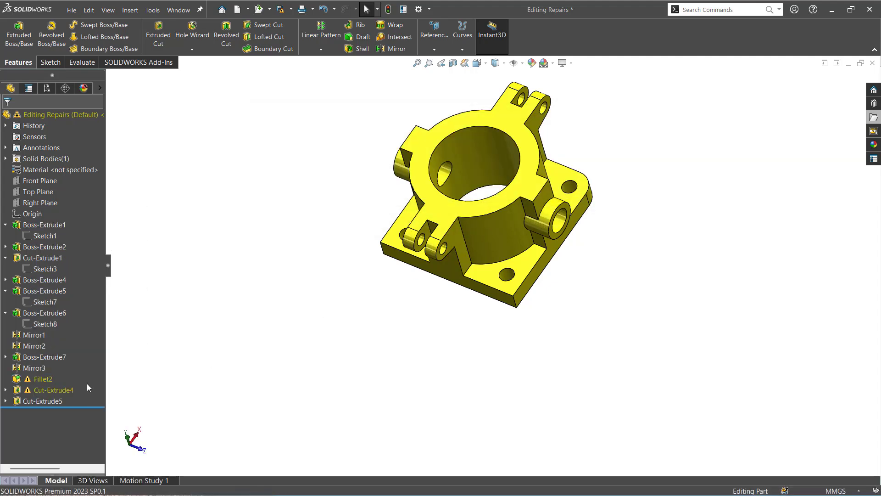
# Edit Fillet2 and reselect the base plate's three unfilleted vertical corner edges in place of the missing ones.
pyautogui.rightClick(16, 381)
pyautogui.click(27, 350)
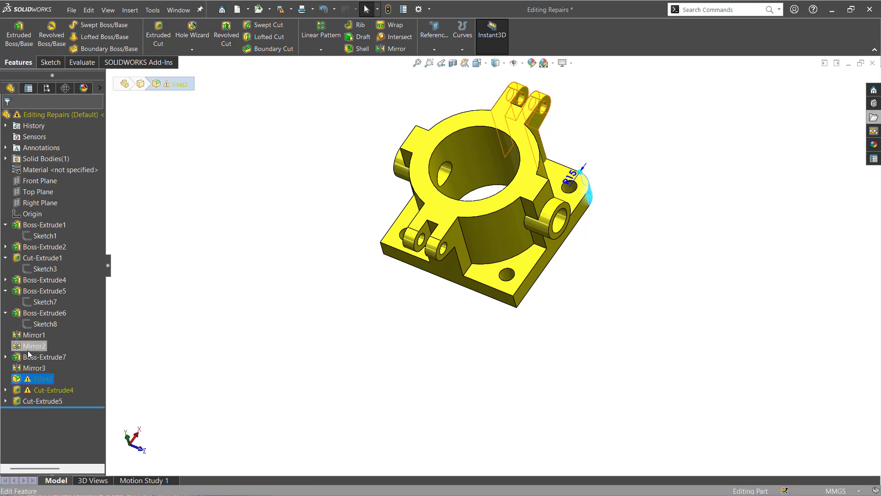
pyautogui.moveTo(332, 354); pyautogui.dragTo(283, 258, button='middle')
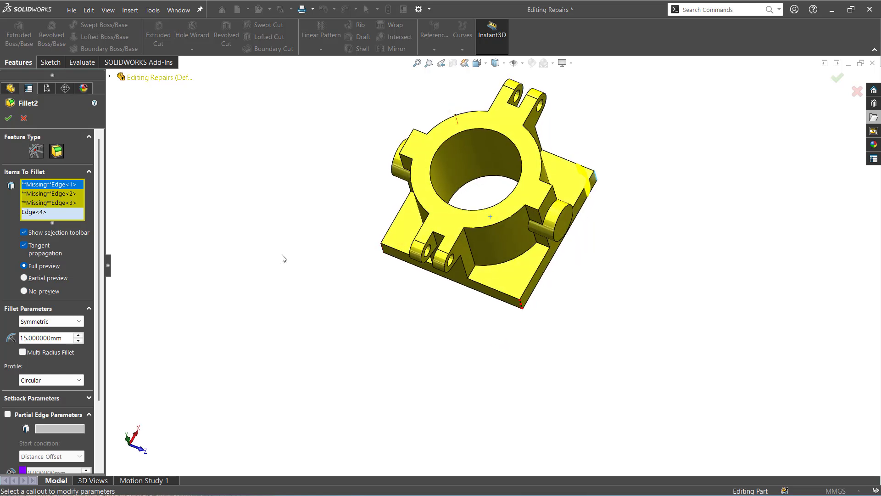
pyautogui.click(27, 194)
pyautogui.rightClick(27, 194)
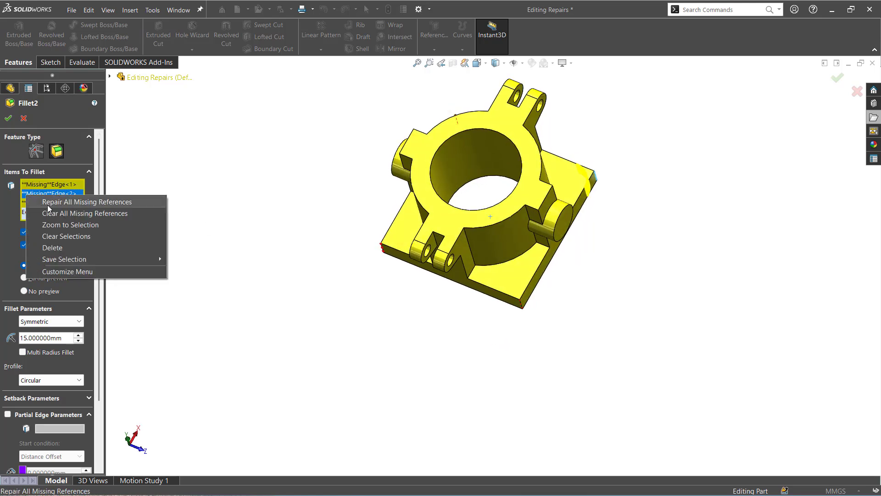
pyautogui.click(184, 154)
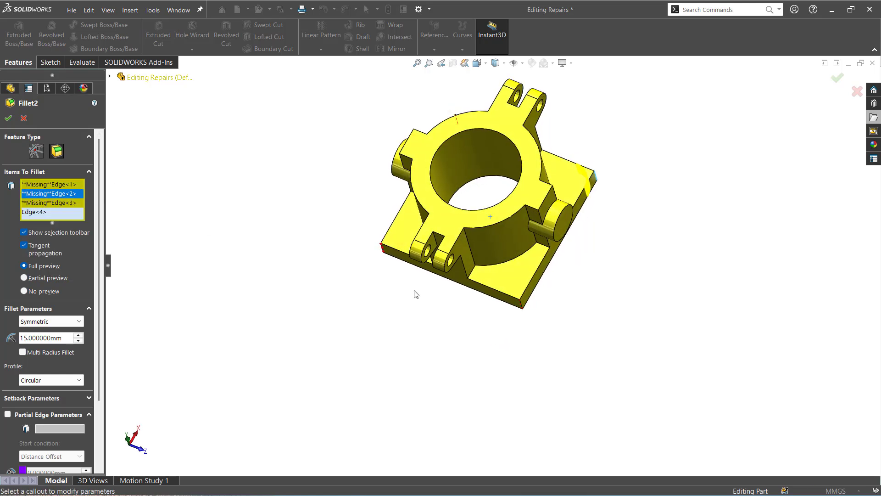
pyautogui.click(524, 306)
pyautogui.moveTo(468, 338); pyautogui.dragTo(358, 244, button='middle')
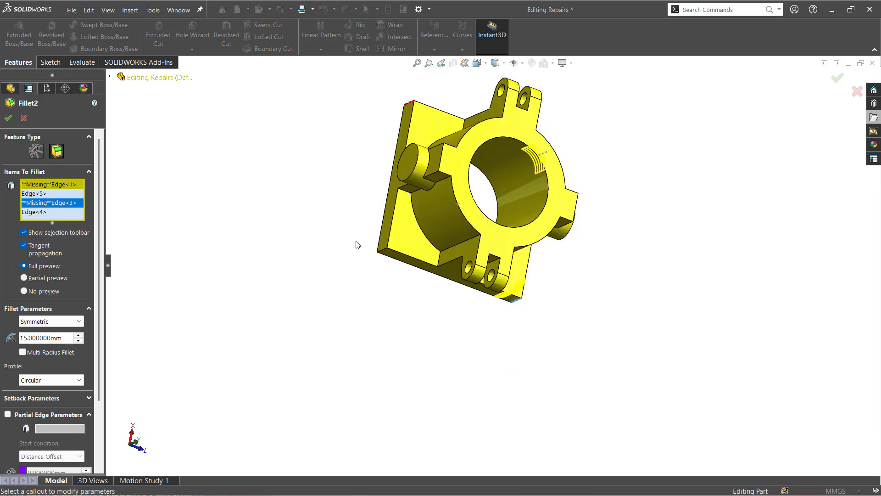
pyautogui.click(384, 253)
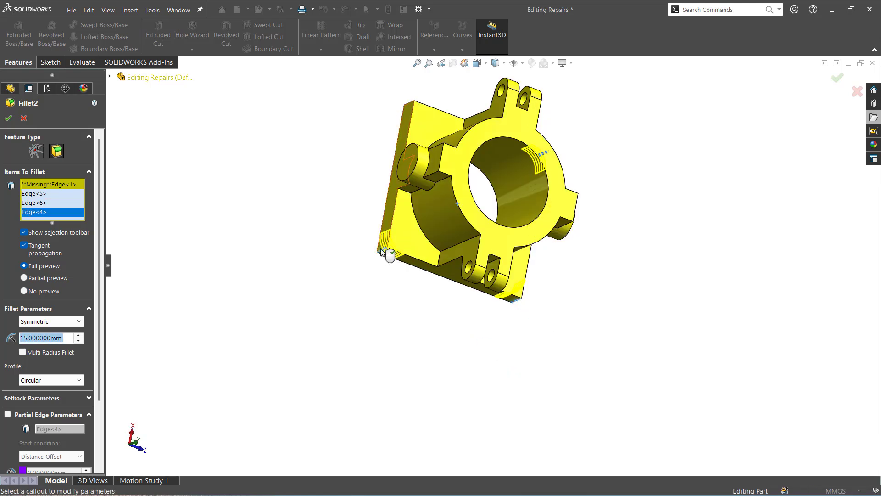
pyautogui.click(409, 106)
pyautogui.moveTo(345, 202); pyautogui.dragTo(276, 271, button='middle')
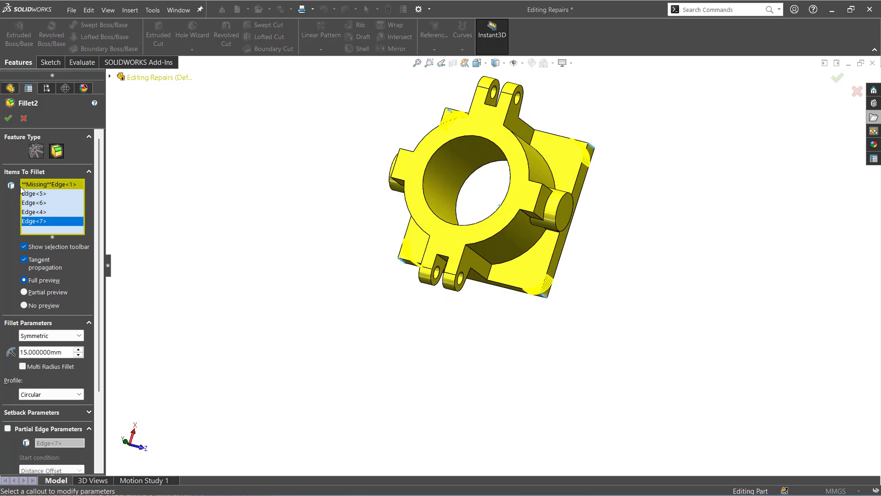
# Apply the Fillet2 edit and have the remaining missing edge reference removed automatically.
pyautogui.click(10, 118)
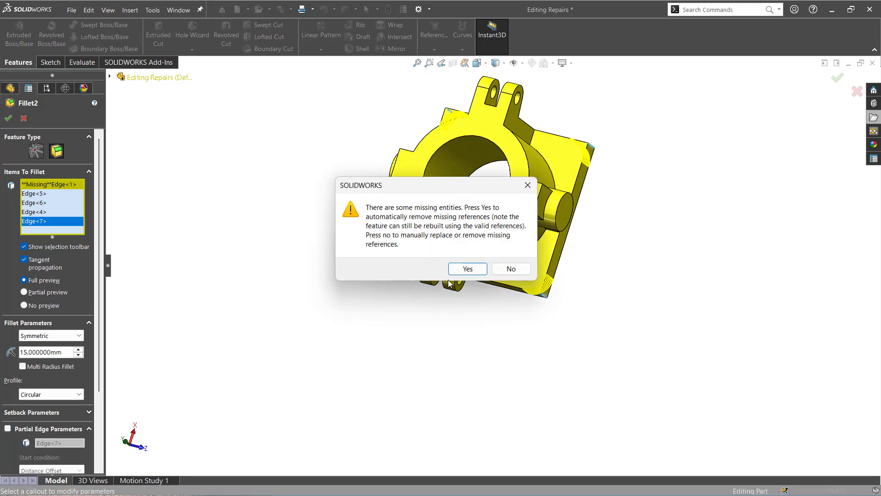
pyautogui.click(472, 269)
pyautogui.moveTo(303, 399); pyautogui.dragTo(317, 422, button='middle')
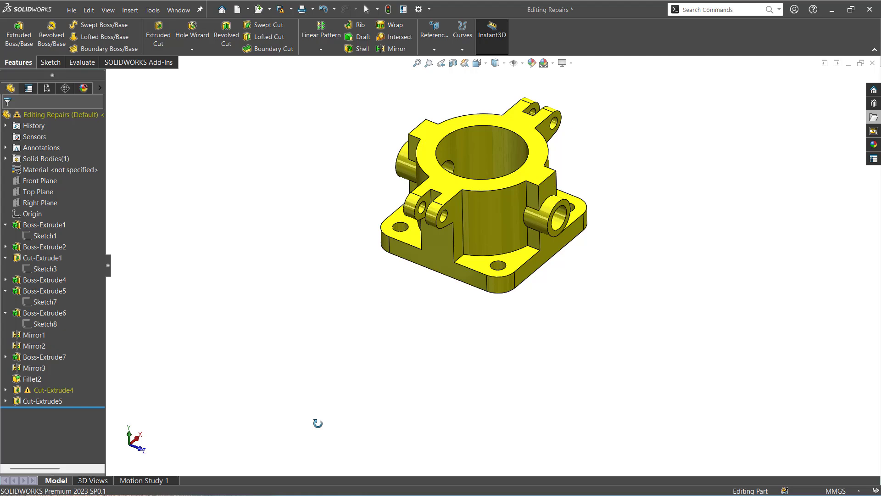
# Examine the warning on Cut-Extrude4 with What's Wrong.
pyautogui.click(51, 390)
pyautogui.rightClick(50, 389)
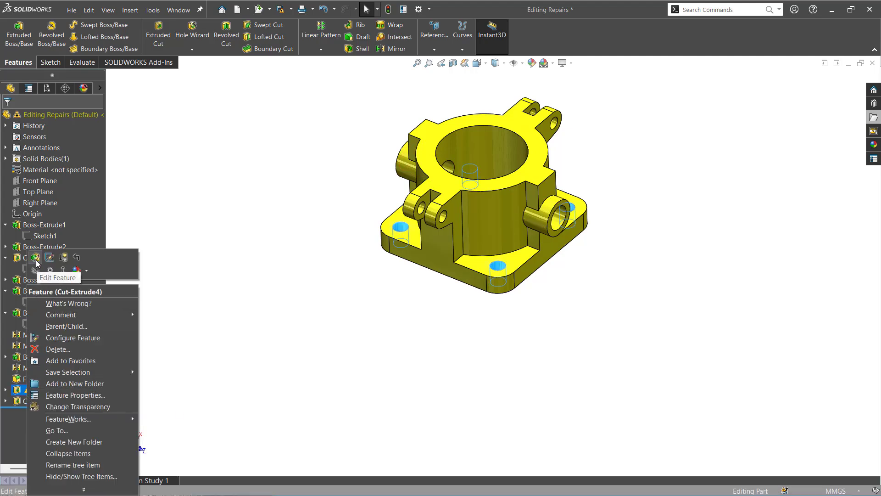
pyautogui.click(62, 302)
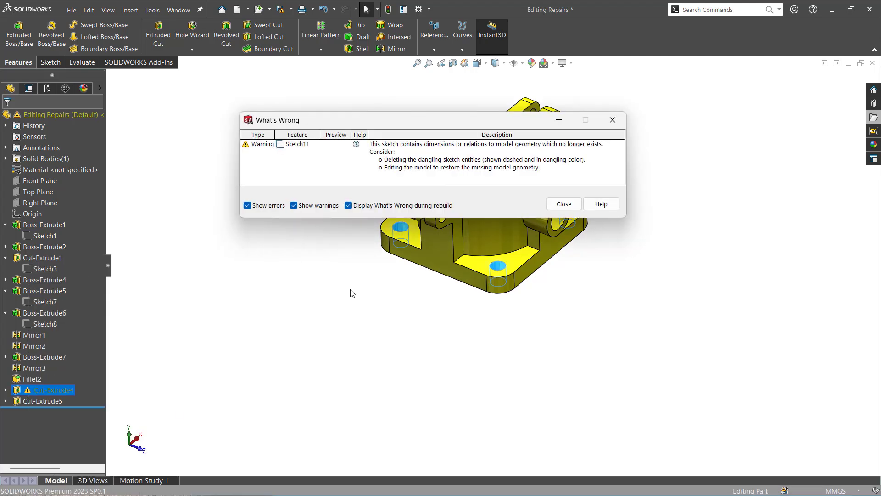
pyautogui.click(564, 204)
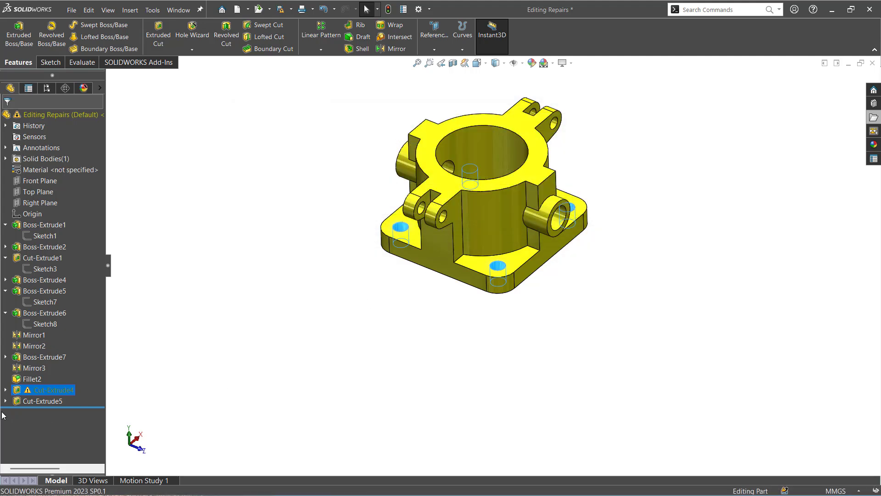
# Open Cut-Extrude4's Sketch11, examine its hole circles and dimensions face-on, exit the sketch and close the error report.
pyautogui.click(5, 390)
pyautogui.click(41, 400)
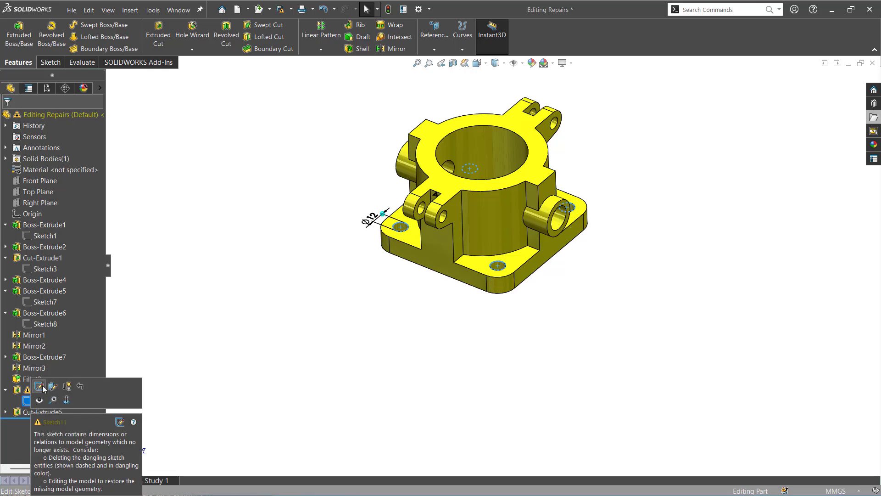
pyautogui.click(39, 388)
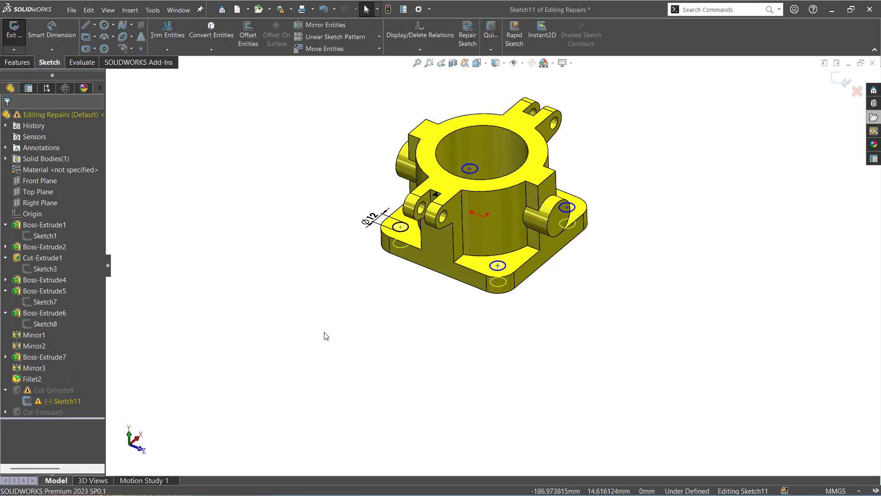
pyautogui.hotkey('ctrl', '8')
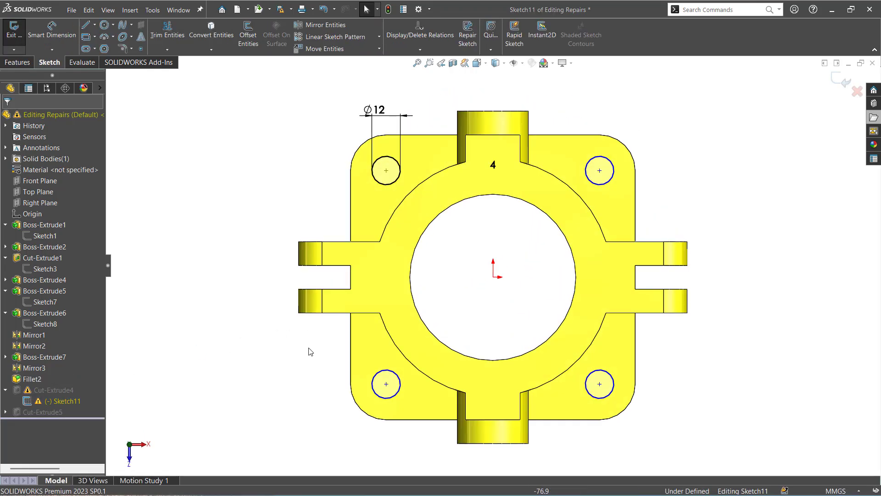
pyautogui.scroll(2, 154, 281)
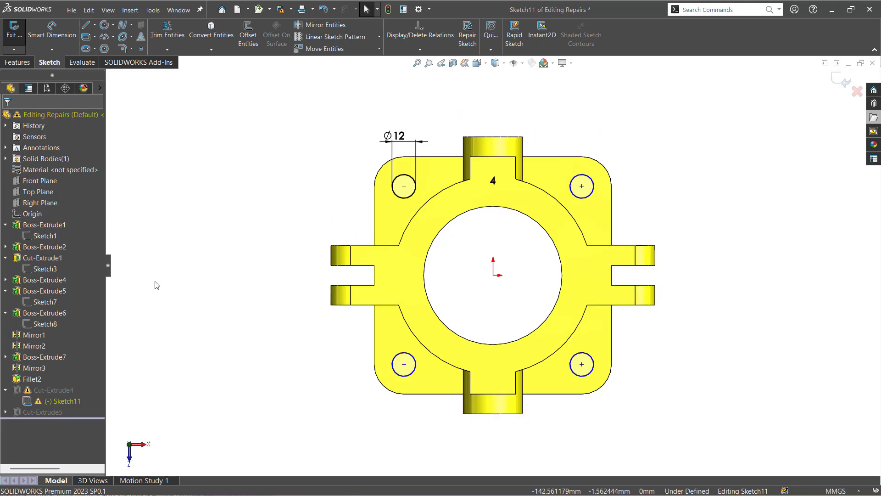
pyautogui.moveTo(154, 281)
pyautogui.mouseDown(button='middle')
pyautogui.moveTo(182, 319)
pyautogui.moveTo(311, 393)
pyautogui.moveTo(264, 380)
pyautogui.moveTo(150, 307)
pyautogui.moveTo(106, 320)
pyautogui.moveTo(165, 311)
pyautogui.mouseUp(button='middle')
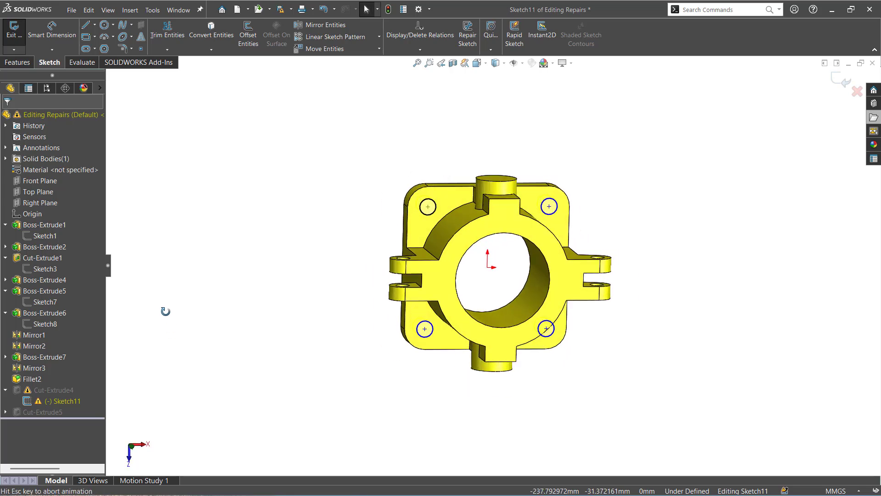
pyautogui.hotkey('ctrl', '8')
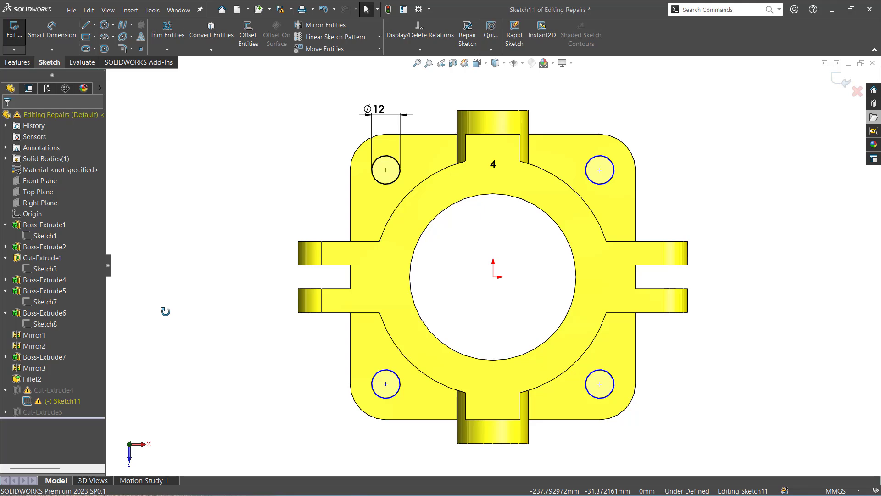
pyautogui.click(837, 84)
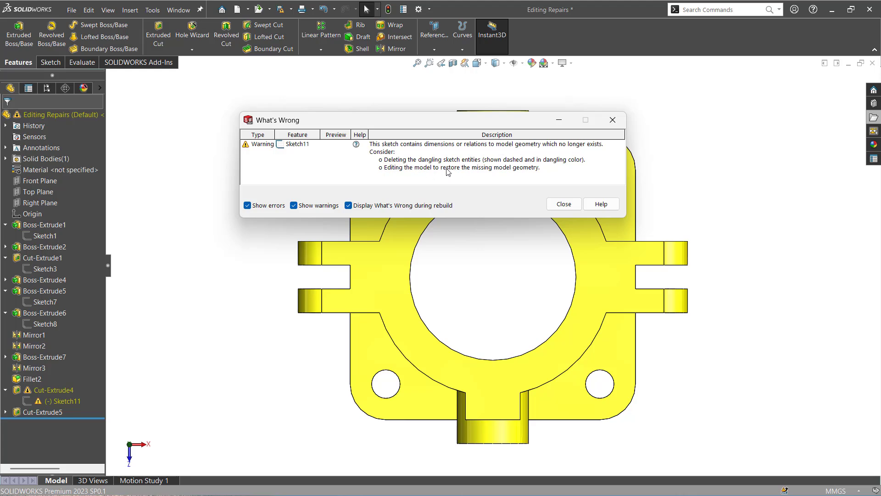
pyautogui.click(555, 203)
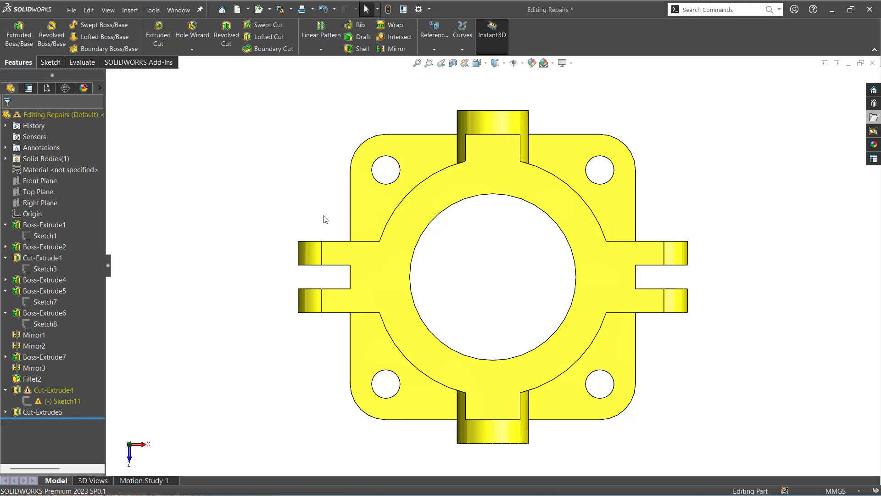
# Rebuild the part, dismiss the error report and open Cut-Extrude4's Sketch11 for editing.
pyautogui.moveTo(239, 211); pyautogui.dragTo(242, 212, button='middle')
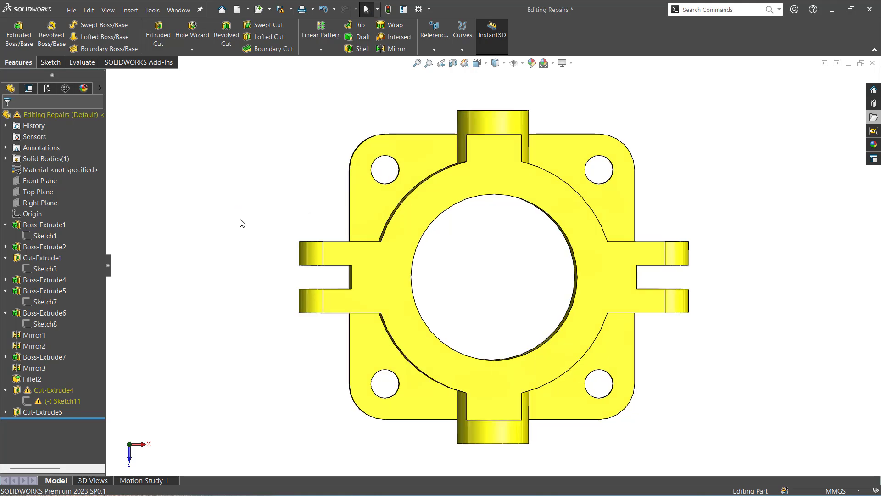
pyautogui.hotkey('ctrl', 'b')
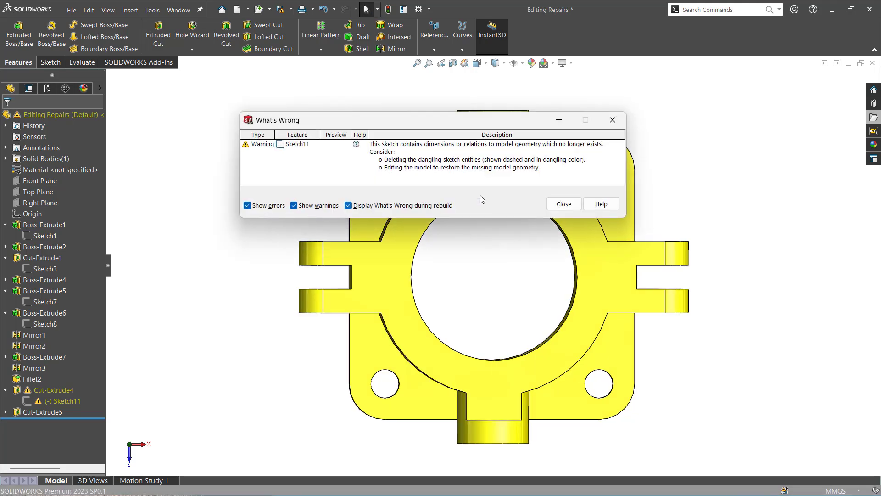
pyautogui.click(563, 204)
pyautogui.click(42, 401)
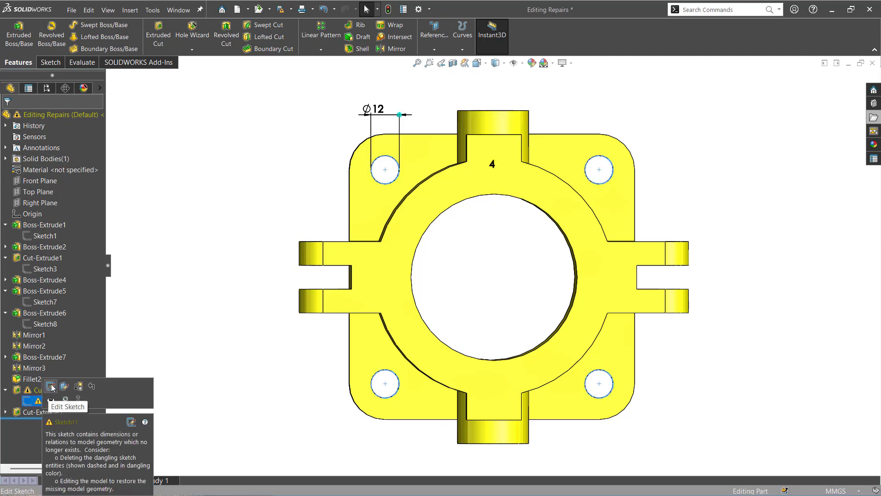
pyautogui.click(52, 387)
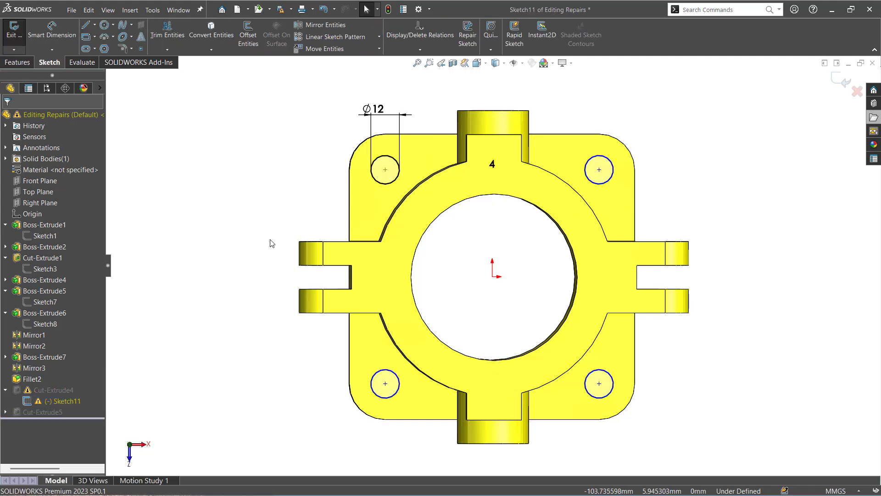
# Delete the dangling coincident relation at the centre of the dimensioned 12 mm hole circle.
pyautogui.click(380, 172)
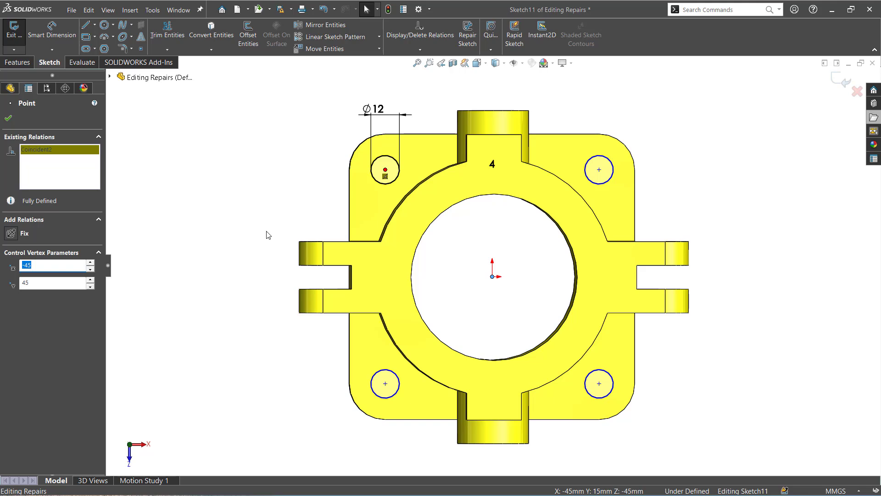
pyautogui.scroll(-3, 399, 183)
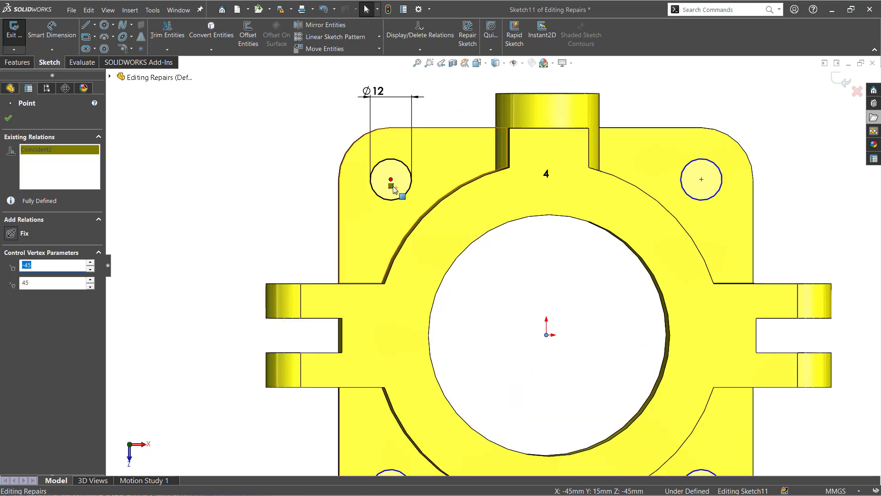
pyautogui.moveTo(236, 199)
pyautogui.mouseDown(button='middle')
pyautogui.moveTo(252, 235)
pyautogui.moveTo(234, 201)
pyautogui.moveTo(486, 296)
pyautogui.moveTo(299, 227)
pyautogui.mouseUp(button='middle')
pyautogui.scroll(4, 234, 200)
pyautogui.click(15, 119)
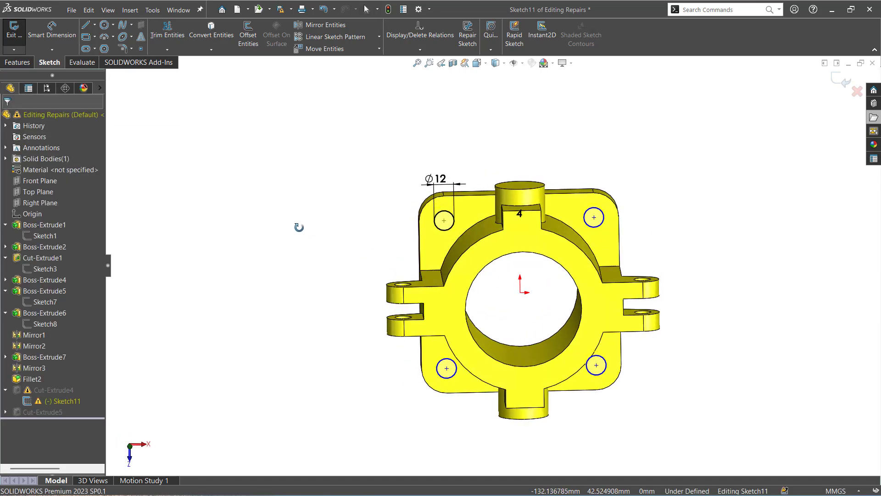
pyautogui.scroll(-3, 434, 209)
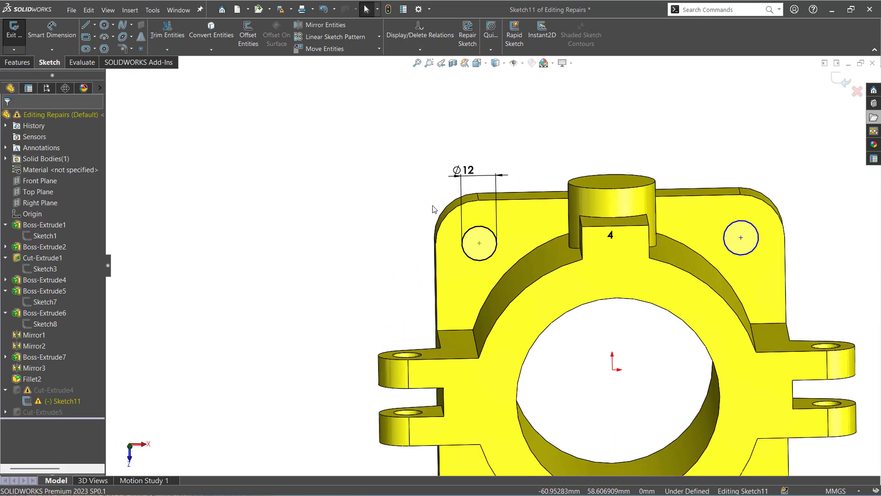
pyautogui.click(480, 244)
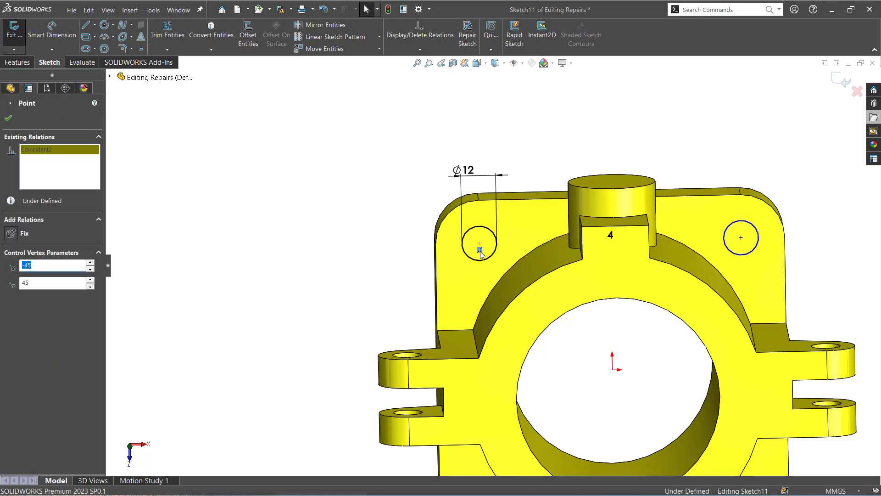
pyautogui.press('Escape')
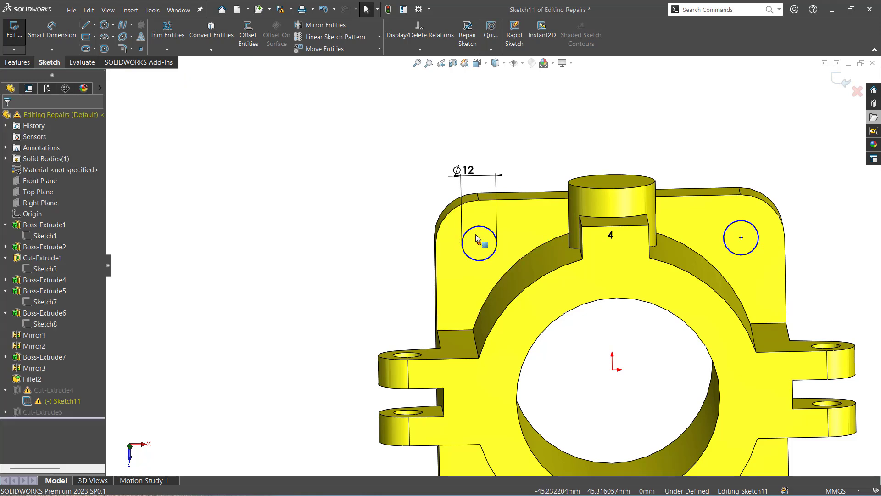
# Make the dimensioned 12 mm circle concentric with the base plate's adjacent rounded corner edge.
pyautogui.click(466, 230)
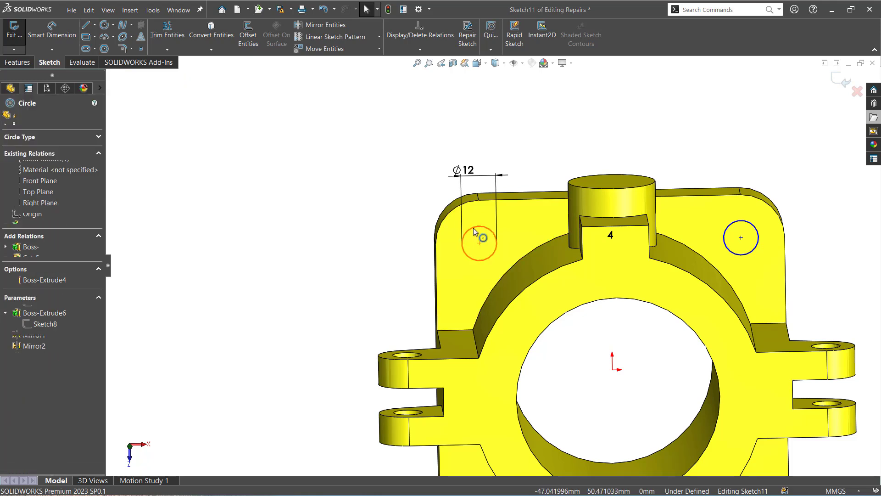
pyautogui.keyDown('ctrl'); pyautogui.click(447, 215); pyautogui.keyUp('ctrl')
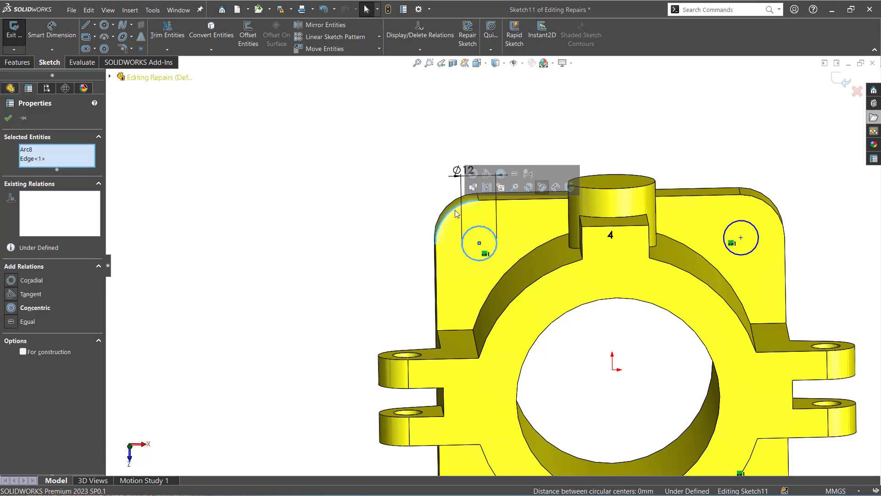
pyautogui.click(501, 176)
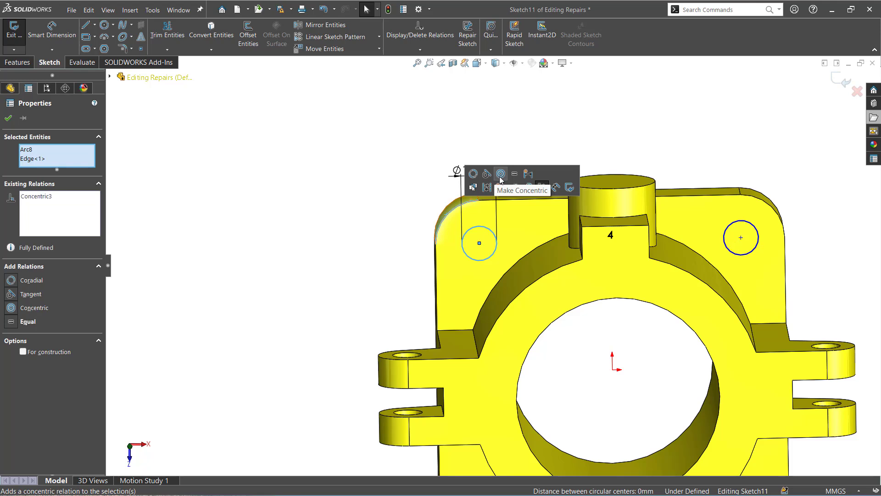
pyautogui.click(8, 120)
pyautogui.press('z')
pyautogui.press('z')
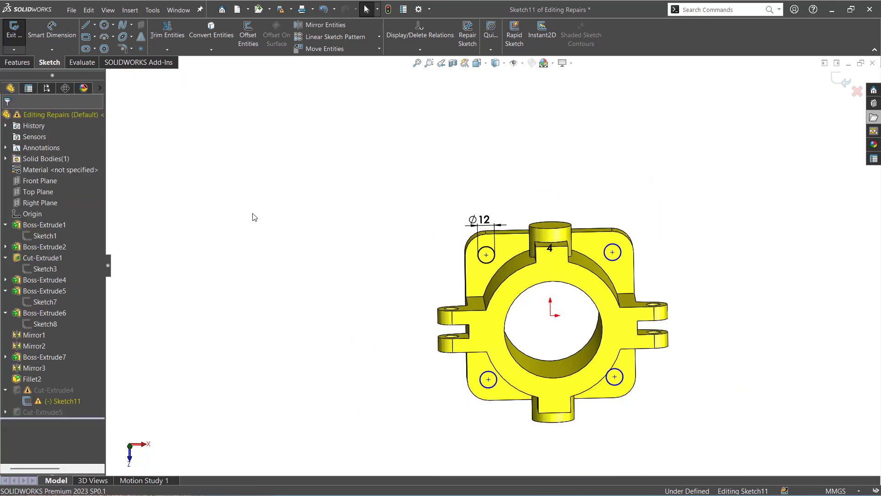
# Inspect the lower-left hole circle and move it about to test how freely the patterned circles shift.
pyautogui.scroll(-2, 372, 316)
pyautogui.keyDown('ctrl'); pyautogui.moveTo(370, 315); pyautogui.dragTo(262, 271, button='middle'); pyautogui.keyUp('ctrl')
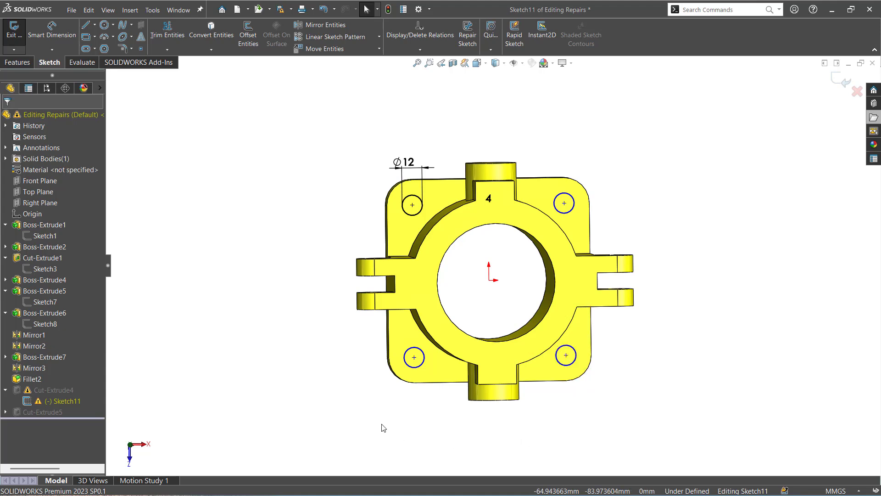
pyautogui.click(414, 365)
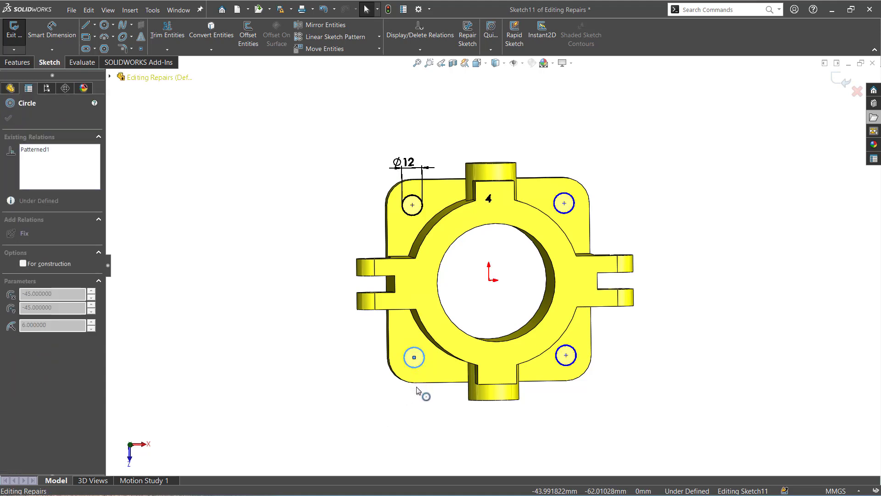
pyautogui.click(398, 421)
pyautogui.click(414, 368)
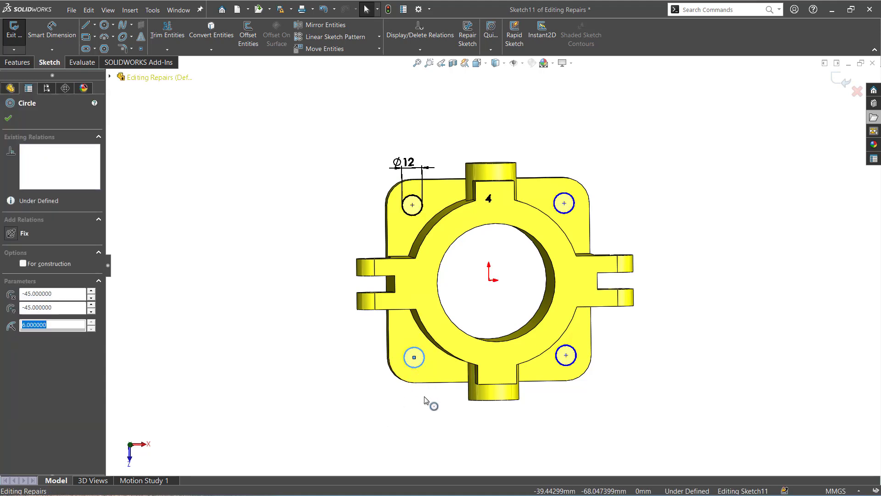
pyautogui.click(348, 423)
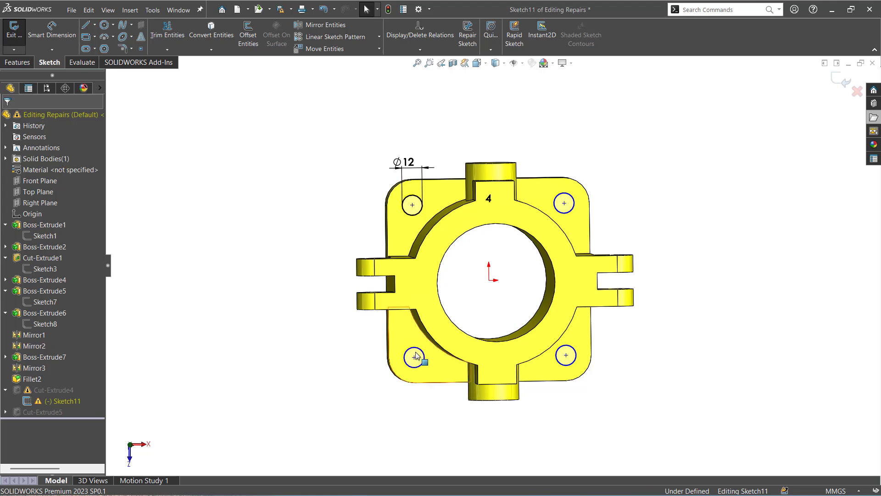
pyautogui.moveTo(416, 356); pyautogui.dragTo(423, 365)
pyautogui.click(424, 368)
pyautogui.click(377, 412)
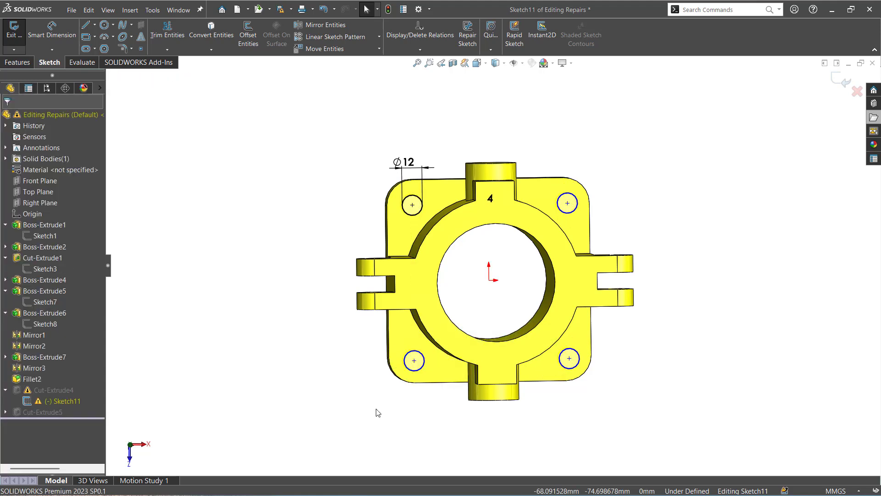
pyautogui.moveTo(414, 360)
pyautogui.mouseDown()
pyautogui.moveTo(431, 367)
pyautogui.moveTo(463, 358)
pyautogui.moveTo(352, 349)
pyautogui.moveTo(445, 363)
pyautogui.moveTo(421, 365)
pyautogui.mouseUp()
# Make the lower-left patterned circle concentric with its rounded plate corner and exit the sketch.
pyautogui.click(404, 387)
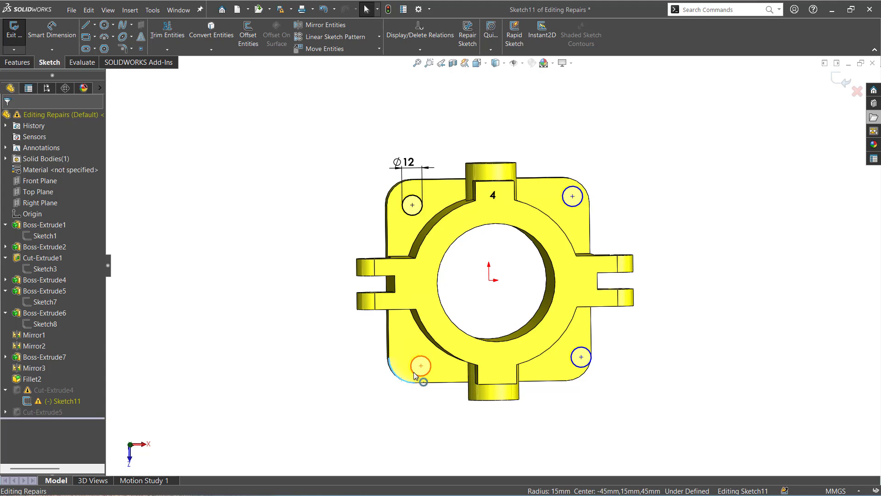
pyautogui.keyDown('ctrl'); pyautogui.click(402, 383); pyautogui.keyUp('ctrl')
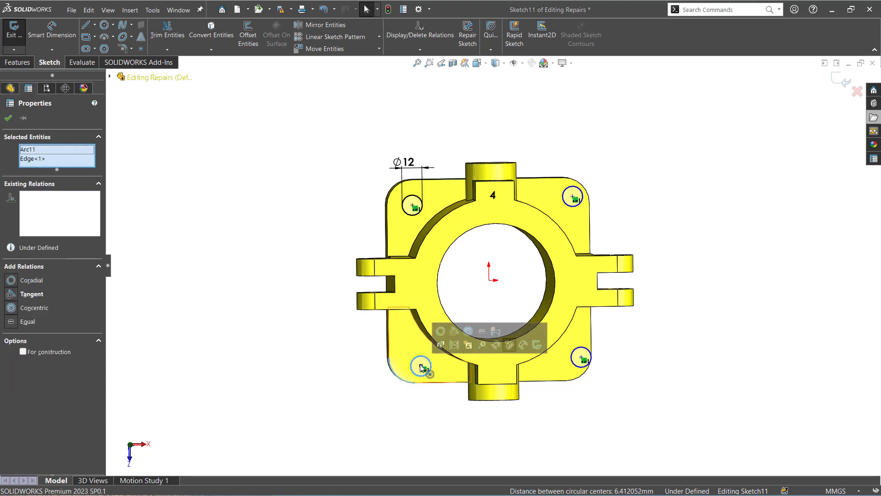
pyautogui.click(466, 334)
pyautogui.click(321, 418)
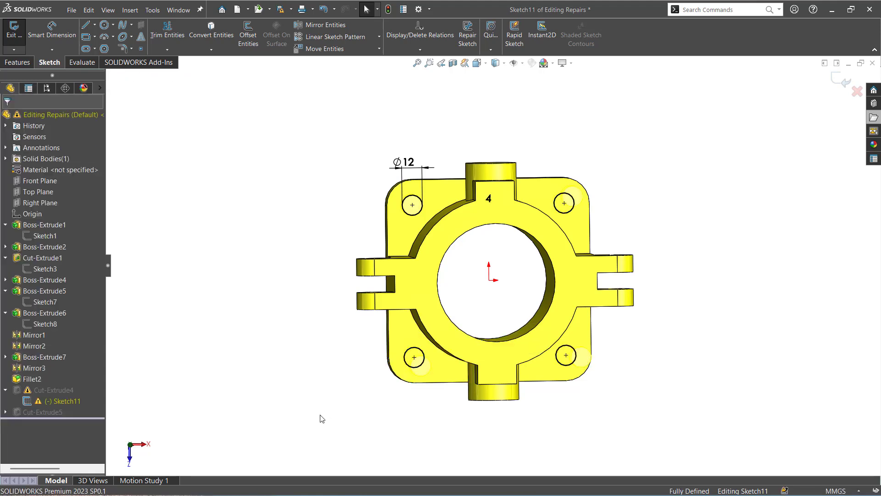
pyautogui.click(844, 79)
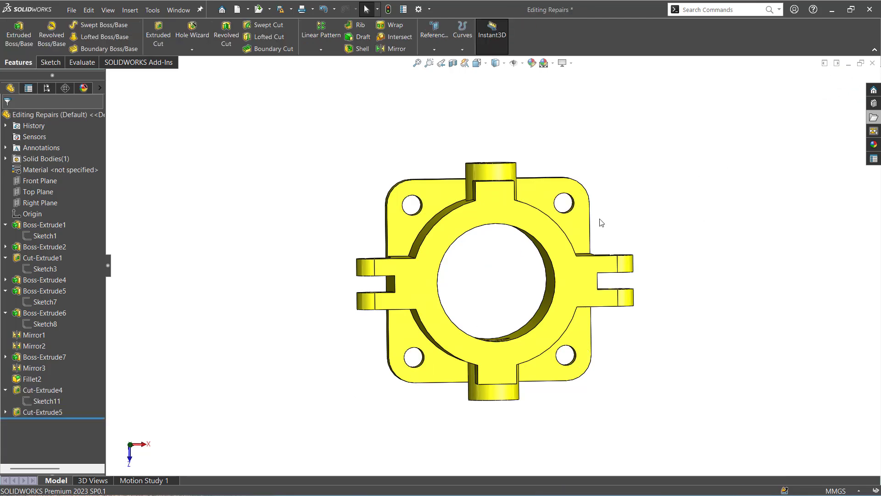
# View the repaired part in isometric and close it without saving the changes.
pyautogui.moveTo(275, 380); pyautogui.dragTo(285, 275, button='middle')
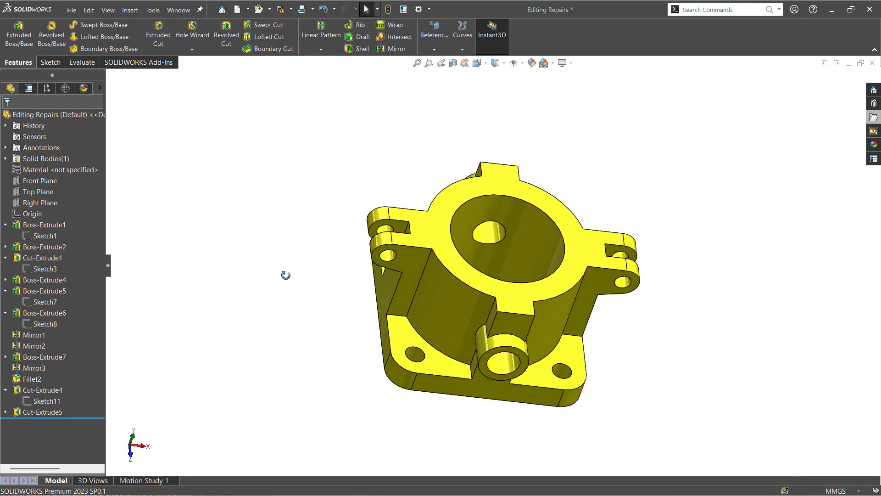
pyautogui.hotkey('ctrl', '7')
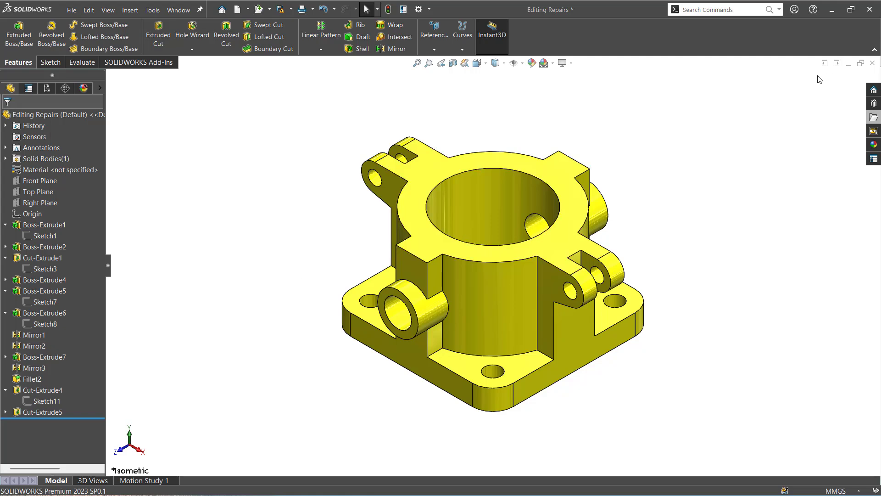
pyautogui.click(873, 64)
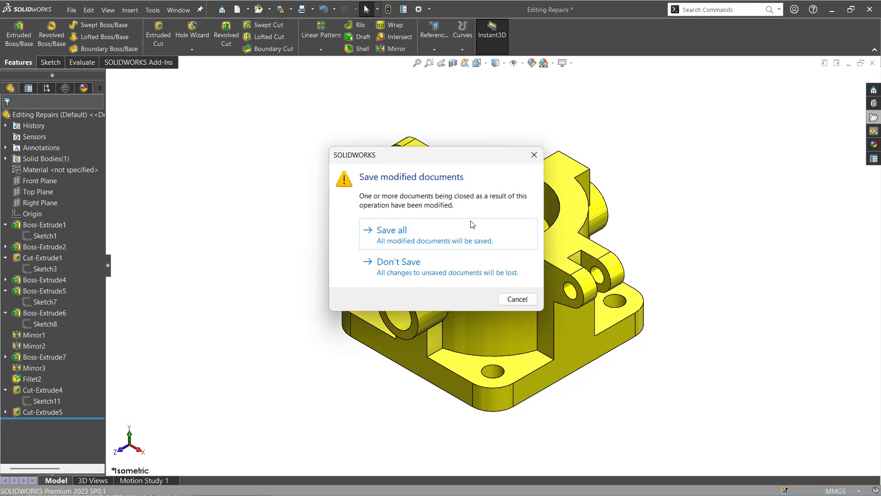
pyautogui.click(417, 275)
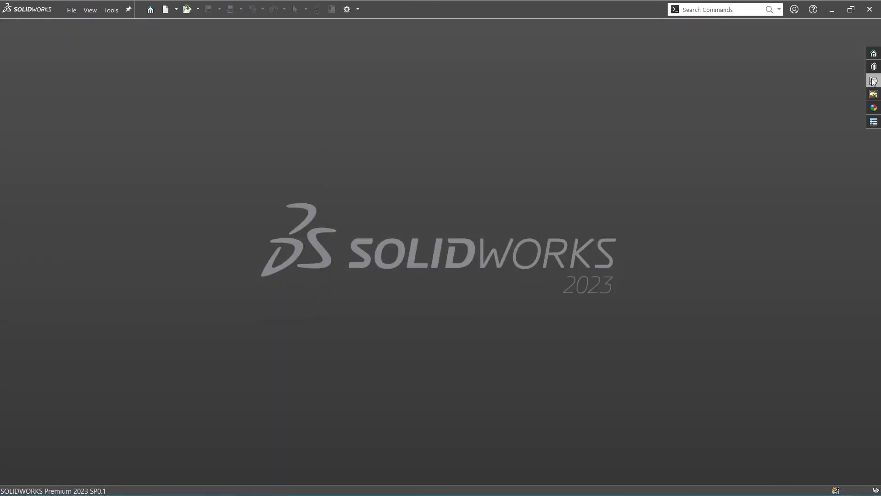
# Open the Design Changes Sample 1 part from the Editing Repairs Design Changes folder, accepting the educational version warning.
pyautogui.click(873, 117)
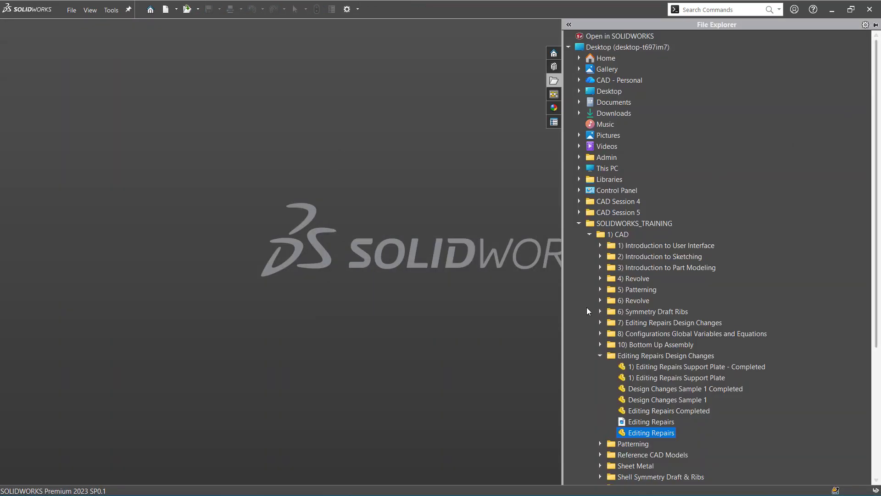
pyautogui.doubleClick(646, 401)
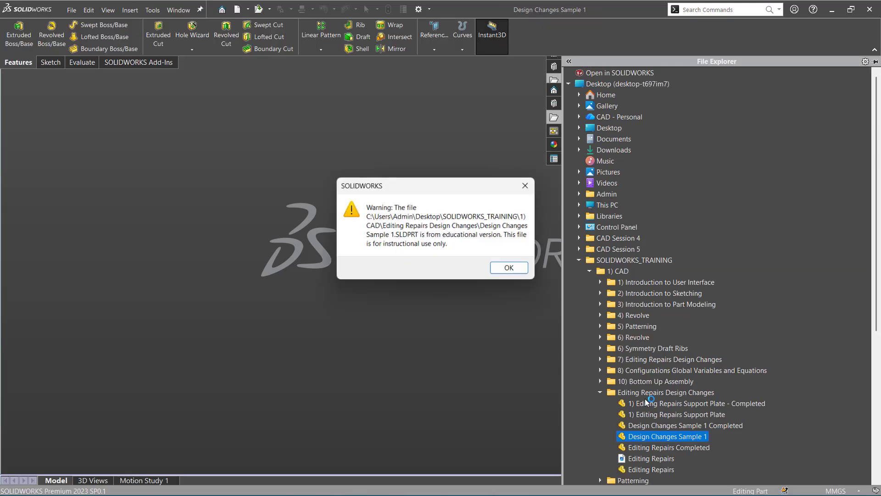
pyautogui.click(511, 269)
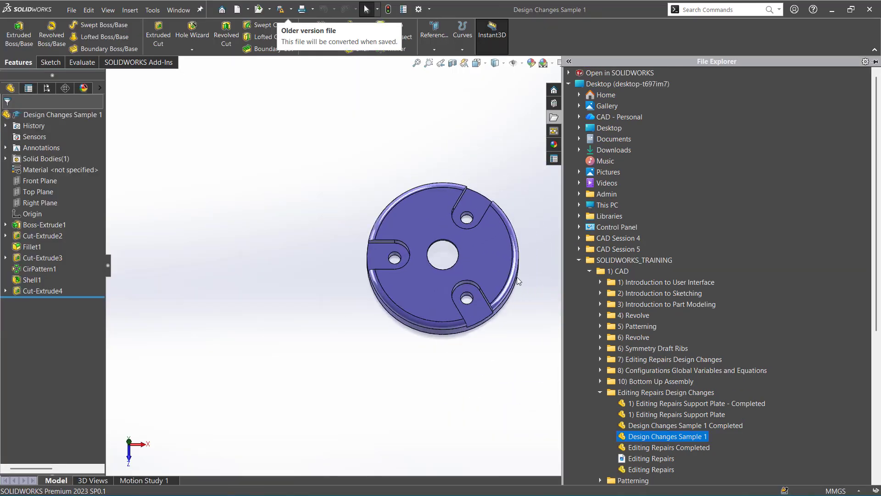
pyautogui.scroll(-3, 506, 197)
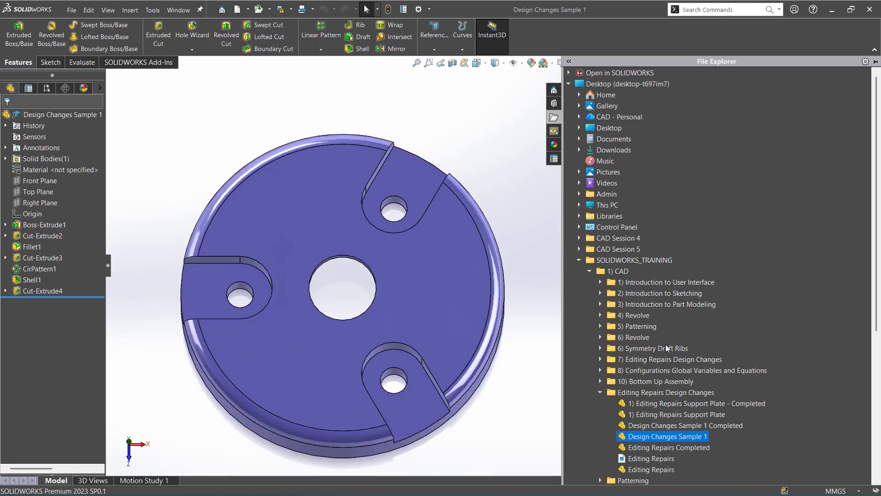
# Open Design Changes Sample 1 Completed and tile it side by side with Design Changes Sample 1.
pyautogui.doubleClick(670, 427)
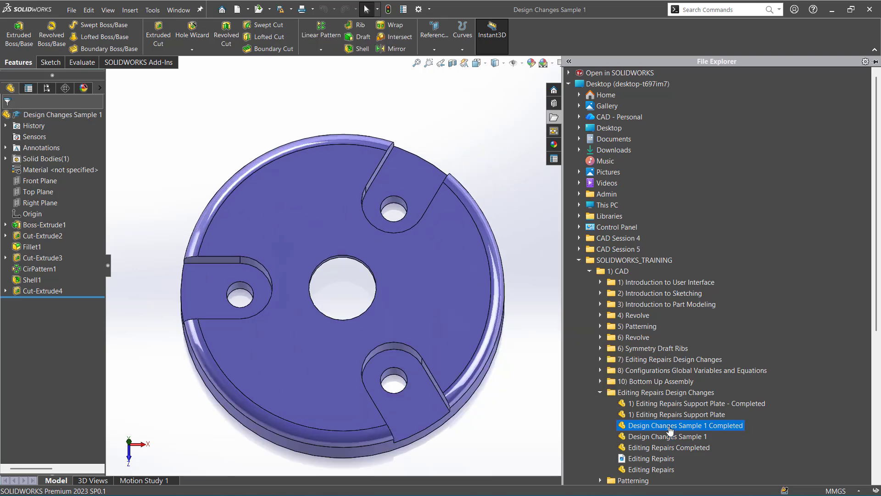
pyautogui.click(527, 271)
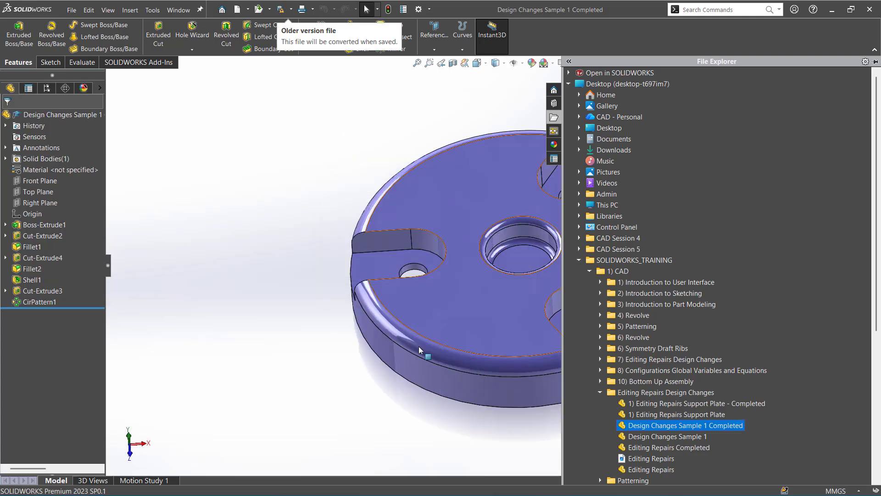
pyautogui.click(829, 64)
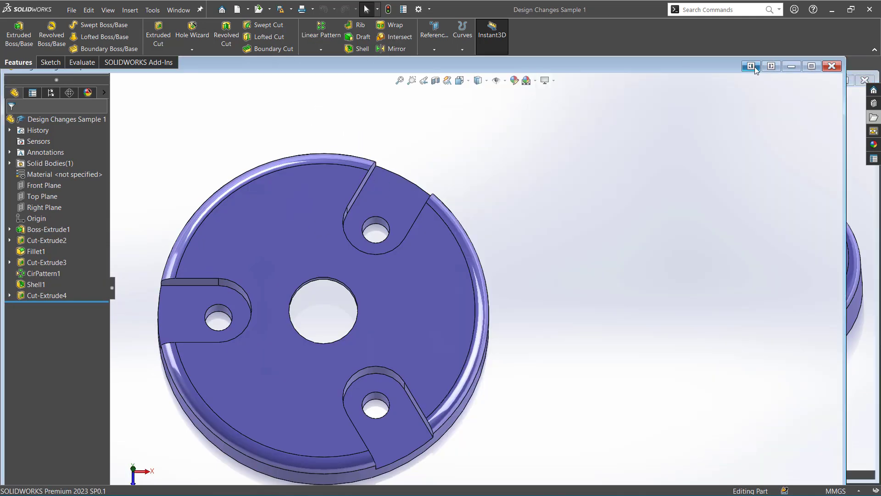
pyautogui.click(753, 66)
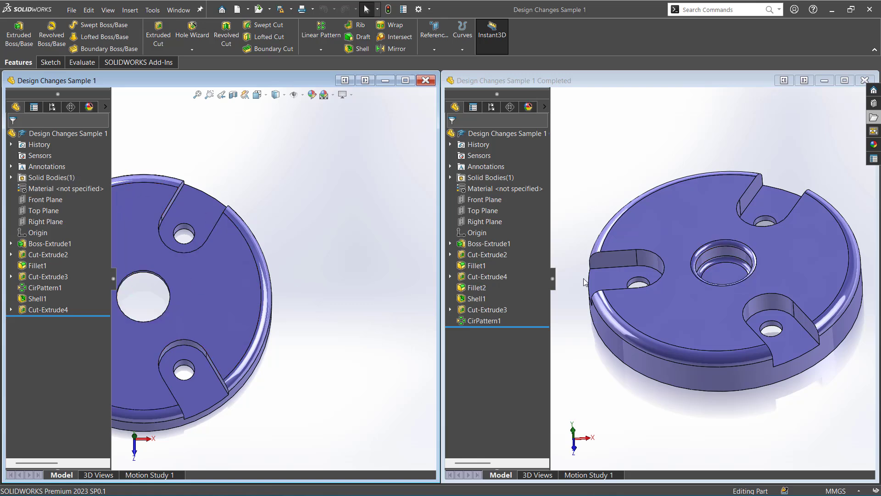
# Hide the feature trees of both tiled parts and tilt both models to similar views for comparison.
pyautogui.click(553, 279)
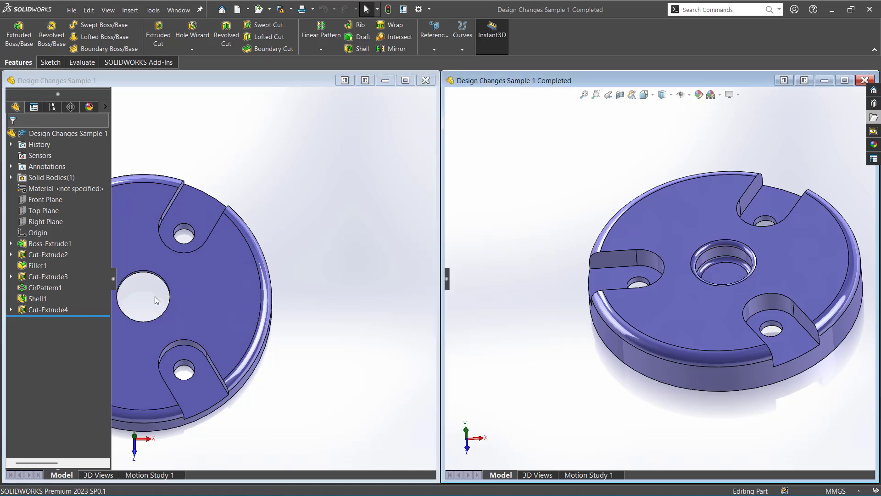
pyautogui.click(114, 278)
pyautogui.scroll(2, 302, 322)
pyautogui.scroll(-2, 125, 281)
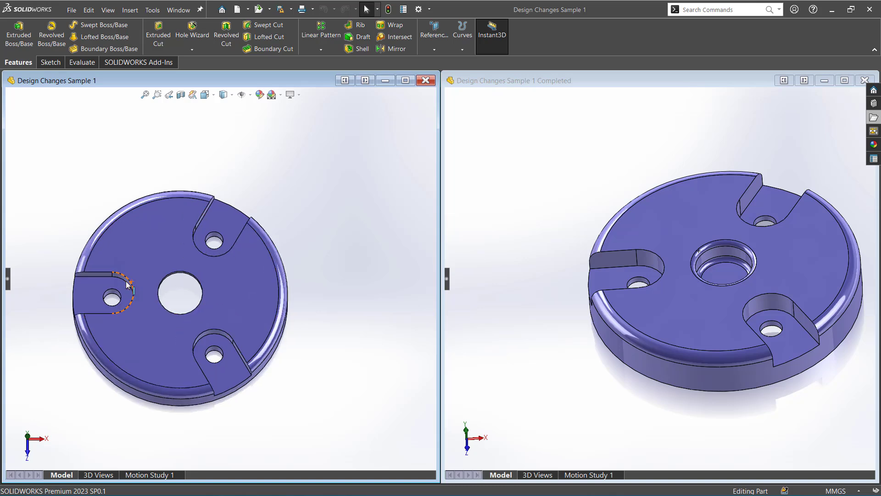
pyautogui.moveTo(261, 295); pyautogui.dragTo(272, 246, button='middle')
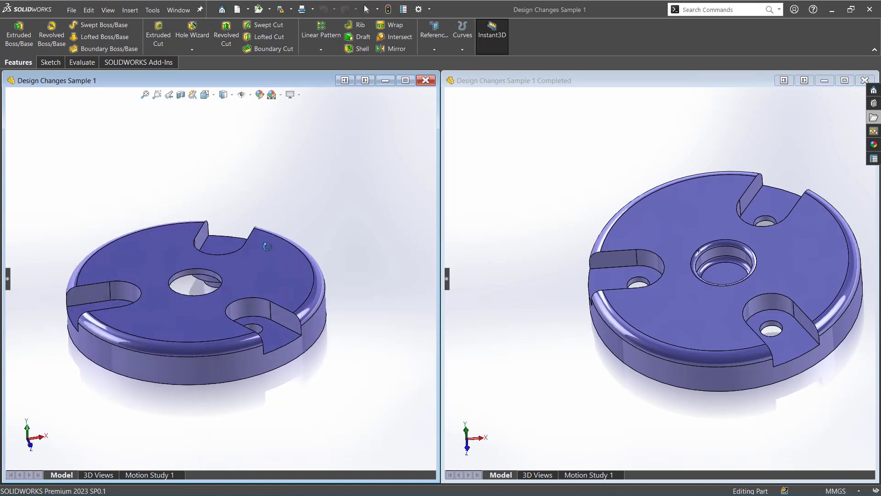
pyautogui.click(544, 232)
pyautogui.moveTo(549, 230); pyautogui.dragTo(696, 240, button='middle')
pyautogui.scroll(-2, 702, 241)
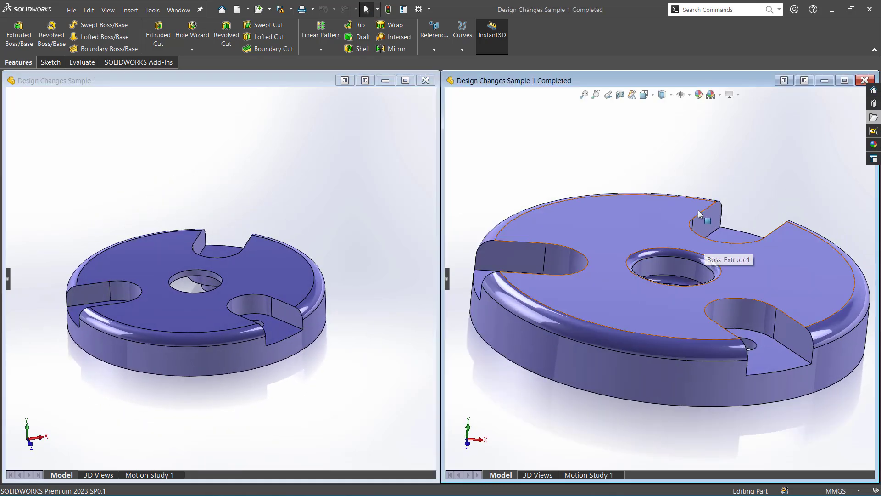
pyautogui.scroll(2, 700, 214)
# Apply the Plain White scene to Design Changes Sample 1 Completed and Design Changes Sample 1.
pyautogui.click(720, 97)
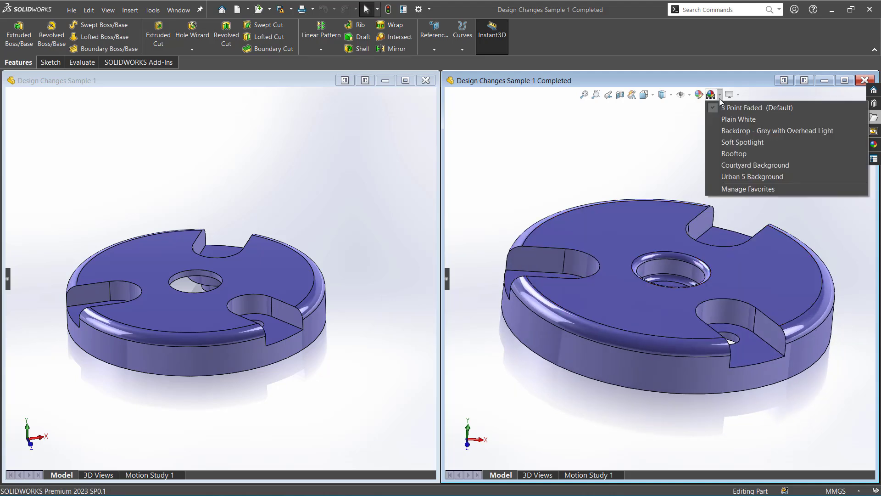
pyautogui.click(728, 120)
pyautogui.click(319, 192)
pyautogui.click(280, 96)
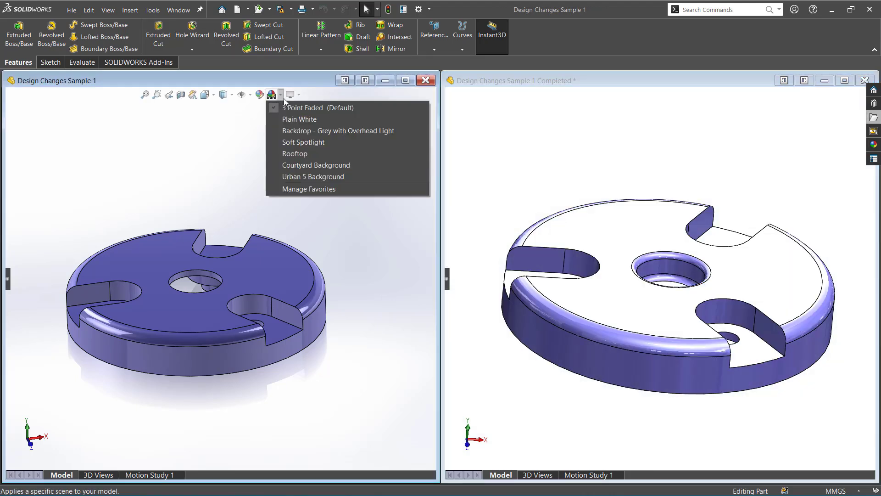
pyautogui.click(291, 119)
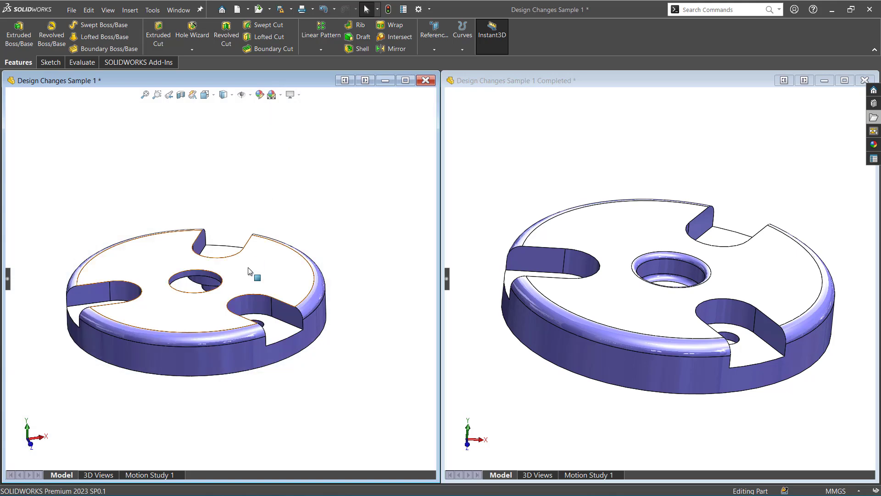
# Compare the top faces and undersides of both parts around the centre opening and the three mounting holes.
pyautogui.moveTo(248, 271); pyautogui.dragTo(246, 305, button='middle')
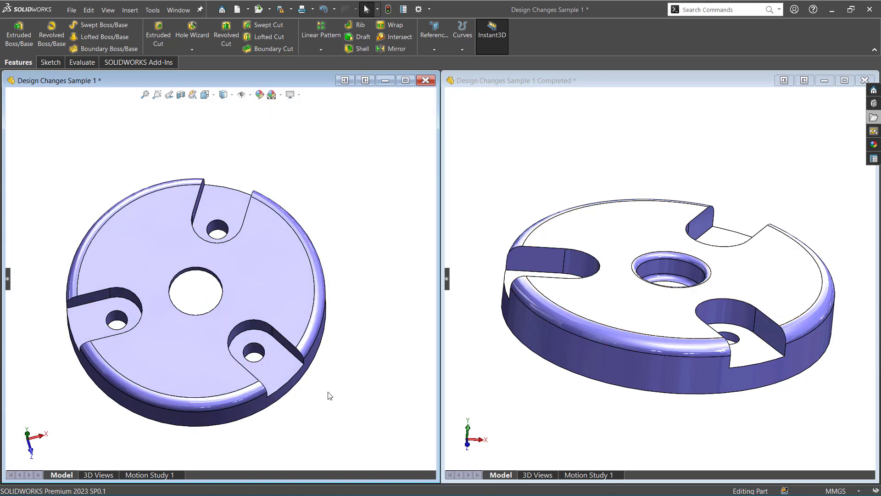
pyautogui.moveTo(126, 293); pyautogui.dragTo(258, 156, button='middle')
pyautogui.moveTo(527, 384); pyautogui.dragTo(600, 313, button='middle')
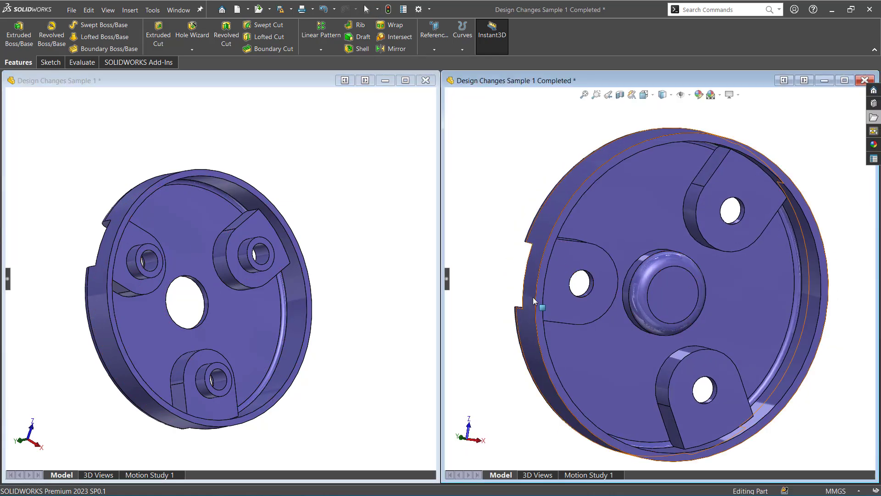
pyautogui.moveTo(534, 299); pyautogui.dragTo(550, 300, button='middle')
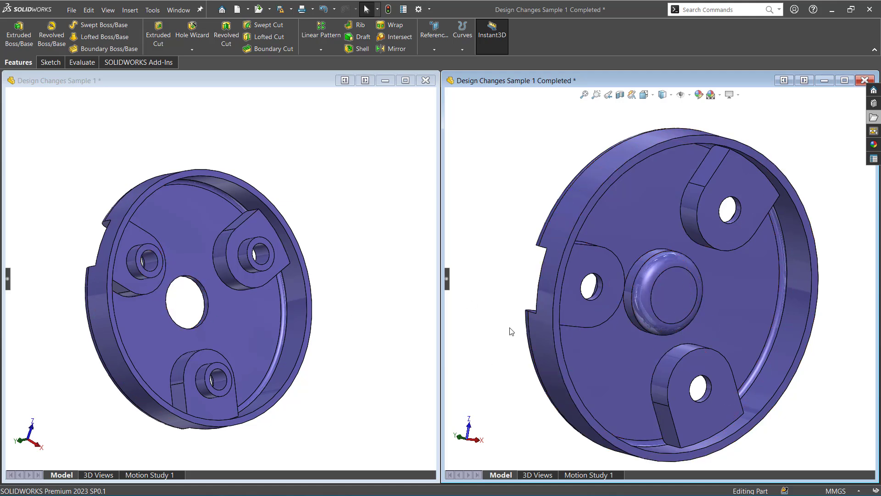
pyautogui.press('f')
pyautogui.moveTo(294, 239); pyautogui.dragTo(334, 370, button='middle')
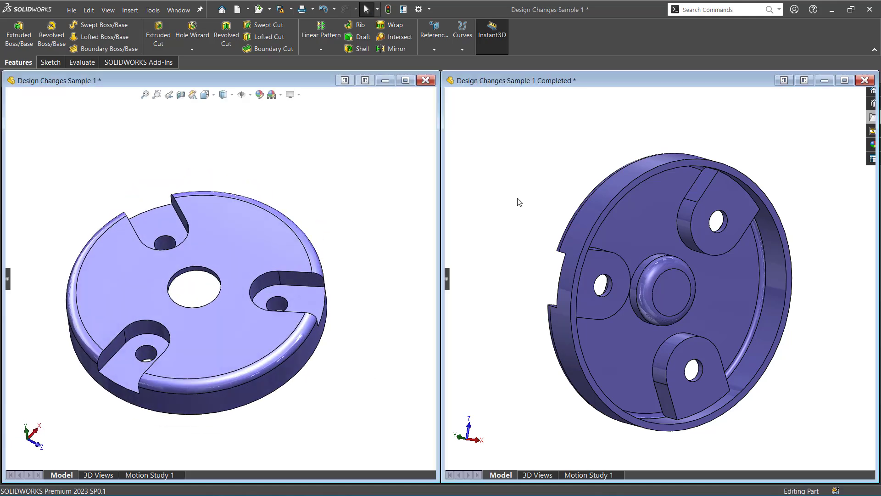
pyautogui.moveTo(517, 199); pyautogui.dragTo(560, 294, button='middle')
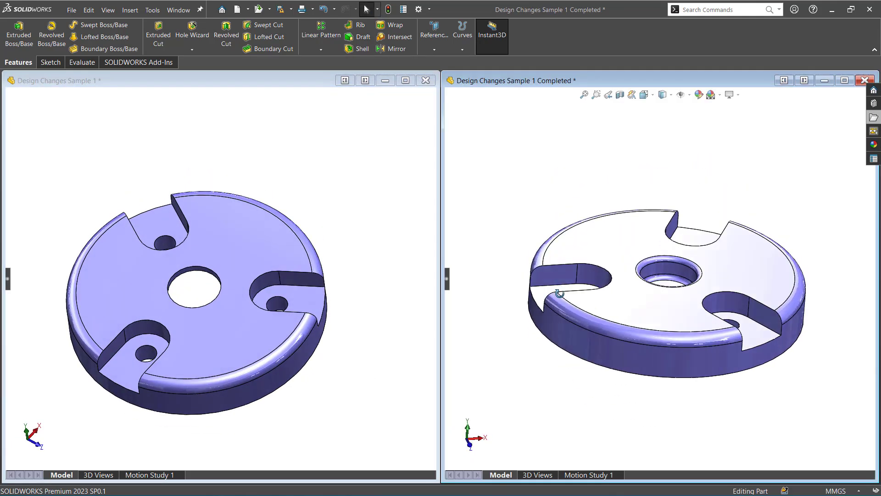
pyautogui.moveTo(480, 265); pyautogui.dragTo(484, 293, button='middle')
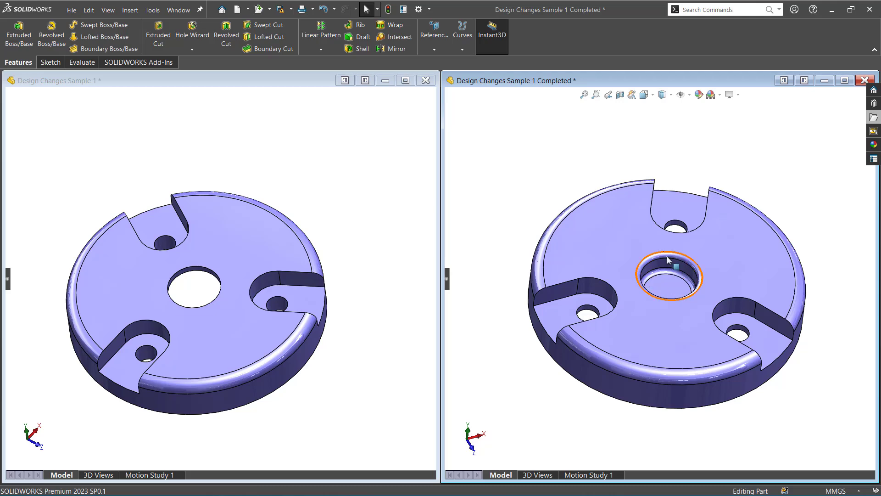
# Examine the centre through hole of Design Changes Sample 1 against the underside of the completed part's centre recess.
pyautogui.click(377, 313)
pyautogui.moveTo(362, 311); pyautogui.dragTo(410, 304, button='middle')
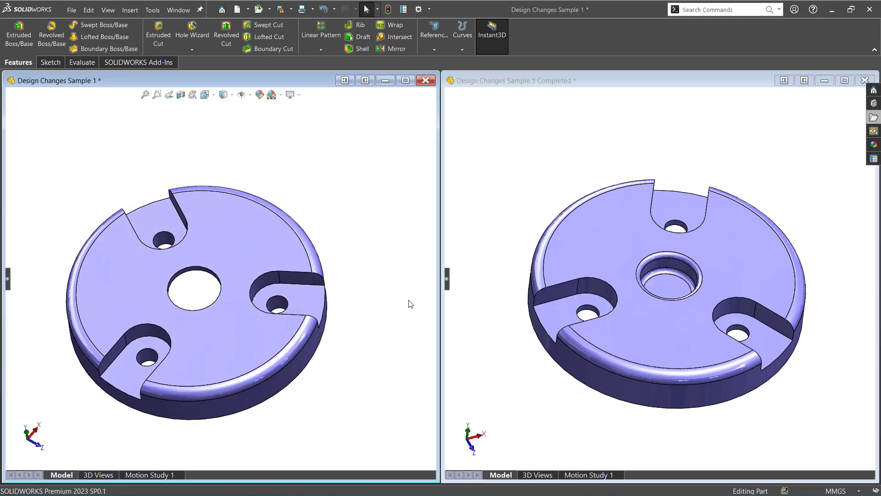
pyautogui.click(531, 363)
pyautogui.moveTo(527, 360); pyautogui.dragTo(580, 194, button='middle')
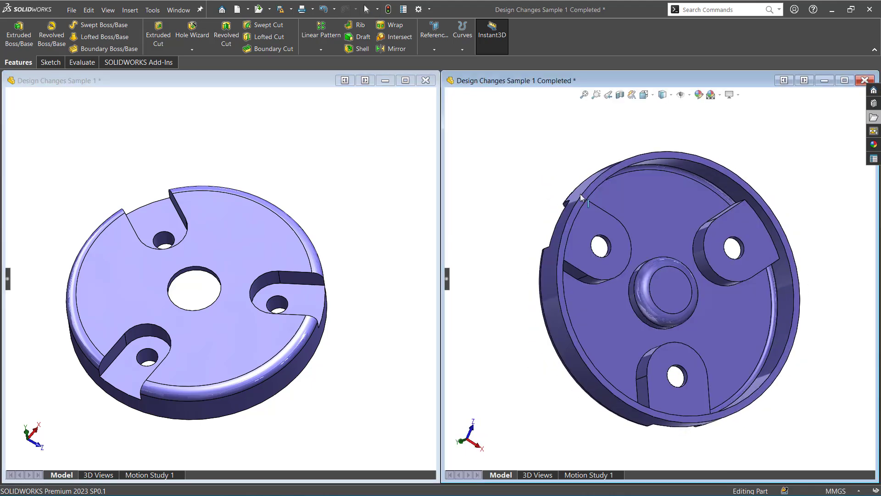
pyautogui.click(342, 355)
pyautogui.moveTo(342, 354)
pyautogui.mouseDown(button='middle')
pyautogui.moveTo(329, 346)
pyautogui.moveTo(305, 204)
pyautogui.moveTo(321, 309)
pyautogui.moveTo(346, 354)
pyautogui.moveTo(334, 337)
pyautogui.moveTo(344, 340)
pyautogui.mouseUp(button='middle')
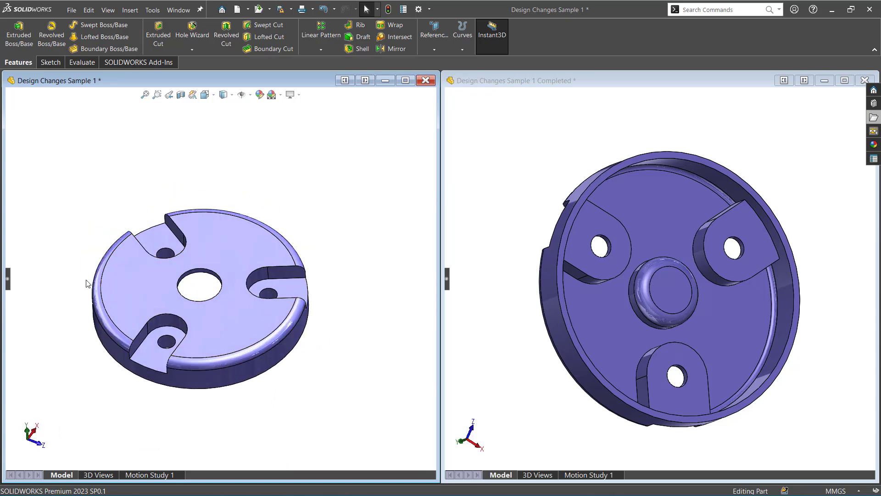
pyautogui.scroll(-3, 99, 269)
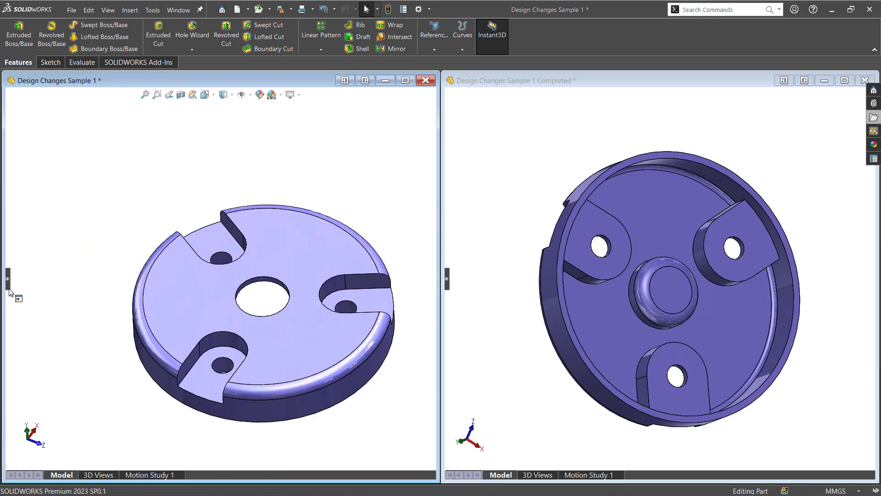
# Show the feature tree of Design Changes Sample 1 and roll the part back to just after Boss-Extrude1.
pyautogui.click(7, 284)
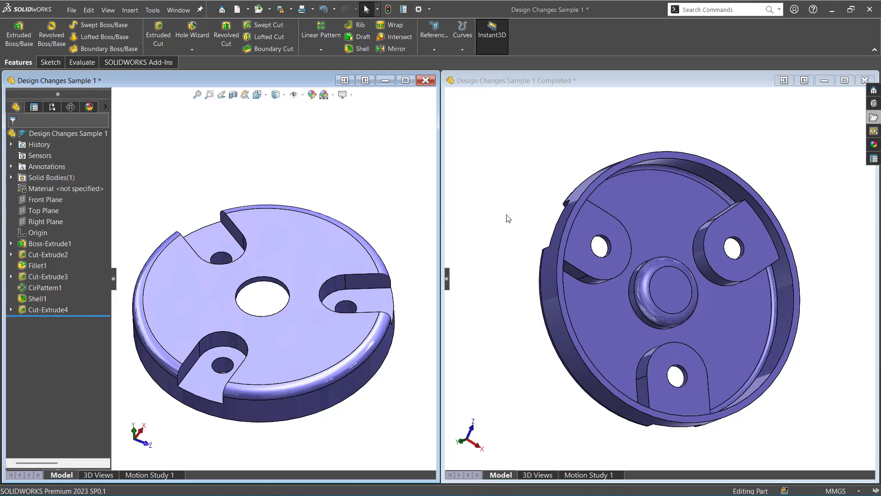
pyautogui.click(527, 189)
pyautogui.moveTo(527, 189); pyautogui.dragTo(541, 335, button='middle')
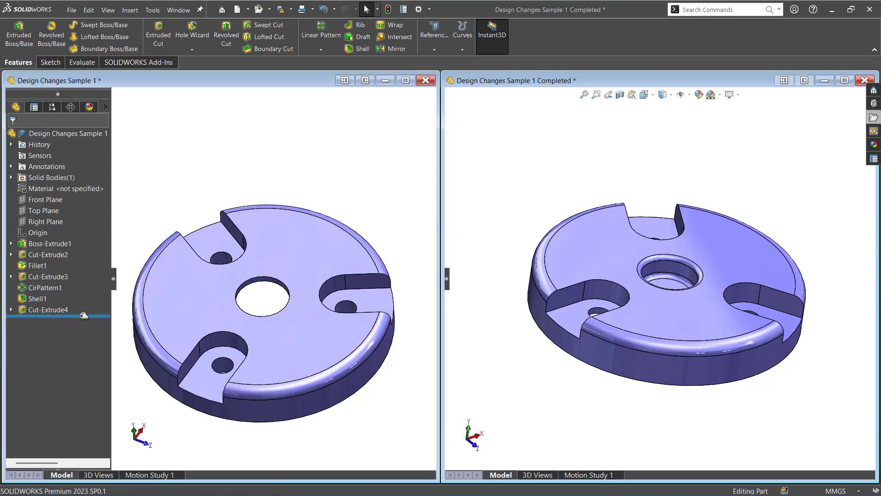
pyautogui.moveTo(83, 315); pyautogui.dragTo(86, 249)
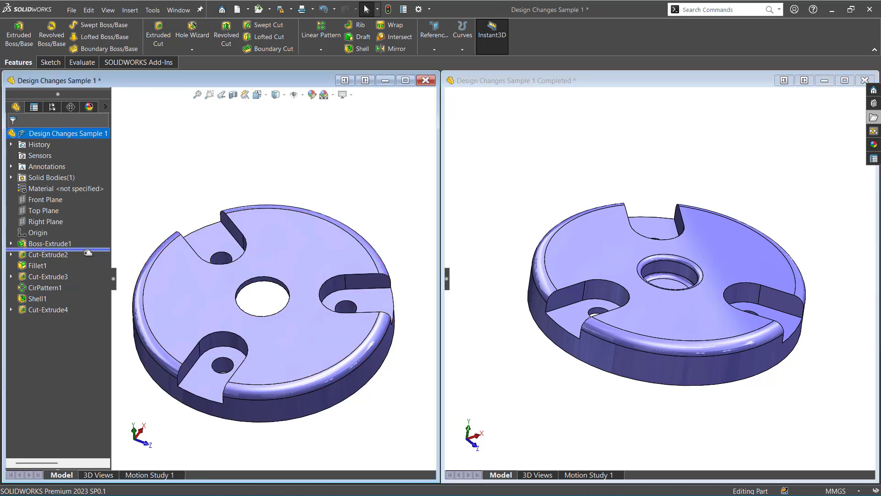
pyautogui.click(68, 244)
pyautogui.click(171, 190)
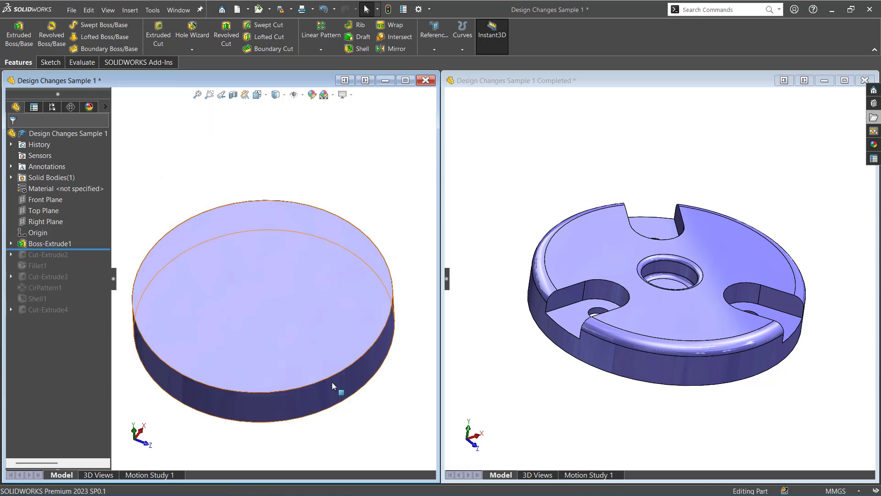
# Roll Design Changes Sample 1 forward one feature at a time from Cut-Extrude2 through Cut-Extrude4 to review its build order.
pyautogui.moveTo(86, 249); pyautogui.dragTo(91, 257)
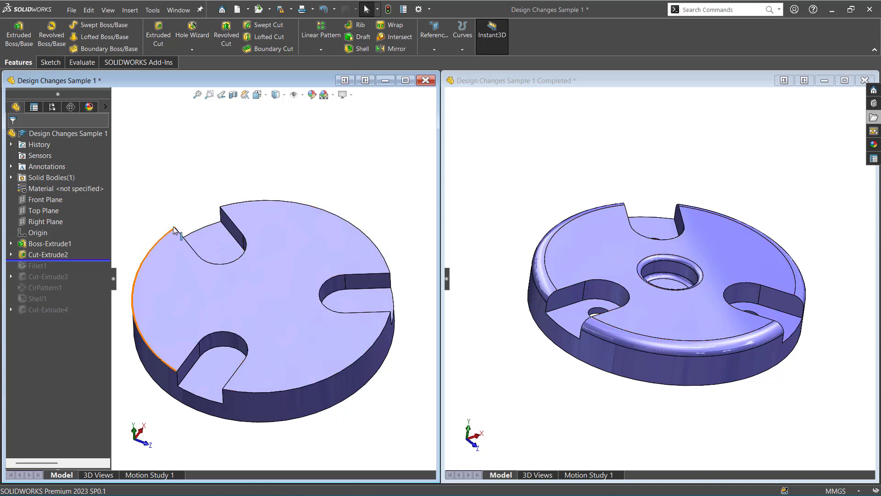
pyautogui.moveTo(94, 260); pyautogui.dragTo(95, 266)
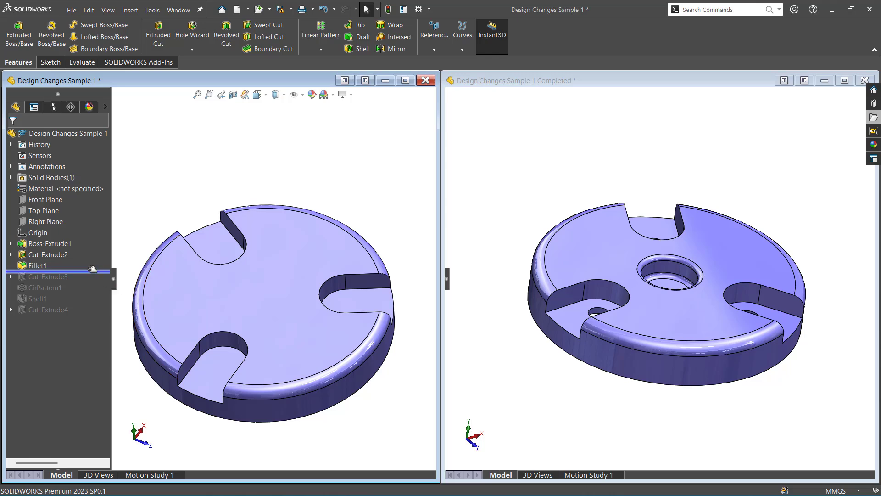
pyautogui.moveTo(92, 269); pyautogui.dragTo(92, 278)
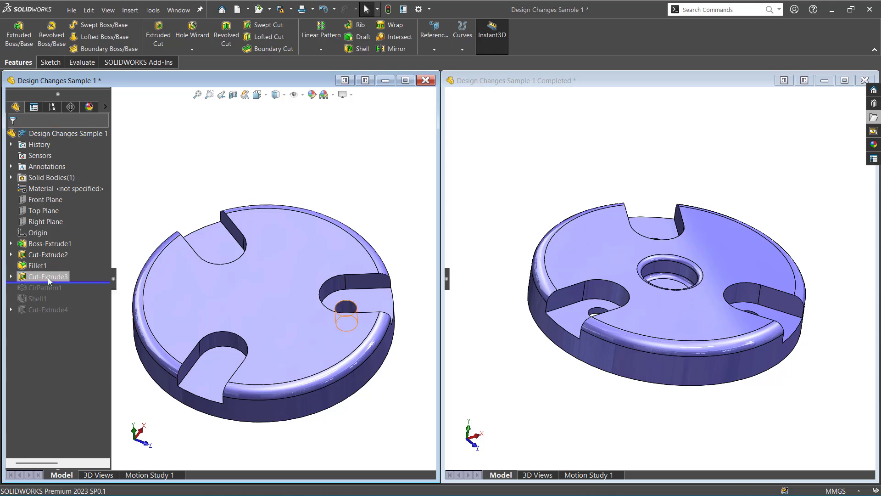
pyautogui.moveTo(529, 364)
pyautogui.mouseDown(button='middle')
pyautogui.moveTo(525, 405)
pyautogui.moveTo(527, 336)
pyautogui.moveTo(530, 377)
pyautogui.mouseUp(button='middle')
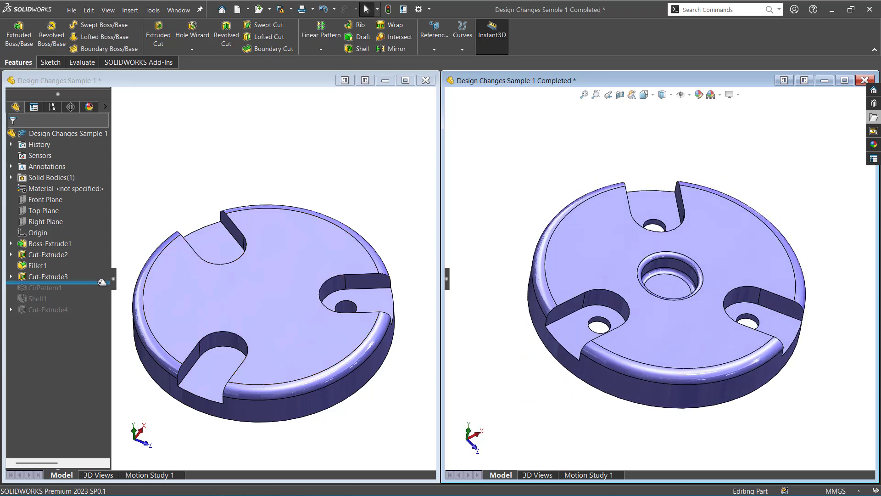
pyautogui.moveTo(102, 283); pyautogui.dragTo(100, 294)
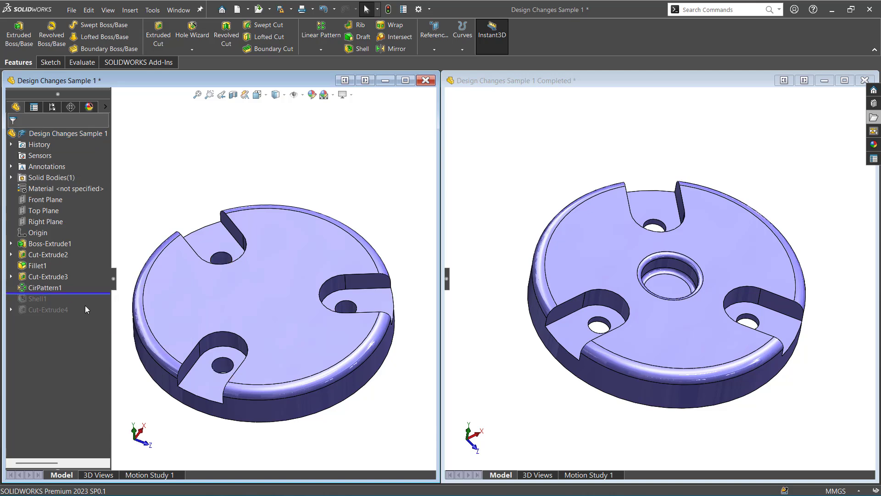
pyautogui.moveTo(92, 292); pyautogui.dragTo(93, 301)
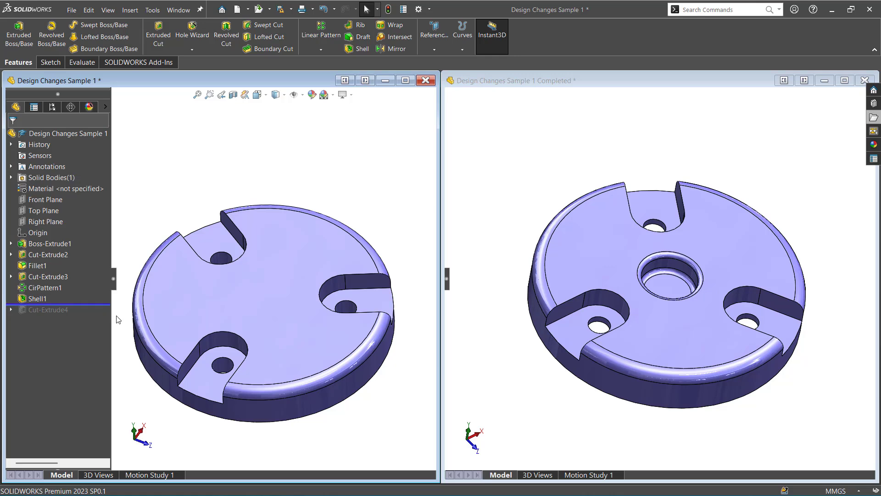
pyautogui.moveTo(118, 320); pyautogui.dragTo(226, 339, button='middle')
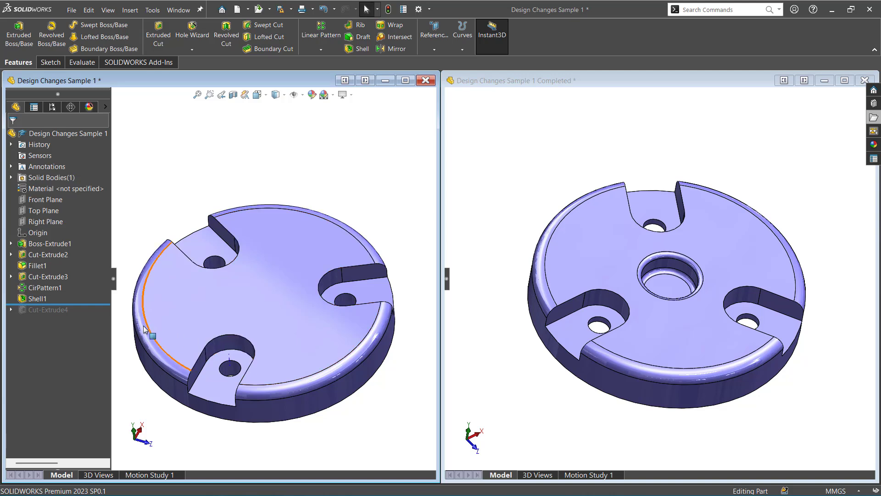
pyautogui.moveTo(89, 304); pyautogui.dragTo(89, 315)
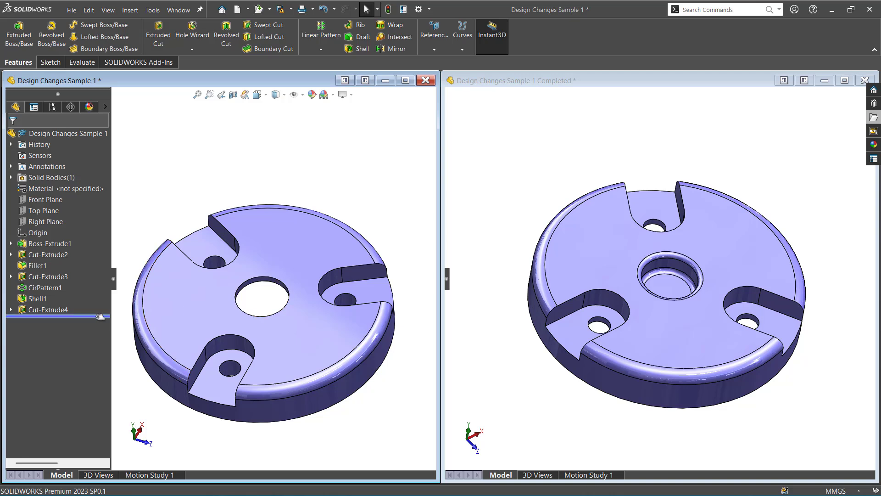
# Roll Design Changes Sample 1 back before Cut-Extrude4 and Shell1 and examine the unshelled body's top face.
pyautogui.moveTo(97, 316); pyautogui.dragTo(97, 306)
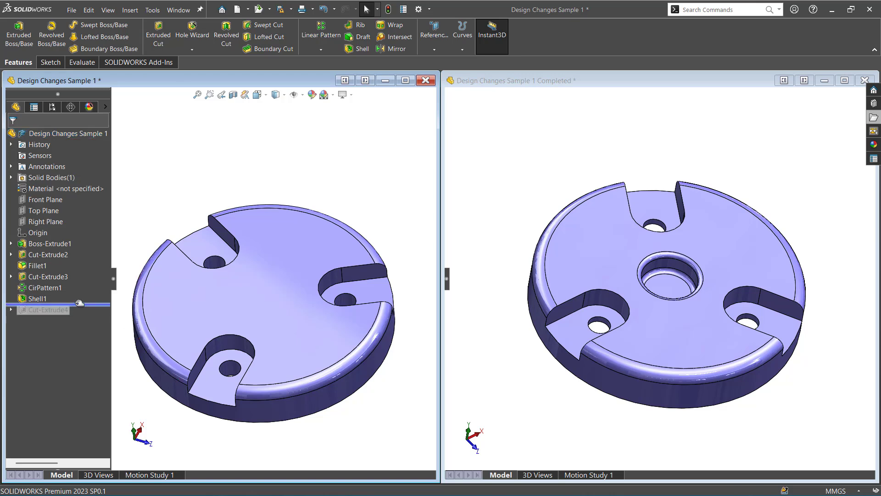
pyautogui.moveTo(78, 306); pyautogui.dragTo(77, 294)
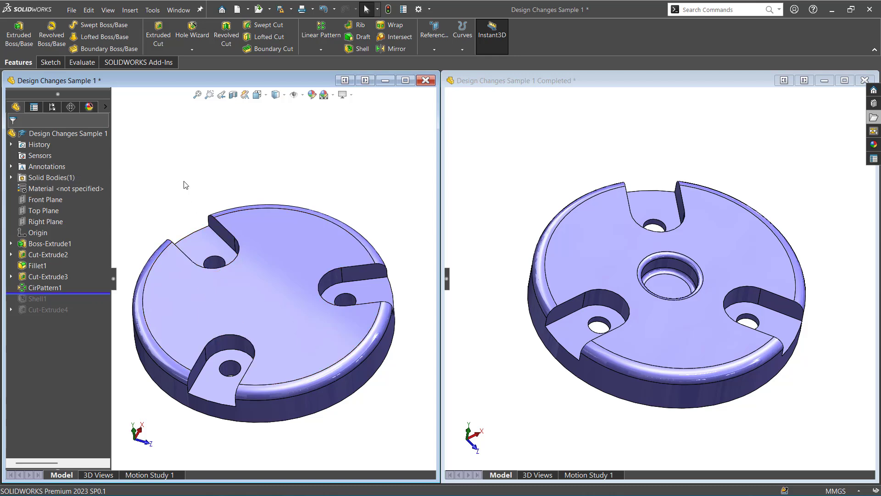
pyautogui.moveTo(312, 206); pyautogui.dragTo(281, 321, button='middle')
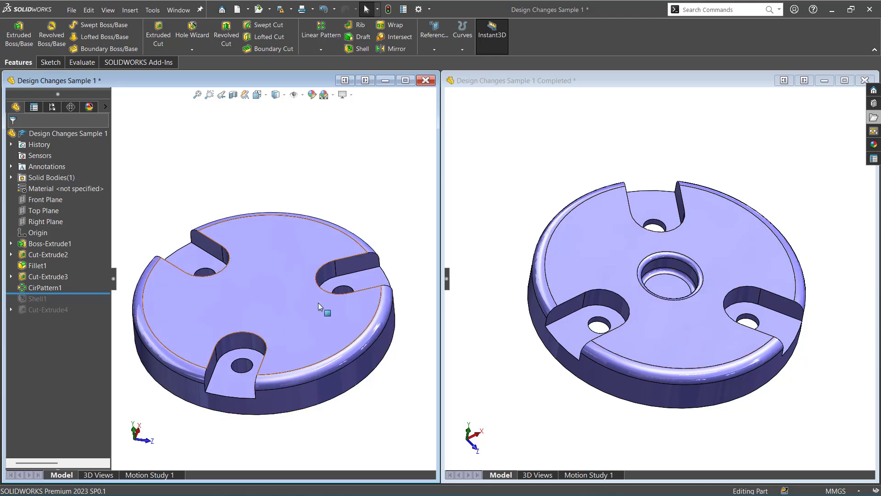
pyautogui.moveTo(240, 299); pyautogui.dragTo(263, 304, button='middle')
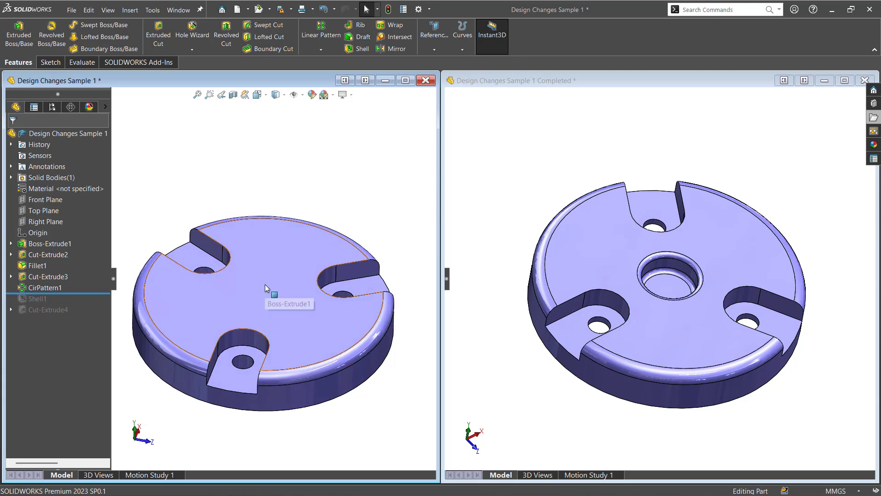
# Roll the part forward to the end and reorder Cut-Extrude4 to come before Shell1.
pyautogui.moveTo(100, 293); pyautogui.dragTo(90, 317)
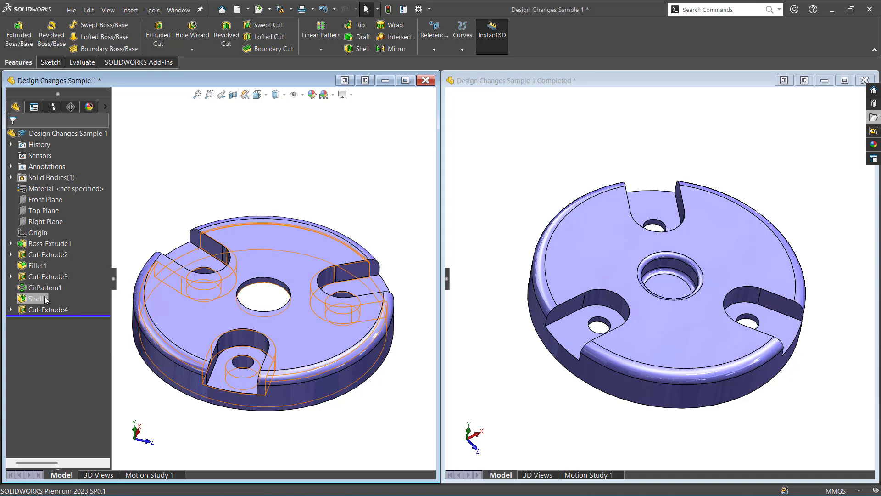
pyautogui.moveTo(48, 308)
pyautogui.mouseDown()
pyautogui.moveTo(65, 293)
pyautogui.moveTo(50, 291)
pyautogui.mouseUp()
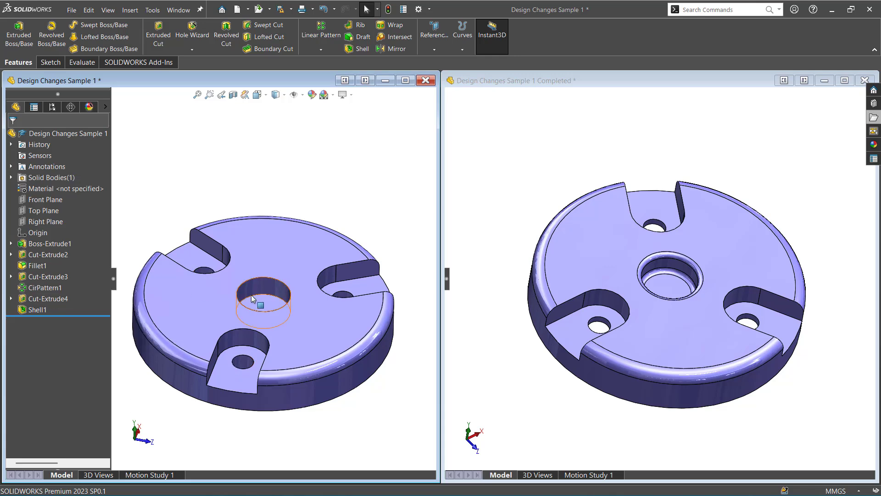
# Roll the part back before Shell1, examine the solid underside, and roll forward to the end.
pyautogui.moveTo(279, 315)
pyautogui.mouseDown(button='middle')
pyautogui.moveTo(286, 343)
pyautogui.moveTo(295, 183)
pyautogui.moveTo(281, 330)
pyautogui.moveTo(277, 315)
pyautogui.mouseUp(button='middle')
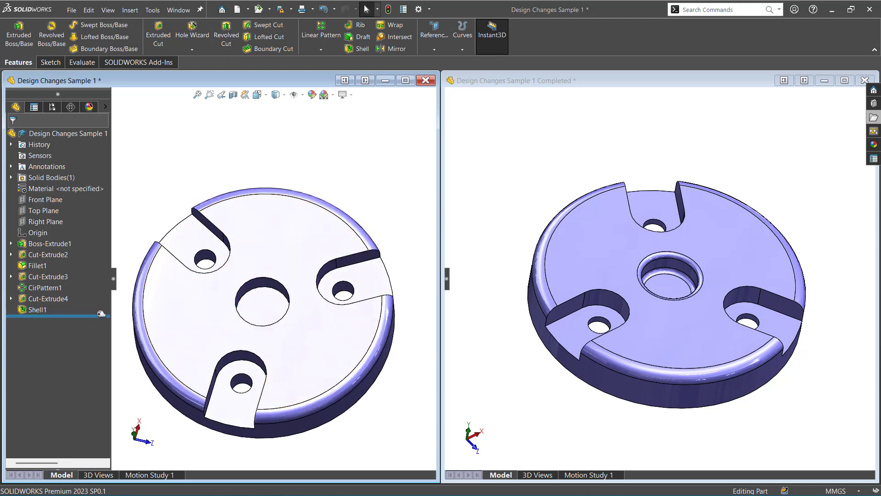
pyautogui.moveTo(101, 316); pyautogui.dragTo(101, 304)
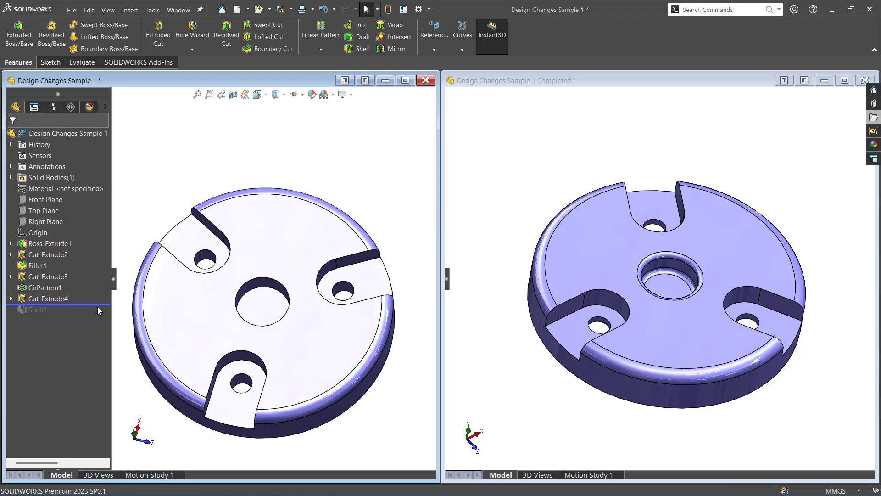
pyautogui.moveTo(147, 324); pyautogui.dragTo(205, 164, button='middle')
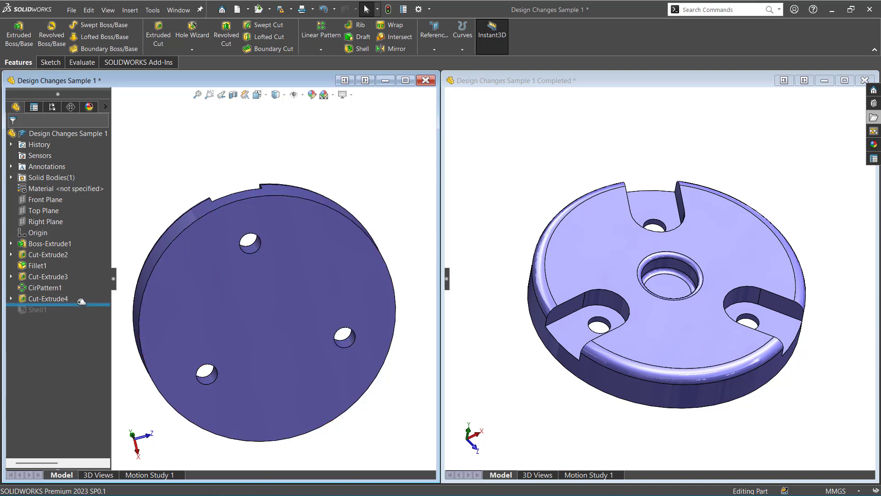
pyautogui.moveTo(81, 302); pyautogui.dragTo(65, 316)
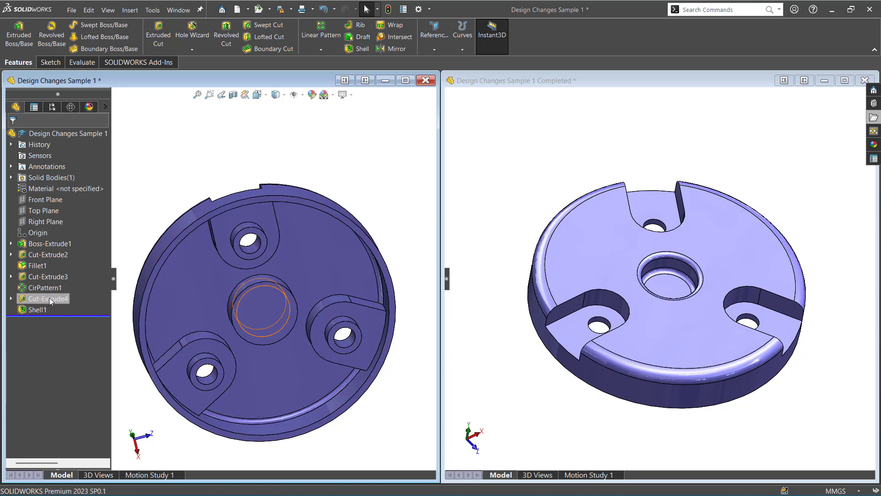
# Move Cut-Extrude4 after Shell1 and back before it to compare the effect on the central hole.
pyautogui.moveTo(49, 298); pyautogui.dragTo(48, 312)
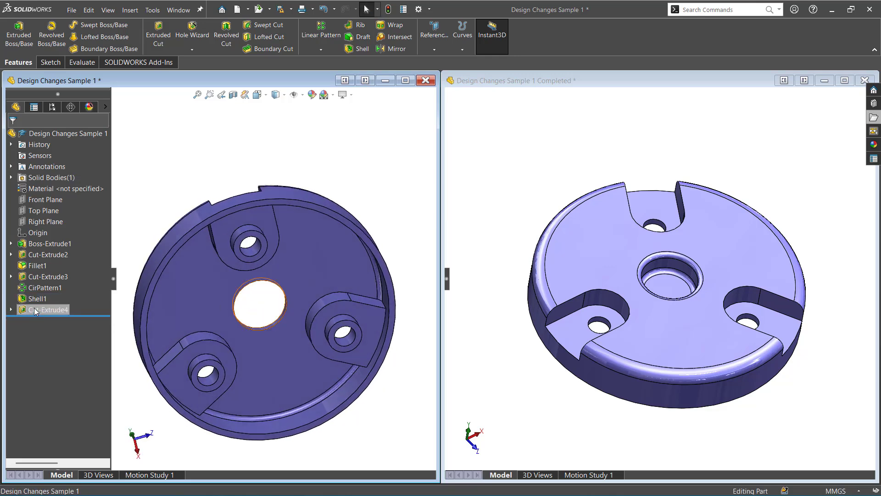
pyautogui.moveTo(34, 309); pyautogui.dragTo(35, 297)
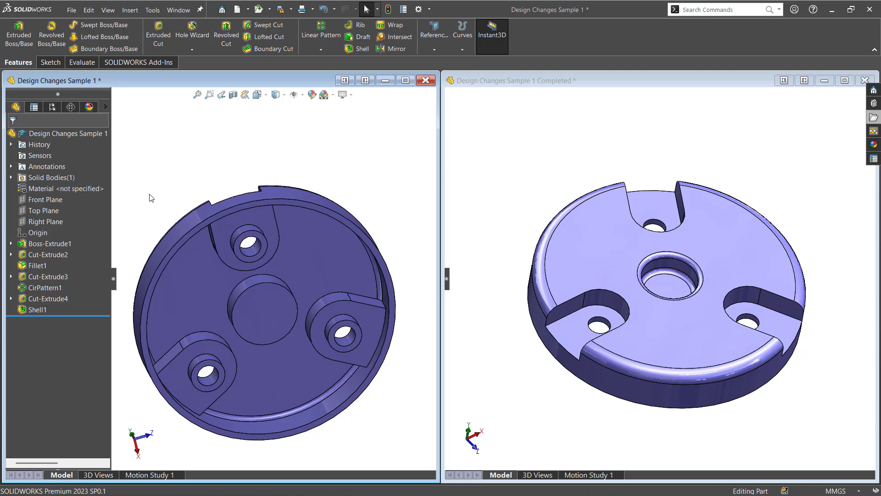
# Examine the underside of Design Changes Sample 1 Completed around its central boss and three mounting holes.
pyautogui.click(485, 249)
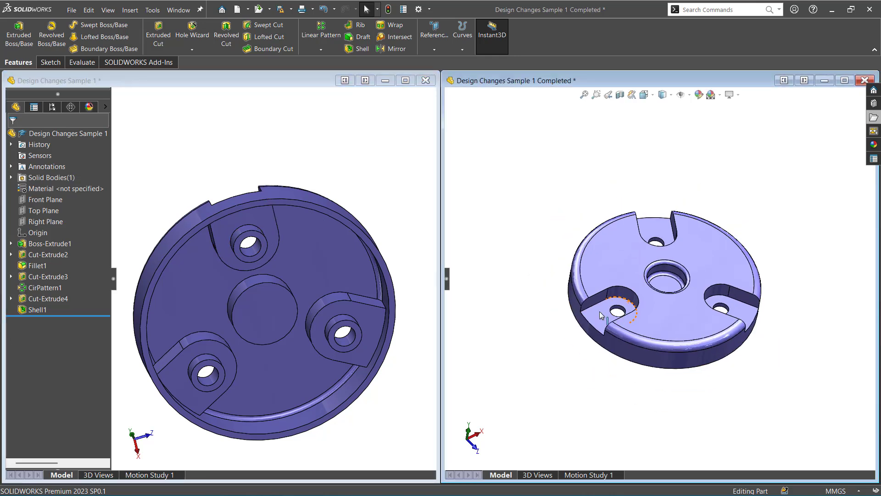
pyautogui.scroll(-3, 584, 336)
pyautogui.moveTo(584, 337); pyautogui.dragTo(606, 253, button='middle')
pyautogui.scroll(4, 605, 253)
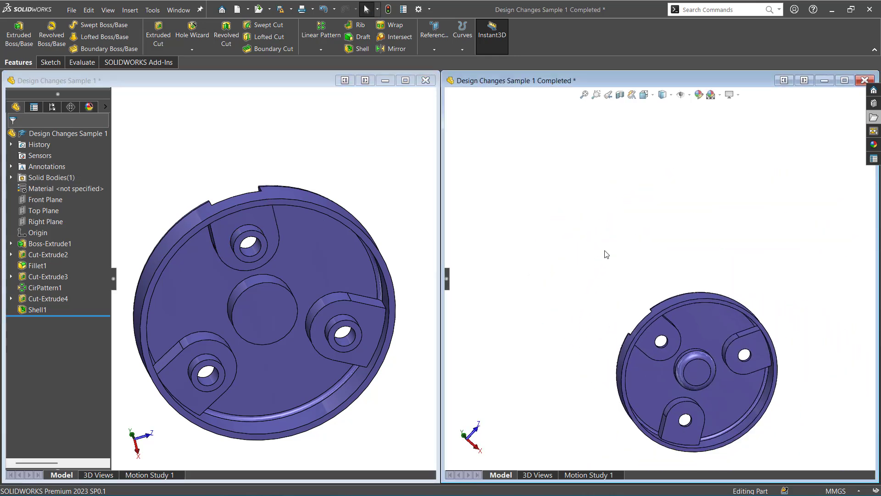
pyautogui.scroll(-3, 693, 379)
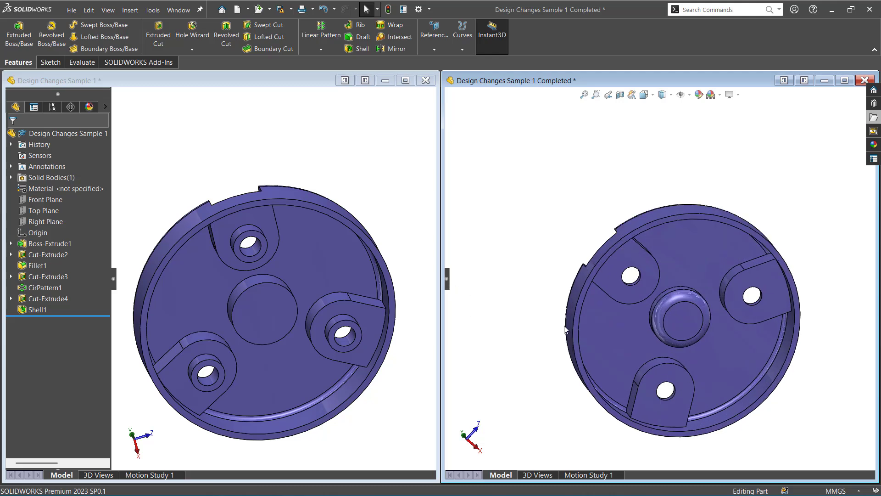
pyautogui.moveTo(716, 305); pyautogui.dragTo(757, 304, button='middle')
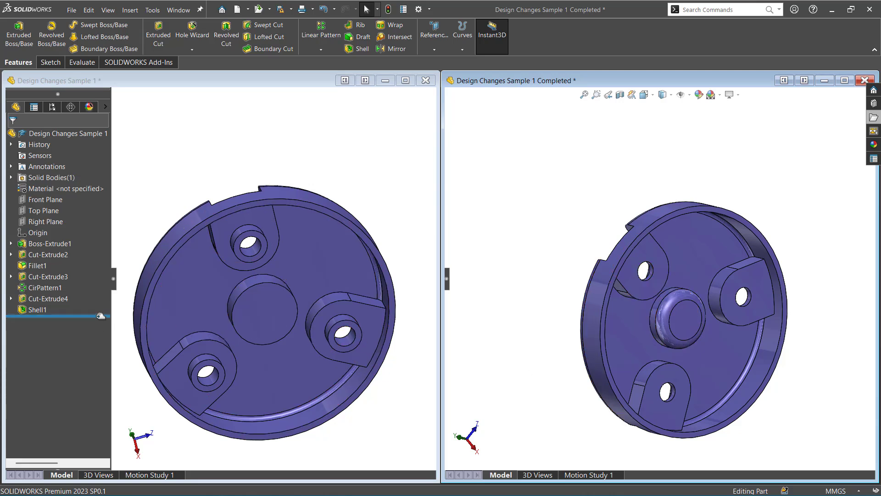
# Roll Design Changes Sample 1 back to just after Cut-Extrude3 and forward through CirPattern1 to the end to review the mounting holes.
pyautogui.moveTo(100, 316); pyautogui.dragTo(93, 280)
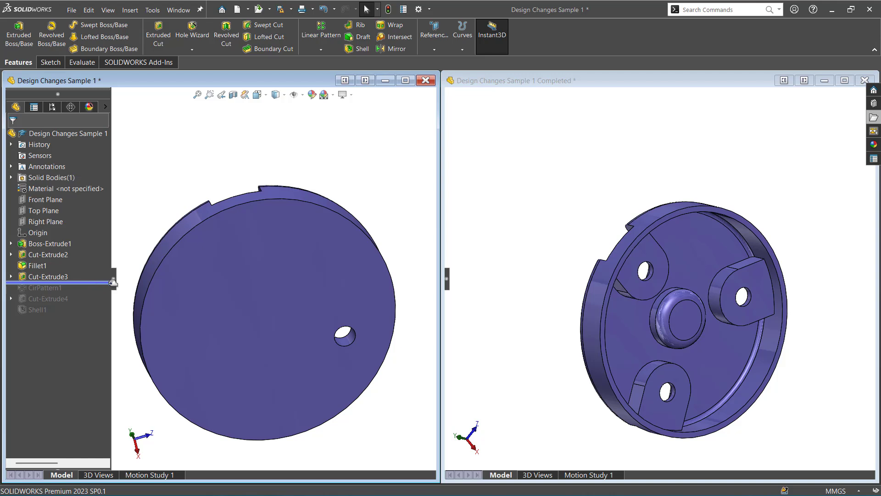
pyautogui.moveTo(226, 262); pyautogui.dragTo(304, 433, button='middle')
pyautogui.moveTo(85, 281); pyautogui.dragTo(85, 292)
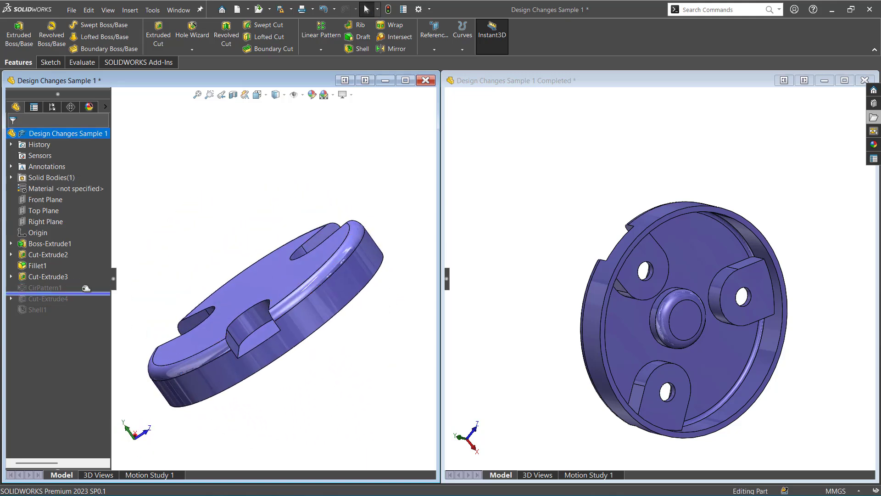
pyautogui.moveTo(236, 240); pyautogui.dragTo(271, 276, button='middle')
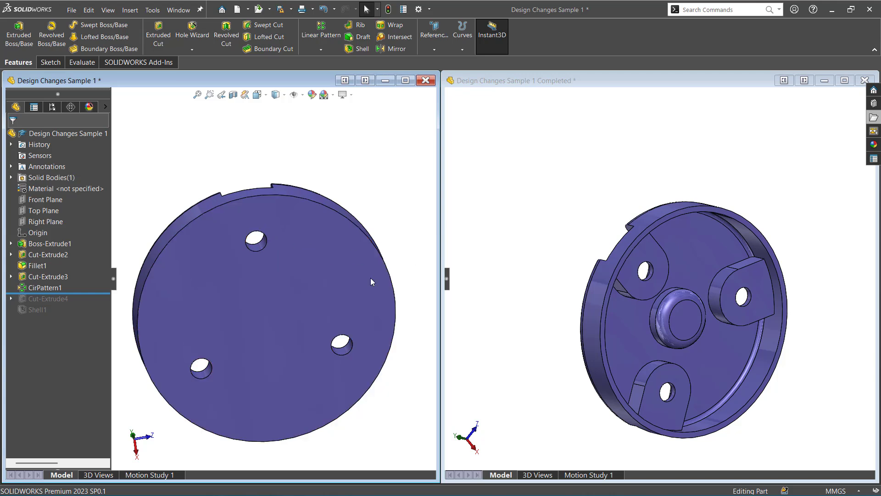
pyautogui.moveTo(100, 292); pyautogui.dragTo(99, 315)
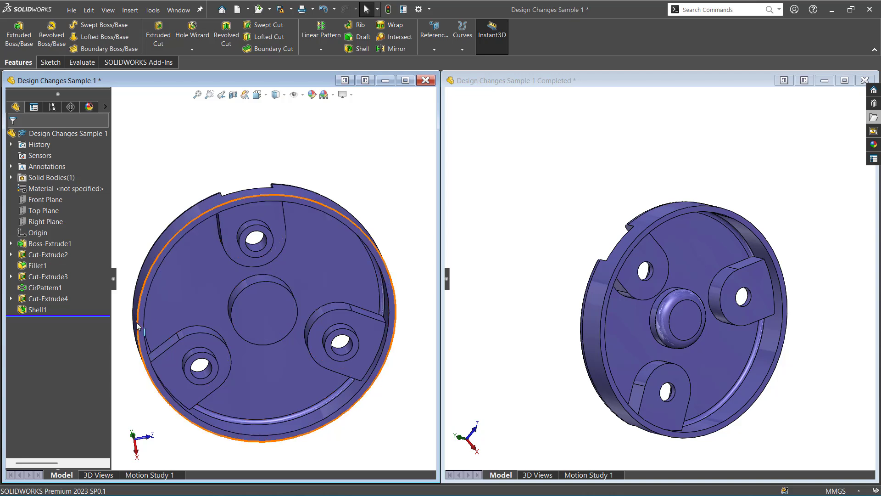
# Reorder Cut-Extrude4 to come before Cut-Extrude3 and CirPattern1 with Shell1 rolled back, and roll the part forward to the end.
pyautogui.moveTo(104, 315); pyautogui.dragTo(95, 271)
pyautogui.moveTo(255, 242); pyautogui.dragTo(227, 363, button='middle')
pyautogui.moveTo(83, 271); pyautogui.dragTo(93, 303)
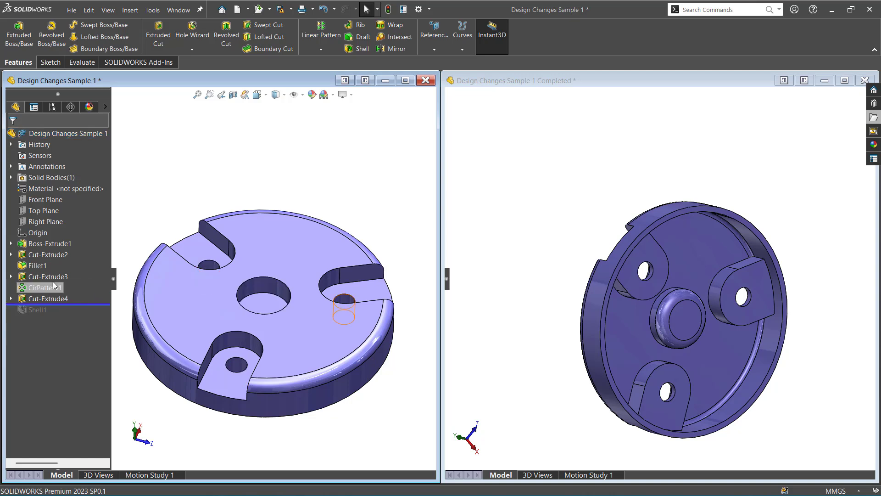
pyautogui.moveTo(51, 276)
pyautogui.mouseDown()
pyautogui.moveTo(50, 303)
pyautogui.moveTo(47, 288)
pyautogui.mouseUp()
pyautogui.click(53, 286)
pyautogui.click(49, 297)
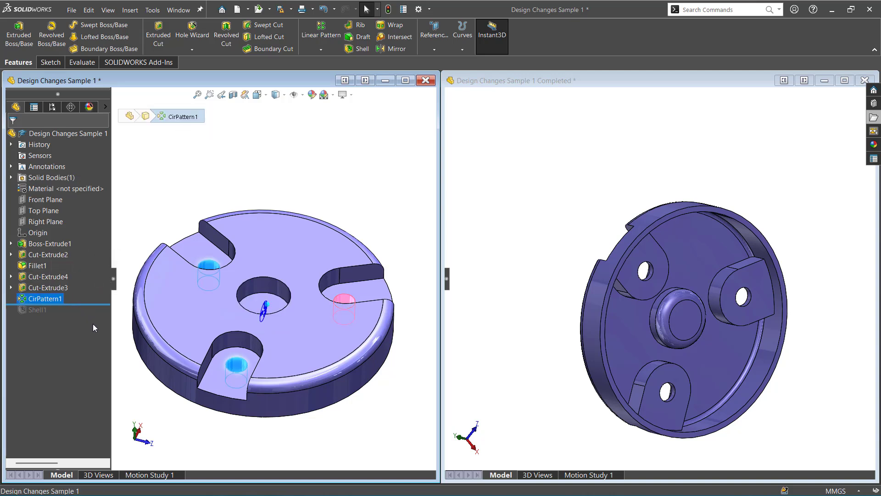
pyautogui.moveTo(88, 304); pyautogui.dragTo(87, 316)
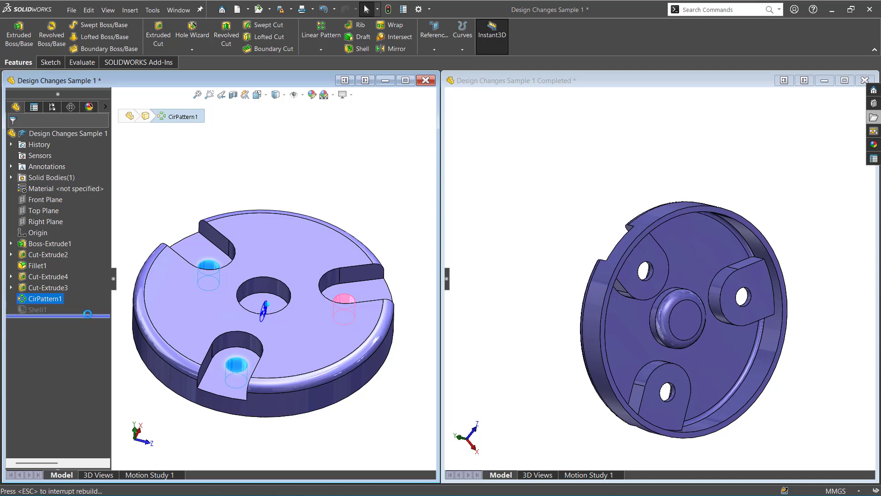
# Examine the parent/child relationships of Cut-Extrude3, including its dependent circular pattern, and close the list.
pyautogui.rightClick(48, 288)
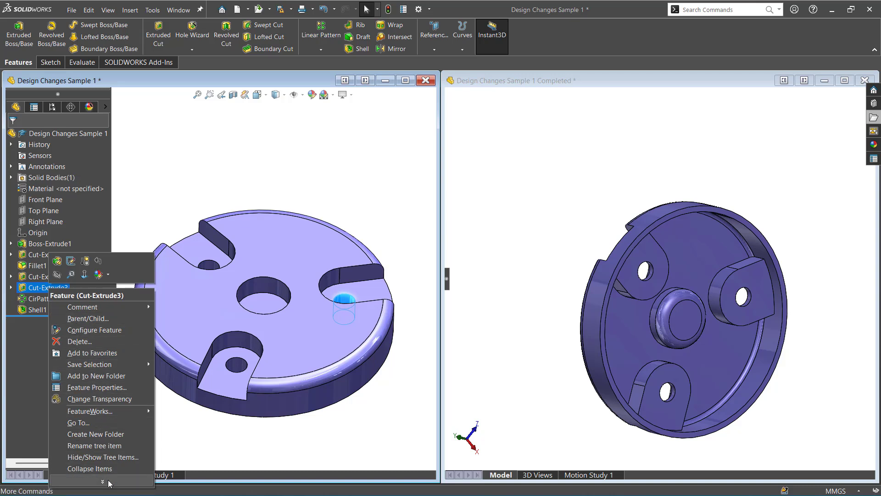
pyautogui.moveTo(109, 482)
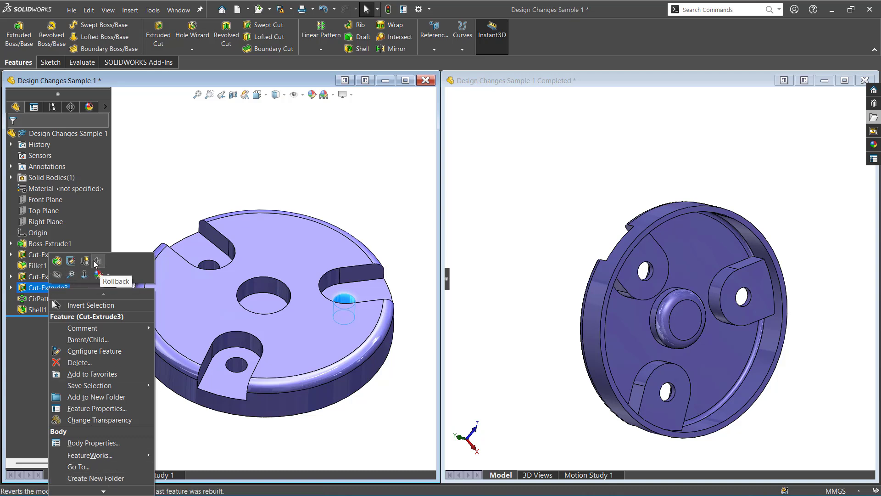
pyautogui.click(181, 206)
pyautogui.click(51, 300)
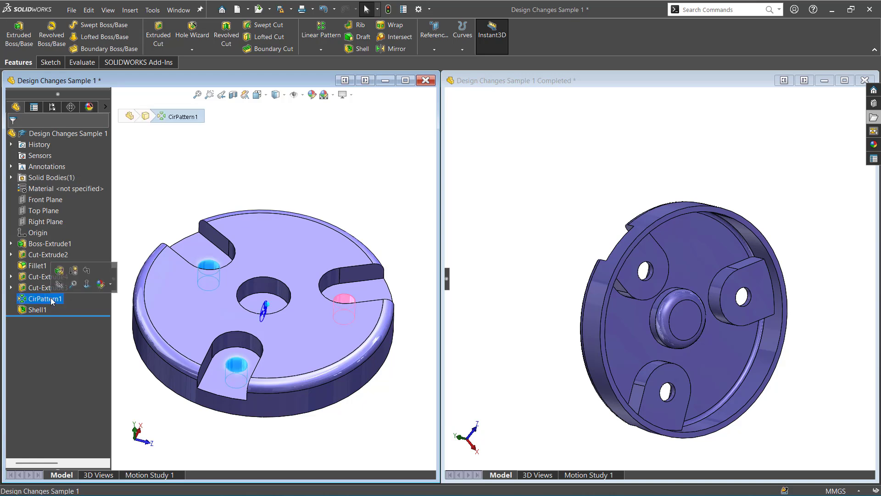
pyautogui.click(33, 288)
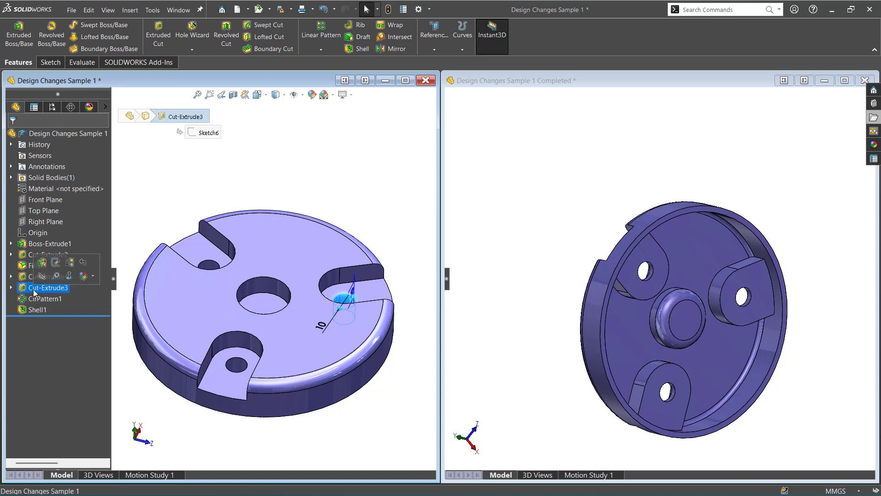
pyautogui.rightClick(33, 289)
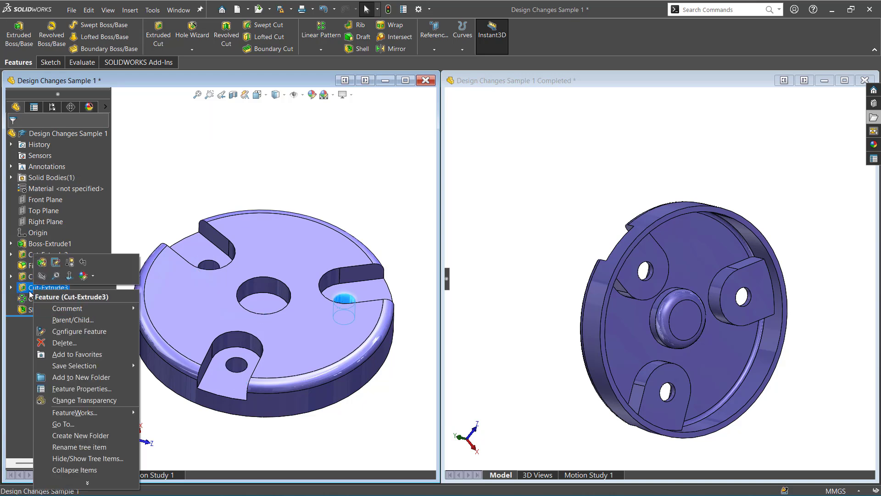
pyautogui.click(72, 320)
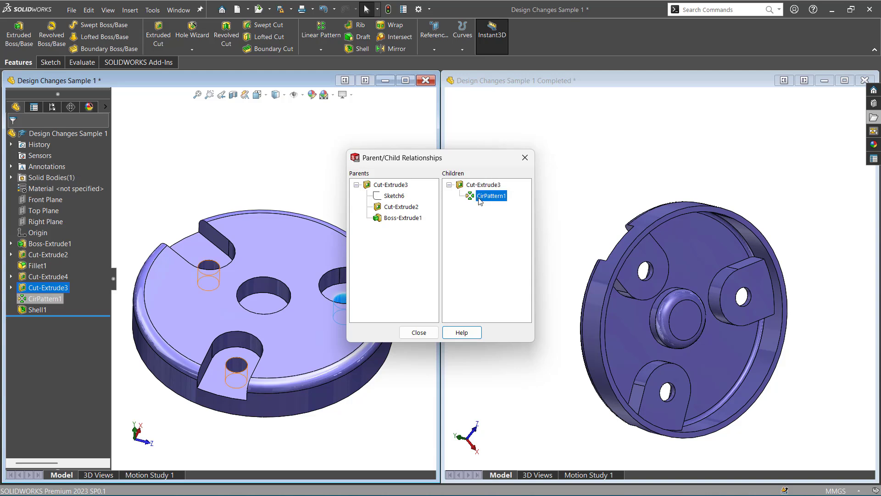
pyautogui.moveTo(483, 198)
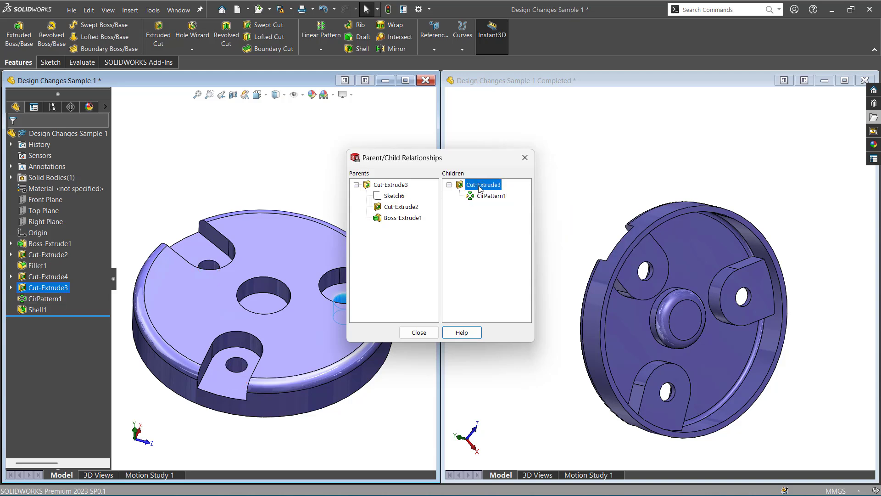
pyautogui.click(419, 332)
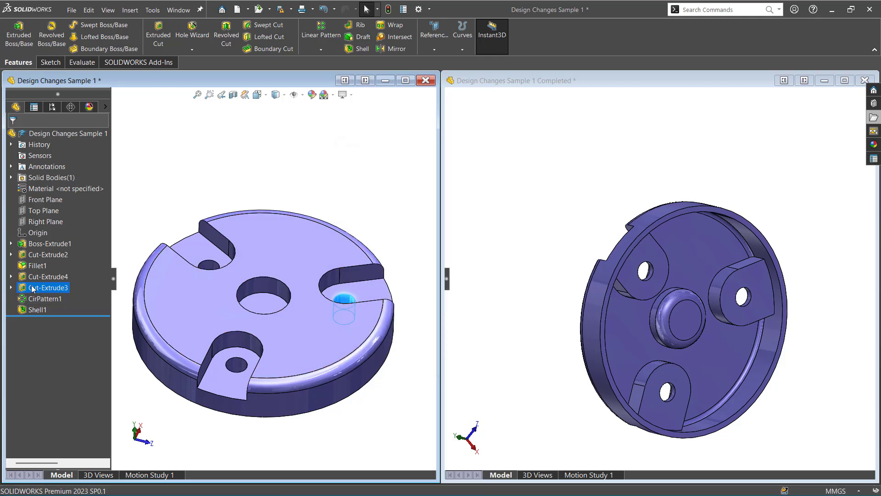
# Turn on dynamic reference visualization for children and parents in the feature tree of Design Changes Sample 1.
pyautogui.rightClick(51, 133)
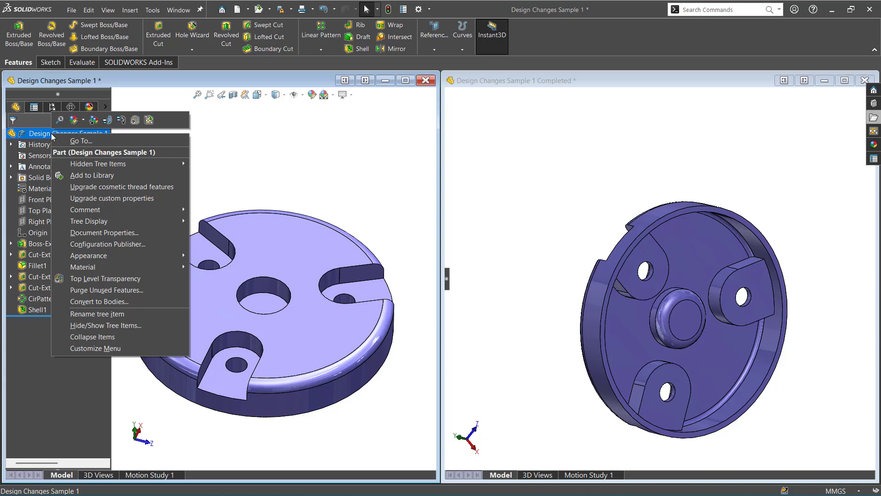
pyautogui.click(109, 121)
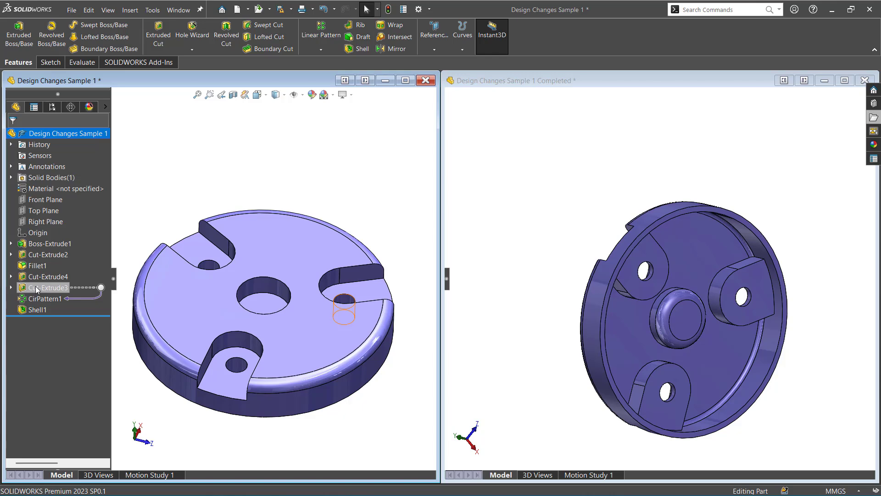
pyautogui.rightClick(51, 134)
pyautogui.click(107, 125)
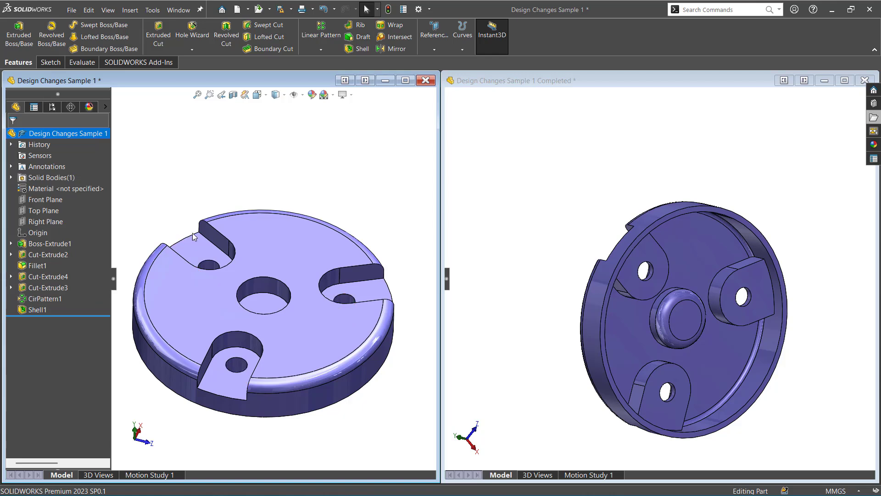
# Roll the part back before Shell1, examine the underside around the three mounting holes, and roll forward to the end.
pyautogui.moveTo(156, 280); pyautogui.dragTo(172, 193, button='middle')
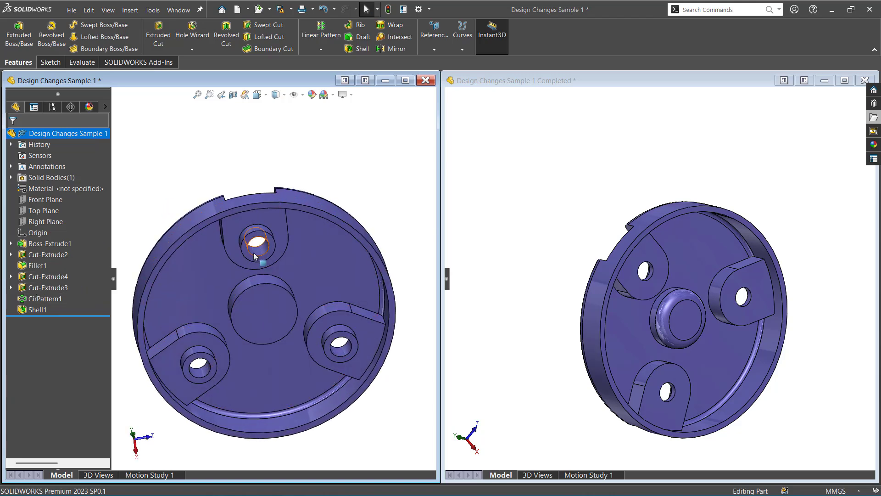
pyautogui.moveTo(74, 315); pyautogui.dragTo(74, 304)
pyautogui.moveTo(209, 285); pyautogui.dragTo(224, 310, button='middle')
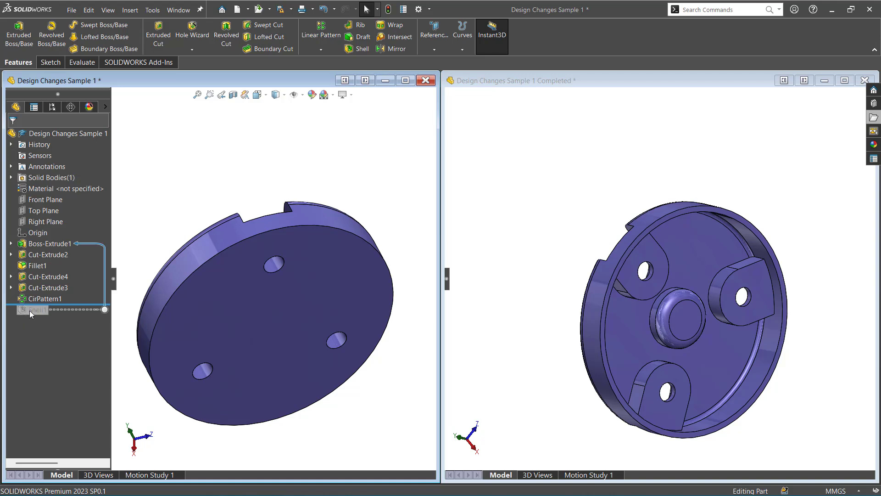
pyautogui.moveTo(241, 328); pyautogui.dragTo(247, 257, button='middle')
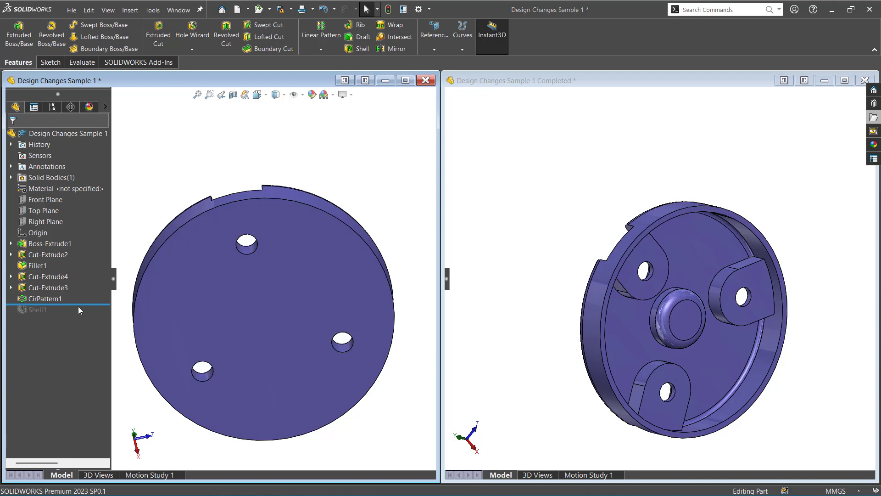
pyautogui.moveTo(78, 305); pyautogui.dragTo(36, 316)
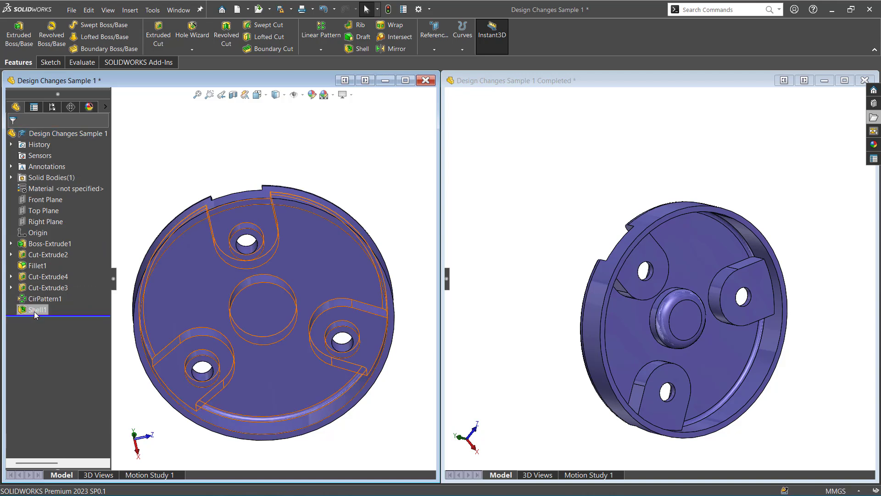
# Reorder Shell1 to come before Cut-Extrude3 and CirPattern1, and dismiss the save reminder.
pyautogui.moveTo(37, 310); pyautogui.dragTo(16, 291)
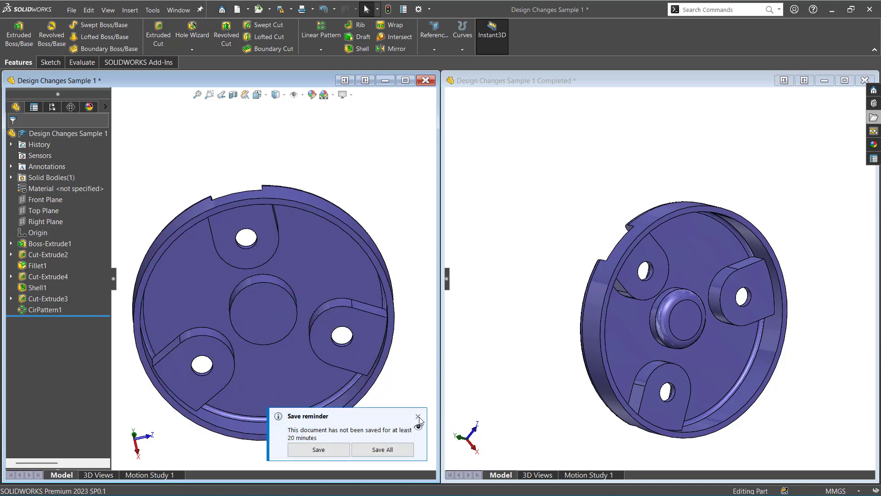
pyautogui.click(418, 417)
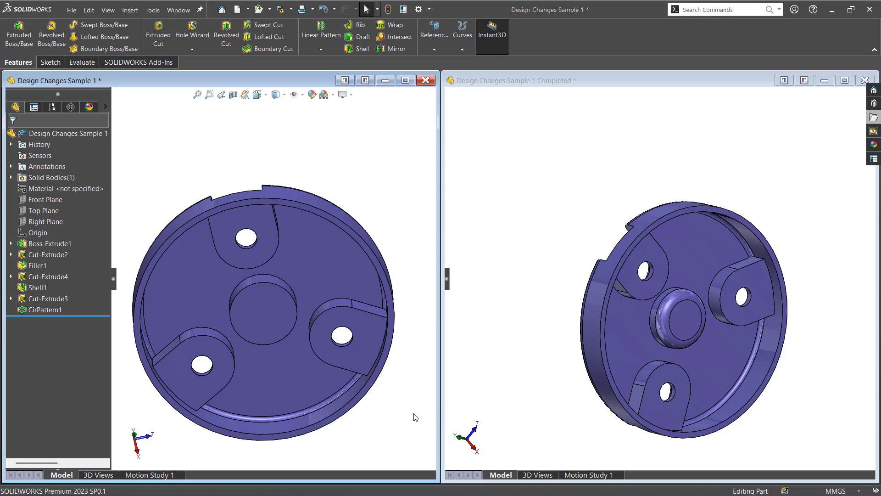
pyautogui.moveTo(368, 404); pyautogui.dragTo(408, 409, button='middle')
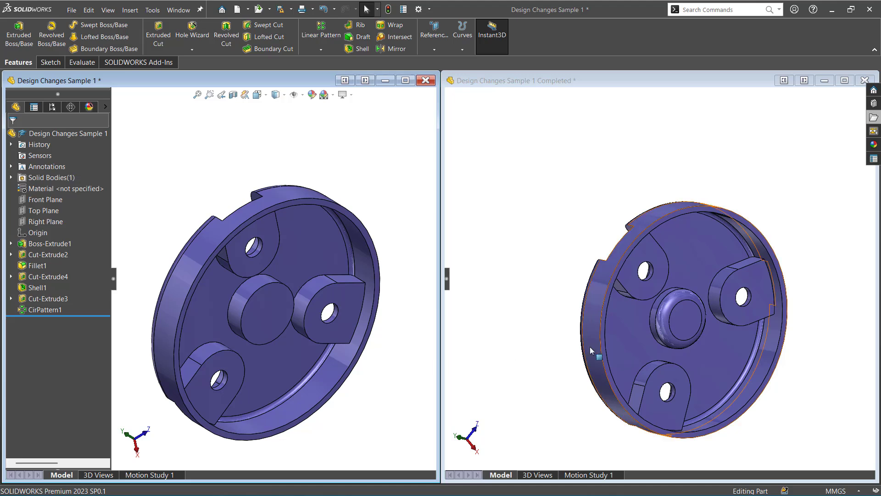
# Examine the fillets on the top and bottom edges of the central pocket in the completed part.
pyautogui.click(664, 320)
pyautogui.hotkey('ctrl', '8')
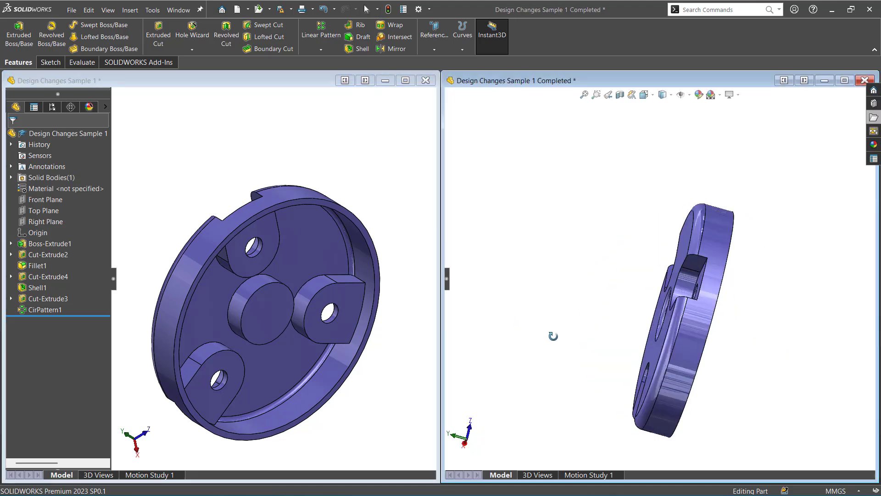
pyautogui.scroll(-2, 693, 294)
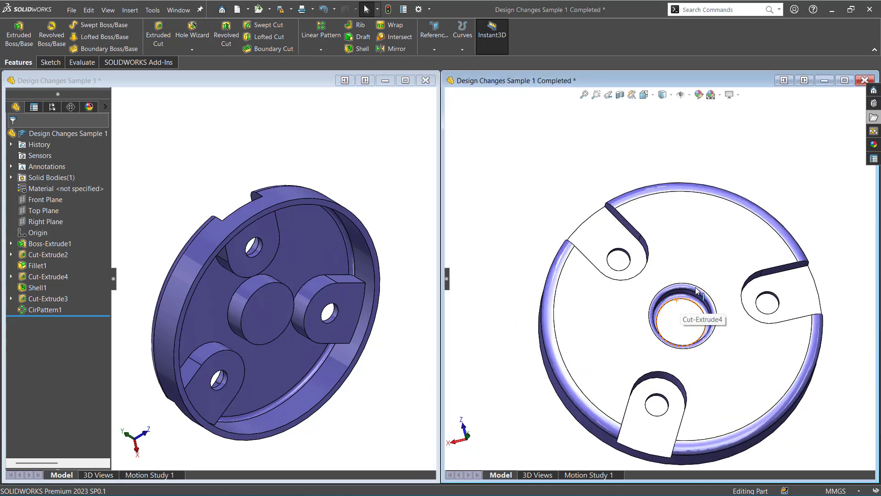
pyautogui.click(698, 291)
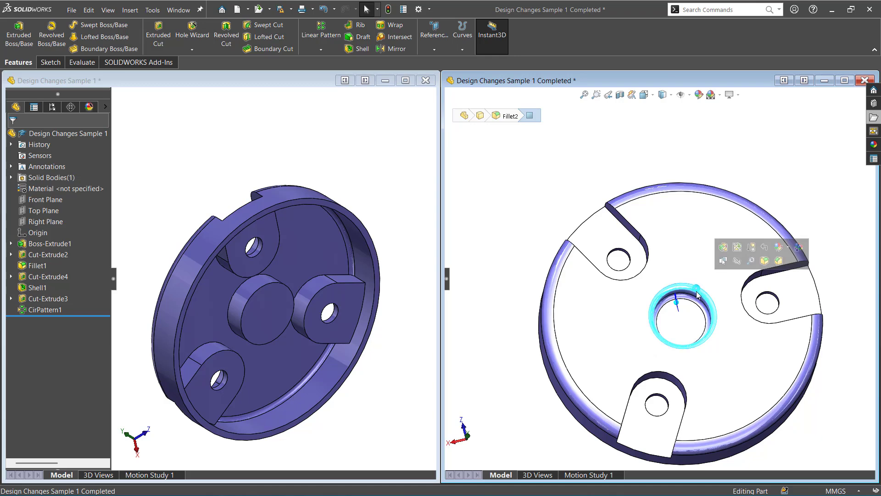
pyautogui.moveTo(697, 292); pyautogui.dragTo(649, 304, button='middle')
pyautogui.scroll(-5, 653, 301)
pyautogui.click(653, 301)
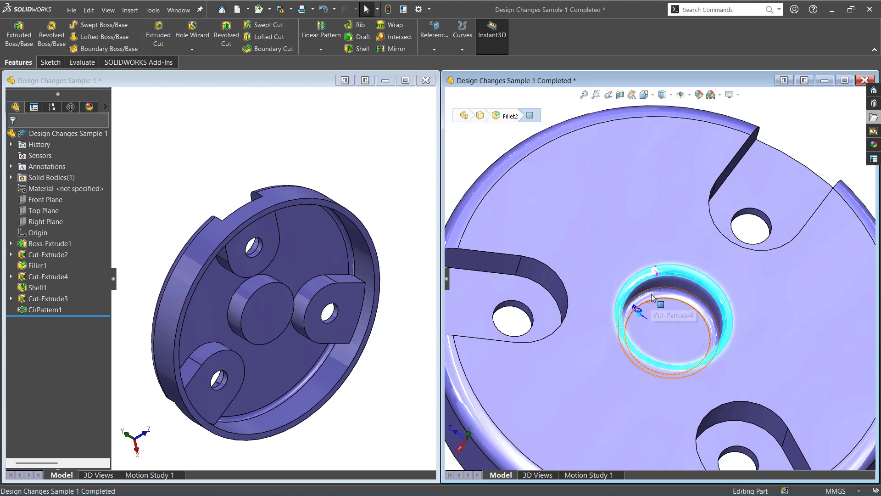
pyautogui.moveTo(654, 302); pyautogui.dragTo(670, 308, button='middle')
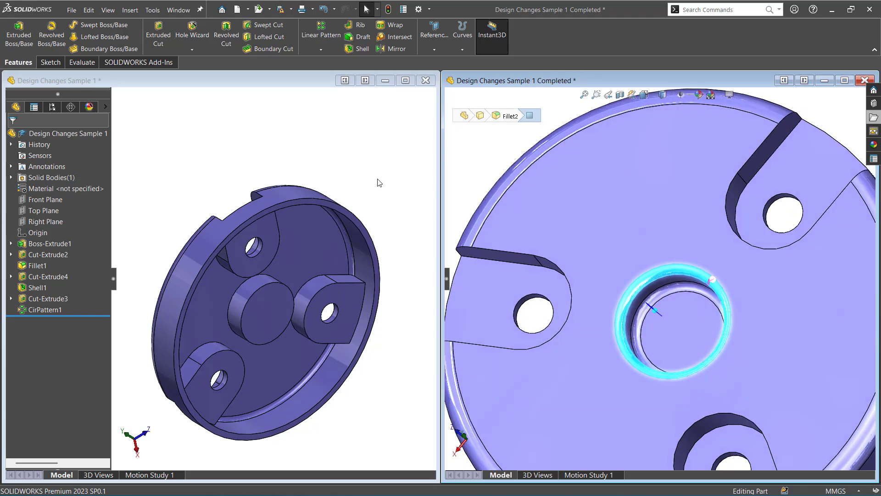
# Fillet the top and bottom edges of the central pocket in Design Changes Sample 1 with a 2 mm radius.
pyautogui.moveTo(379, 182); pyautogui.dragTo(272, 278, button='middle')
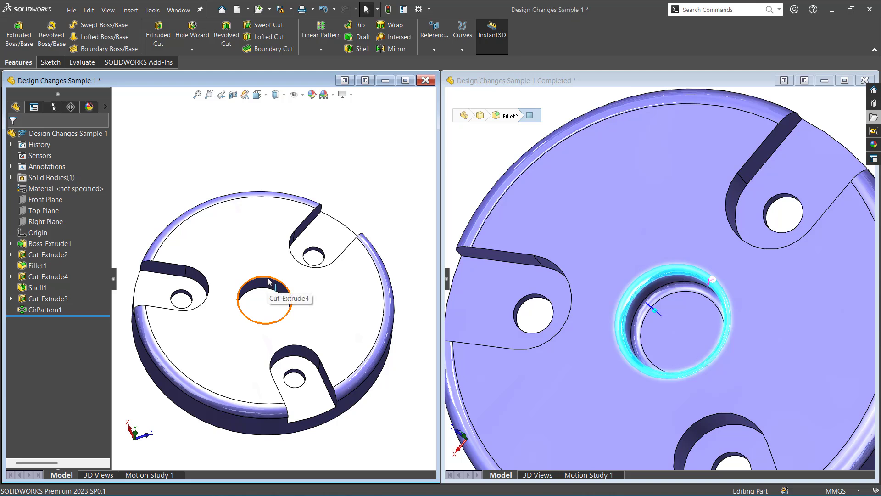
pyautogui.click(268, 281)
pyautogui.click(349, 251)
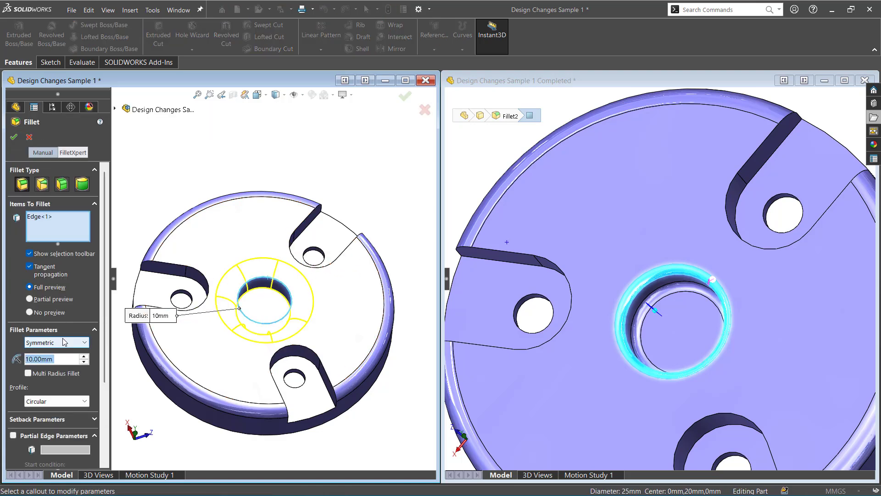
pyautogui.write('2')
pyautogui.click(225, 155)
pyautogui.moveTo(259, 350); pyautogui.dragTo(269, 316, button='middle')
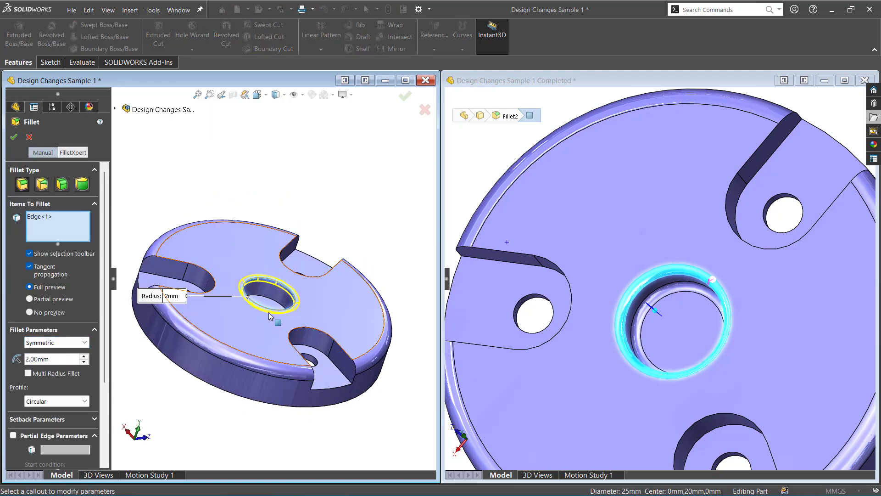
pyautogui.click(269, 315)
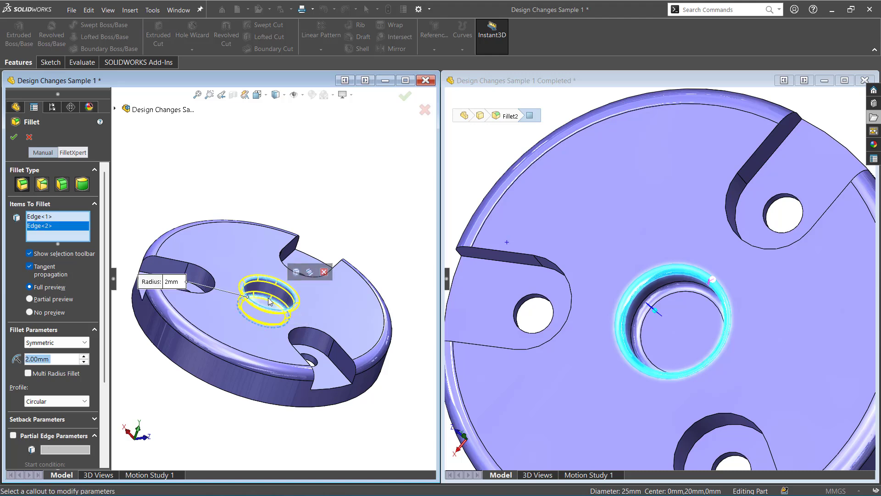
pyautogui.click(12, 139)
# Inspect the central boss on the underside and compare the filleted pocket with the completed part.
pyautogui.click(238, 188)
pyautogui.moveTo(240, 190); pyautogui.dragTo(328, 162, button='middle')
pyautogui.scroll(-2, 226, 307)
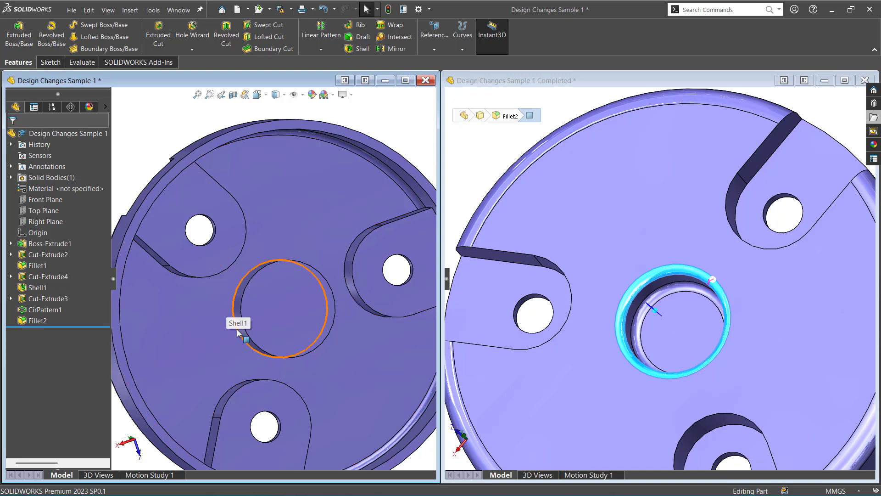
pyautogui.scroll(2, 612, 349)
pyautogui.moveTo(614, 345); pyautogui.dragTo(575, 331, button='middle')
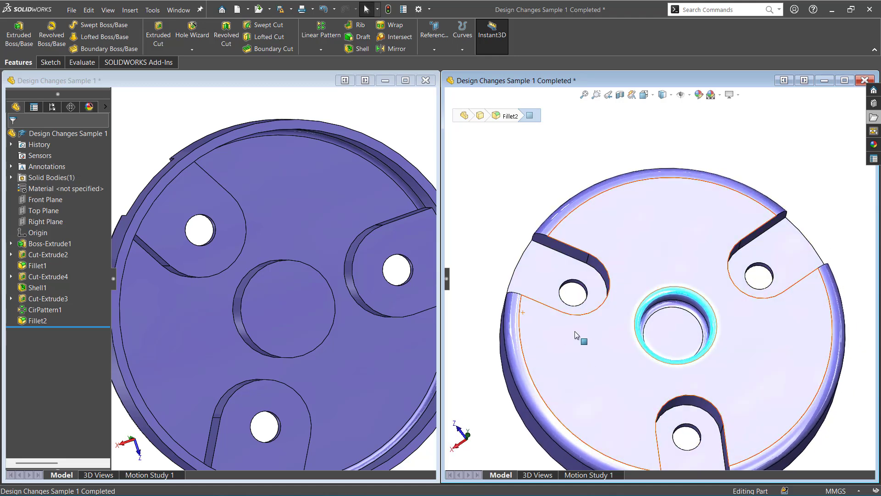
pyautogui.moveTo(280, 294); pyautogui.dragTo(312, 413, button='middle')
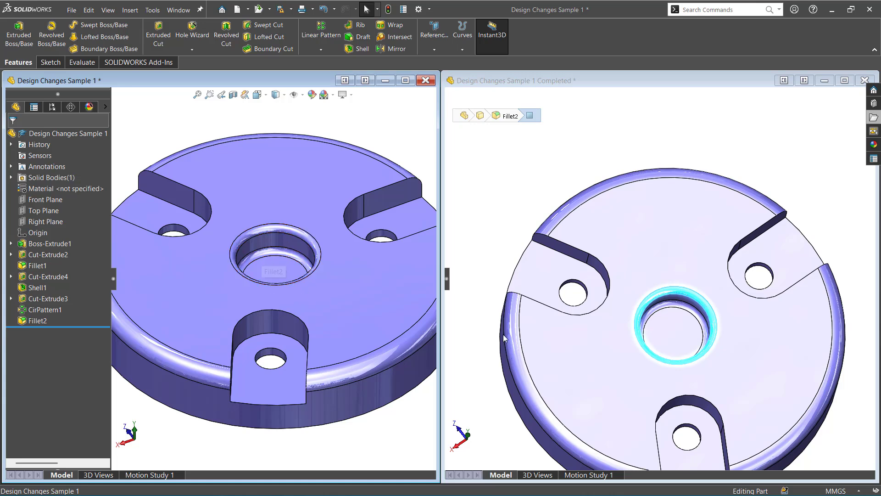
pyautogui.moveTo(672, 353); pyautogui.dragTo(700, 327, button='middle')
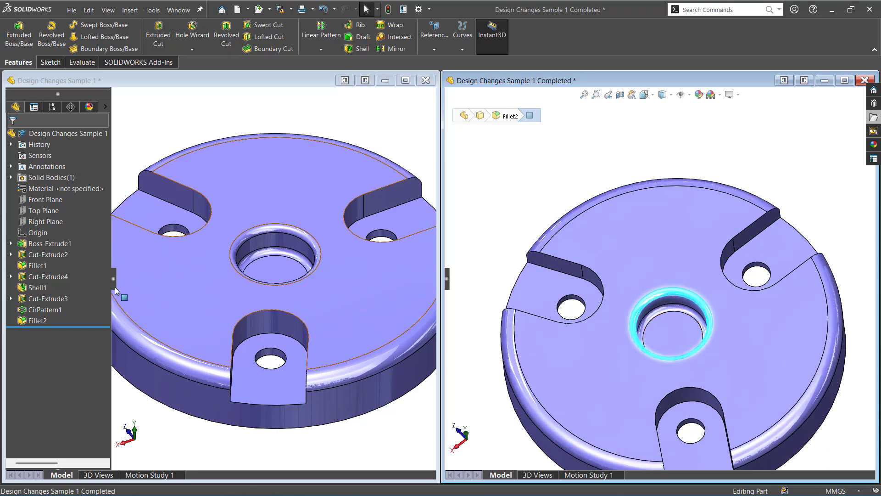
# Edit Fillet2 to remove the pocket's bottom edge, keeping only the top edge filleted.
pyautogui.click(38, 320)
pyautogui.click(42, 299)
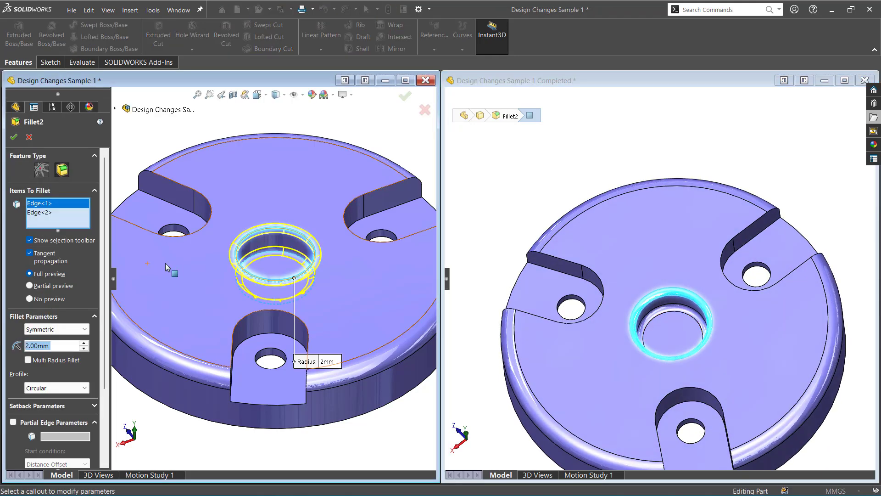
pyautogui.moveTo(243, 252); pyautogui.dragTo(257, 295, button='middle')
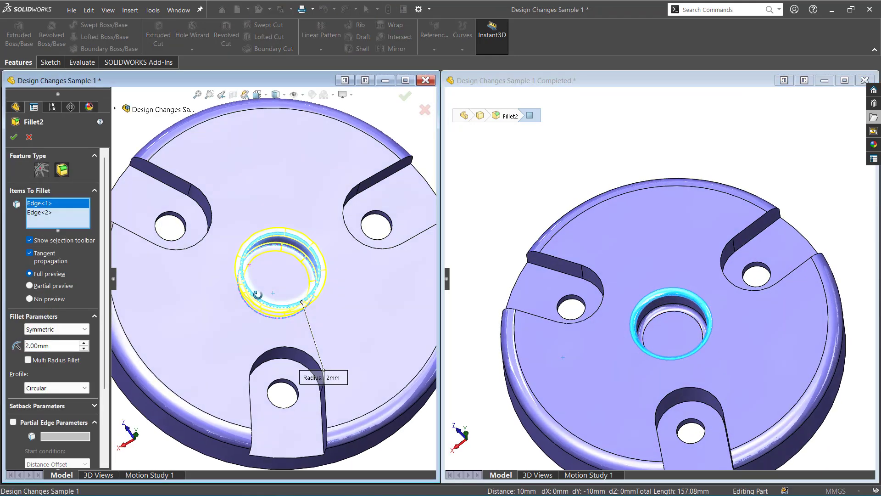
pyautogui.click(270, 246)
pyautogui.click(14, 137)
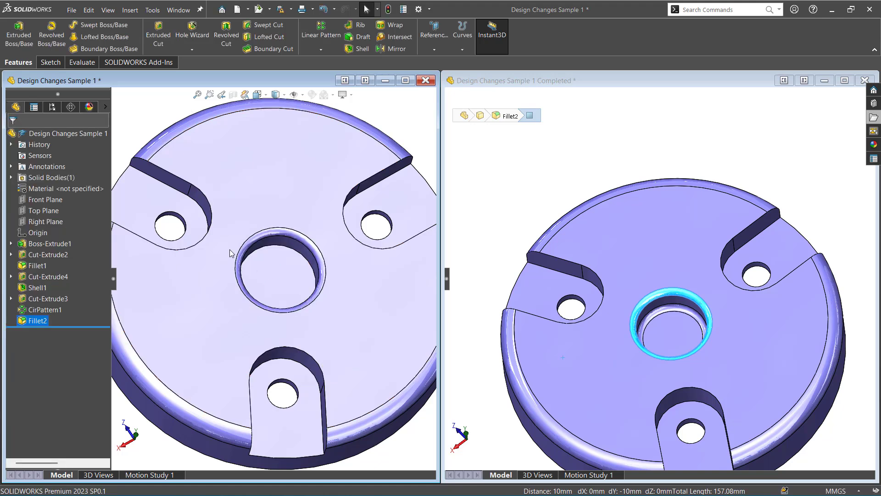
# Roll the part back before Shell1 and fillet the bottom edge of the central pocket with a 2 mm radius.
pyautogui.moveTo(299, 282); pyautogui.dragTo(295, 246, button='middle')
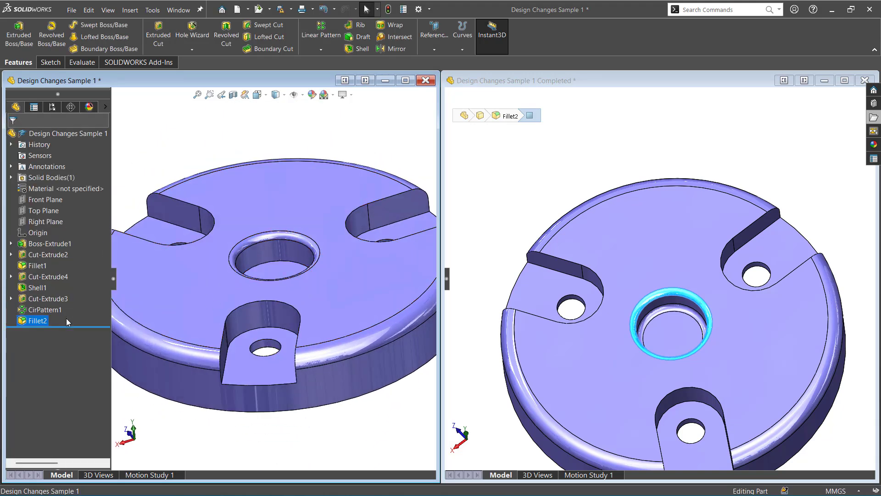
pyautogui.moveTo(71, 326); pyautogui.dragTo(83, 282)
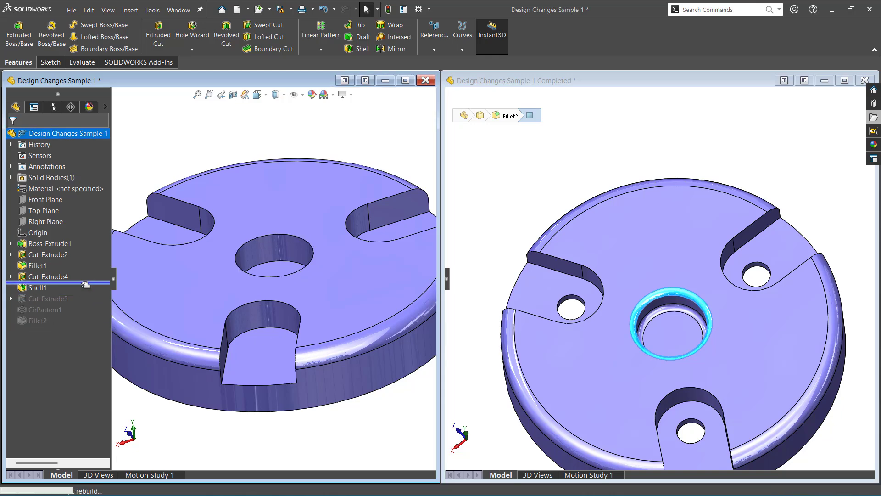
pyautogui.moveTo(243, 271); pyautogui.dragTo(284, 277, button='middle')
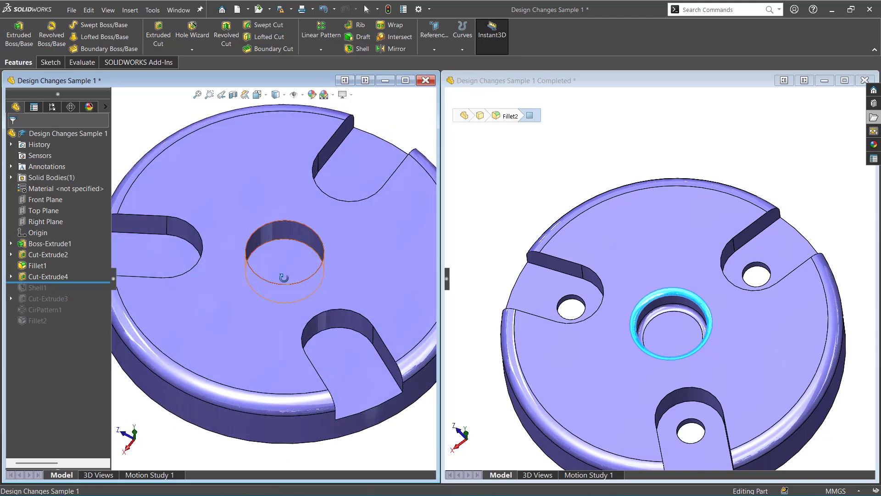
pyautogui.click(275, 244)
pyautogui.click(360, 210)
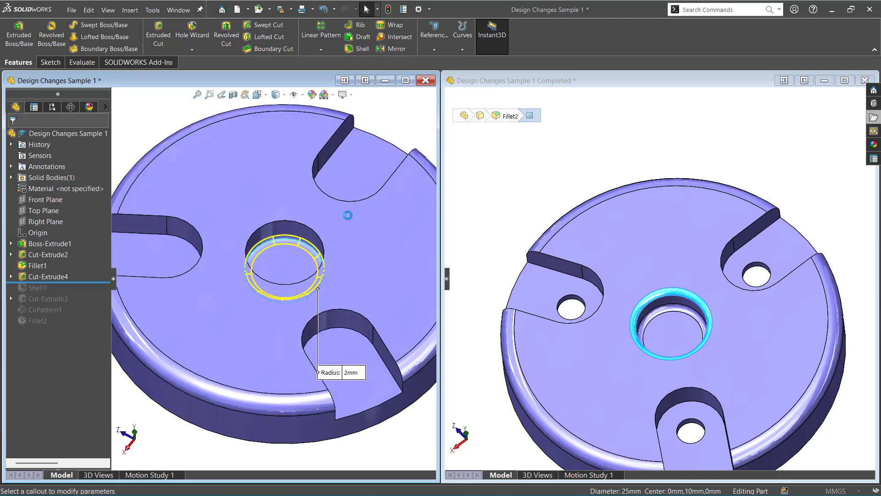
pyautogui.press('Return')
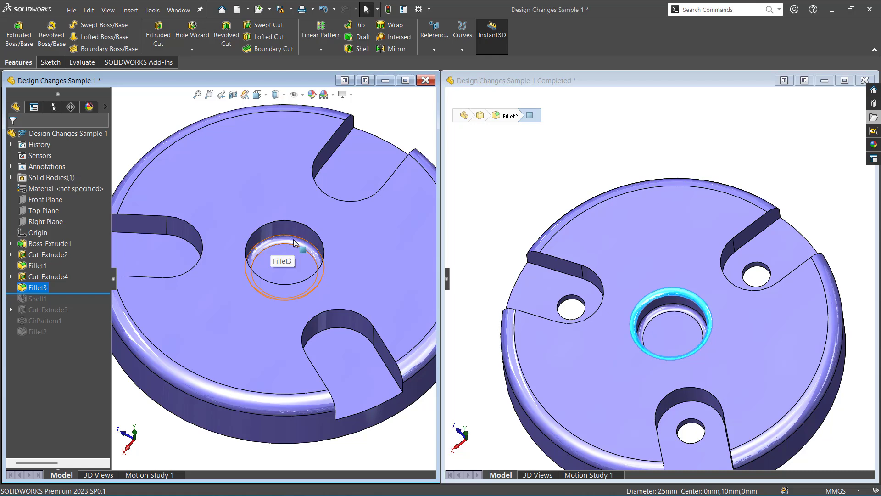
# Roll the part forward to the end and compare its underside and rounded central boss with the completed part.
pyautogui.moveTo(100, 294); pyautogui.dragTo(100, 338)
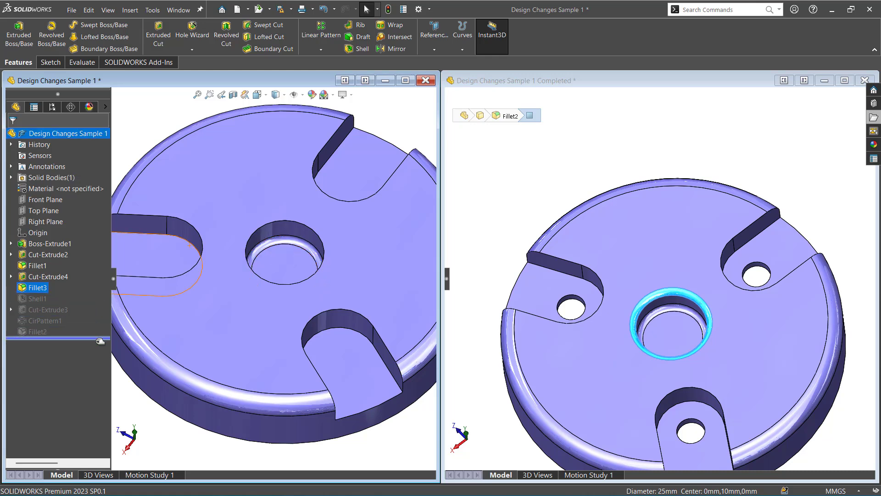
pyautogui.moveTo(299, 299); pyautogui.dragTo(246, 134, button='middle')
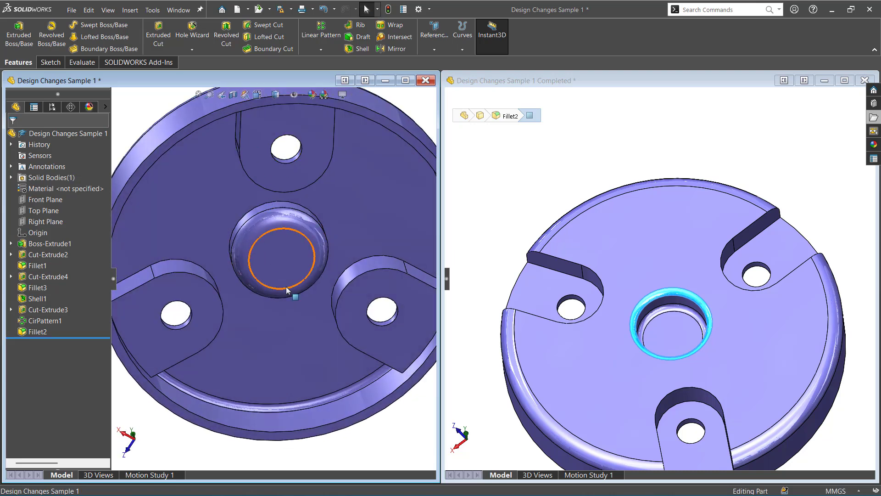
pyautogui.press('f')
pyautogui.click(490, 393)
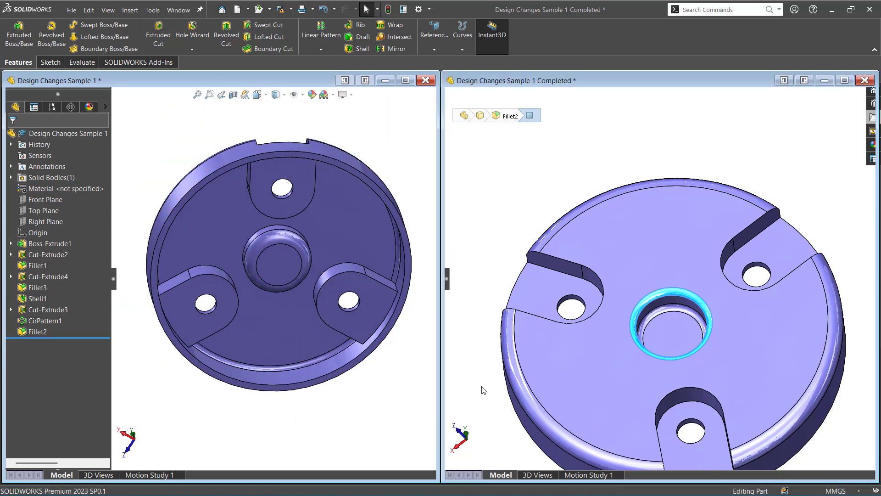
pyautogui.moveTo(490, 393); pyautogui.dragTo(492, 277, button='middle')
pyautogui.press('f')
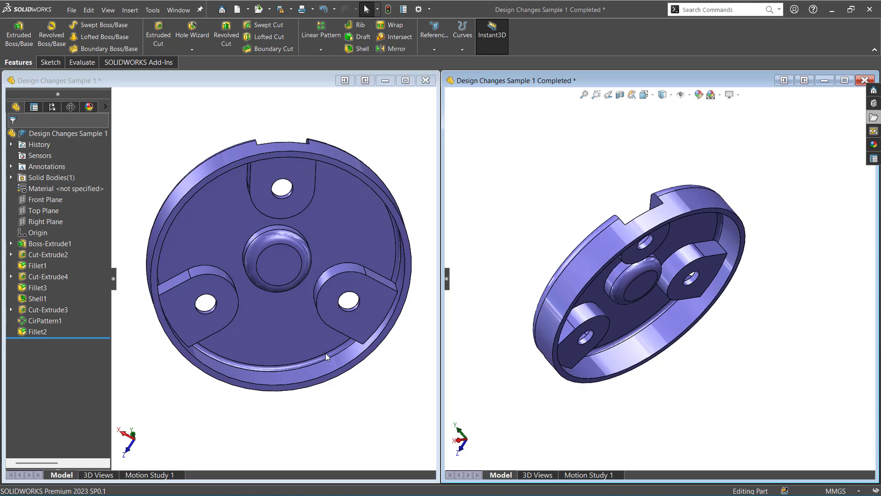
pyautogui.click(345, 394)
pyautogui.moveTo(345, 394); pyautogui.dragTo(374, 419, button='middle')
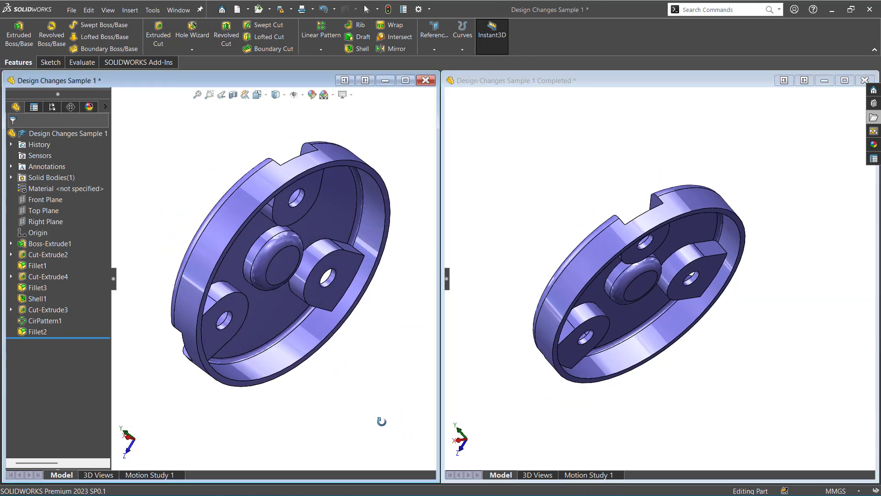
pyautogui.click(529, 257)
pyautogui.moveTo(528, 252); pyautogui.dragTo(542, 344, button='middle')
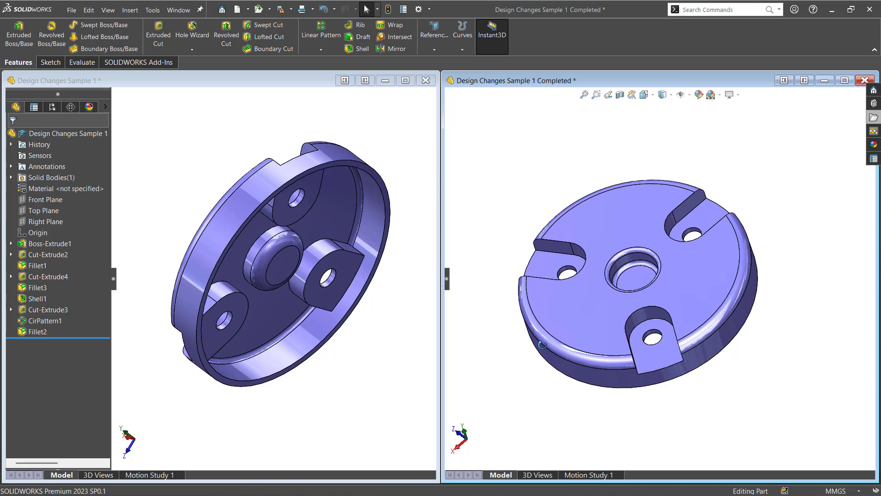
# Show both parts in isometric view to compare them side by side.
pyautogui.click(368, 362)
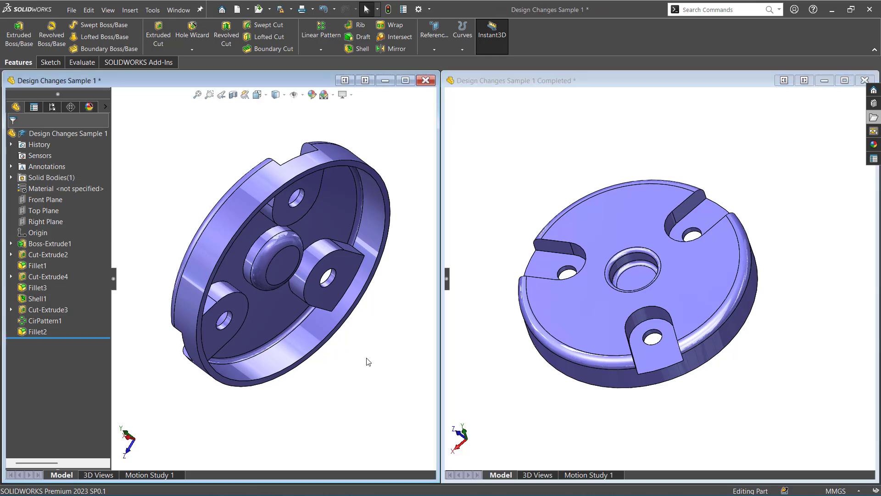
pyautogui.hotkey('ctrl', '7')
pyautogui.click(513, 240)
pyautogui.hotkey('ctrl', '7')
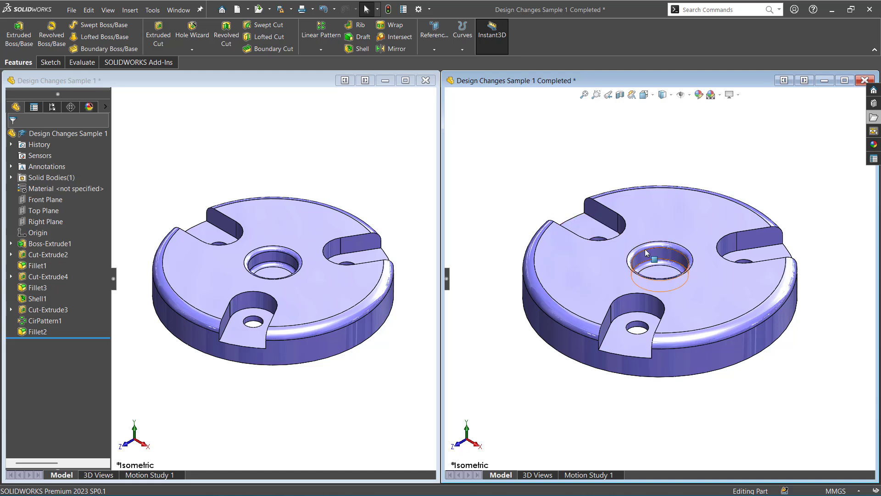
# Collapse the Editing Repairs Design Changes folder in the file explorer and return to the models.
pyautogui.click(872, 121)
pyautogui.click(872, 118)
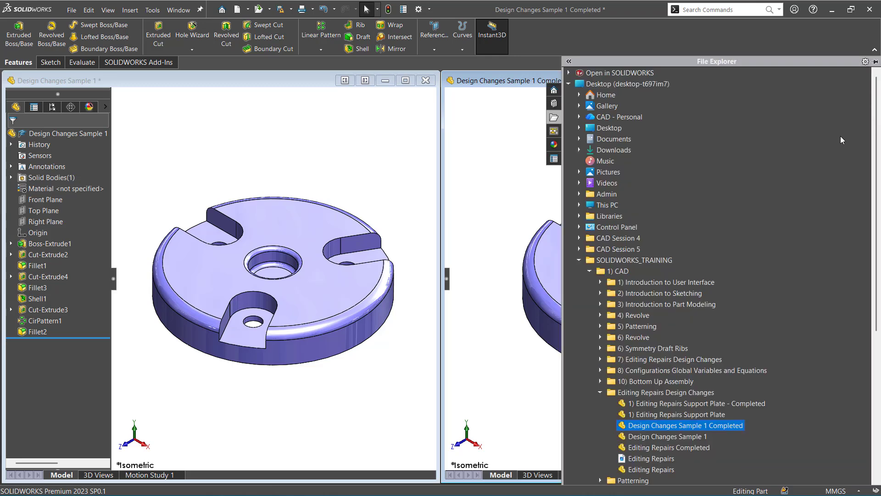
pyautogui.click(600, 393)
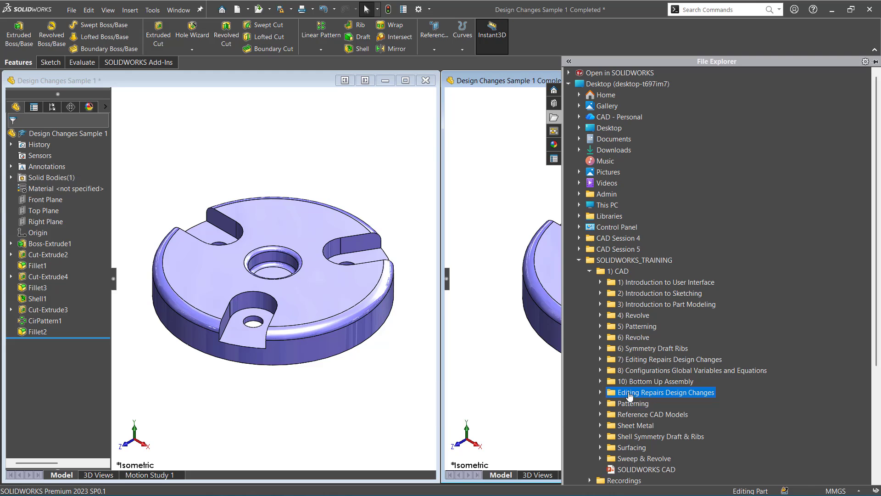
pyautogui.click(516, 401)
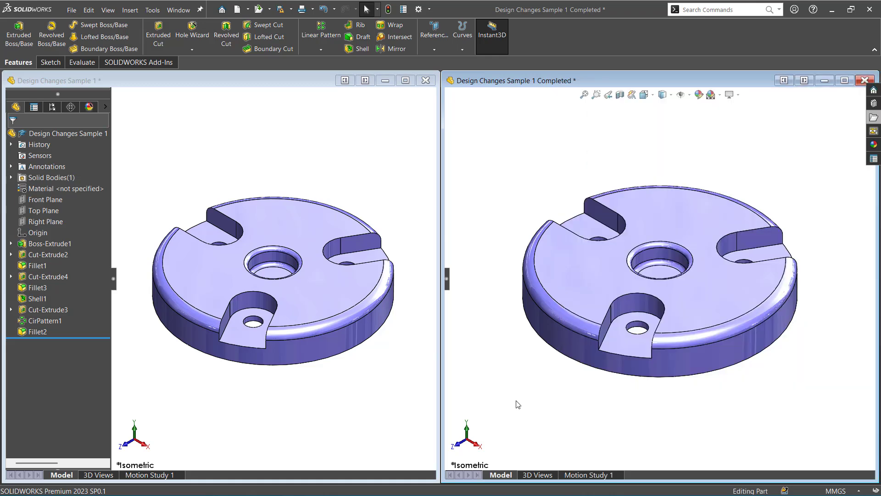